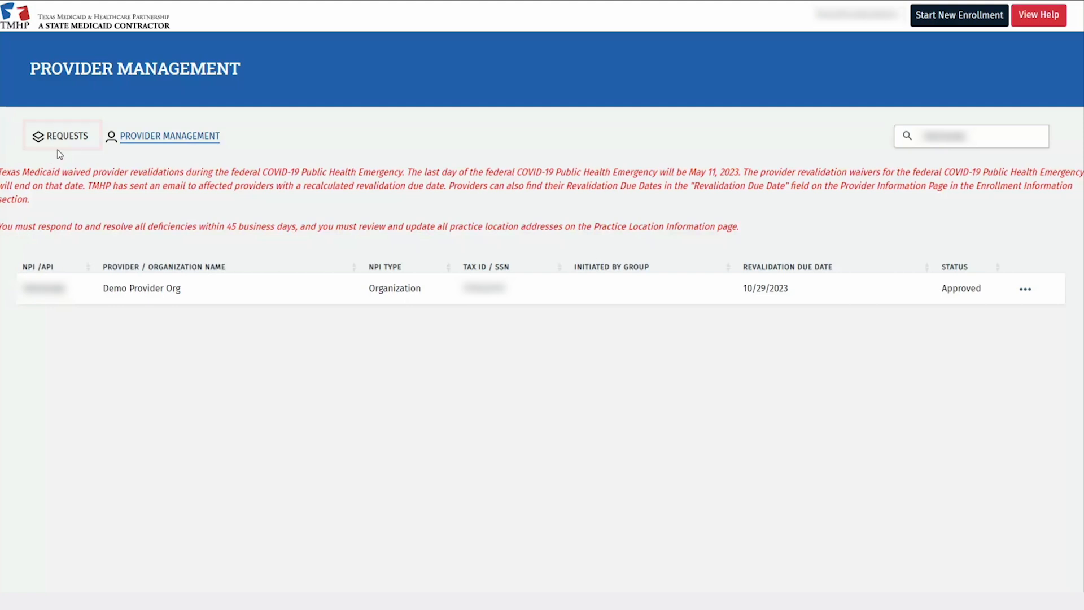
Open Demo Provider Org's enrollment record in edit mode to list its request types
left_click(1025, 291)
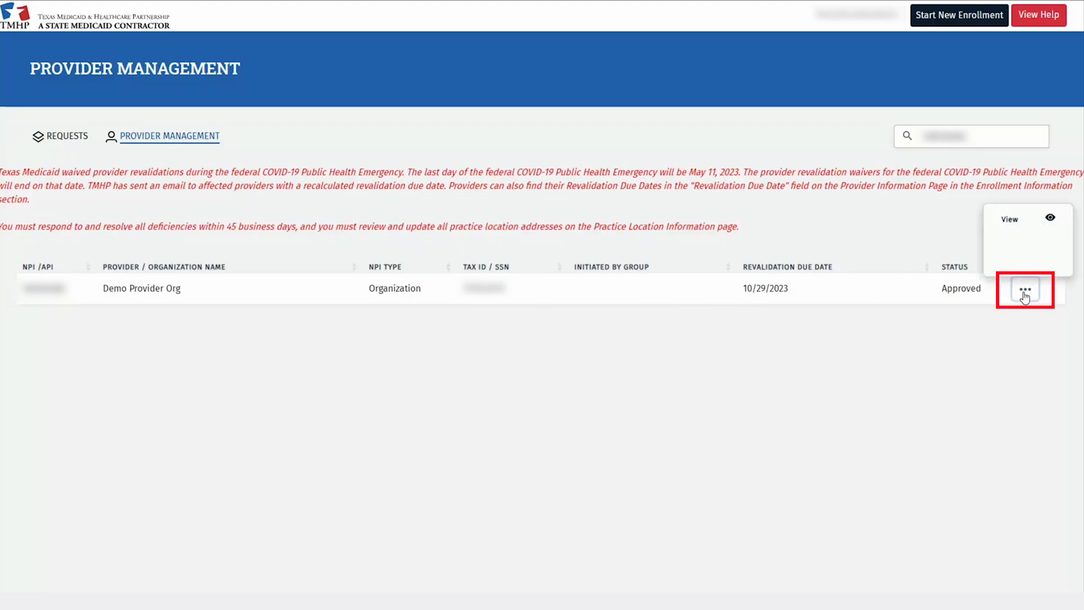
left_click(1013, 219)
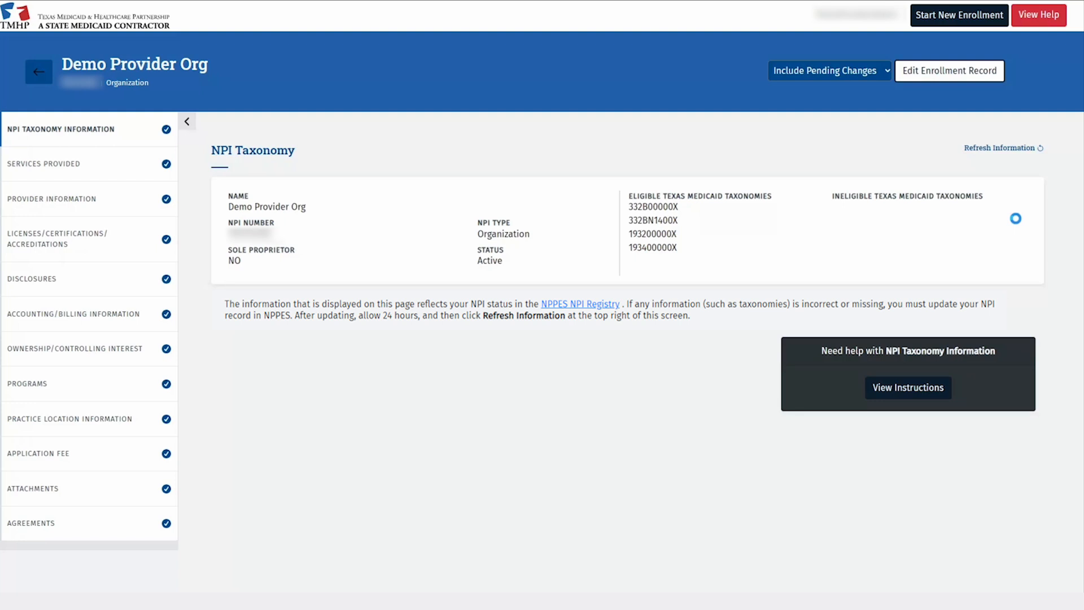
left_click(963, 79)
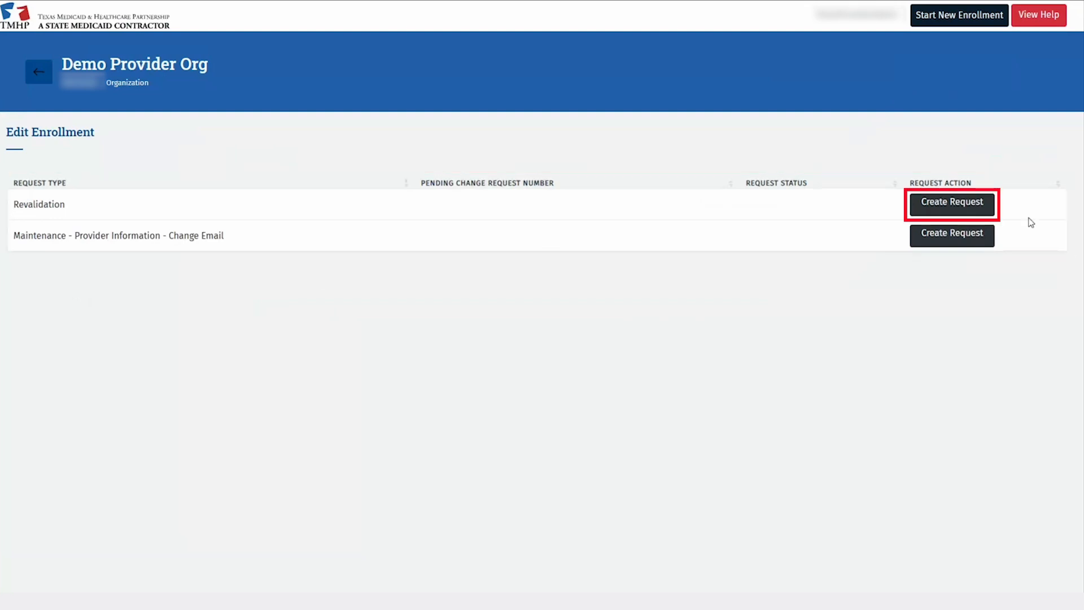
Create a Revalidation request for Demo Provider Org
left_click(981, 210)
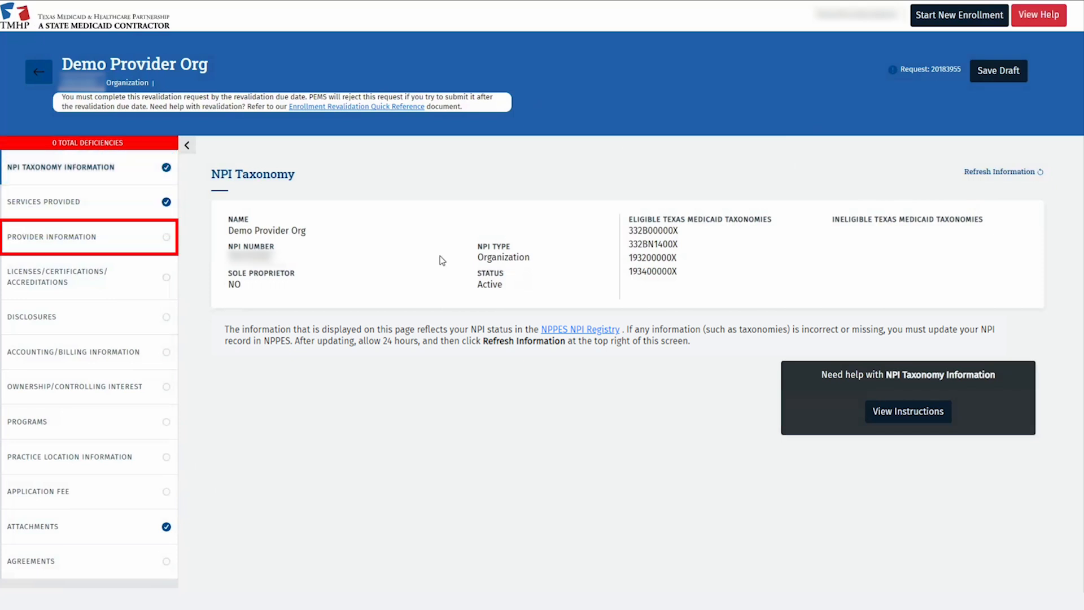
Replace the Primary Email Address with a new address, verify it, and save Provider Information
left_click(154, 242)
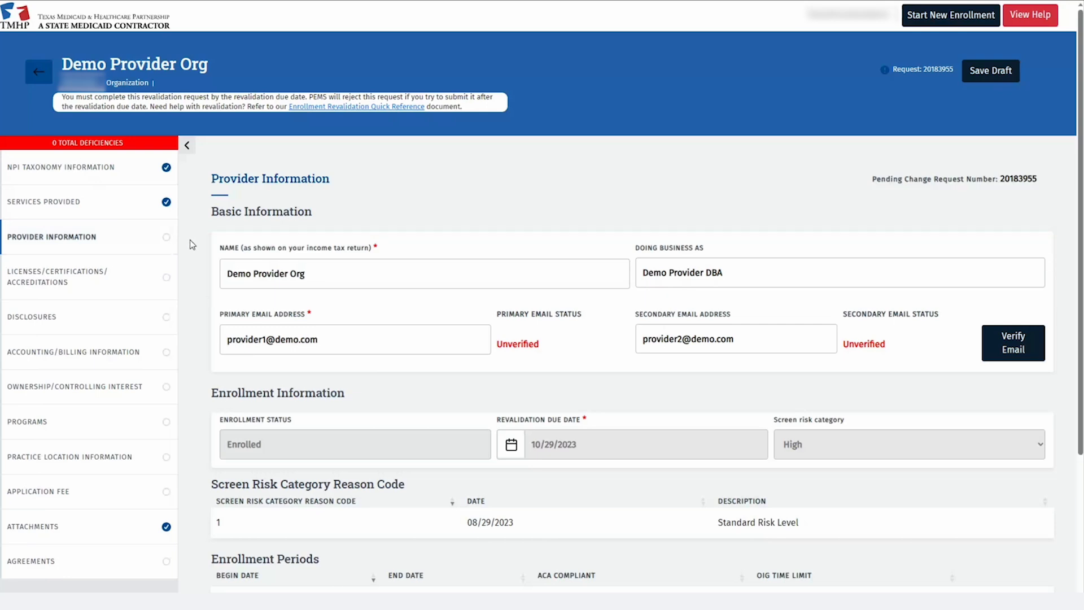
scroll(190, 241, "down", 2)
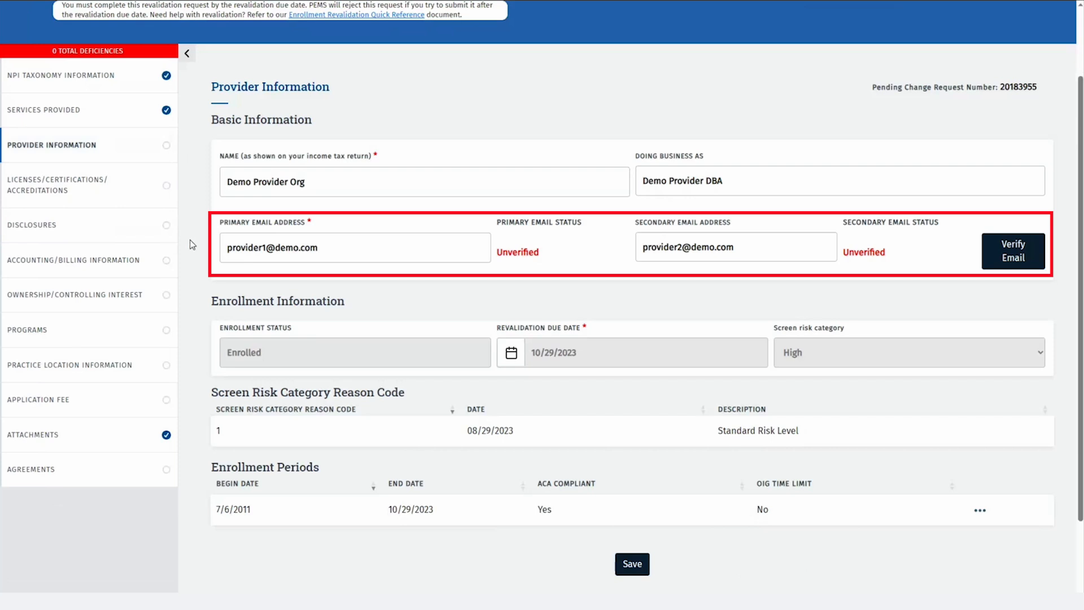
left_click_drag(227, 247, 319, 248)
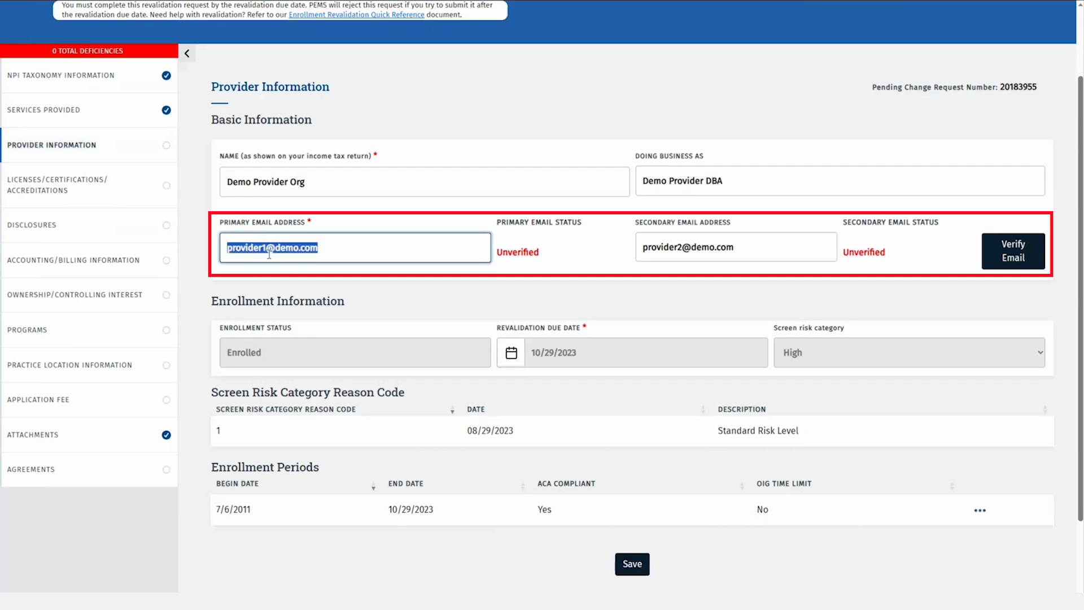
type("[unreadable]")
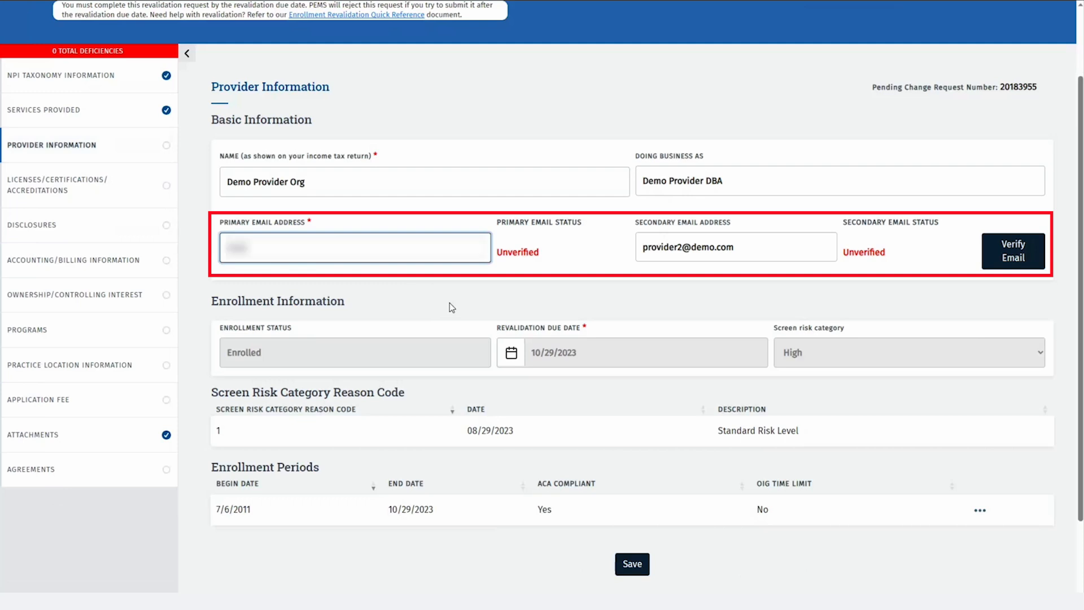
type("[unreadable]")
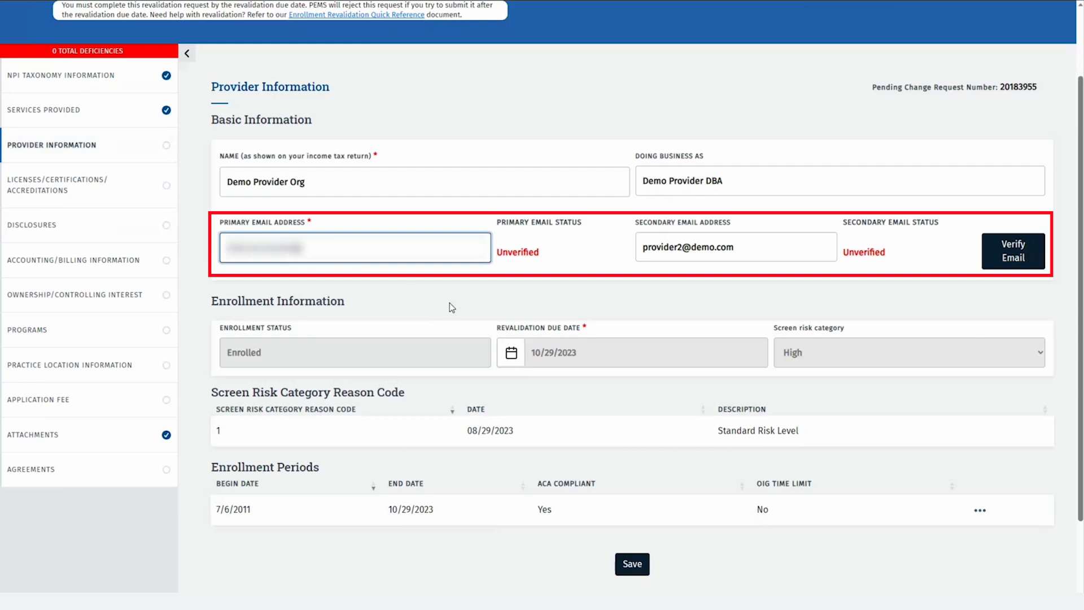
type("@demo.com")
left_click(997, 257)
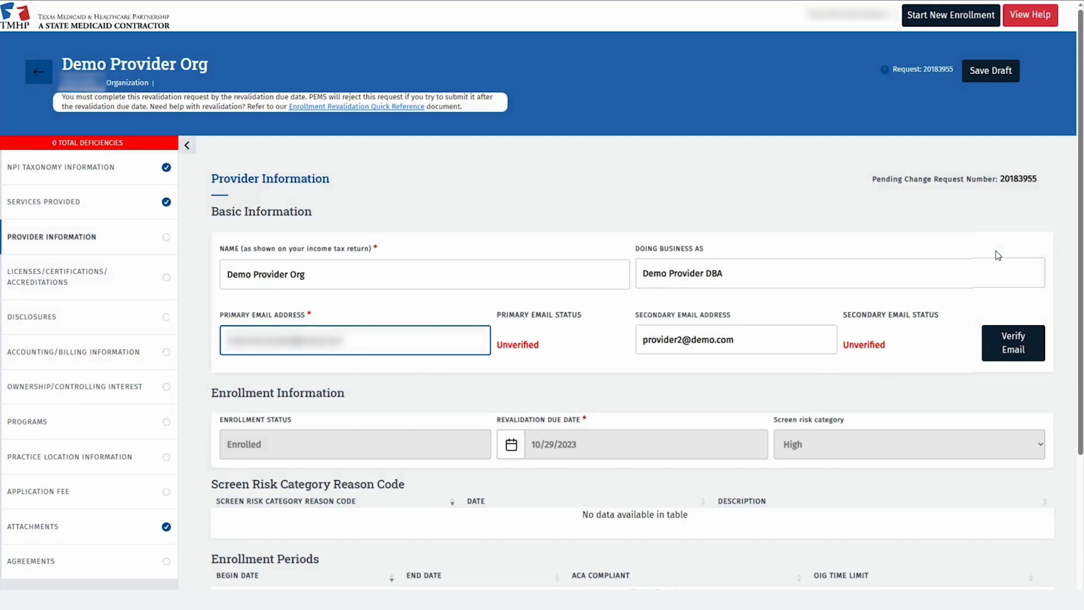
scroll(903, 225, "down", 3)
left_click(625, 476)
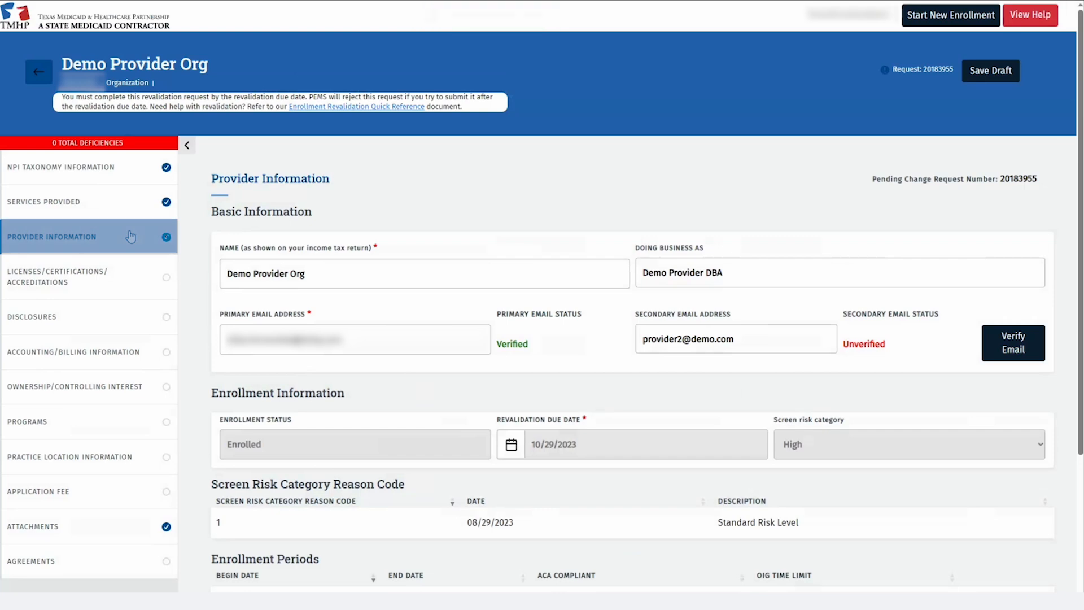
left_click(125, 279)
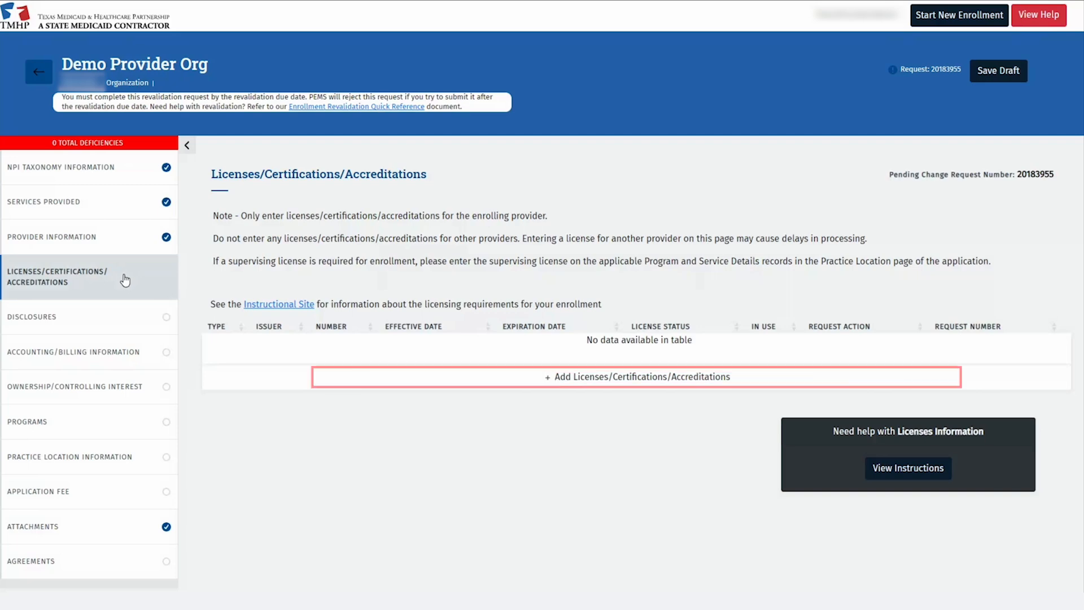
Add an ACCREDITATION issued by CLIA, number 12345, valid 01/03/2022 to 01/02/2024
left_click(514, 385)
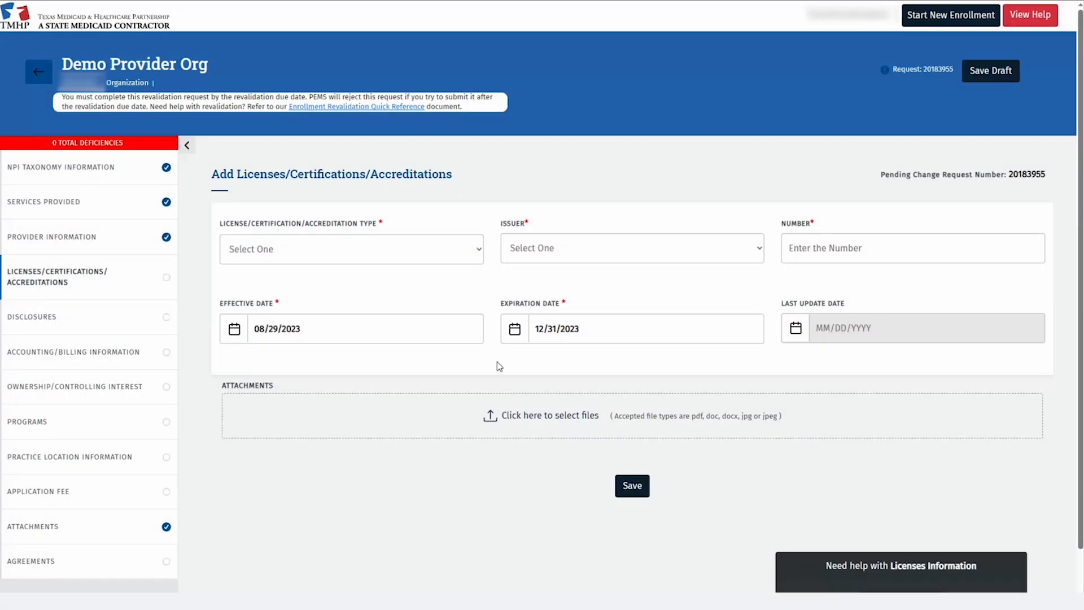
left_click(479, 249)
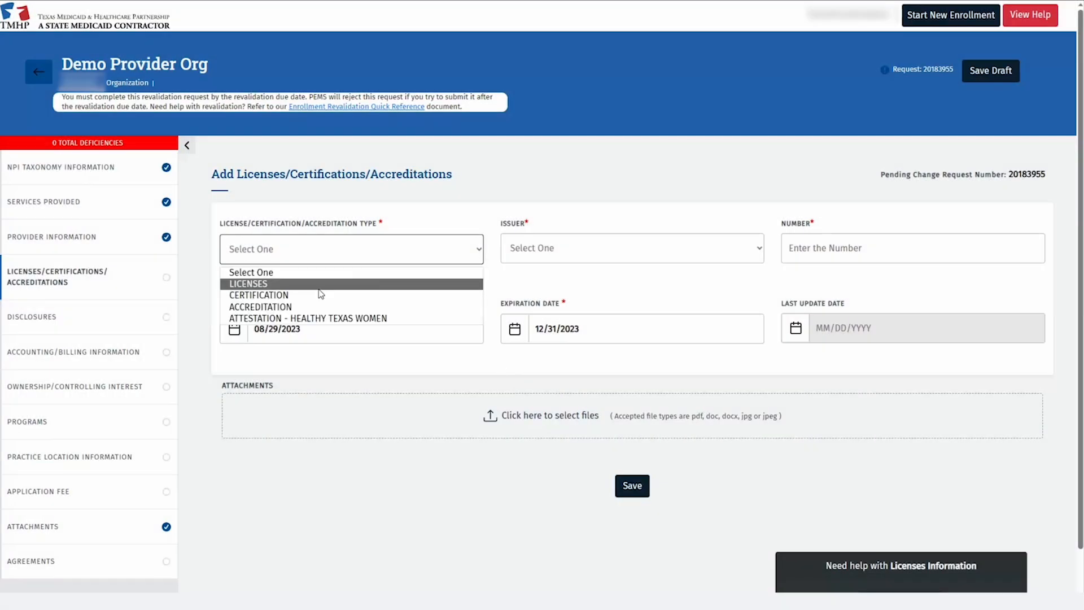
left_click(301, 307)
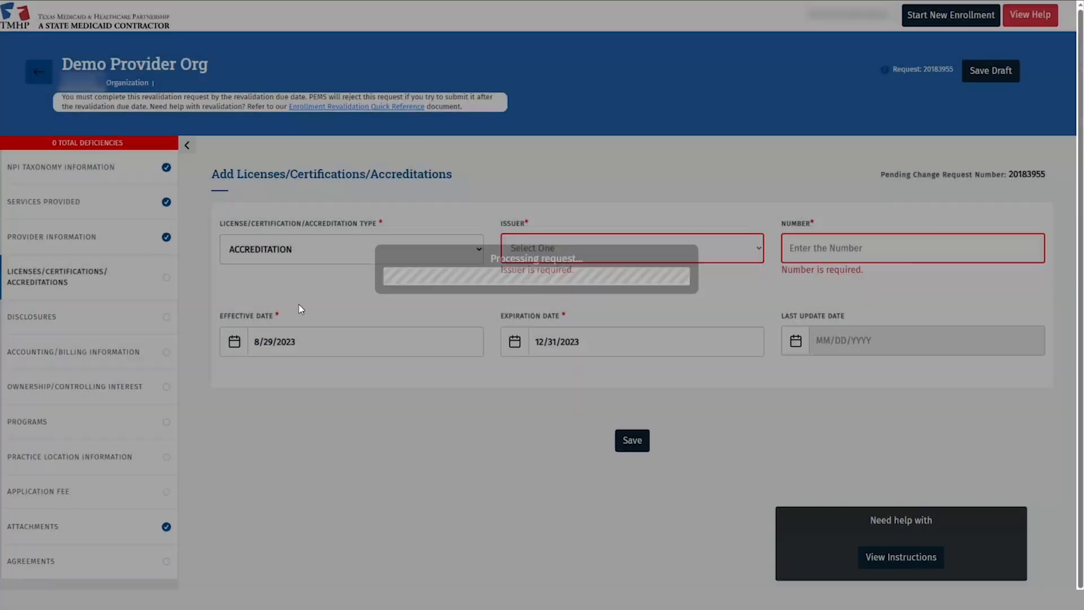
left_click(737, 249)
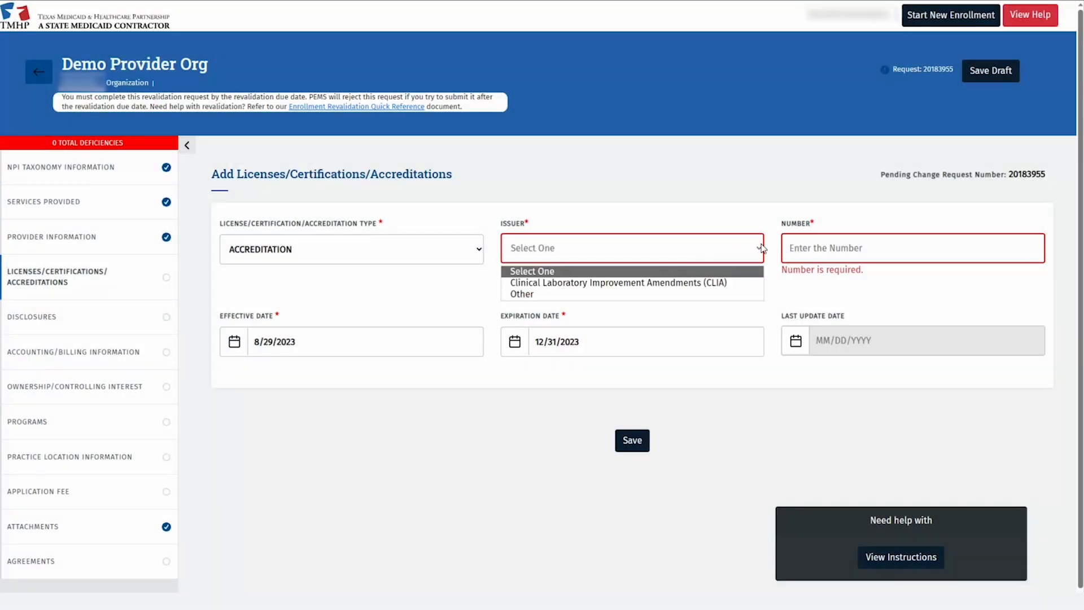
left_click(717, 282)
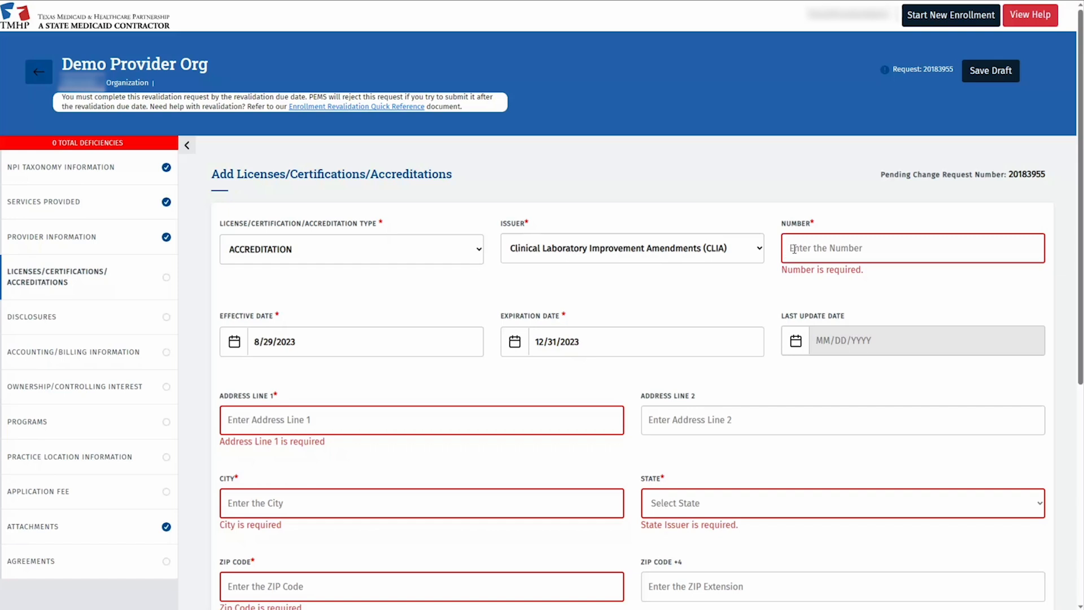
left_click(793, 248)
type("1")
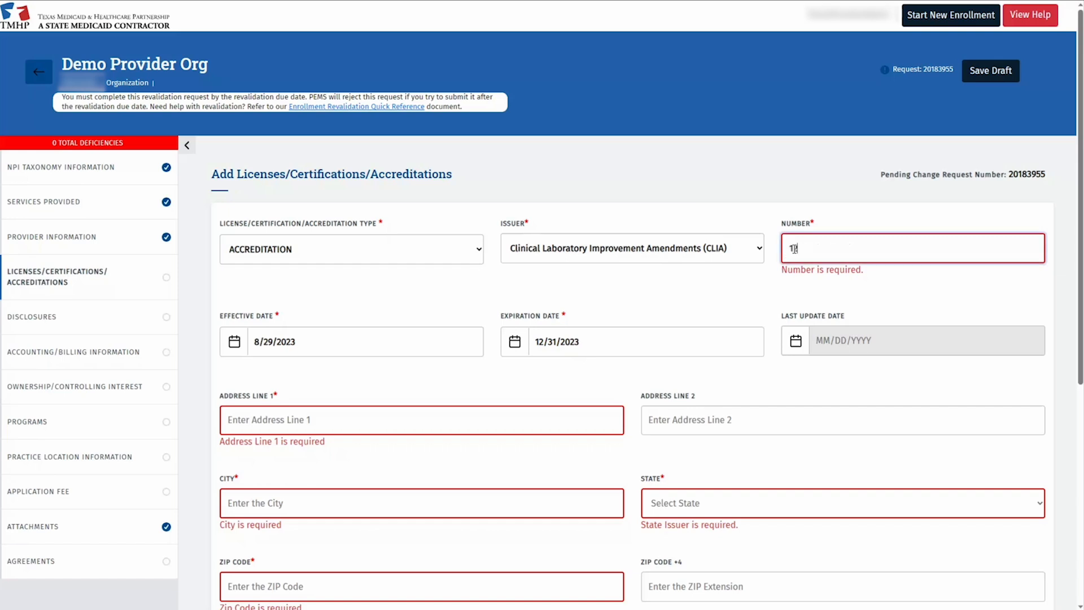
type("2345")
triple_click(336, 341)
type("01/03/2022")
triple_click(567, 329)
type("01/02/2024")
left_click(542, 229)
Fill in the accreditation's street address, city, state TX - Texas and ZIP code
left_click(357, 402)
type("123 Demo Address 1")
key("Tab")
type("Katy")
key("Tab")
key("t")
key("x")
key("Tab")
type("7749")
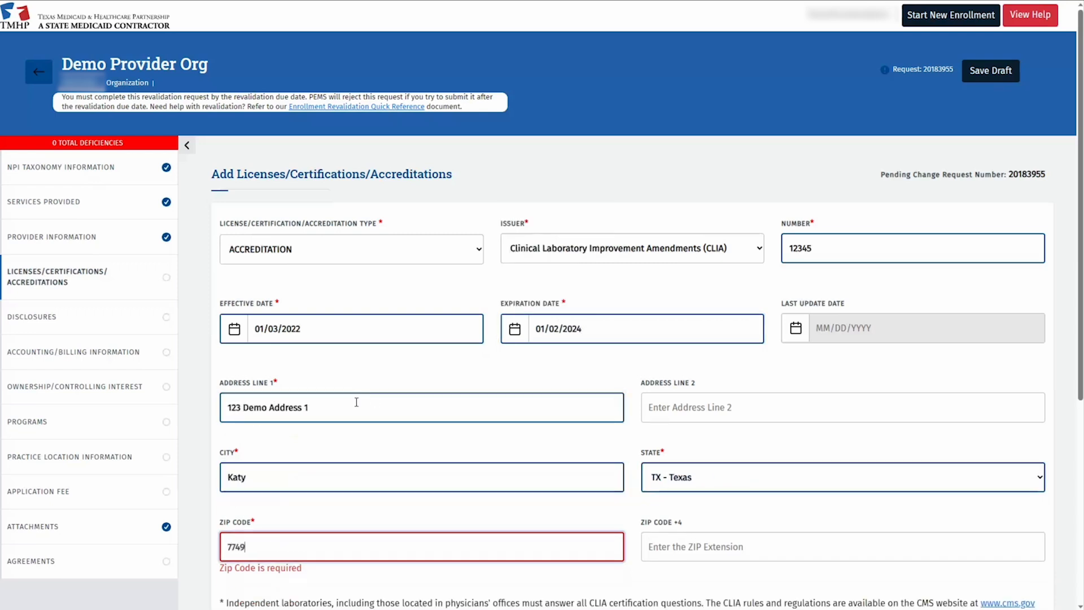
type("3")
key("Tab")
Complete the ZIP extension and add lab certification 1 - Regular, valid 01/03/2022 to 01/02/2024
type("1952")
scroll(361, 402, "down", 3)
left_click(525, 440)
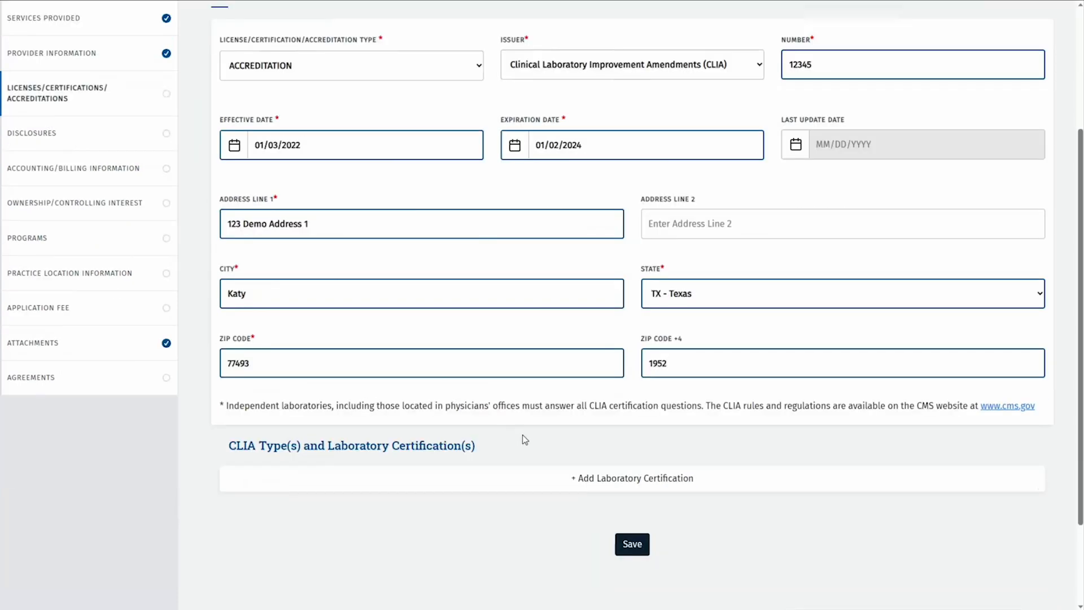
left_click(569, 476)
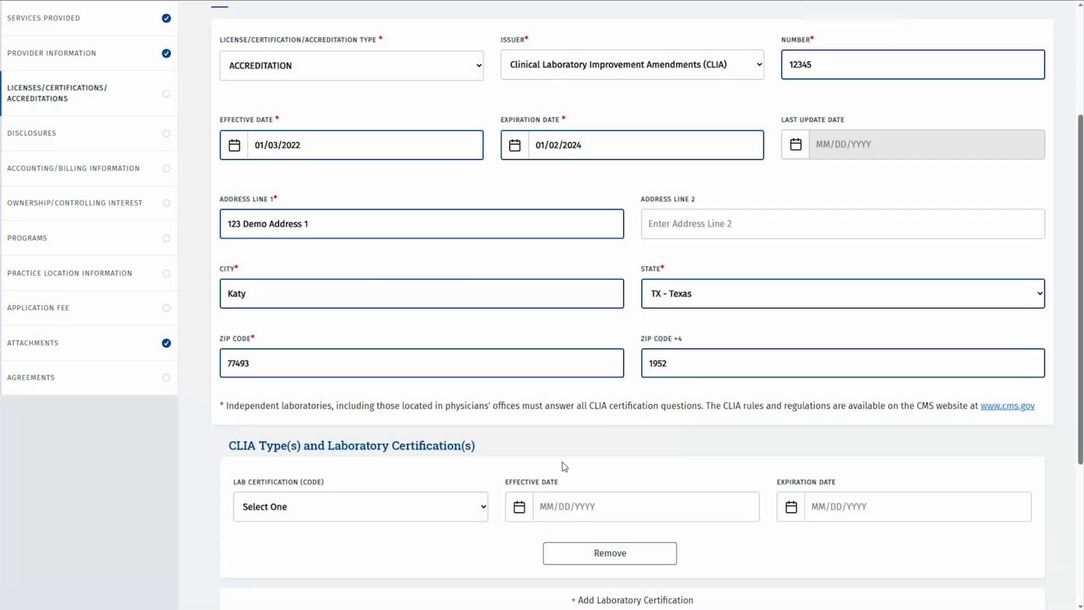
scroll(564, 468, "down", 2)
scroll(562, 466, "down", 2)
left_click(483, 323)
left_click(299, 370)
left_click(538, 324)
type("01/03/2022")
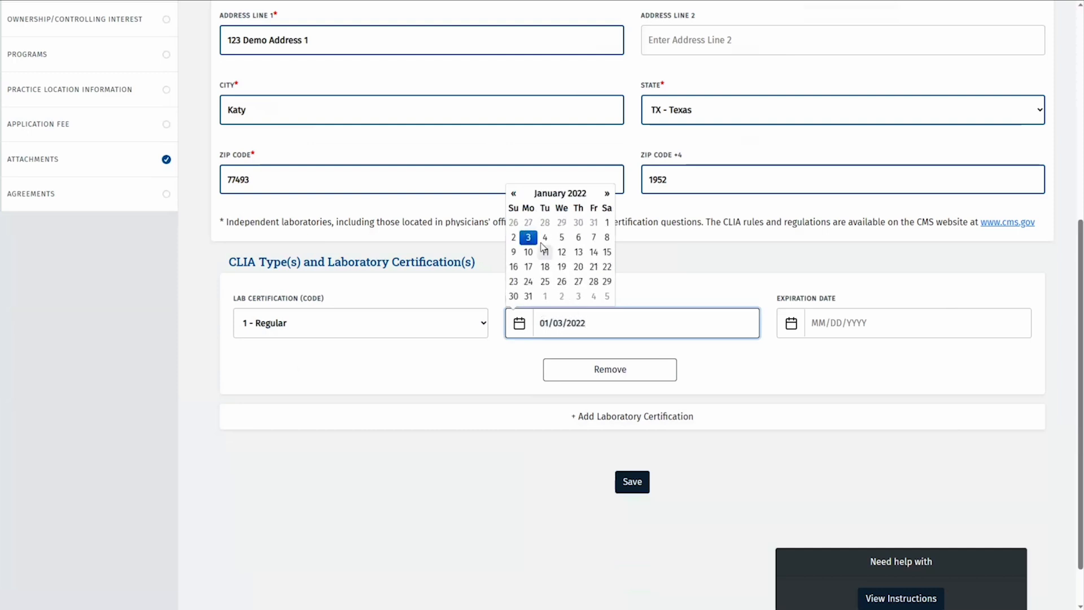
left_click(823, 321)
type("01/02/2024")
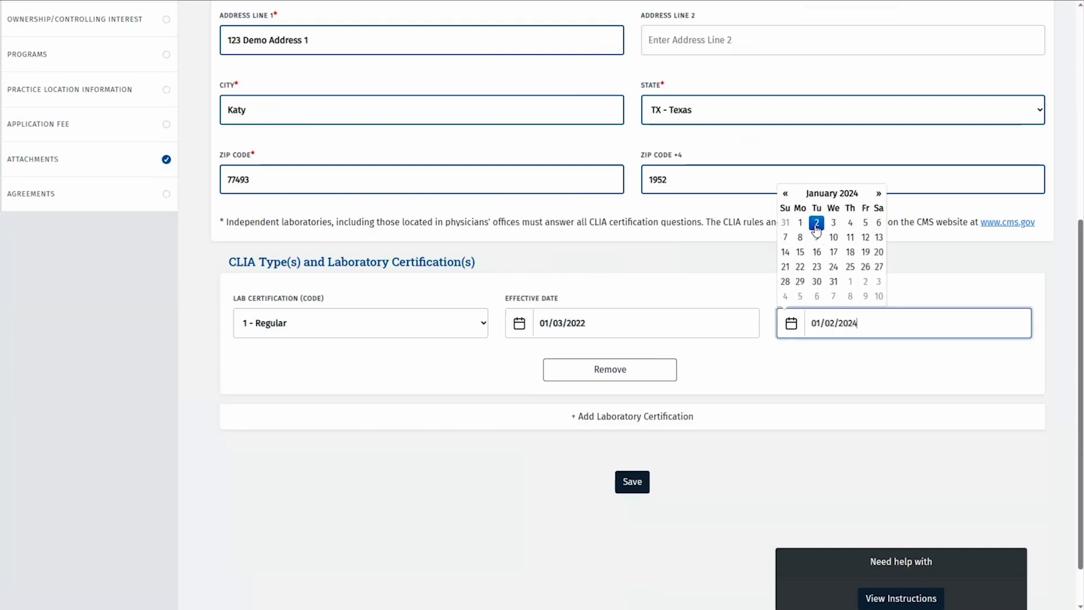
left_click(510, 475)
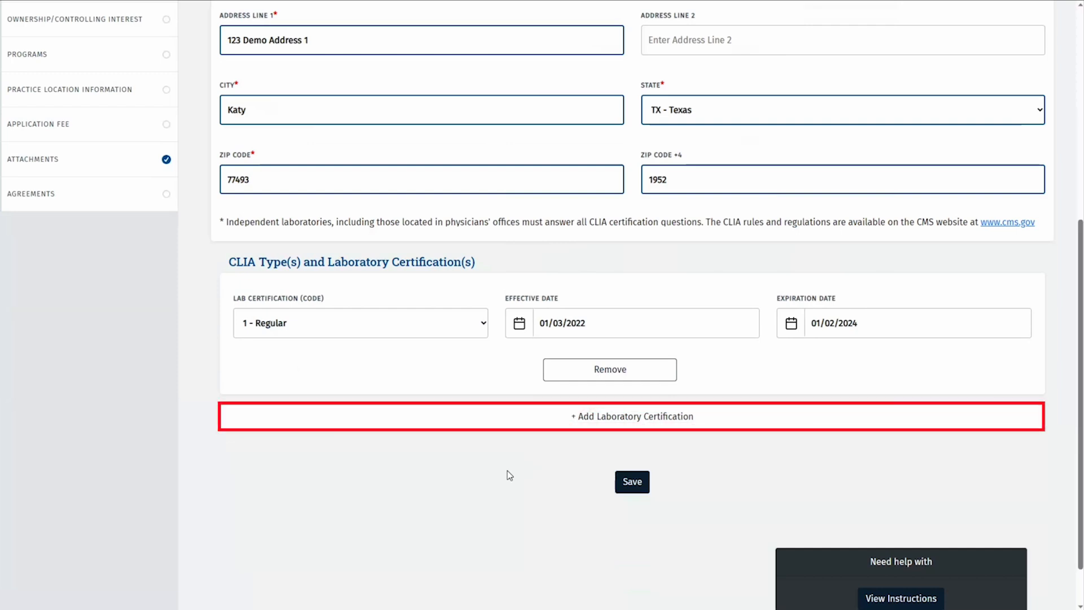
Add lab certification 110 - Microbiology - Bacteriology for the same dates and save the accreditation
left_click(584, 423)
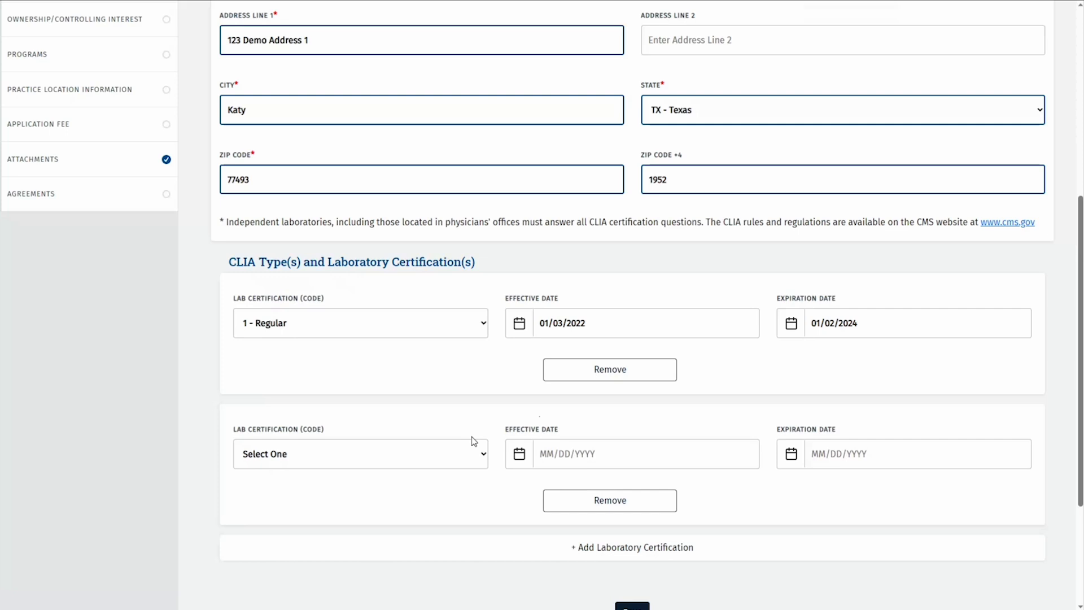
scroll(474, 440, "down", 2)
left_click(484, 362)
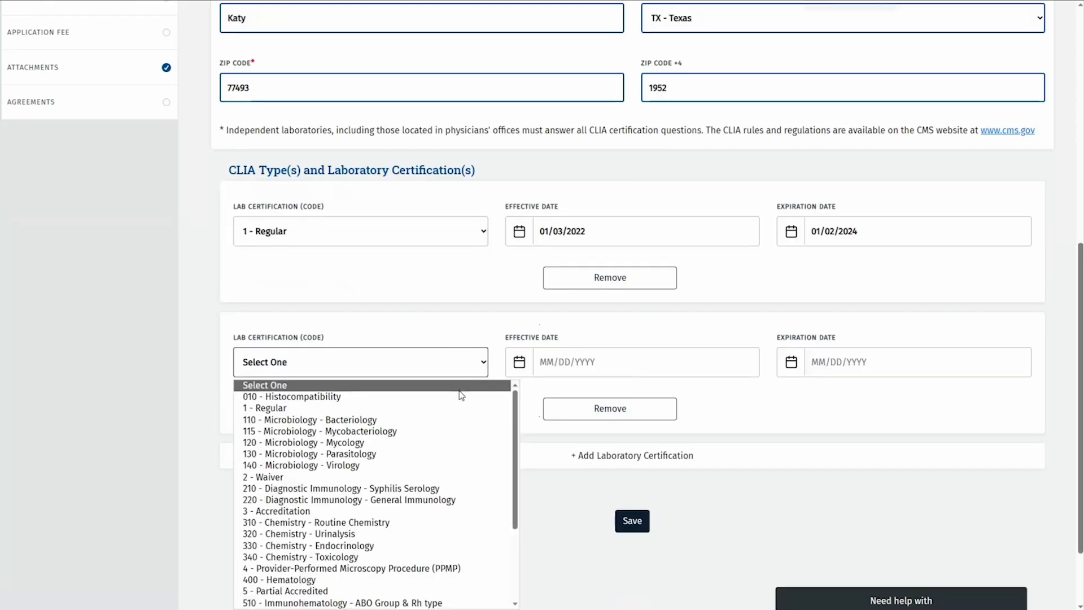
left_click(404, 422)
left_click(544, 365)
type("01/03")
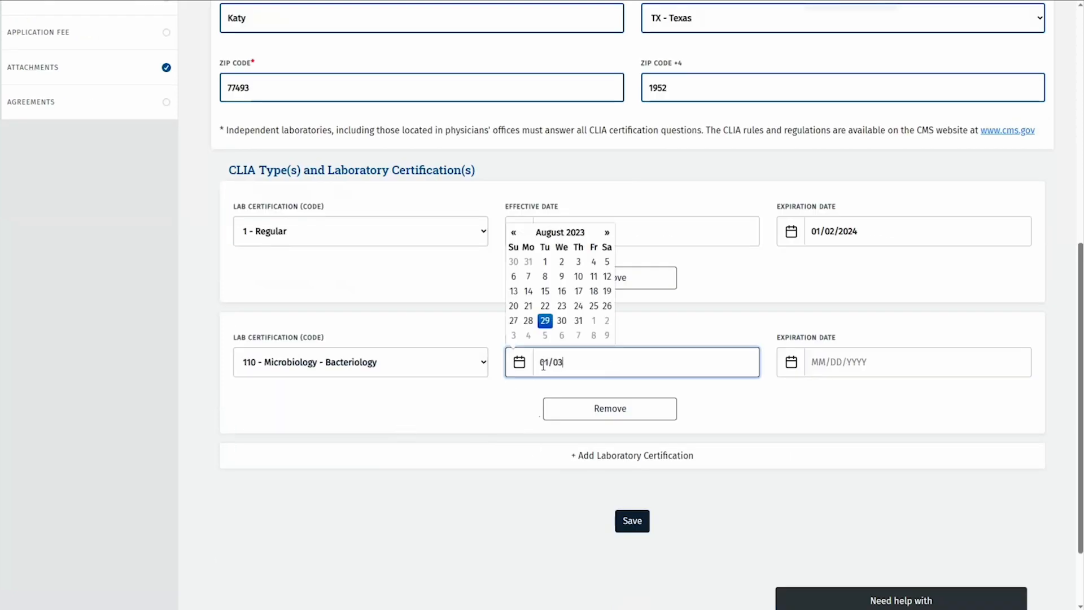
type("/2022")
left_click(829, 360)
type("01/02/2024")
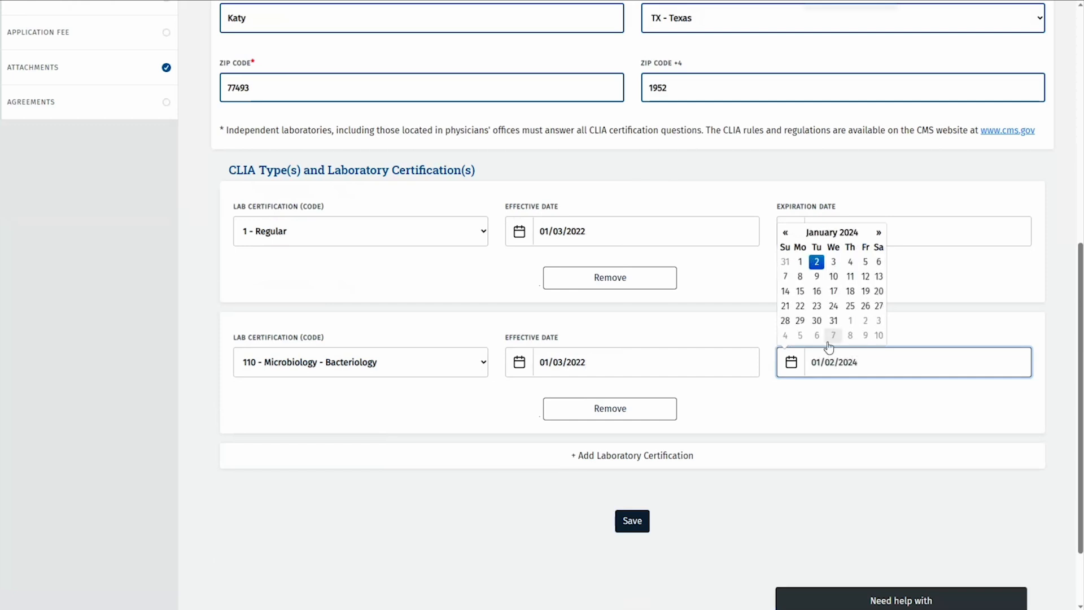
left_click(818, 263)
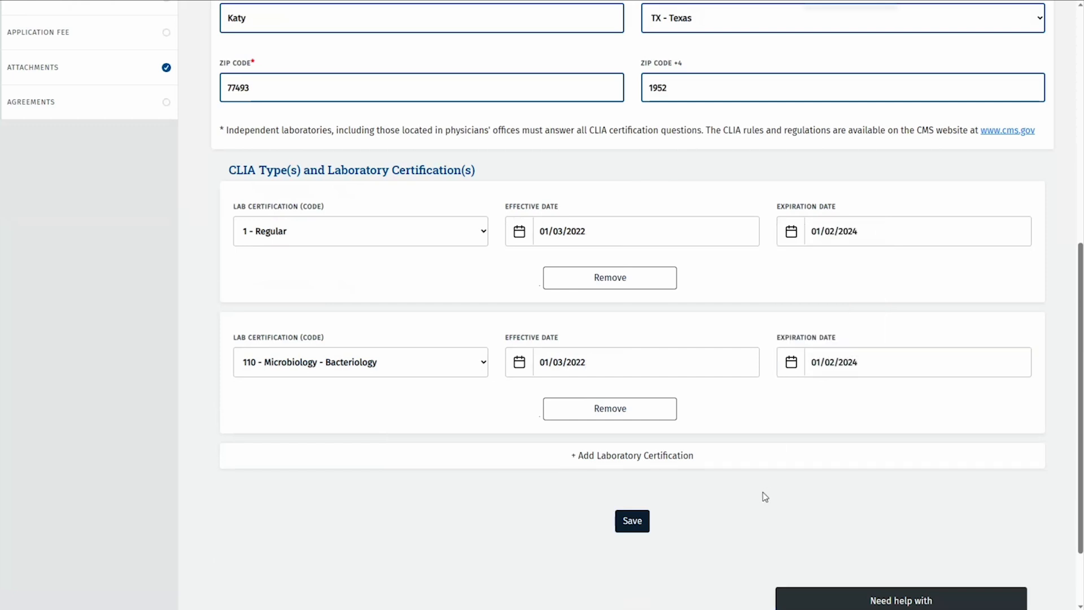
left_click(638, 521)
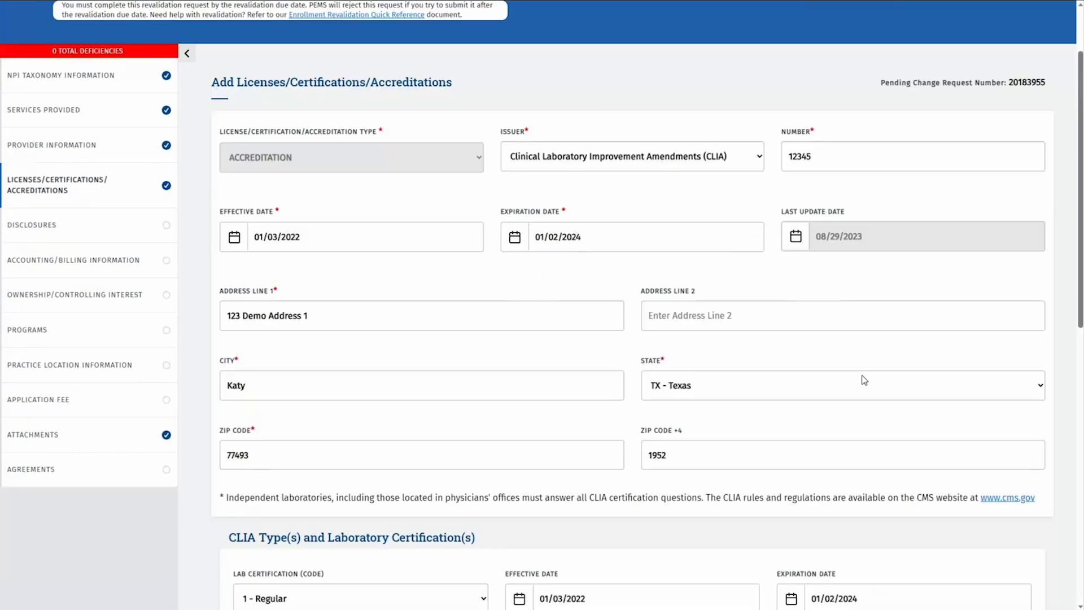
Upload the CLIA License file as a Copy of License document and save the accreditation
scroll(863, 380, "down", 10)
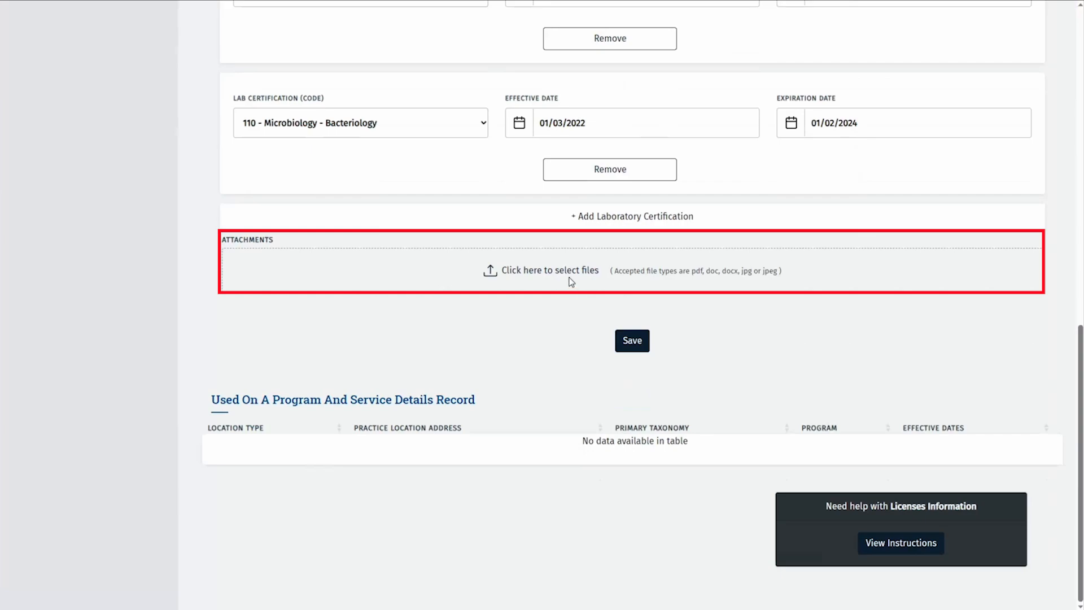
left_click(569, 278)
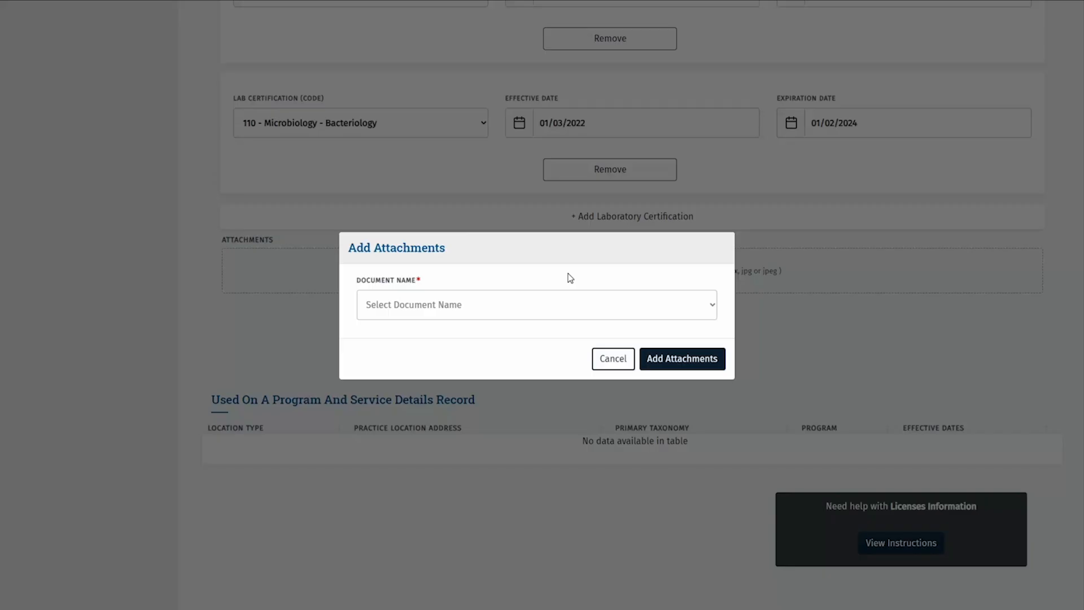
left_click(713, 308)
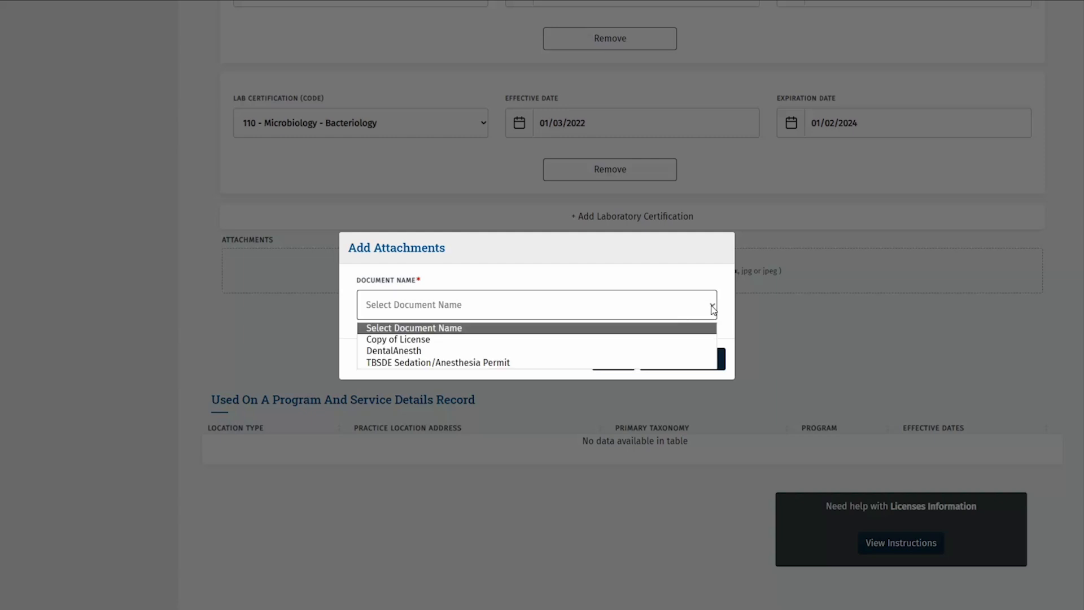
left_click(496, 341)
left_click(667, 358)
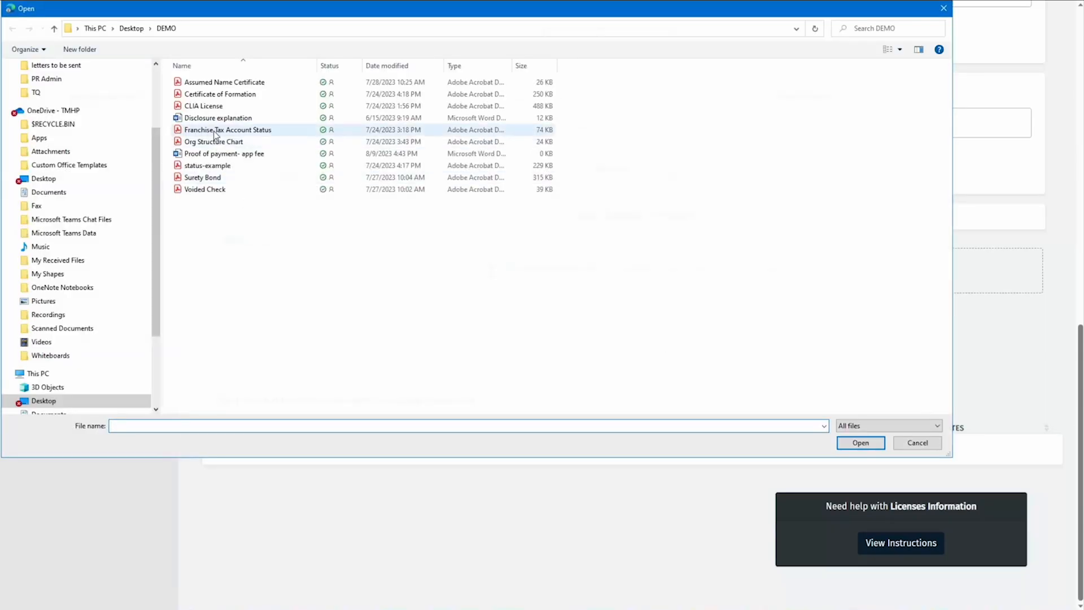
left_click(219, 109)
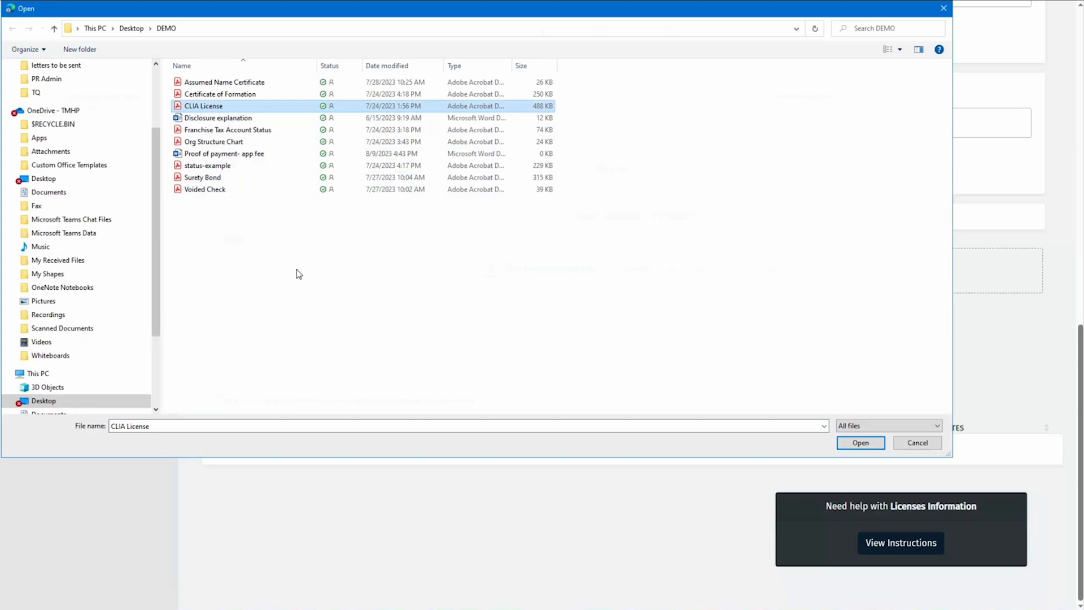
left_click(860, 443)
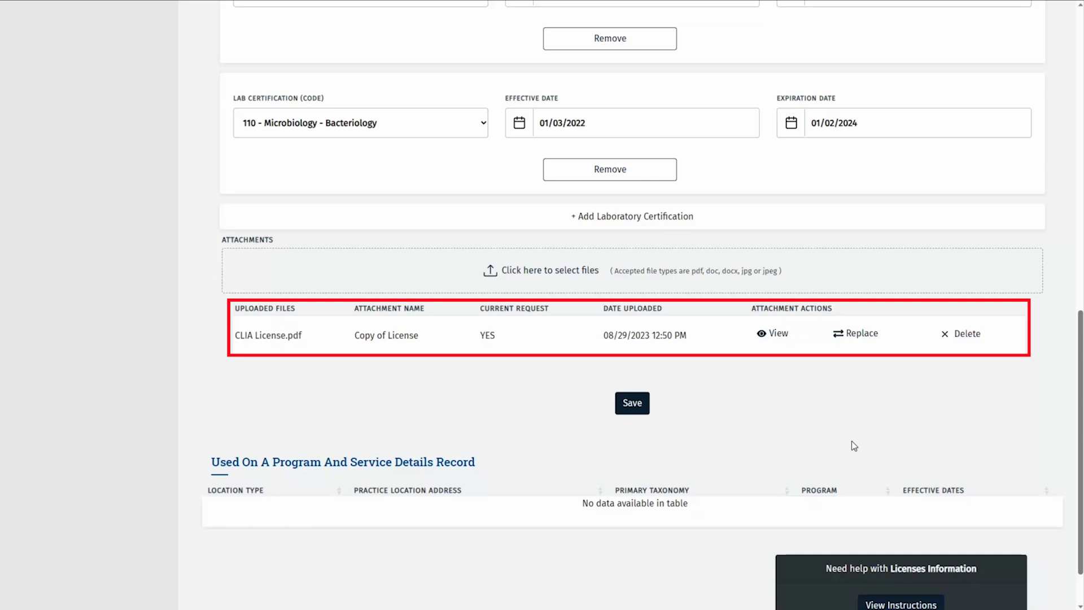
left_click(632, 404)
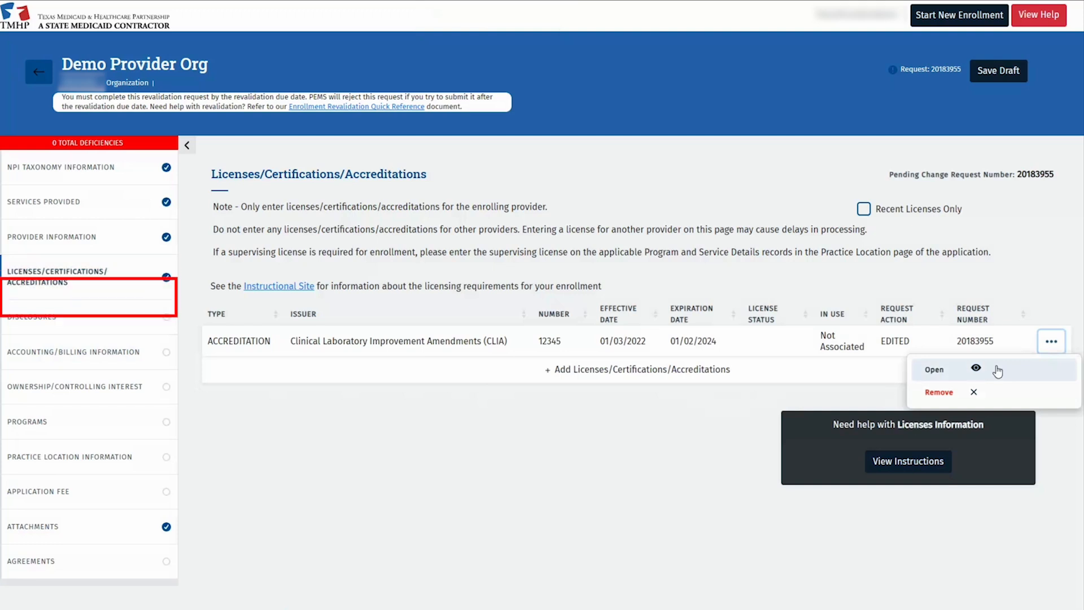
Go to the Disclosures section of the revalidation request
left_click(130, 316)
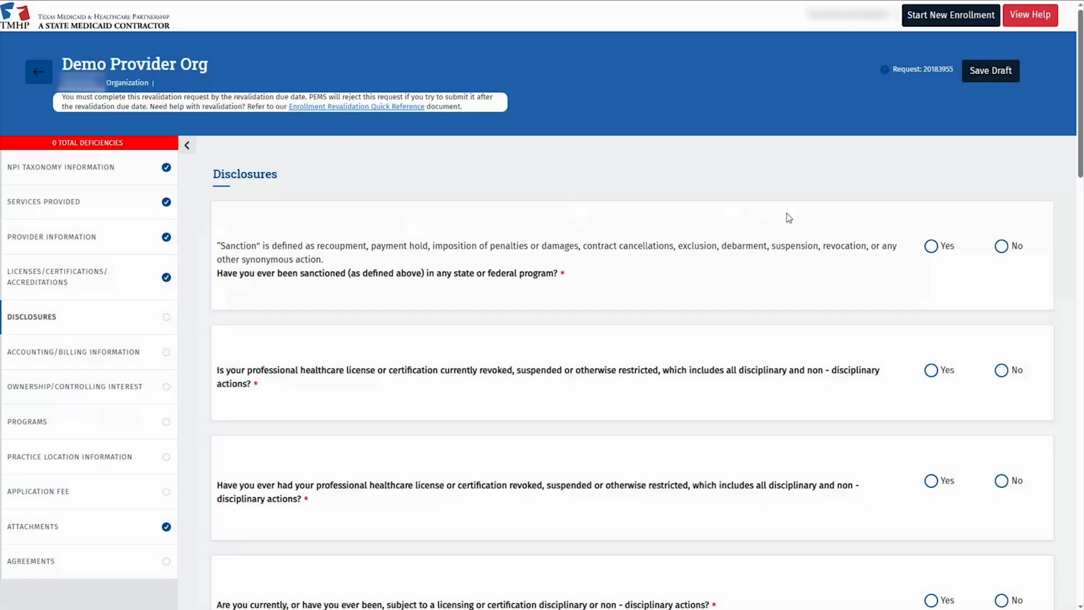
Answer No on sanctions and record New Mexico Medicaid since 01/01/2020: 'Border state for OOS patients'
left_click(1001, 247)
scroll(582, 452, "down", 6)
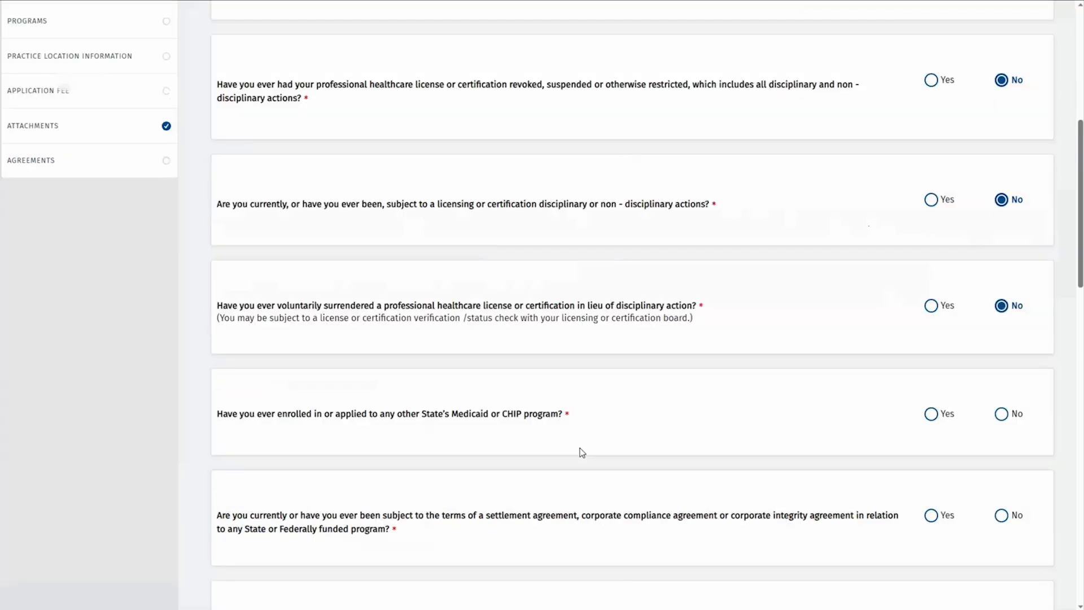
scroll(534, 417, "down", 2)
left_click(275, 306)
type("0")
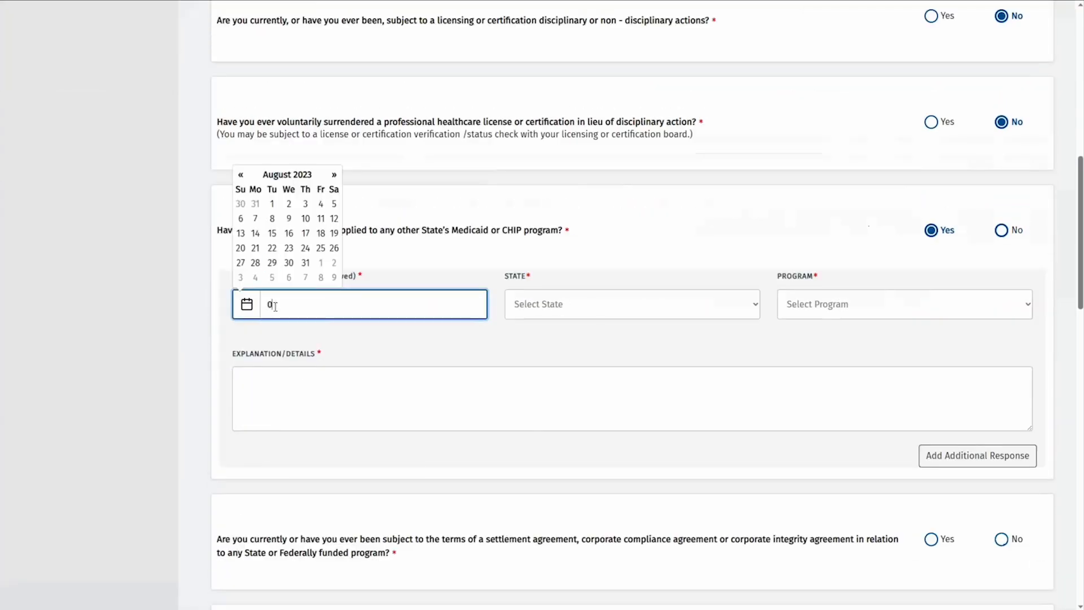
type("1/01/2020")
key("Tab")
type("nm")
key("Tab")
key("m")
key("Tab")
type("Border sta")
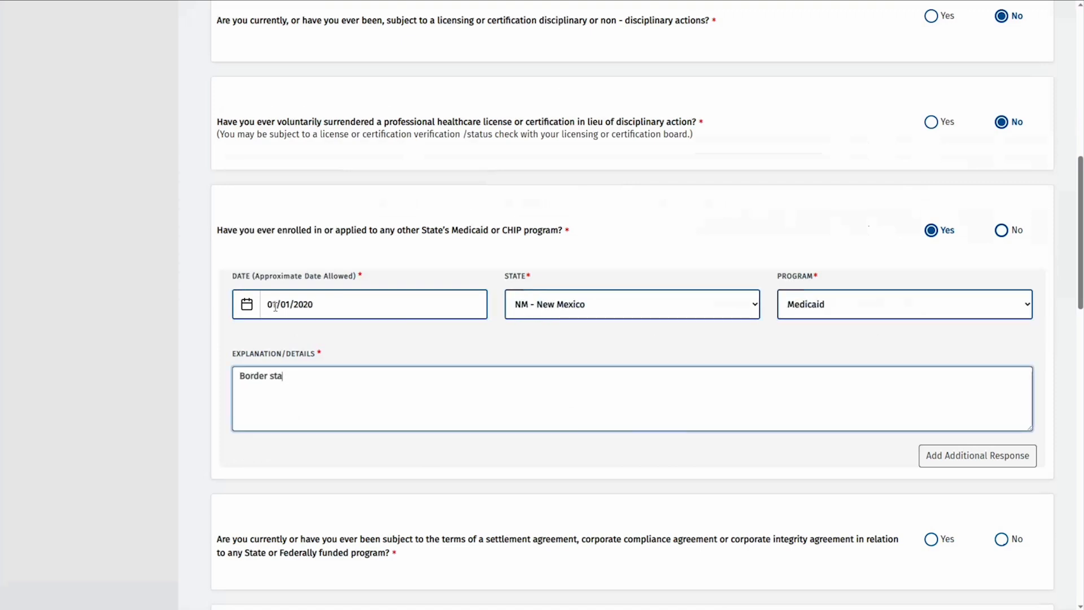
type("te for OOS patients")
Answer No to the remaining questions through the conviction question, then save and confirm
scroll(275, 306, "down", 2)
key("Tab")
key("Right")
key("Tab")
key("Right")
key("Tab")
key("Right")
key("Tab")
key("Right")
key("Tab")
key("Right")
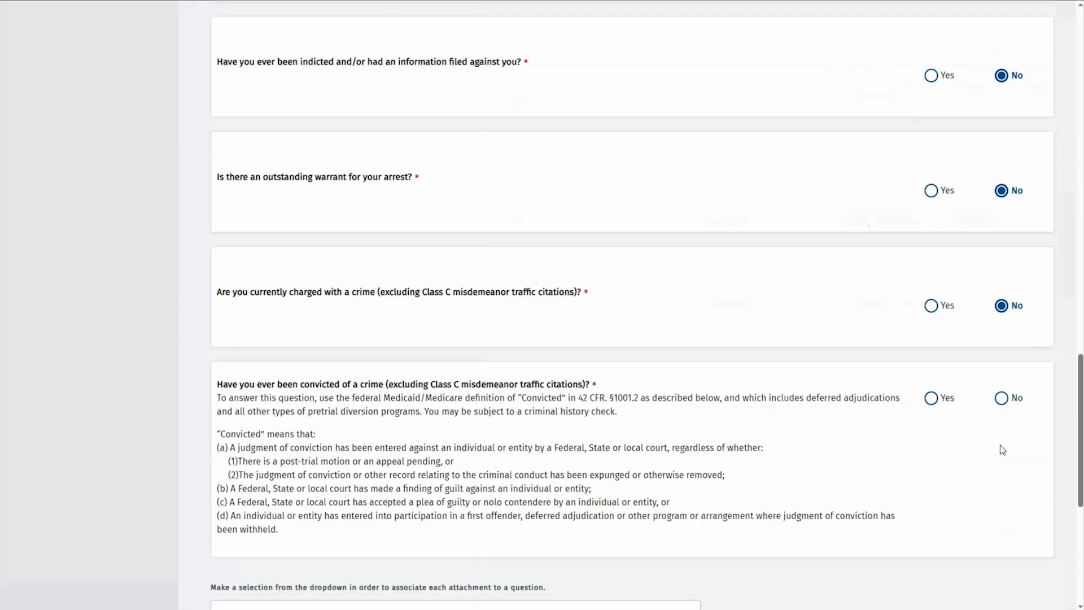
key("Tab")
key("Right")
key("Tab")
scroll(809, 431, "down", 5)
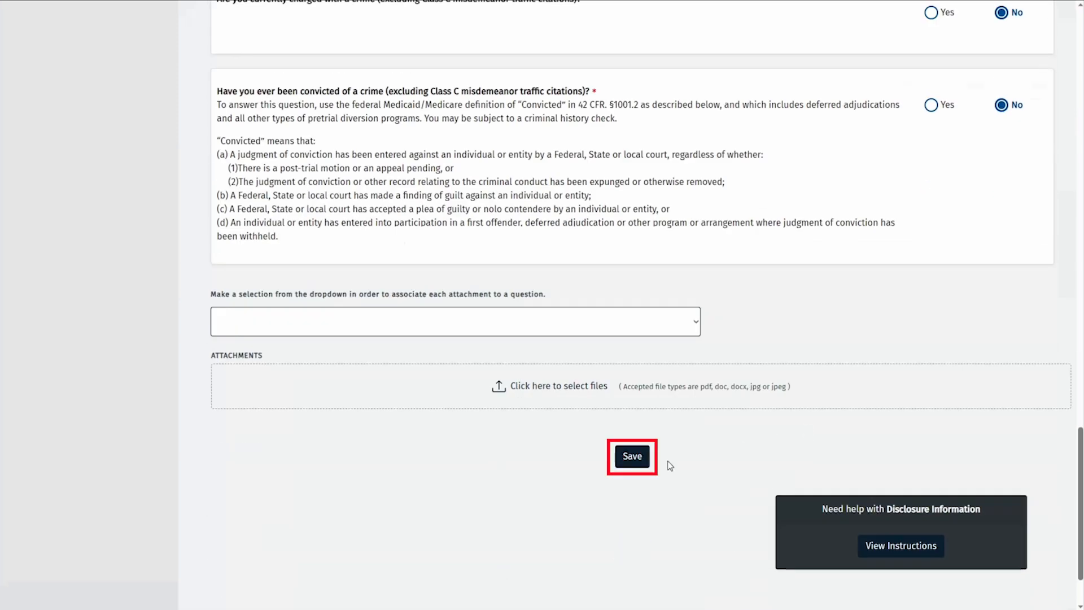
left_click(630, 456)
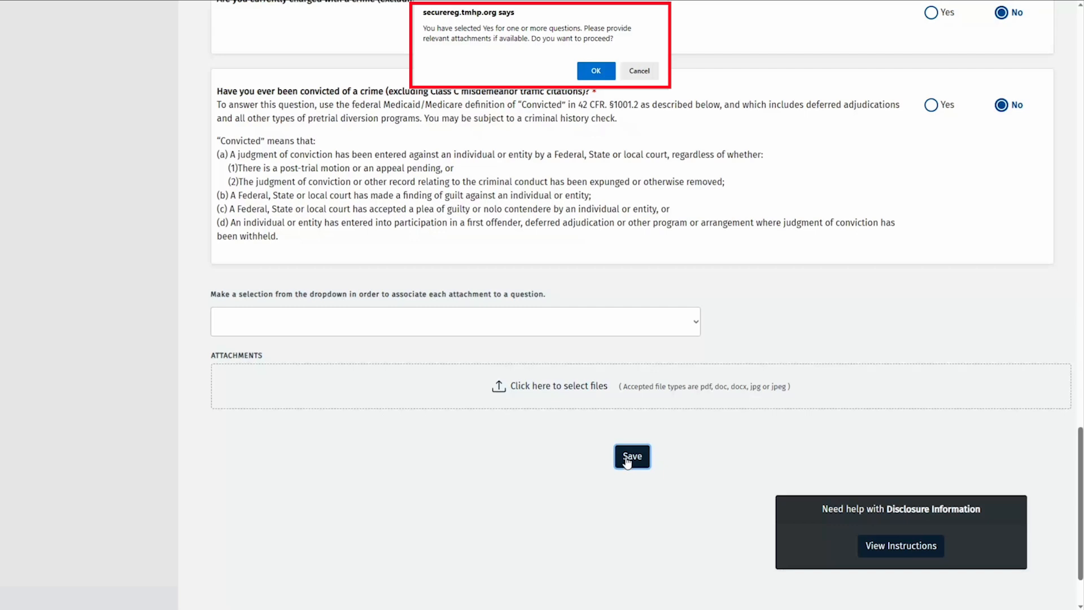
left_click(598, 72)
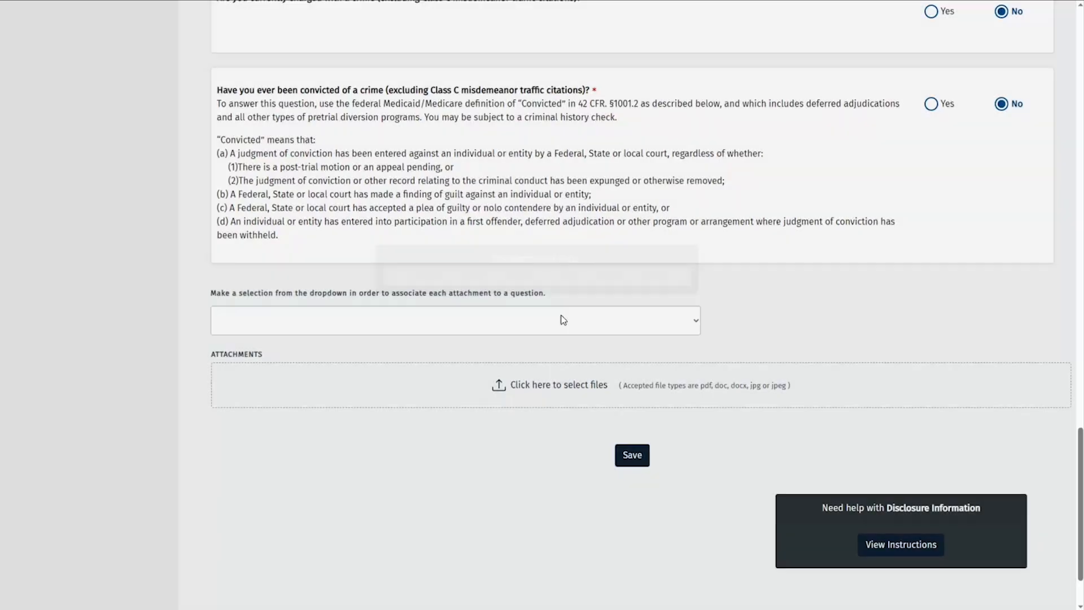
Attach Disclosure explanation.docx as a Disclosure Explanation to the Medicaid/CHIP question, then save and confirm
left_click(561, 319)
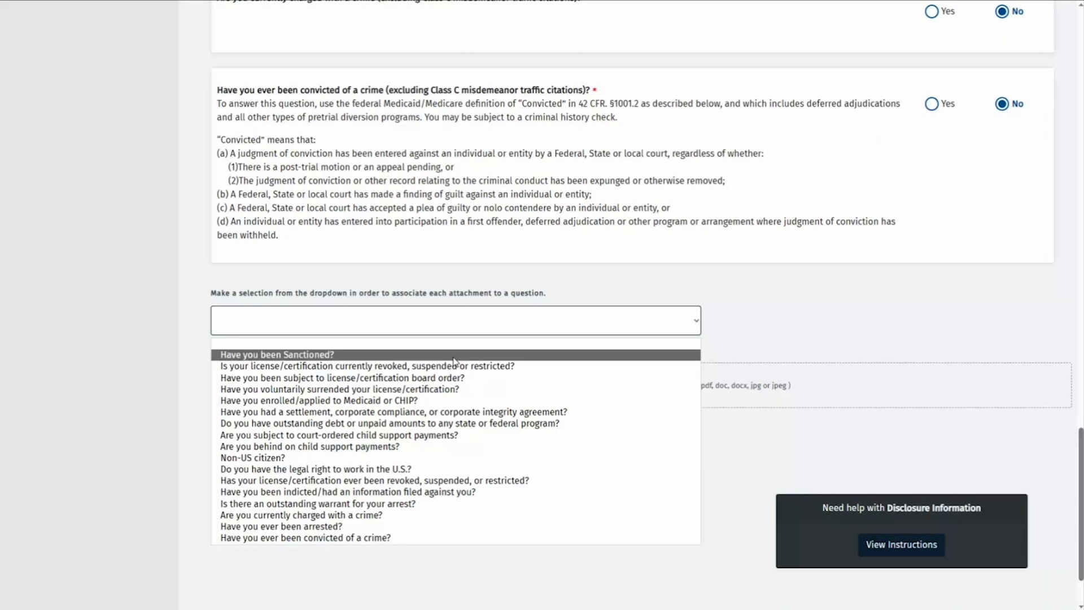
left_click(419, 400)
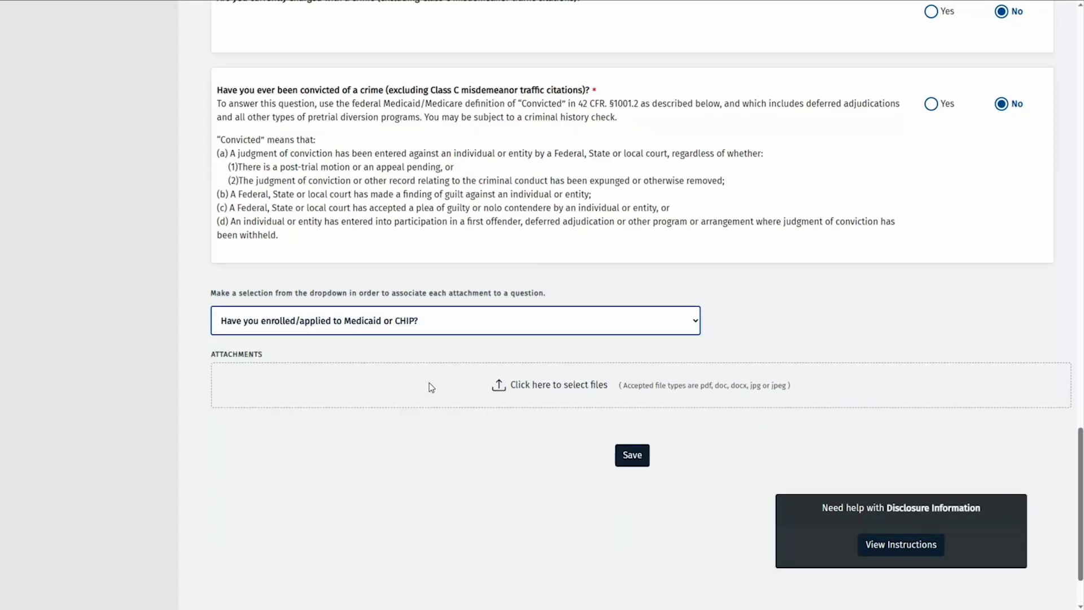
left_click(546, 389)
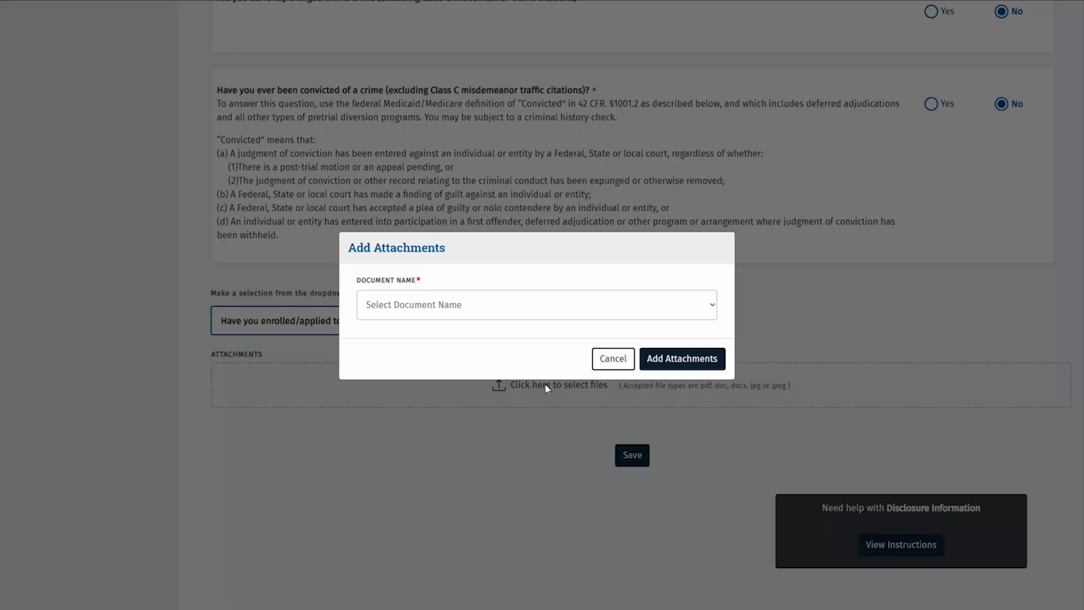
left_click(512, 316)
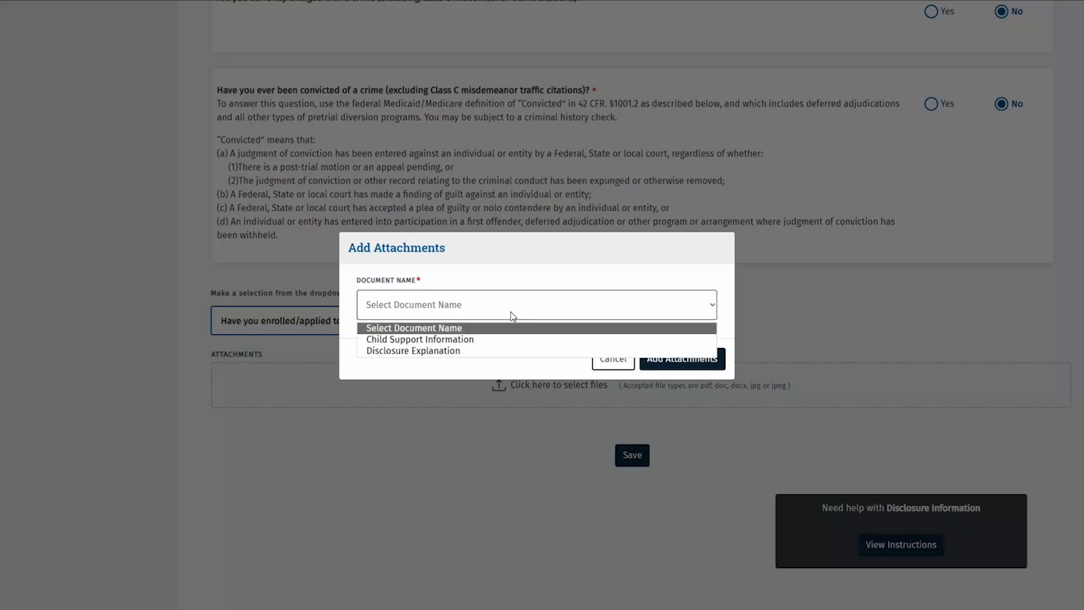
left_click(475, 351)
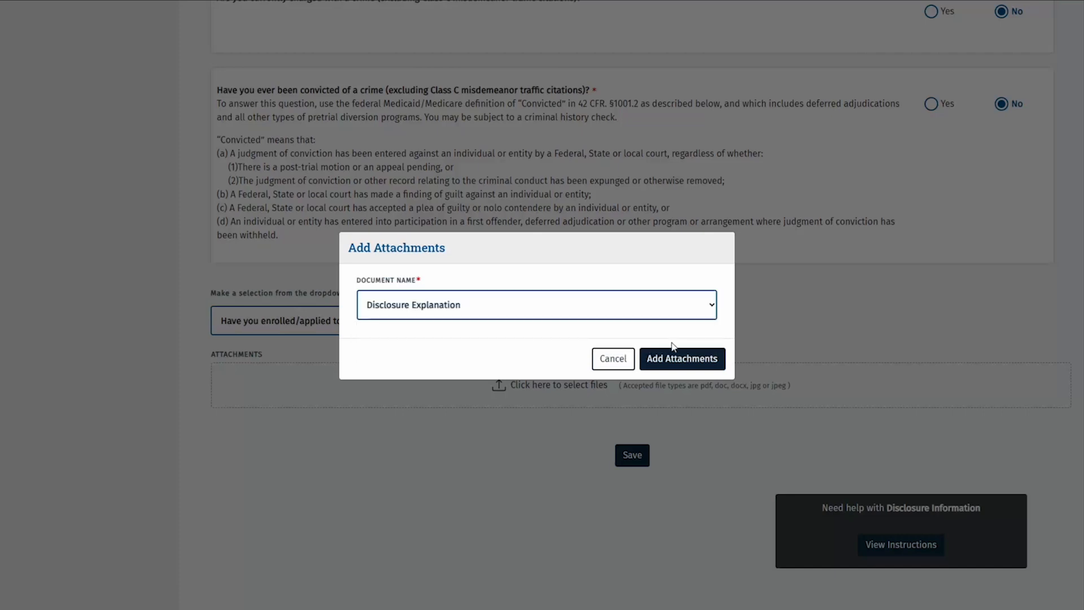
left_click(702, 358)
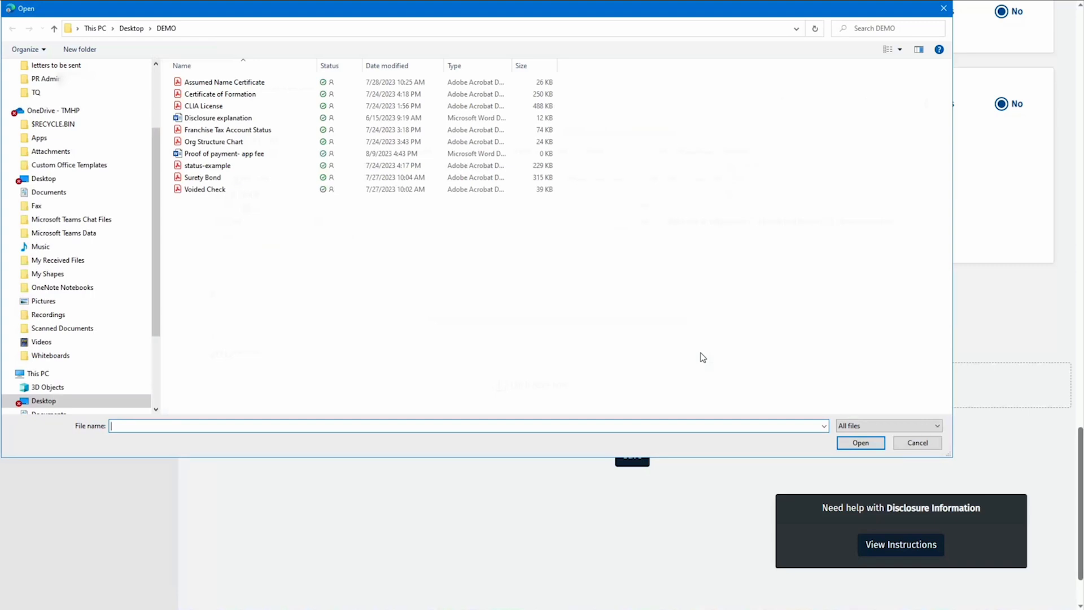
left_click(264, 123)
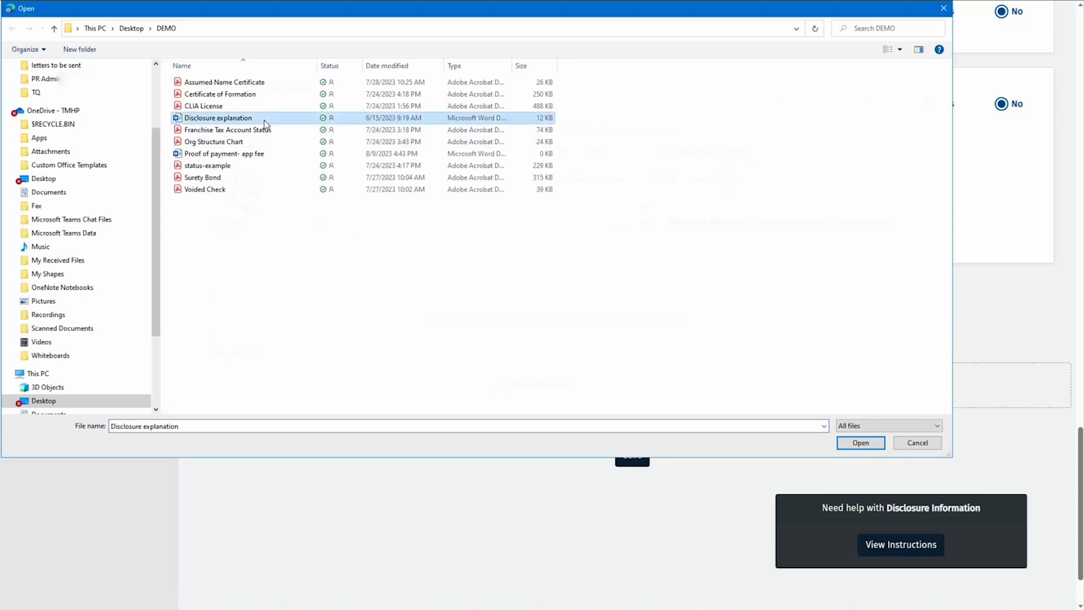
left_click(860, 442)
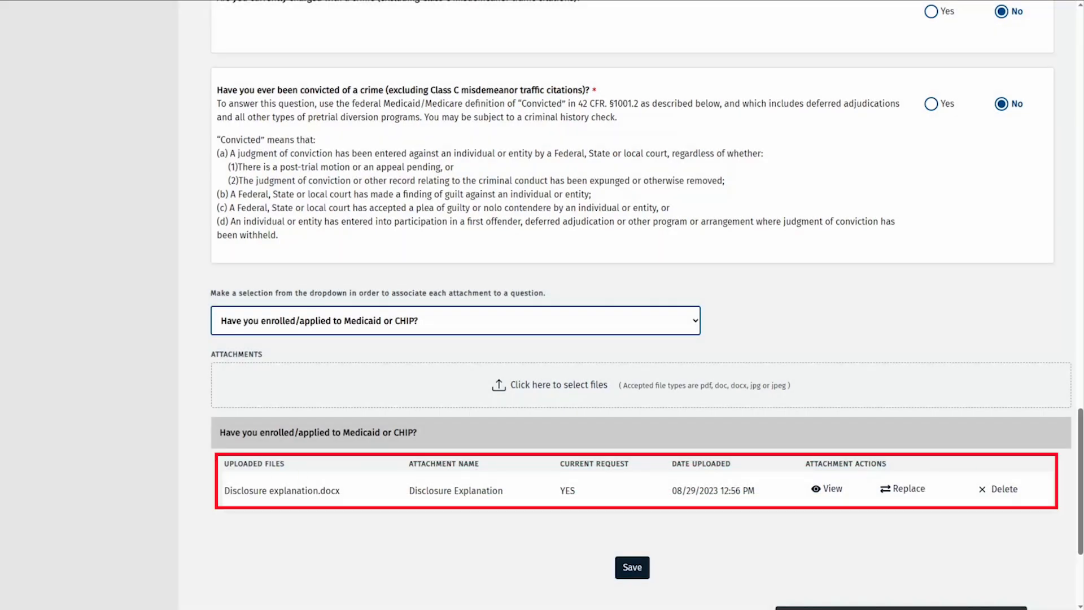
left_click(620, 570)
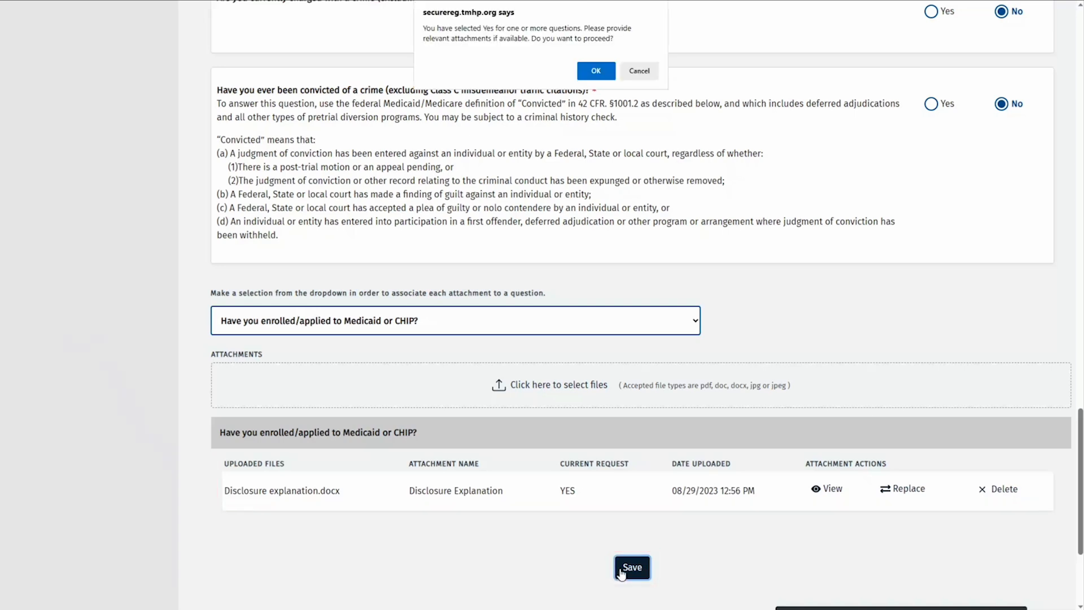
left_click(588, 77)
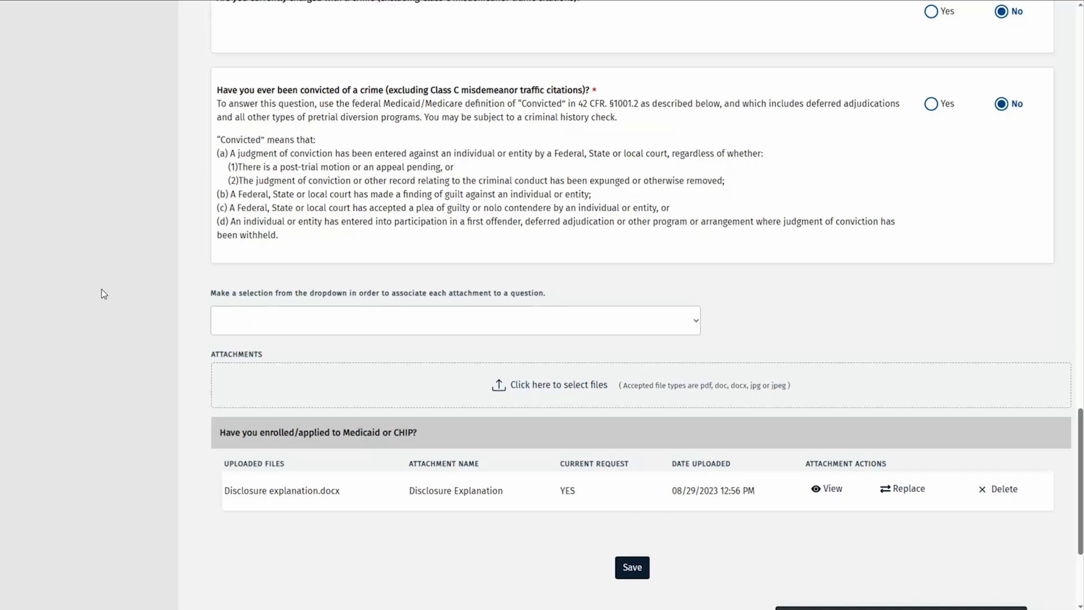
Open Accounting/Billing Information and bring up the actions menu of the existing billing record
scroll(102, 285, "up", 15)
scroll(102, 284, "up", 11)
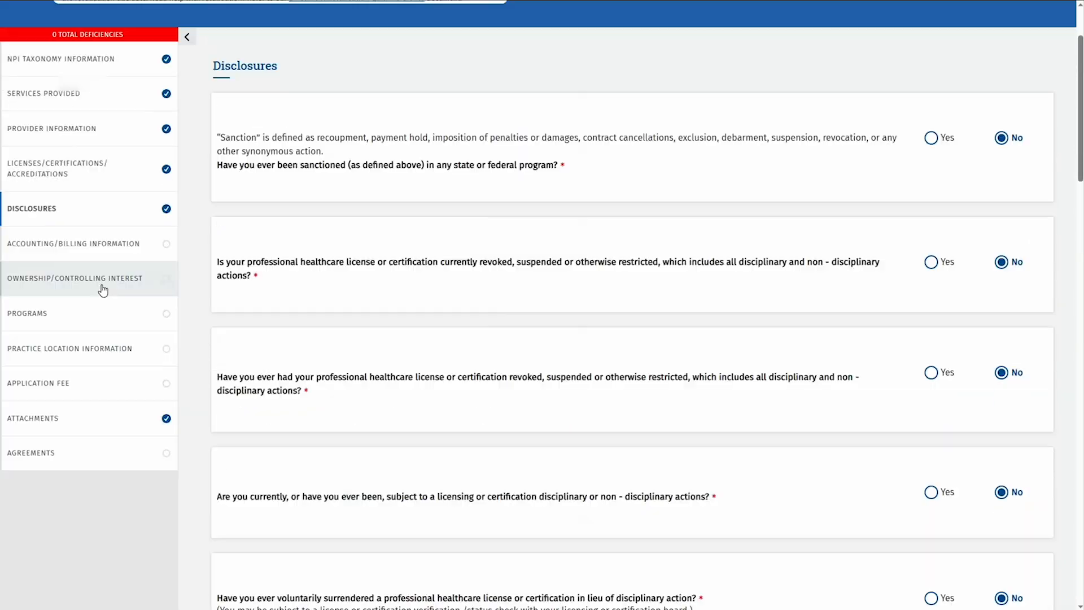
left_click(132, 224)
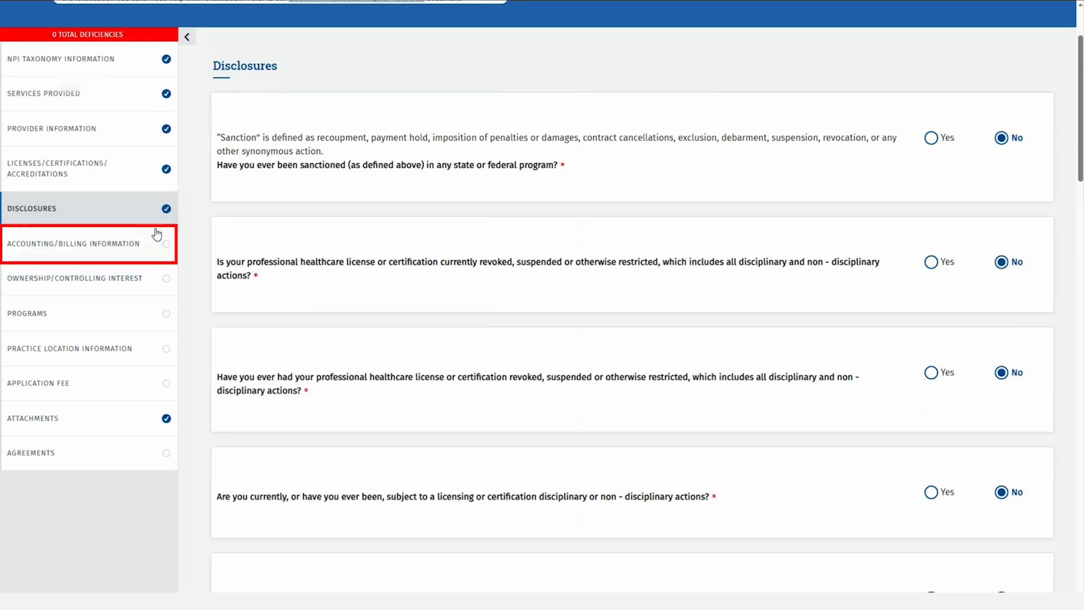
left_click(150, 244)
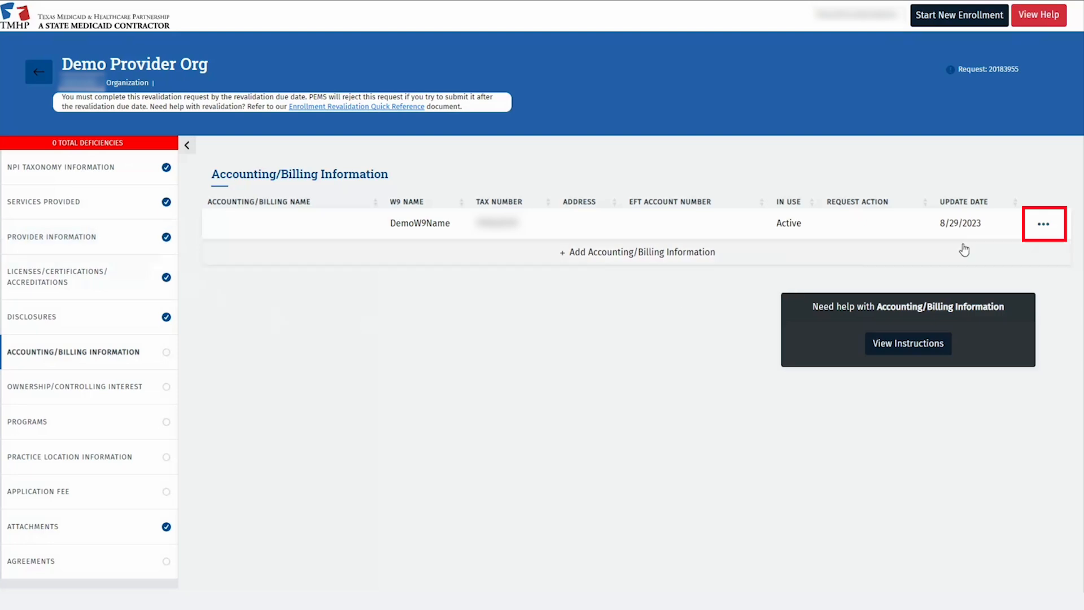
left_click(1049, 225)
Enter the billing contact's first and last name and street address in Austin, TX
left_click(1037, 253)
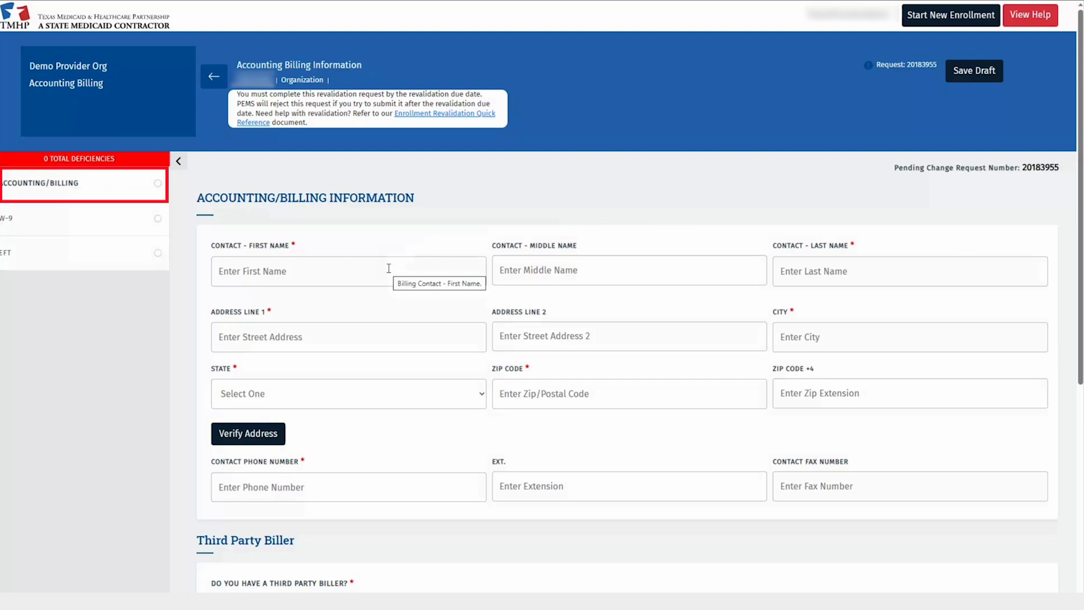
left_click(389, 268)
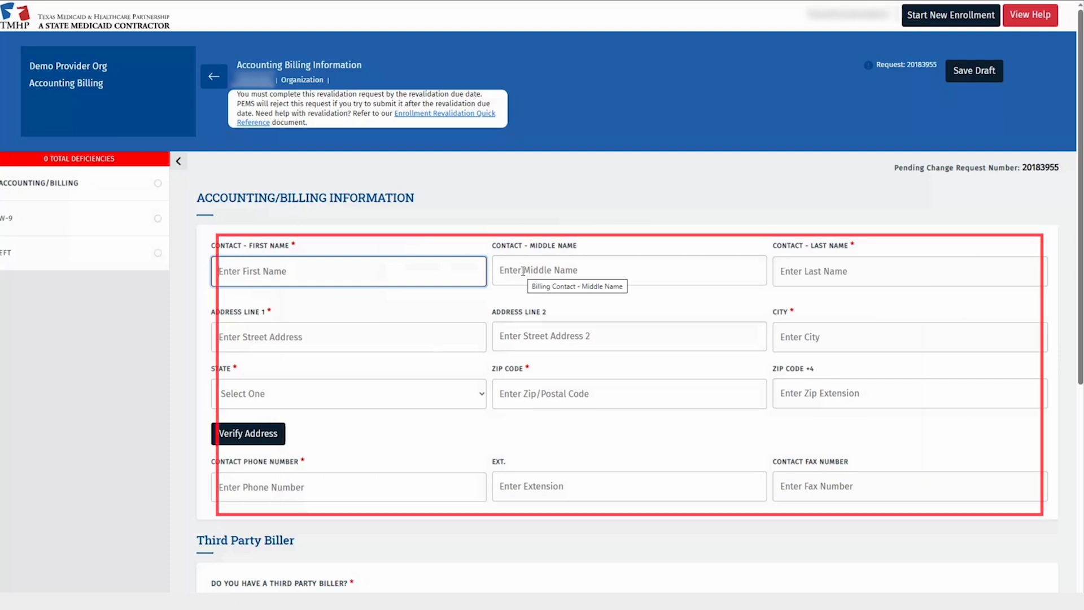
type("Demo")
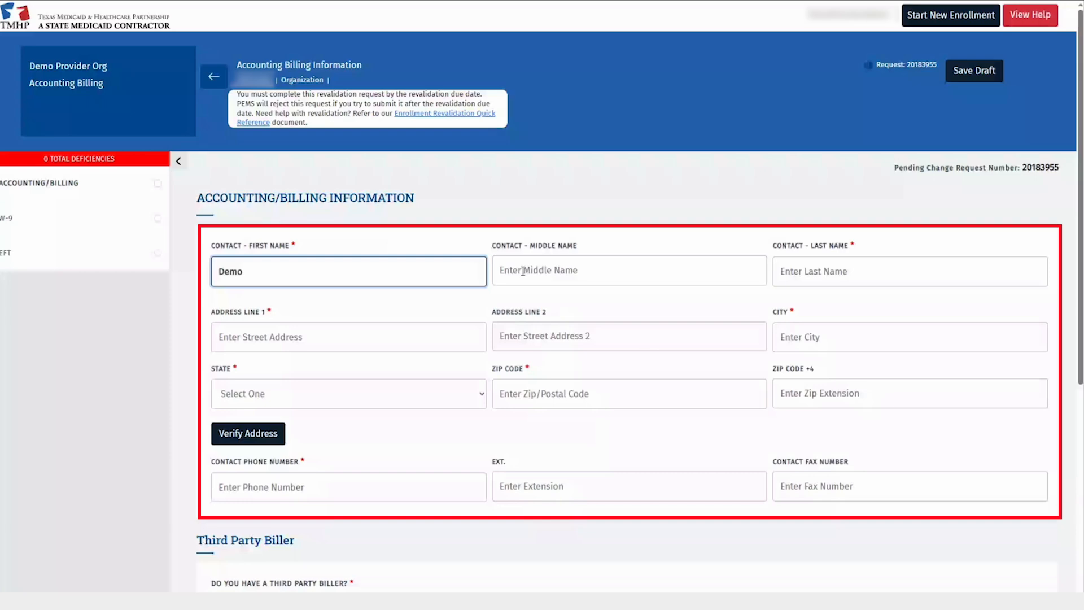
type("First")
key("Tab")
key("Tab")
type("DemoLast")
key("Tab")
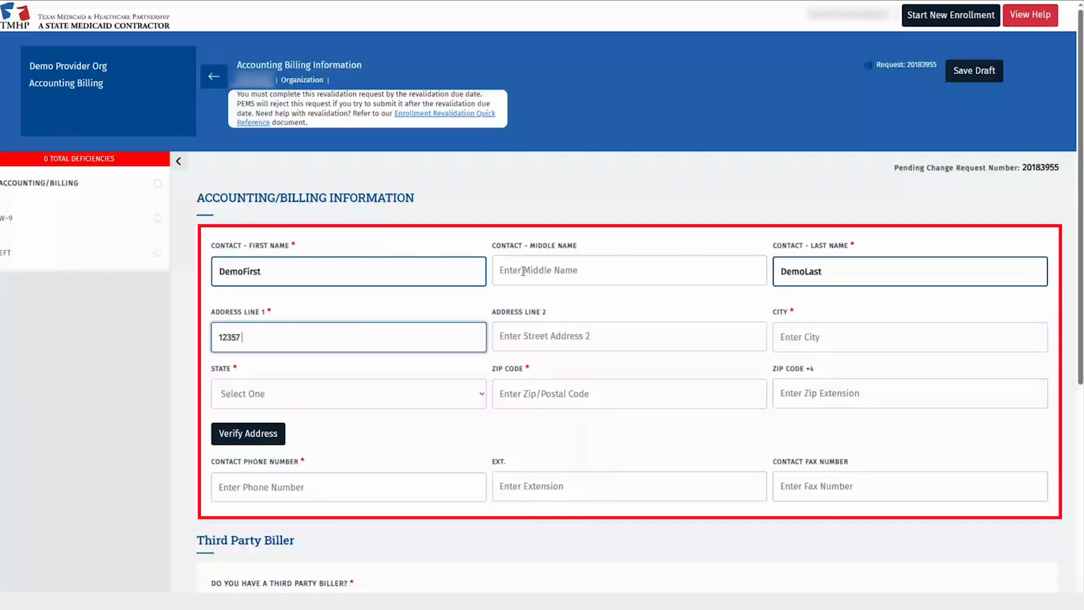
key("Tab")
key("Tab")
type("austin")
key("Tab")
type("tx")
key("Tab")
type("78726")
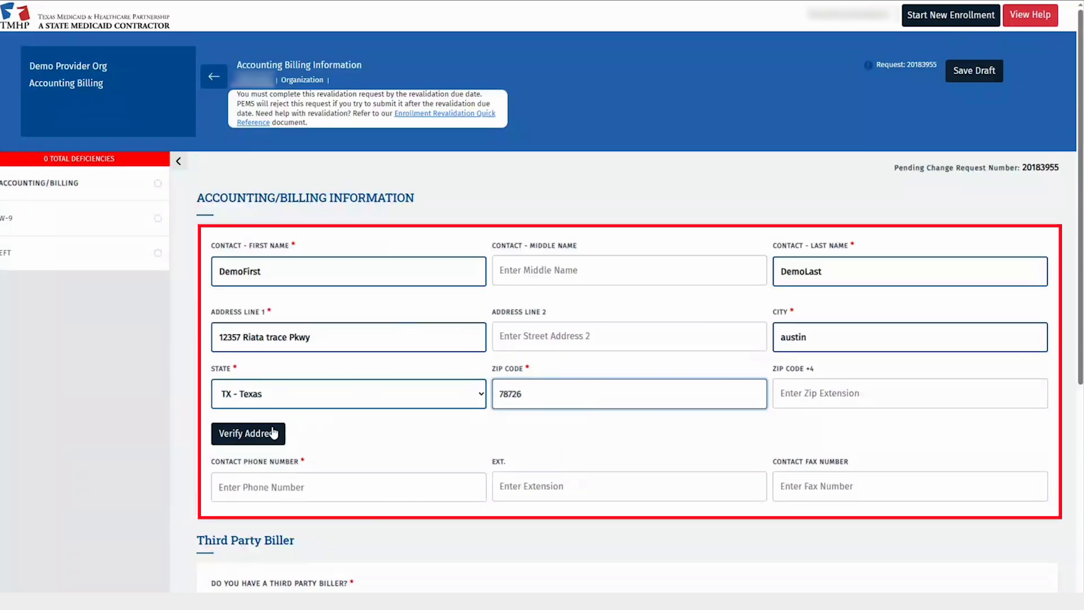
Verify the billing address and enter the contact's phone number
left_click(271, 434)
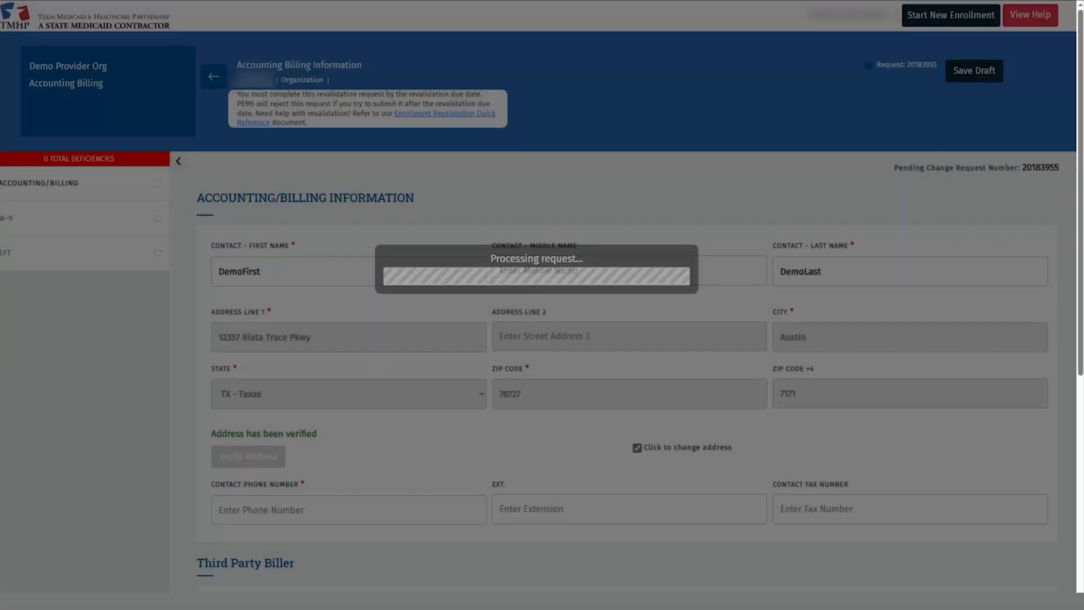
scroll(387, 380, "down", 2)
left_click(299, 408)
type("512")
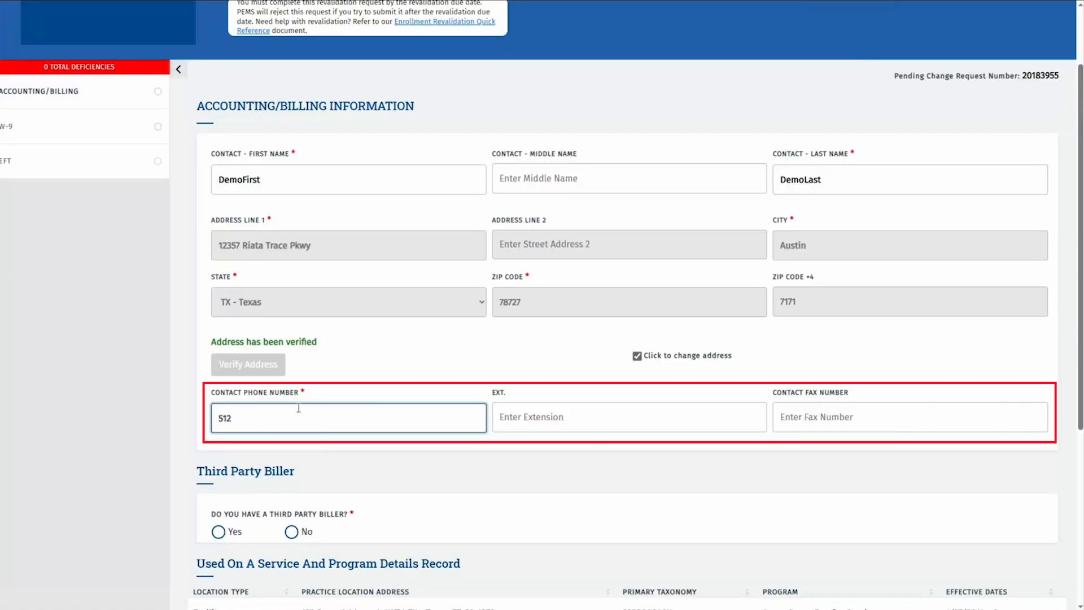
type("5551234")
Answer No to Third Party Biller, save the Accounting/Billing record, and go to the W-9
scroll(305, 409, "down", 4)
scroll(224, 267, "down", 2)
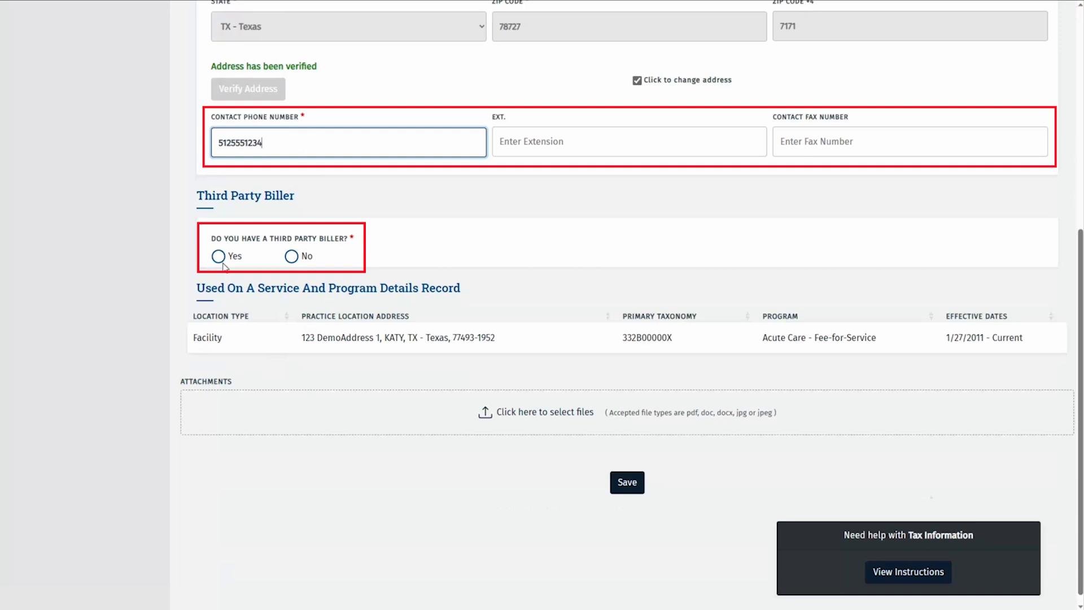
left_click(219, 257)
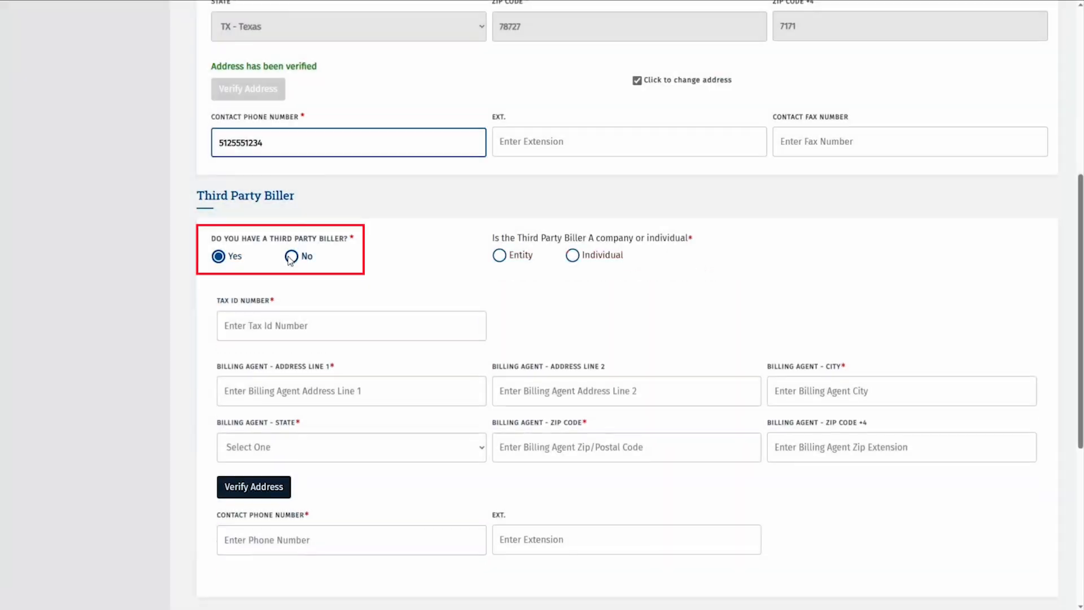
left_click(291, 257)
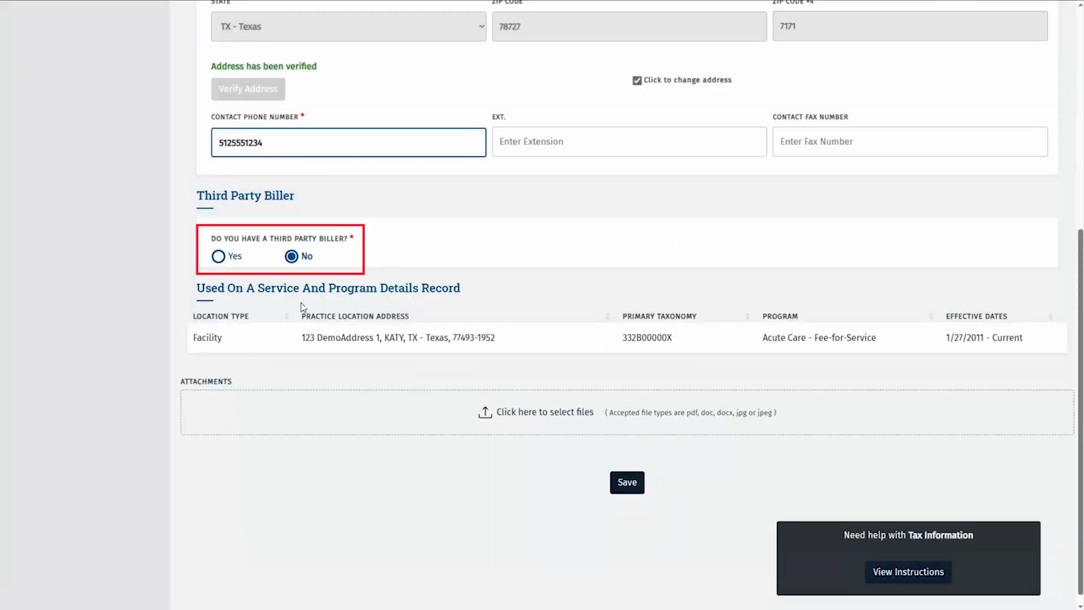
left_click(627, 482)
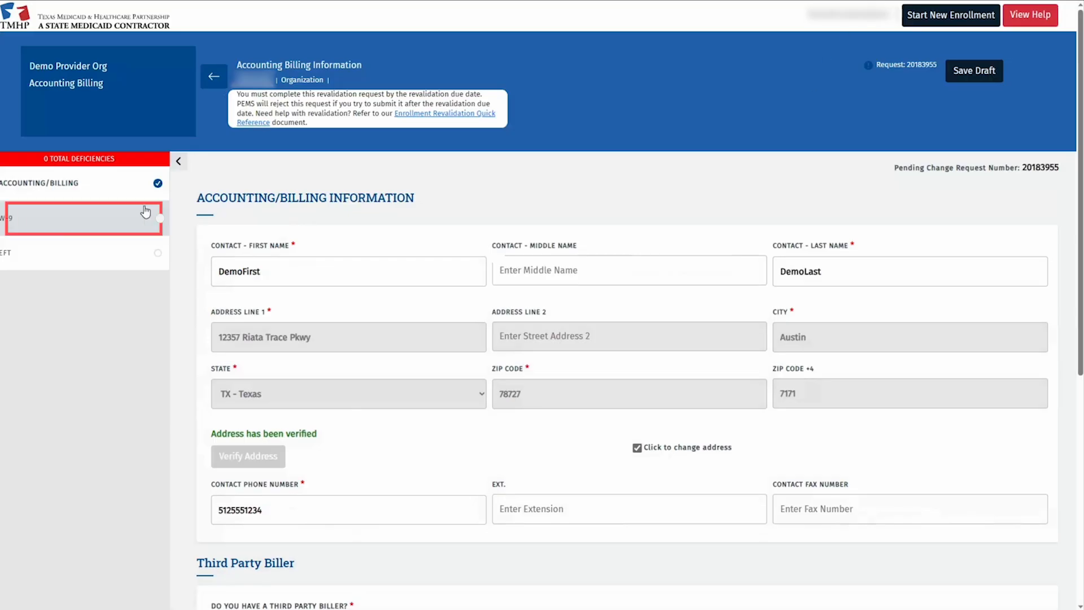
left_click(111, 218)
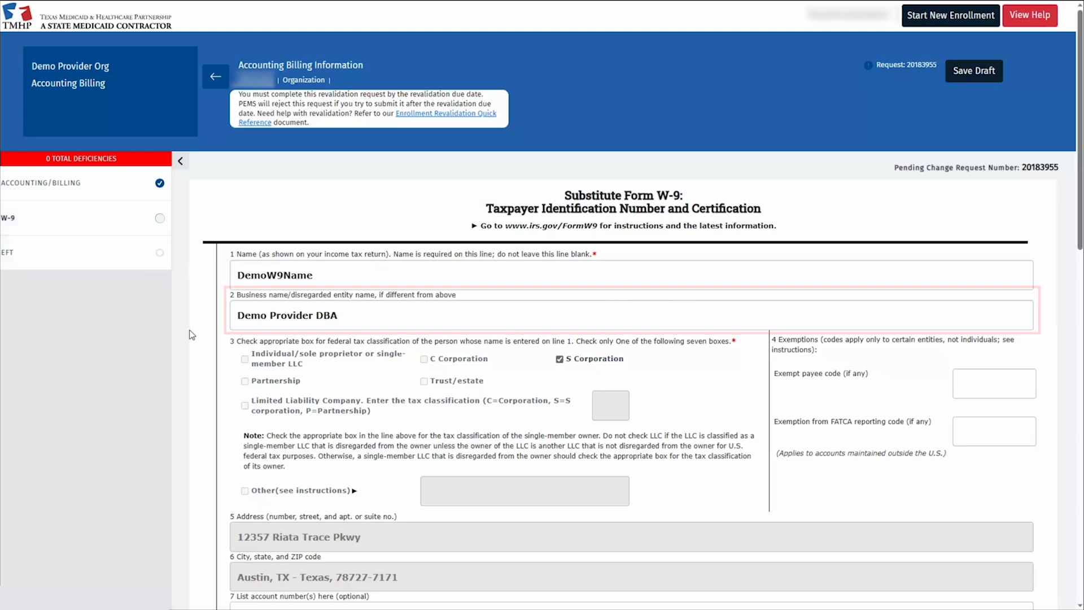
scroll(192, 334, "down", 3)
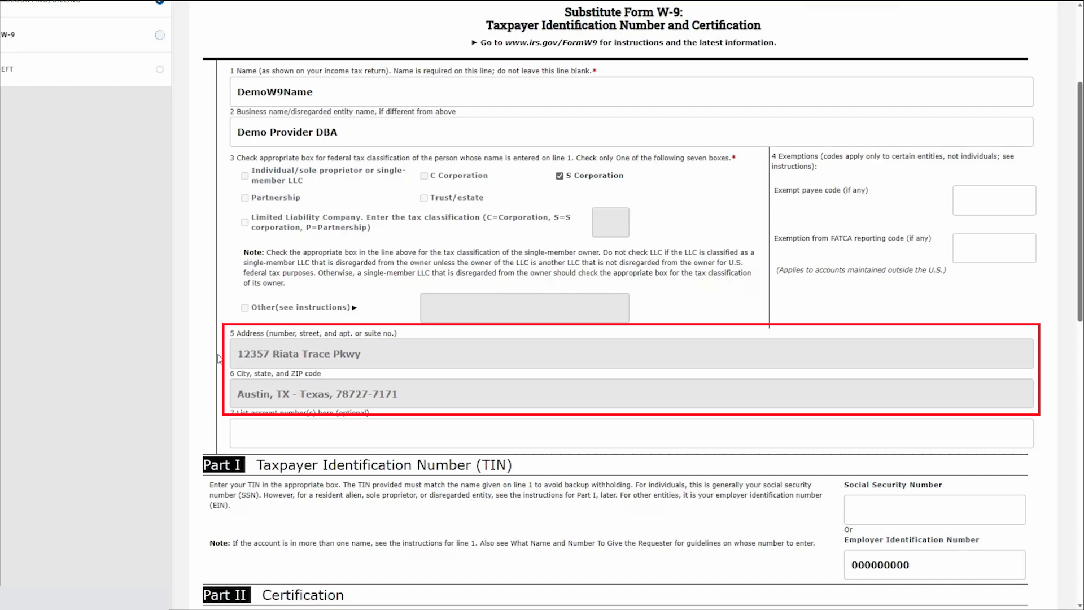
scroll(612, 290, "down", 5)
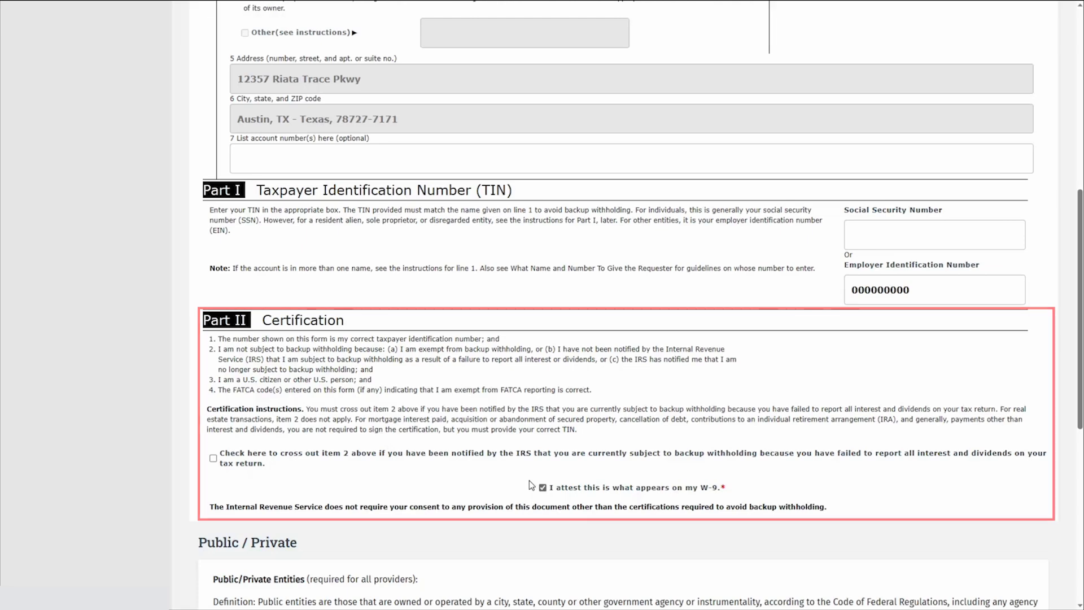
Enter NA as the W-9 entity's charter number
scroll(531, 485, "down", 8)
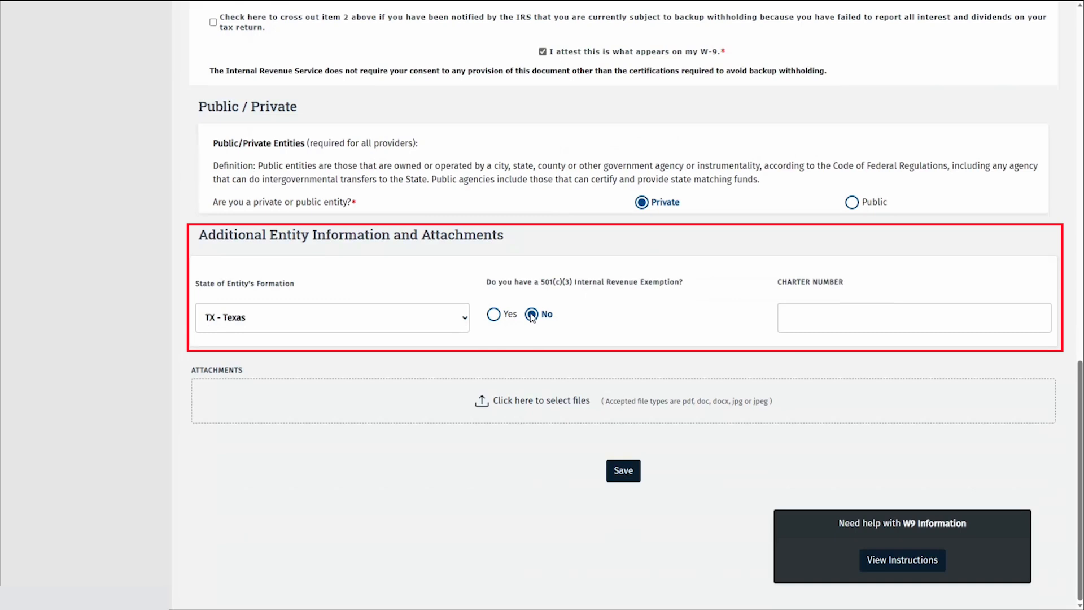
left_click(790, 312)
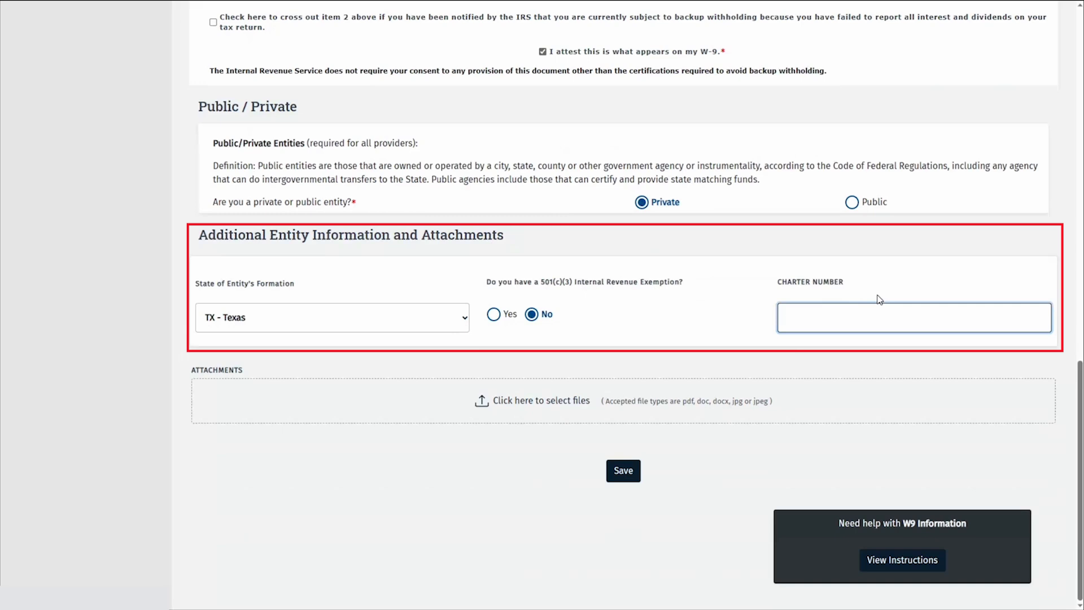
type("NA")
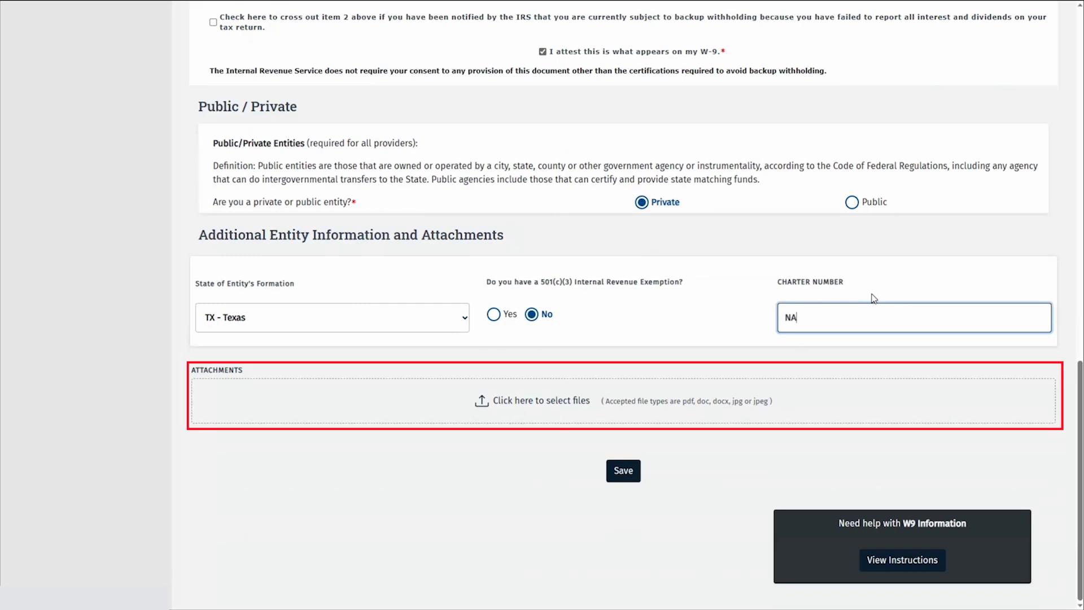
Upload the Assumed Name Certificate, Franchise Tax status and Certificate of Formation files, then save the W-9
left_click(559, 402)
left_click(709, 311)
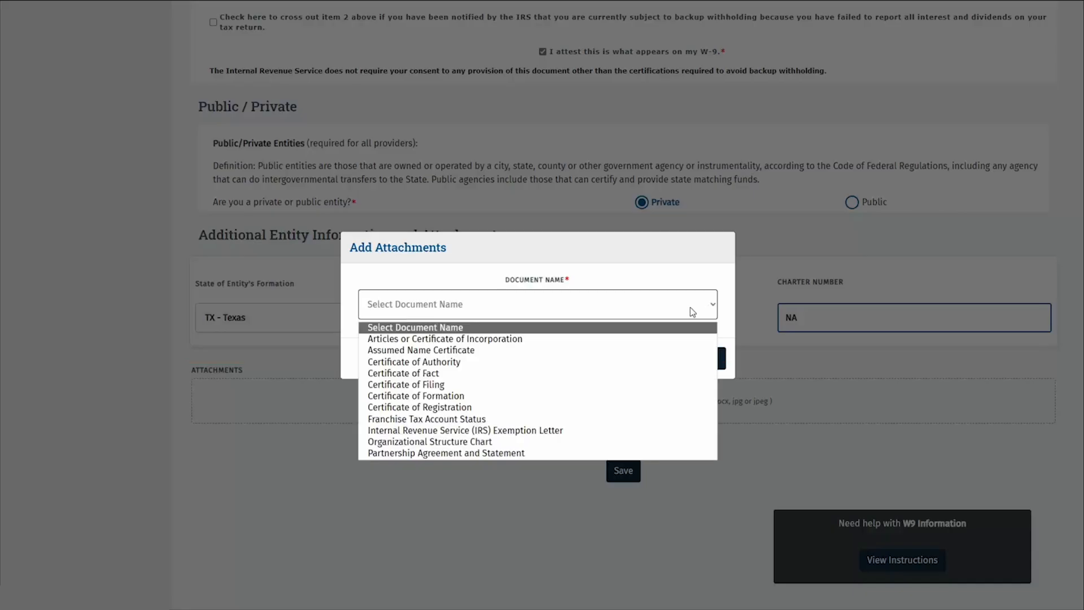
left_click(494, 350)
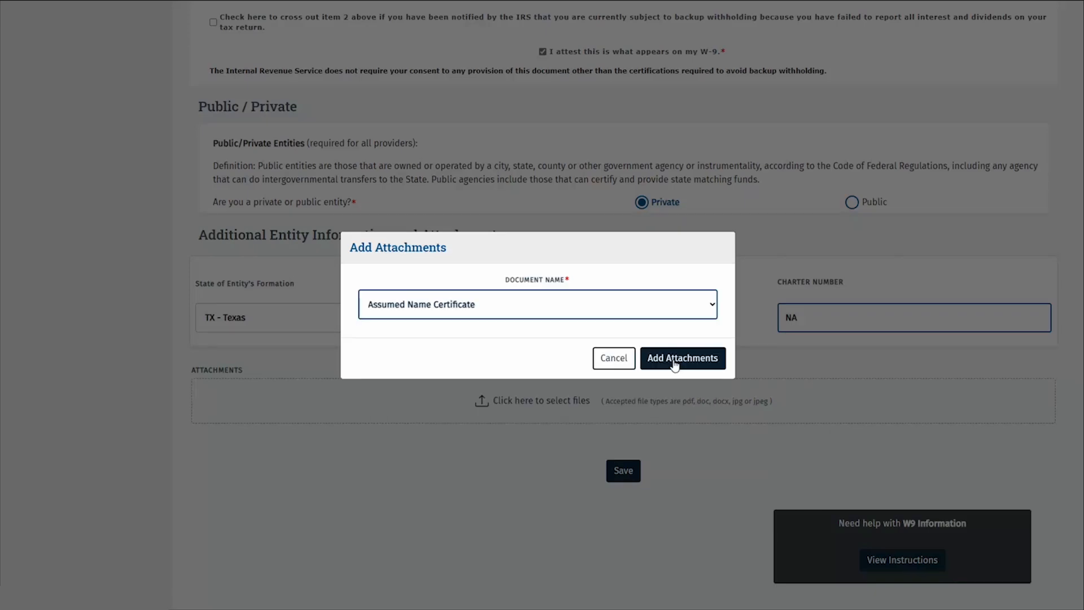
left_click(675, 361)
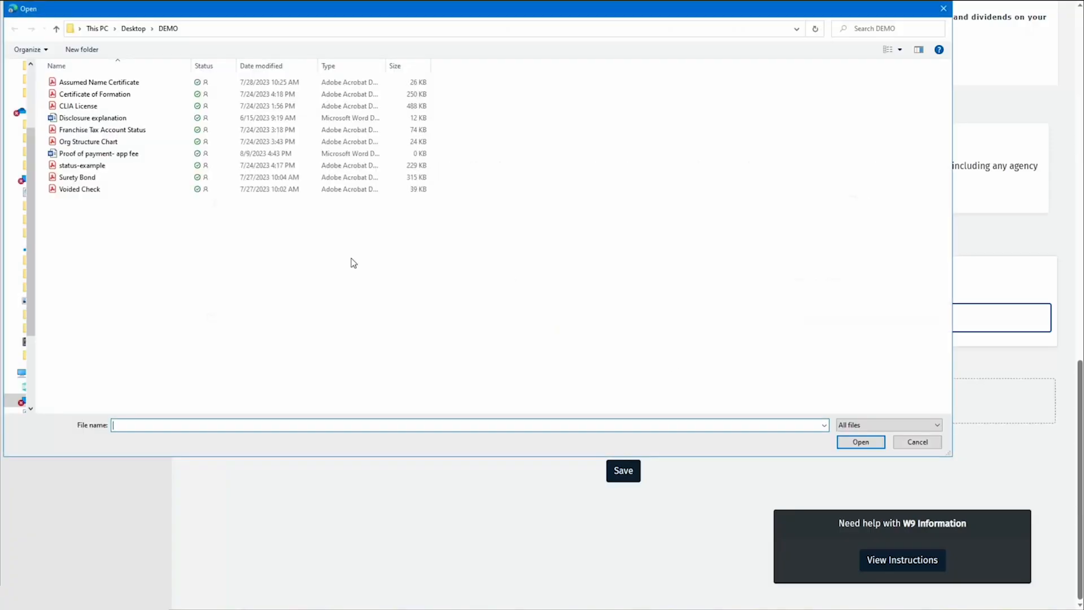
left_click(170, 83)
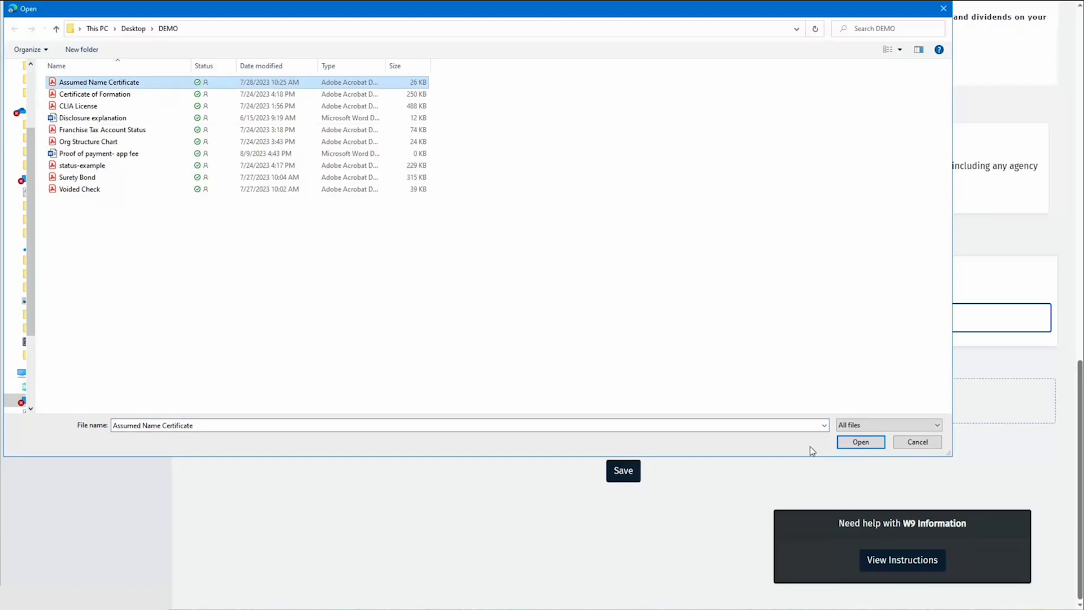
left_click(858, 443)
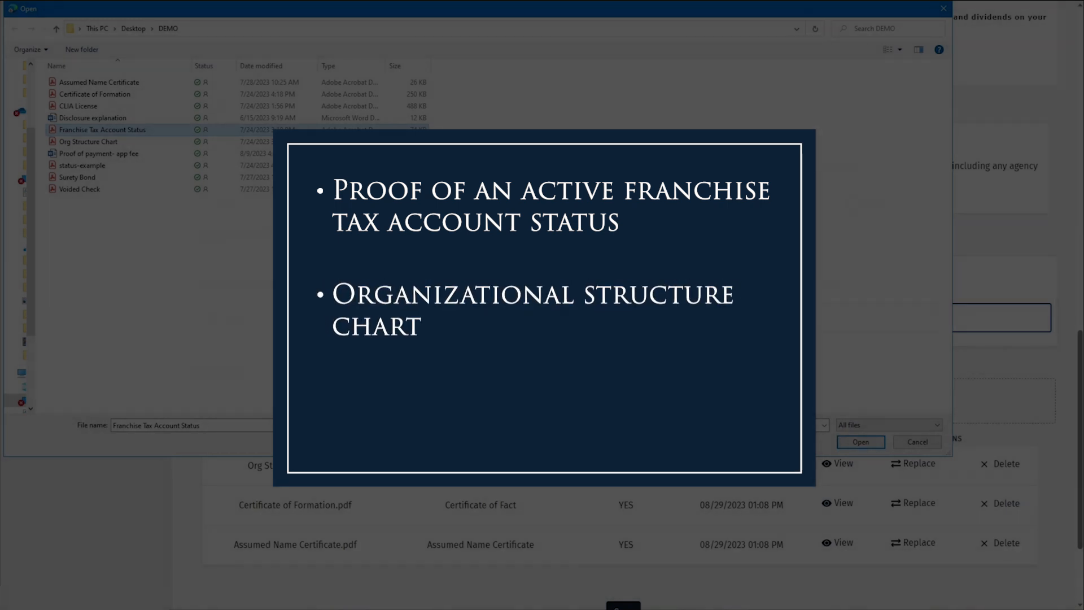
left_click(866, 443)
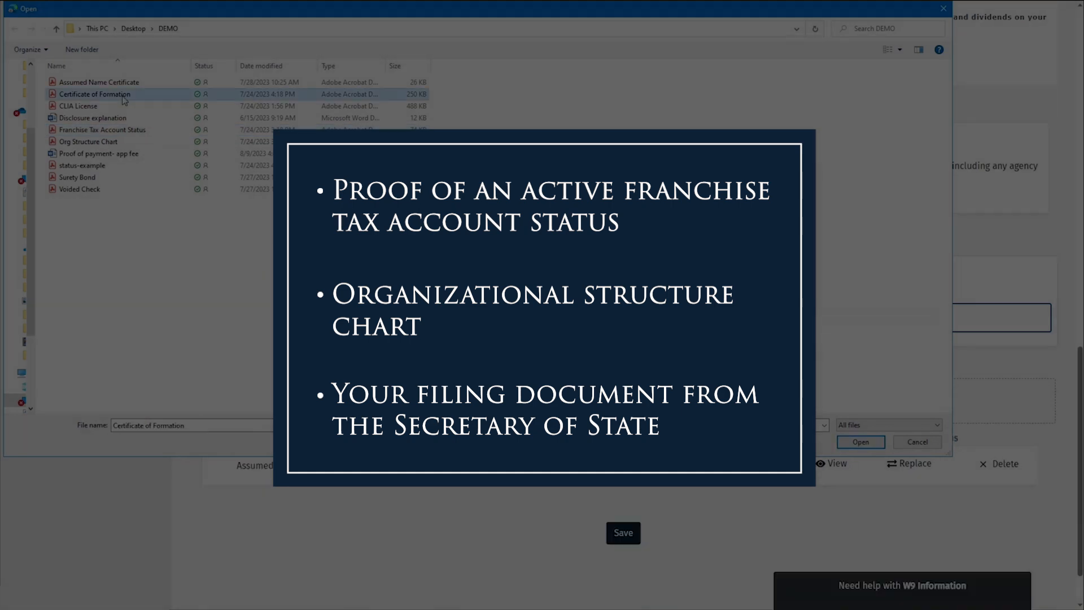
left_click(864, 443)
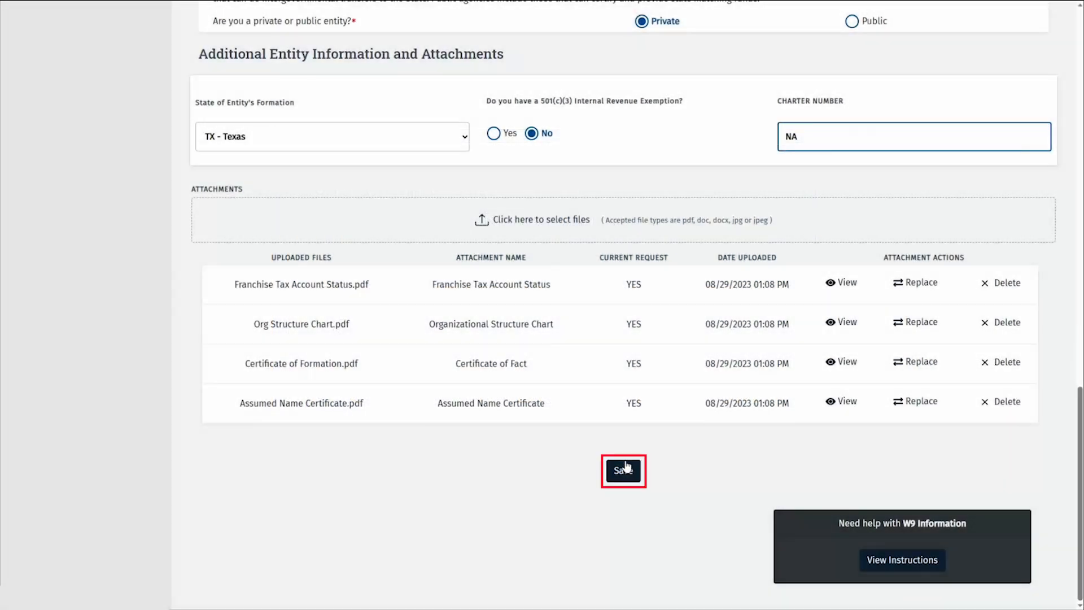
left_click(625, 469)
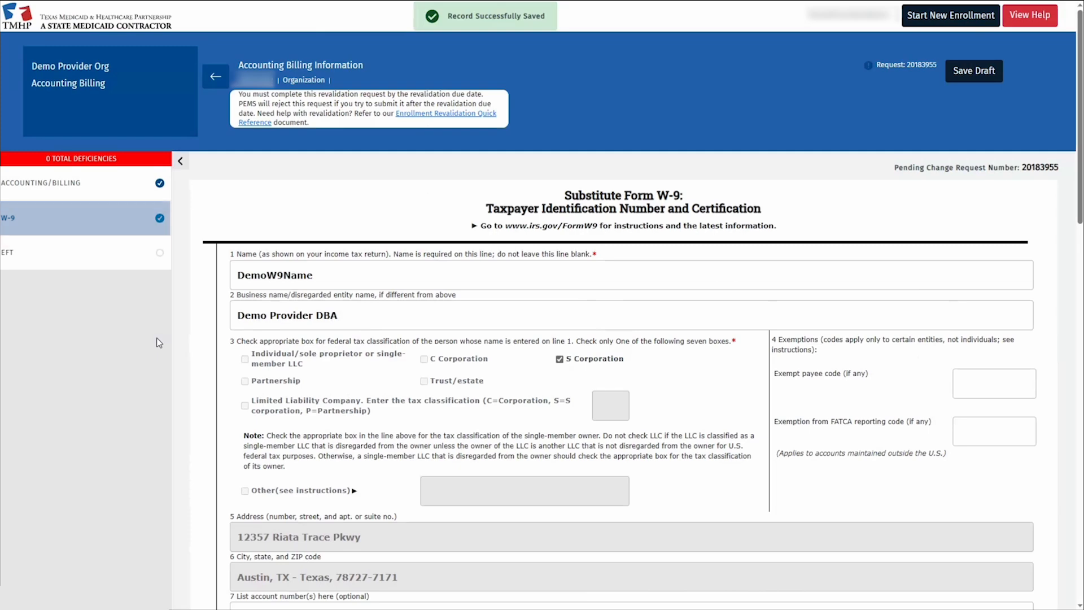
Opt in to EFT and enter the provider contact's name, e-mail and phone
left_click(116, 257)
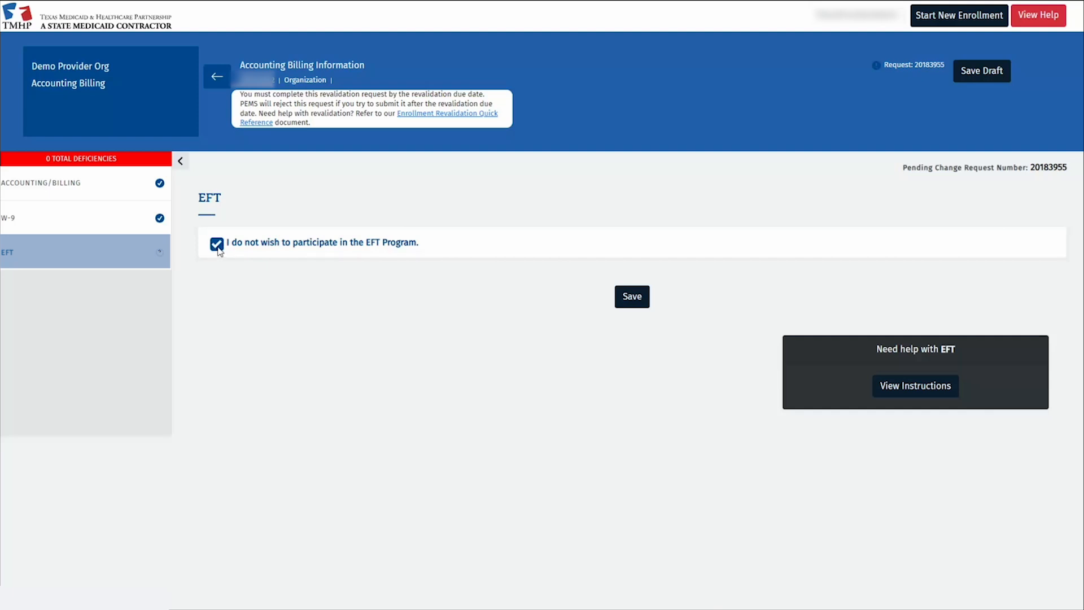
left_click(218, 246)
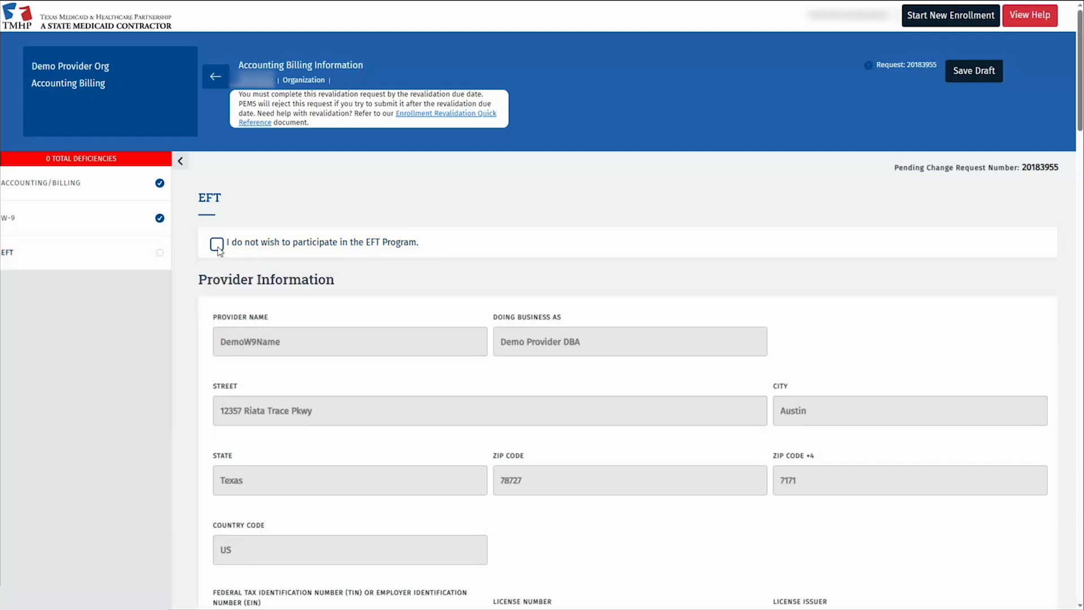
scroll(330, 344, "down", 10)
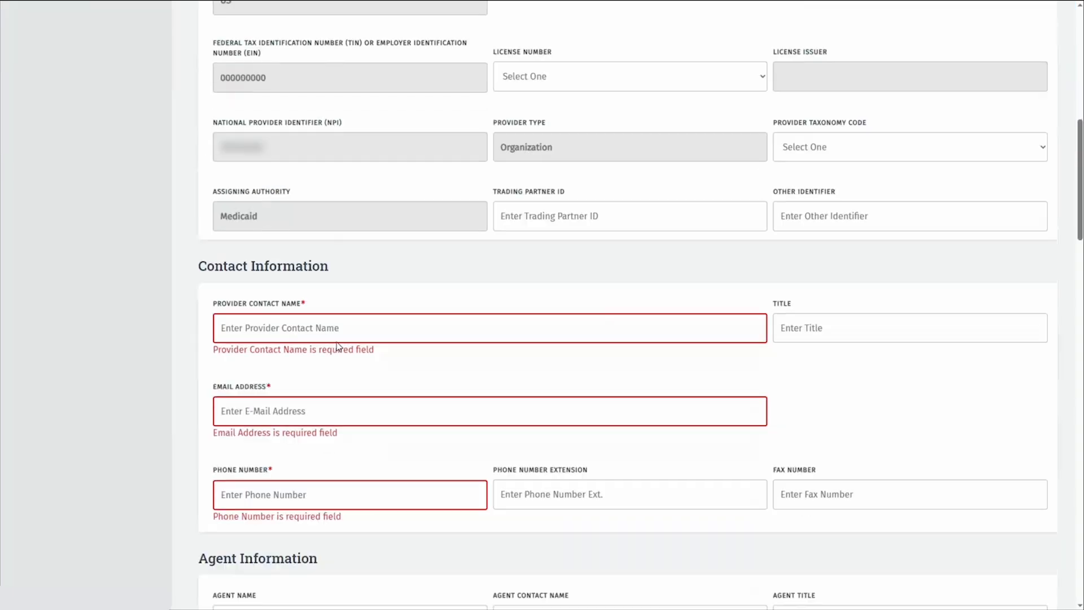
left_click(429, 335)
type("Demo First ")
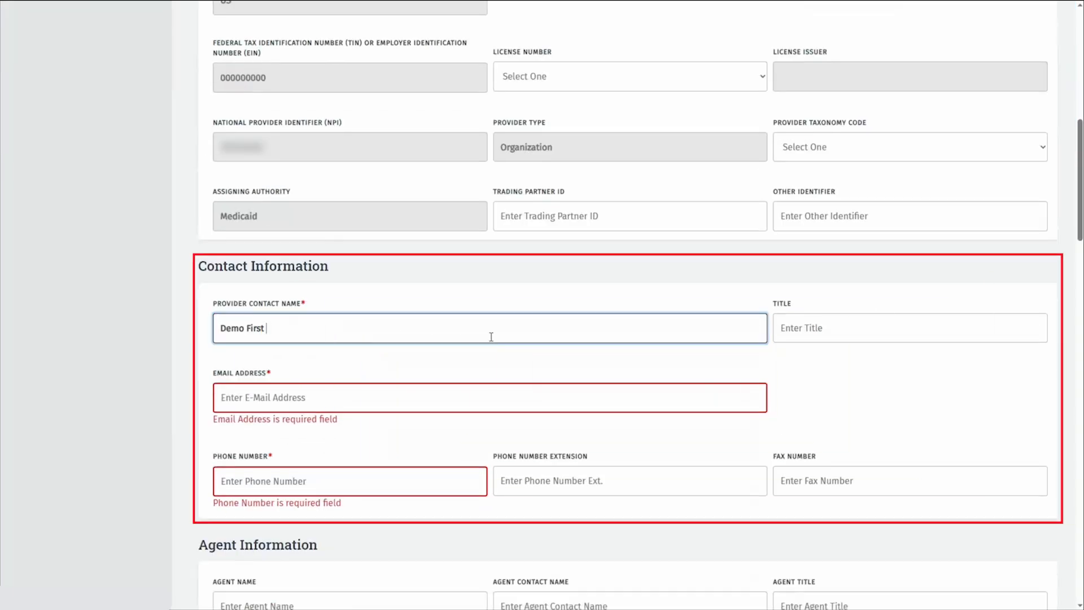
type("Demo Last")
key("Tab")
key("Tab")
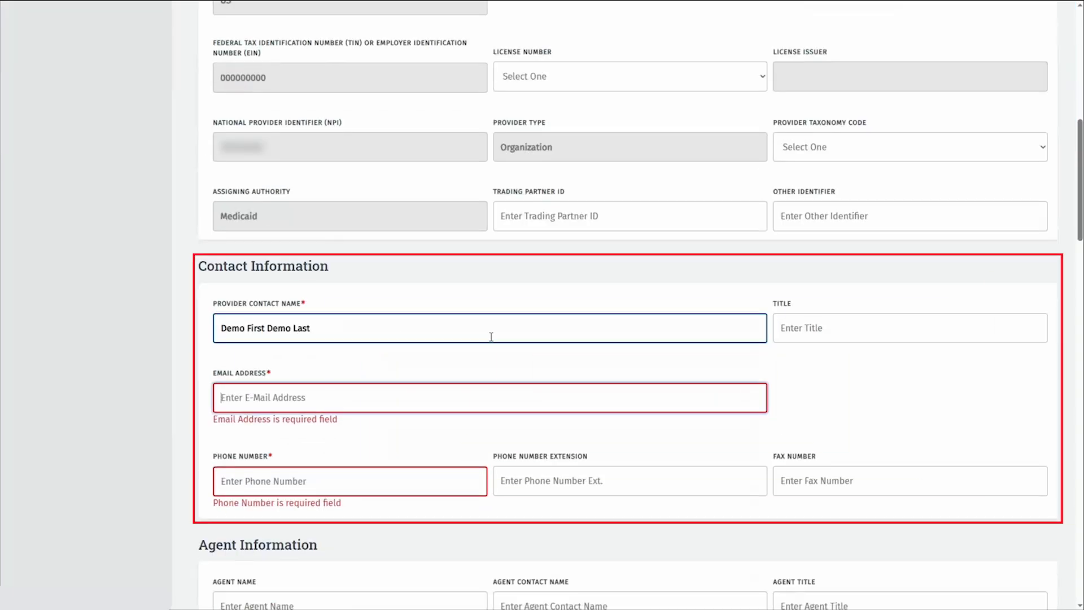
type("email@demo.com")
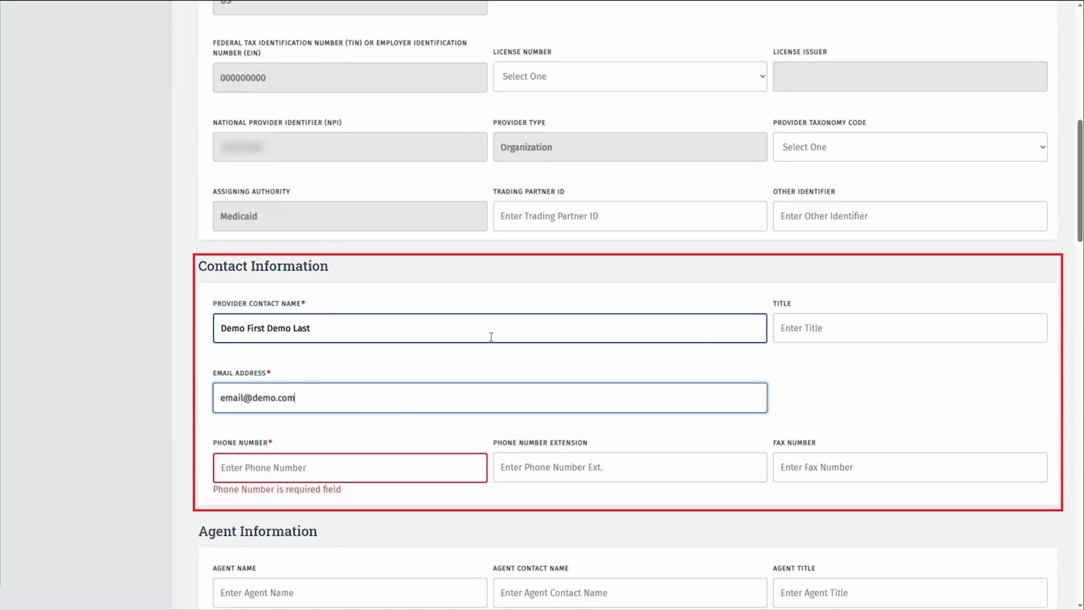
key("Tab")
type("5125551234")
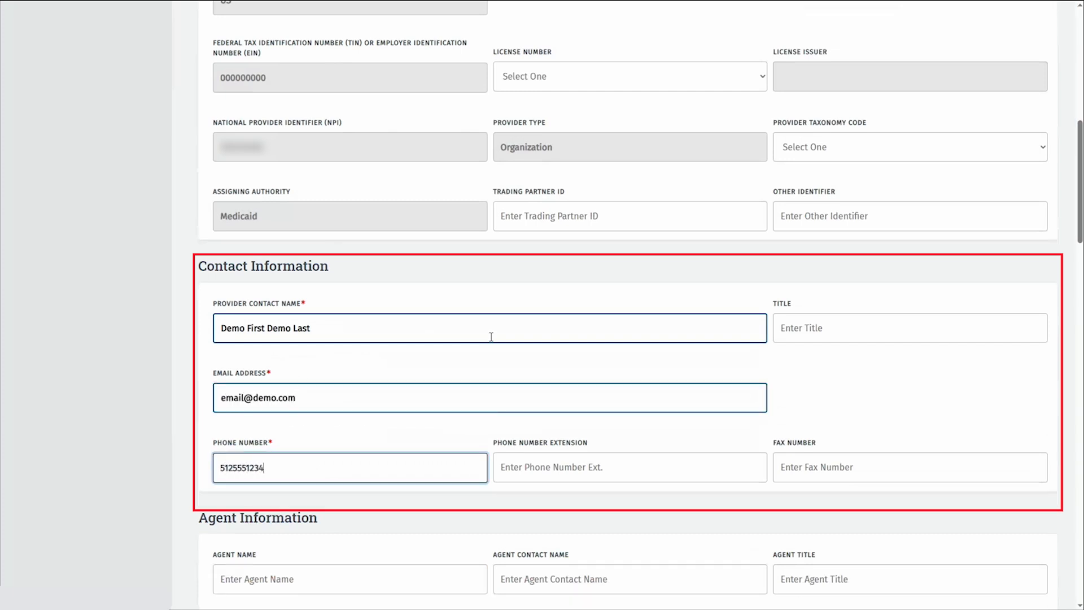
Enter the agent's e-mail address and NA as the pharmacy name
scroll(599, 440, "down", 5)
left_click(564, 504)
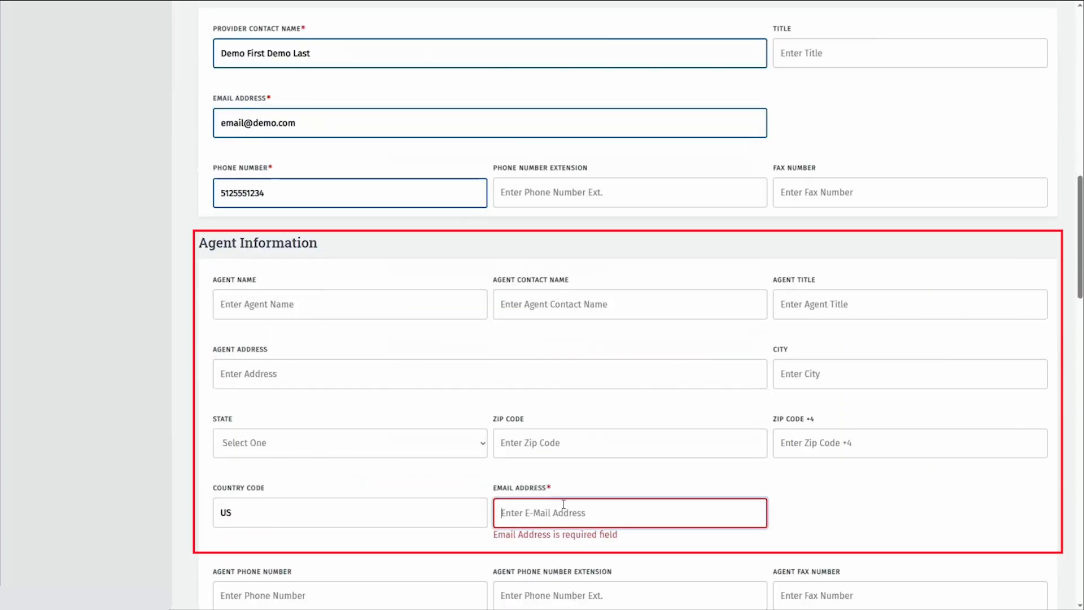
type("email@")
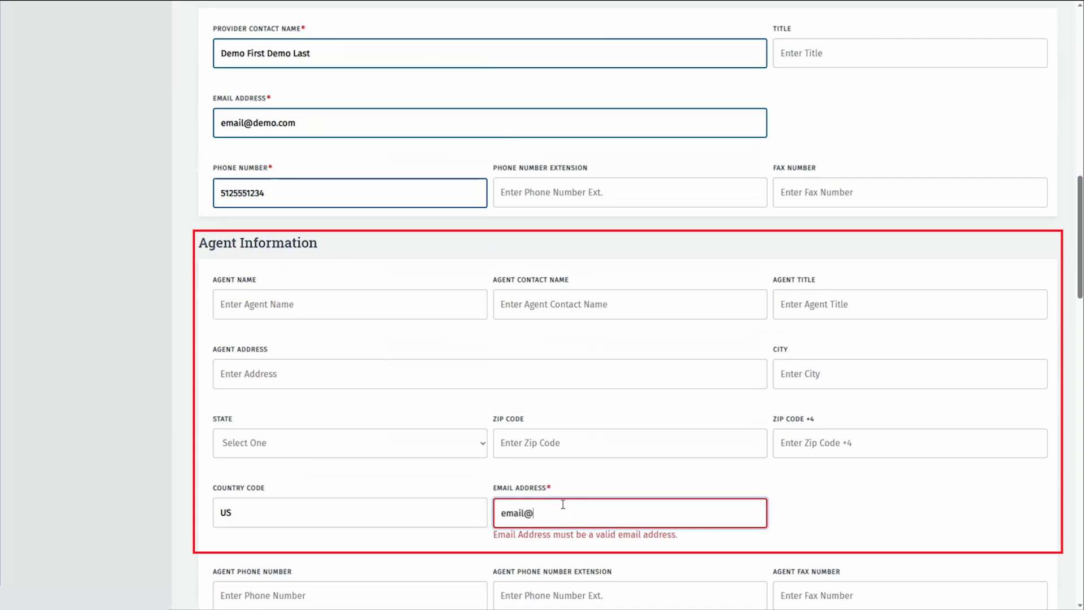
type("demo.com")
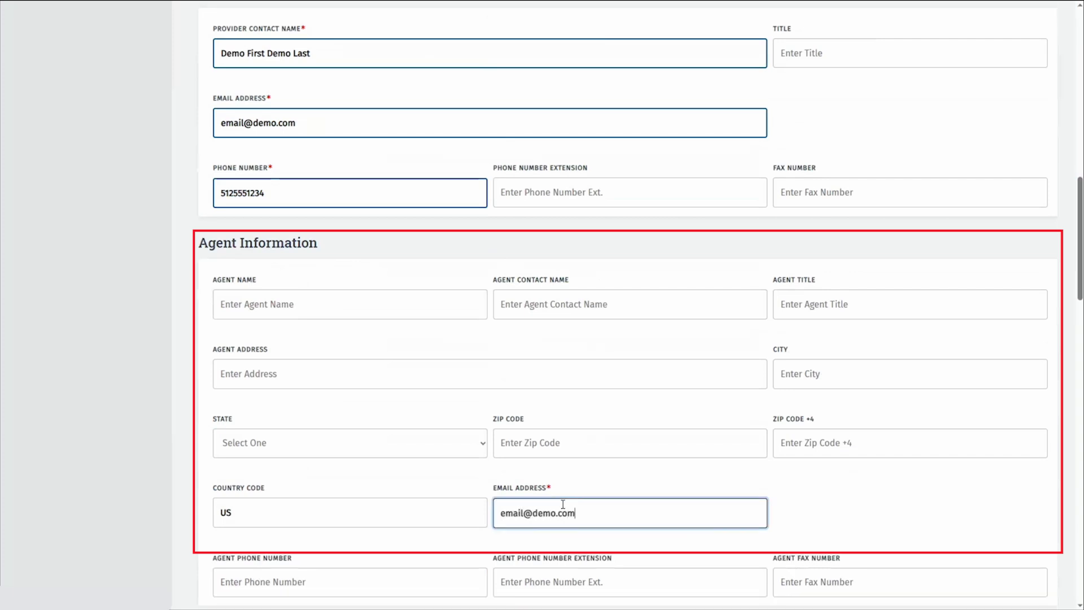
scroll(632, 487, "down", 6)
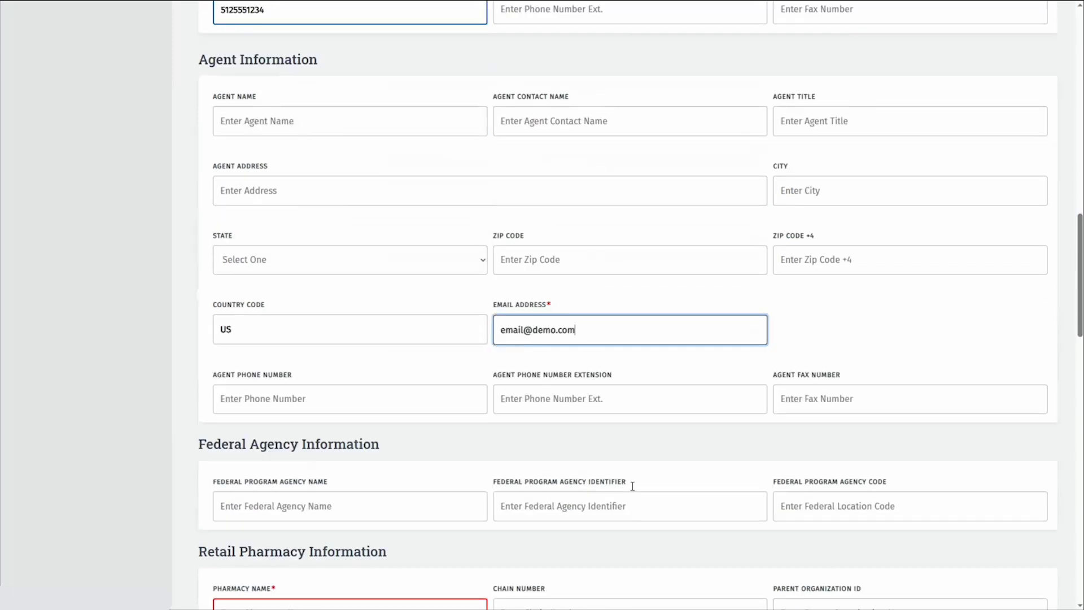
scroll(633, 486, "down", 5)
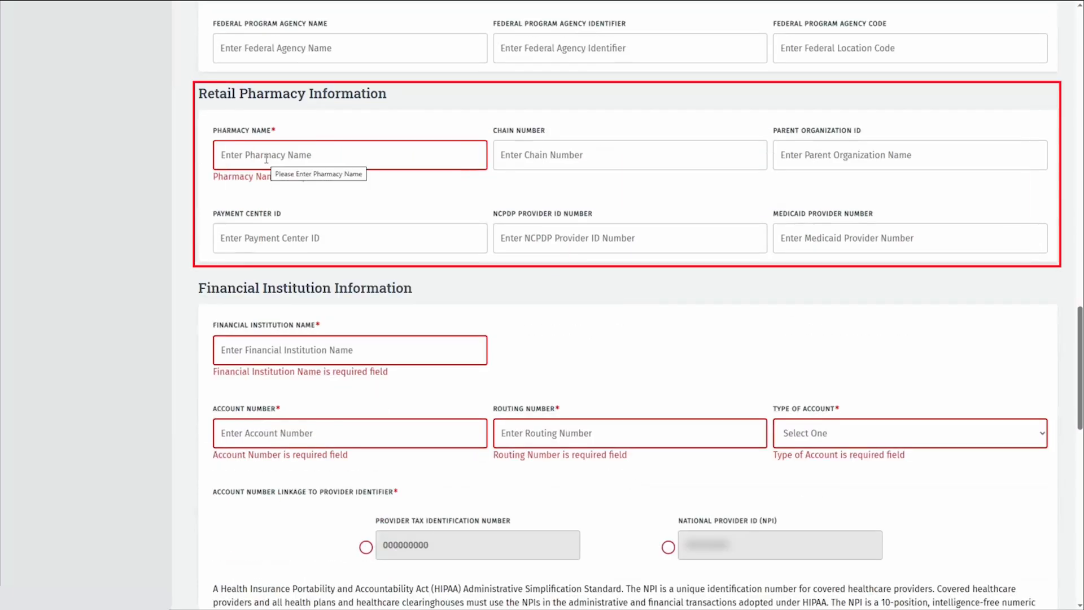
left_click(266, 159)
type("NA")
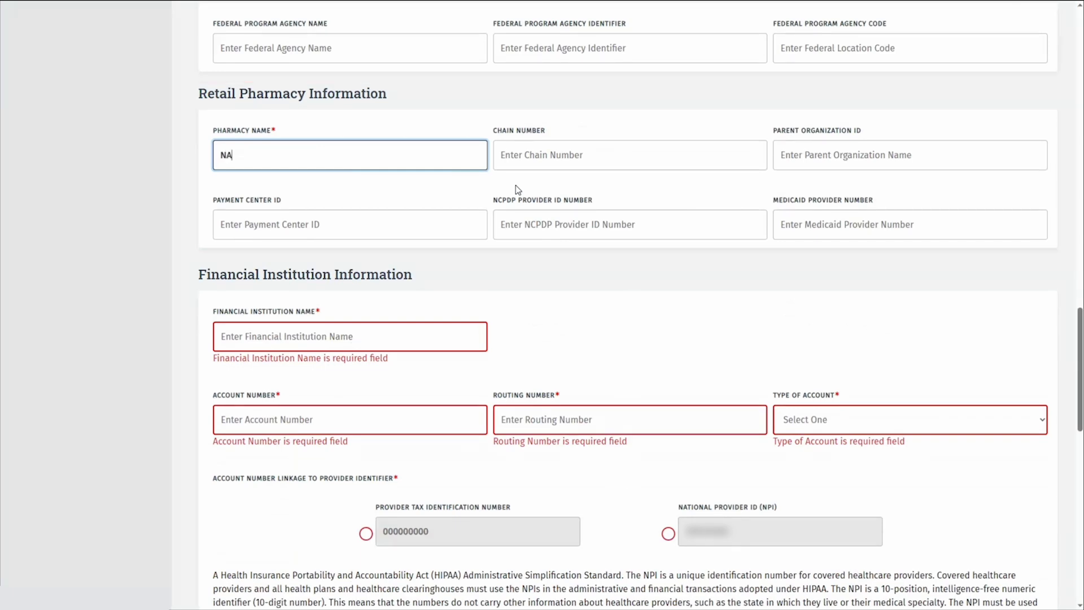
Enter 'Bank Name' with account and routing numbers, a Checking account type, linked to the NPI
scroll(517, 189, "down", 3)
left_click(341, 147)
type("Bank Name")
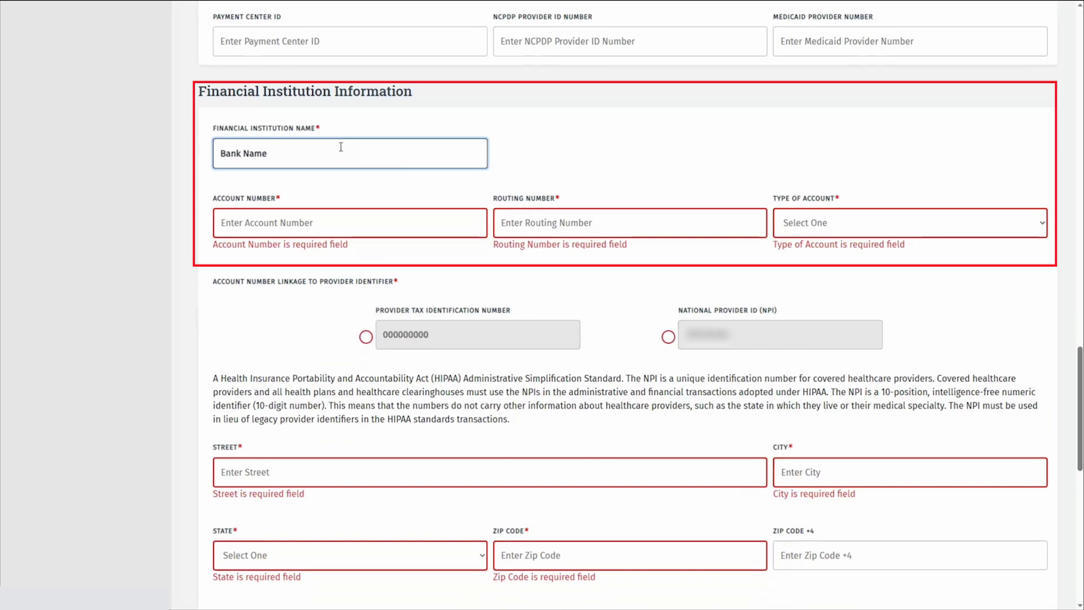
key("Tab")
type("1234567890")
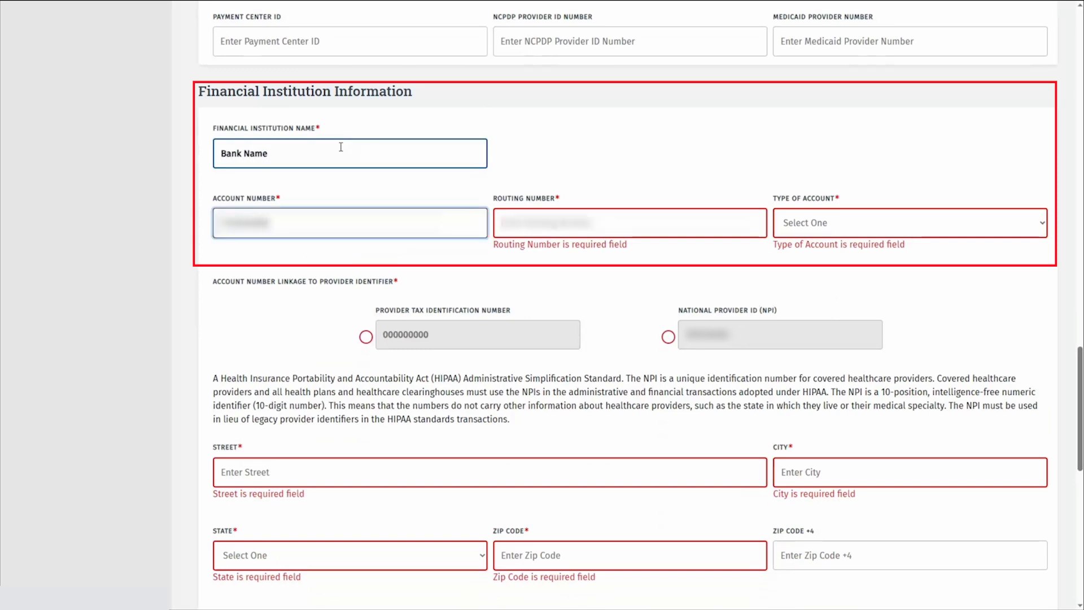
key("Tab")
type("12345678")
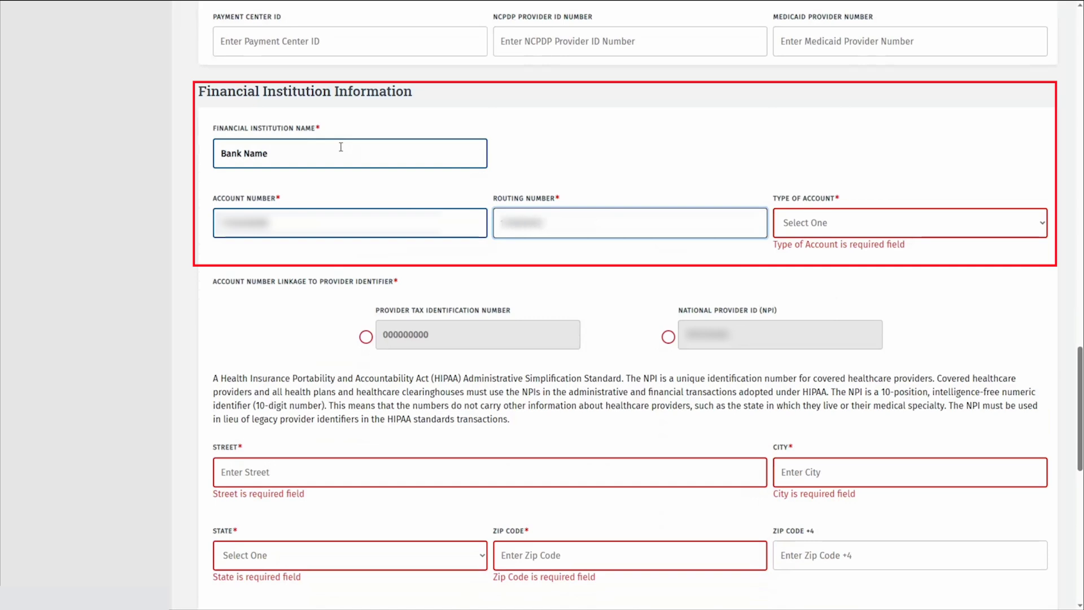
key("Tab")
key("Down")
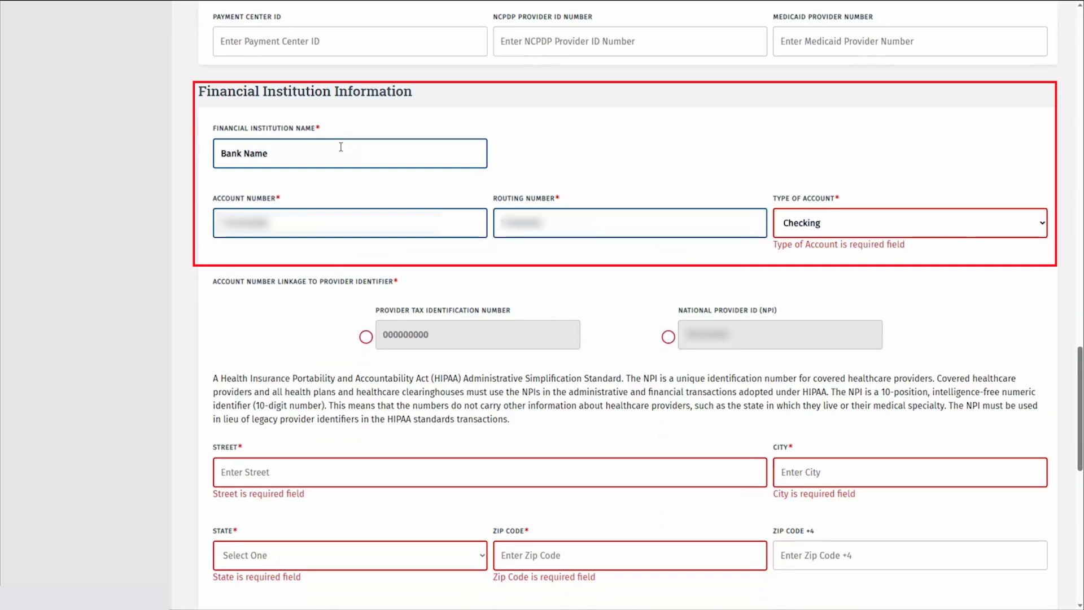
left_click(668, 323)
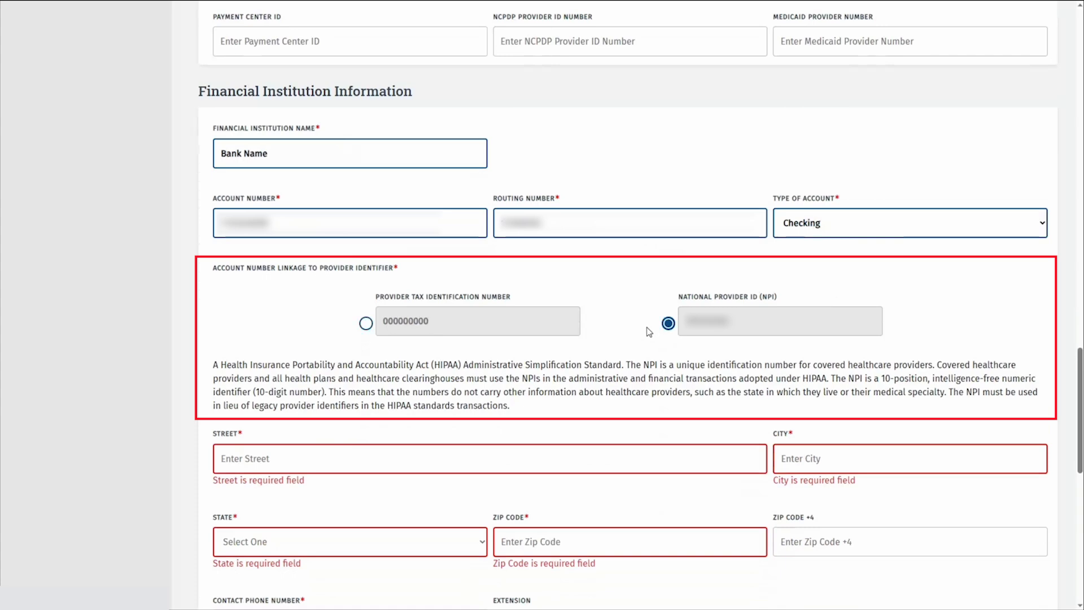
Enter the bank's street address in Austin, TX 78726 and its phone number
scroll(536, 390, "down", 2)
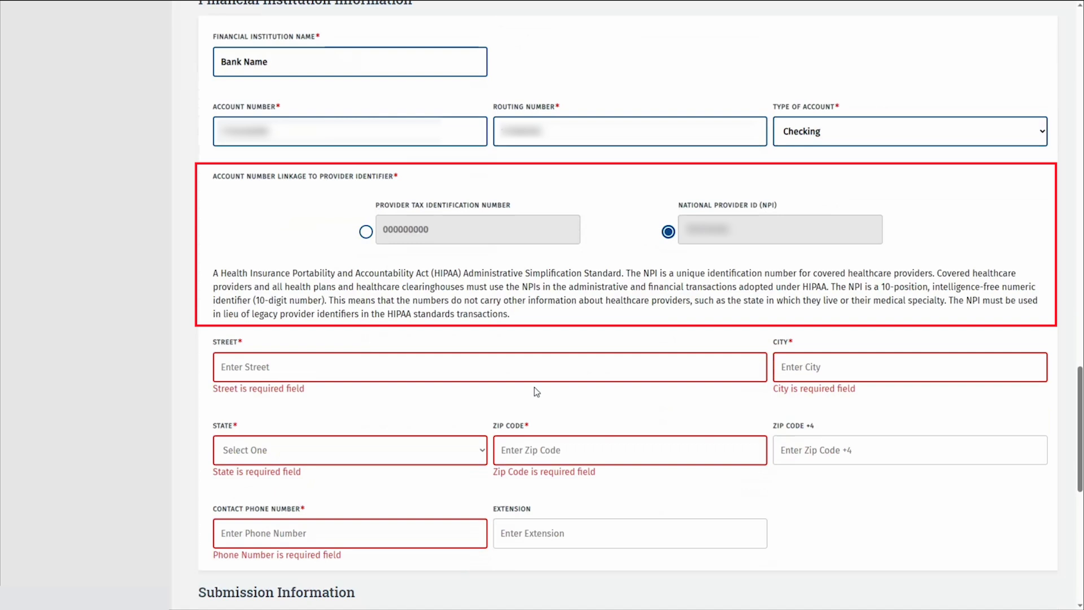
scroll(534, 388, "down", 2)
left_click(271, 273)
type("Bank Address Street")
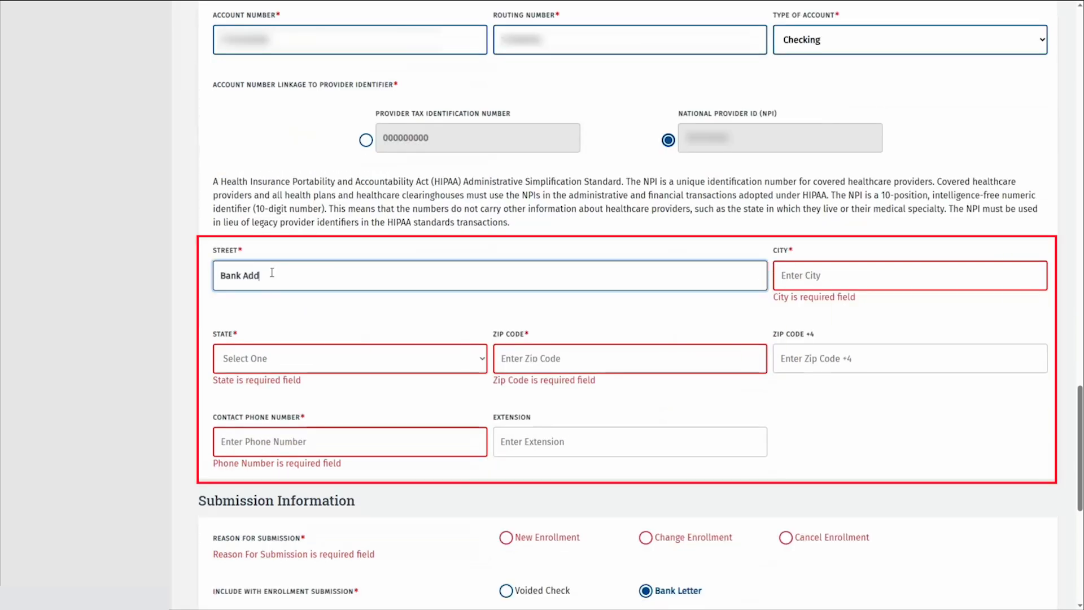
key("Tab")
type("Austin")
key("Tab")
type("tx")
key("Tab")
type("78726")
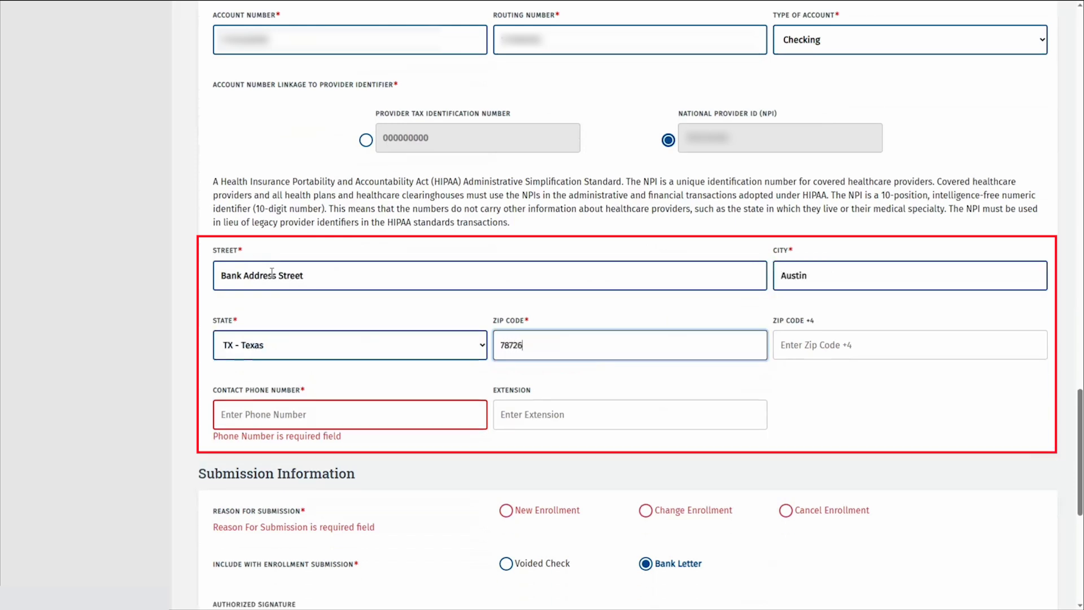
key("Tab")
key("Tab")
type("5125551234")
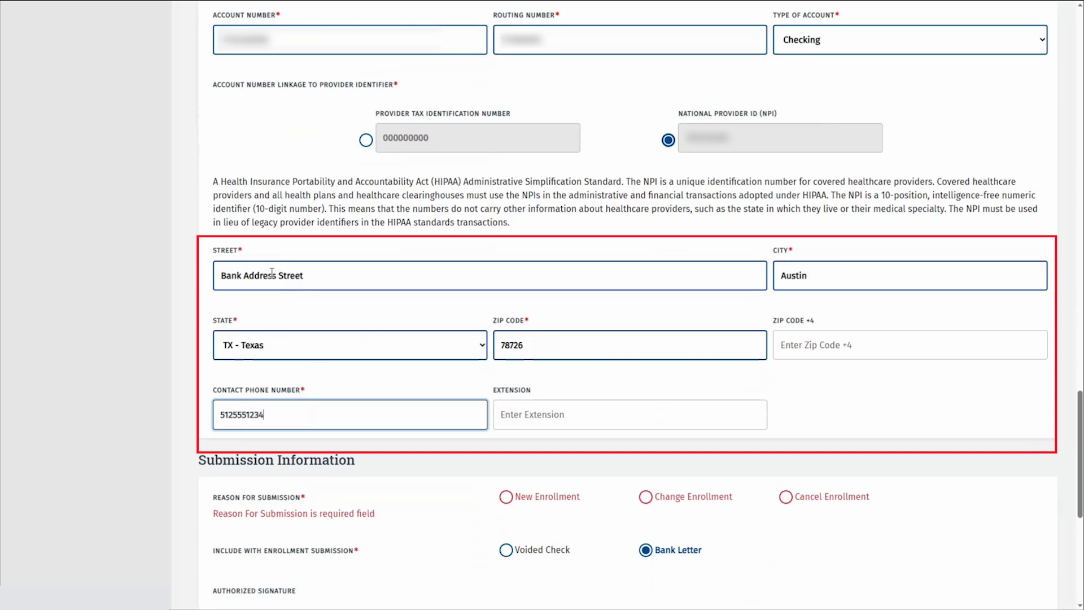
scroll(804, 388, "down", 2)
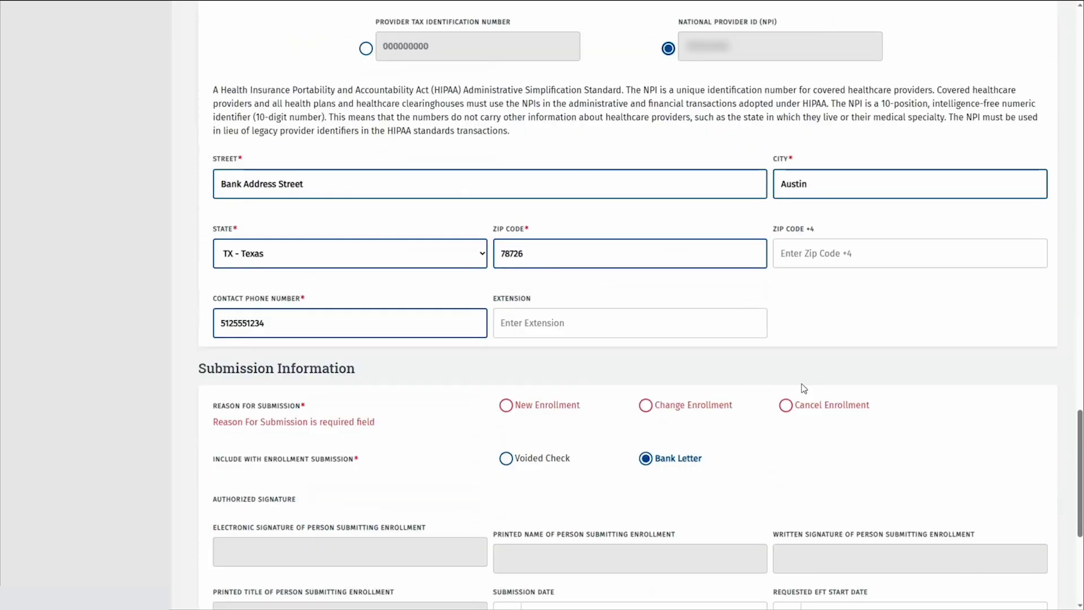
scroll(804, 388, "down", 4)
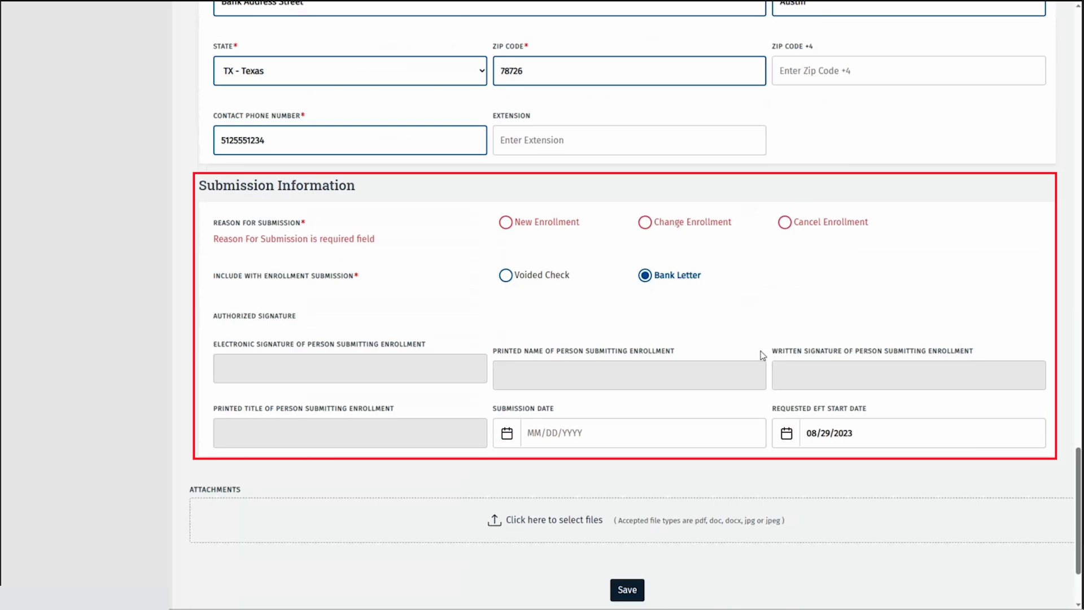
Choose Change Enrollment with Voided Check, attach Voided Check.pdf as Cancelled Check/Bank Letter, and save
left_click(645, 222)
left_click(538, 264)
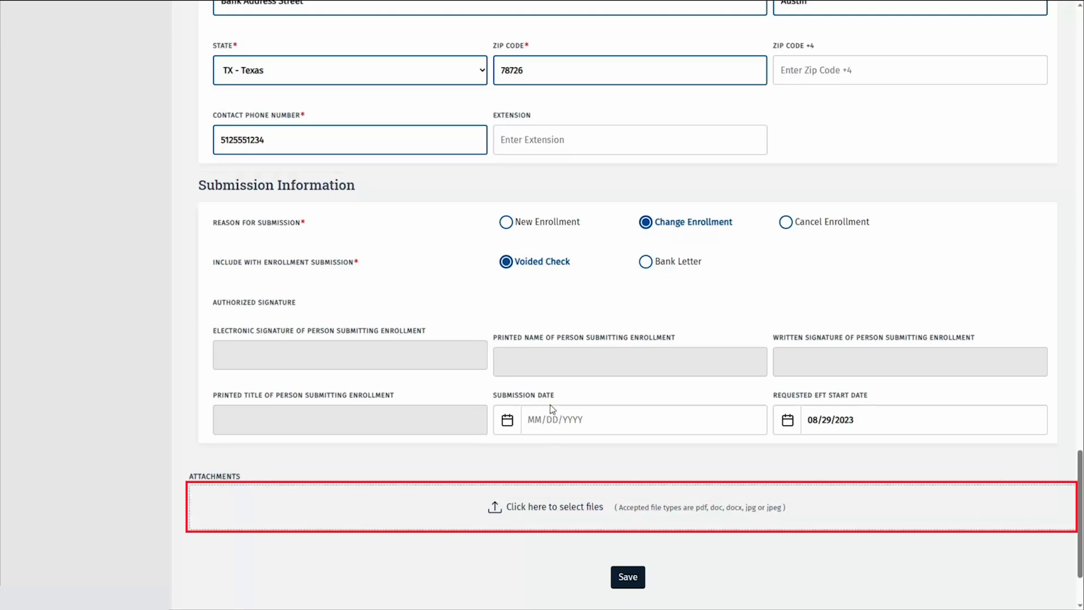
left_click(539, 509)
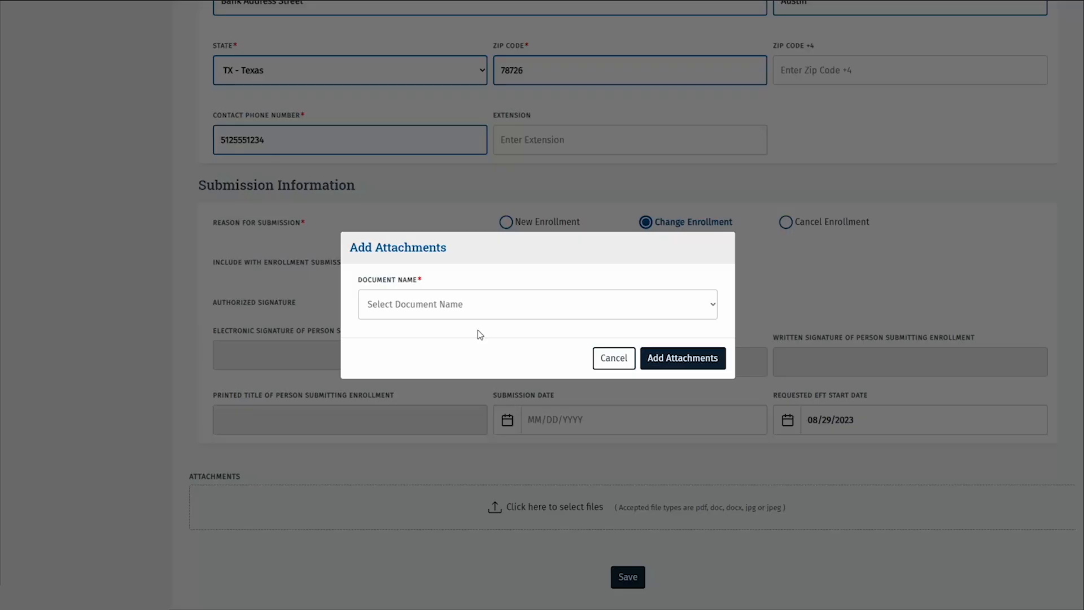
left_click(486, 305)
left_click(465, 340)
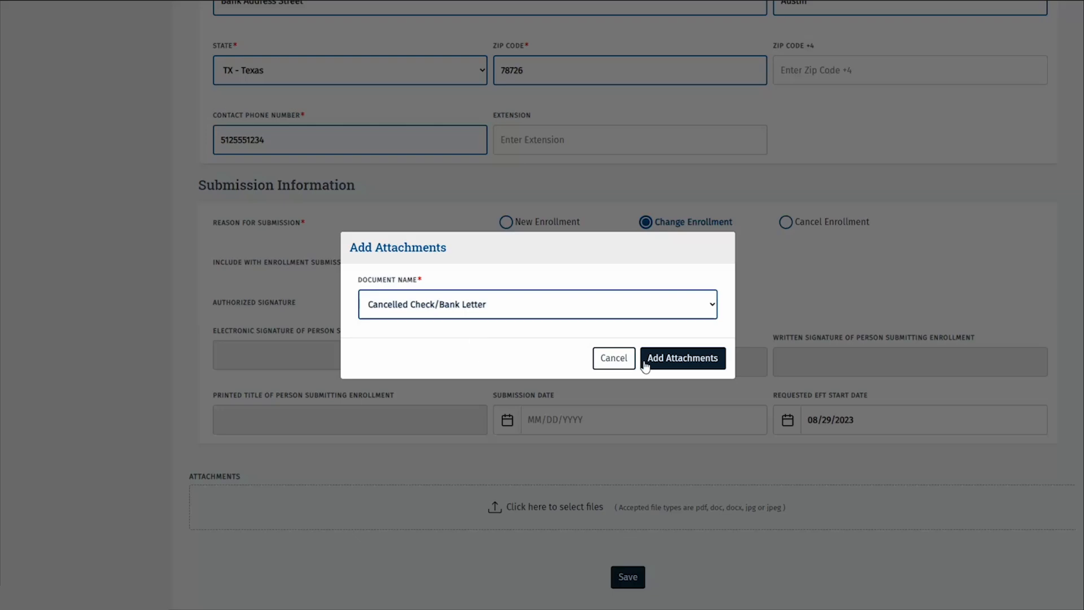
left_click(700, 361)
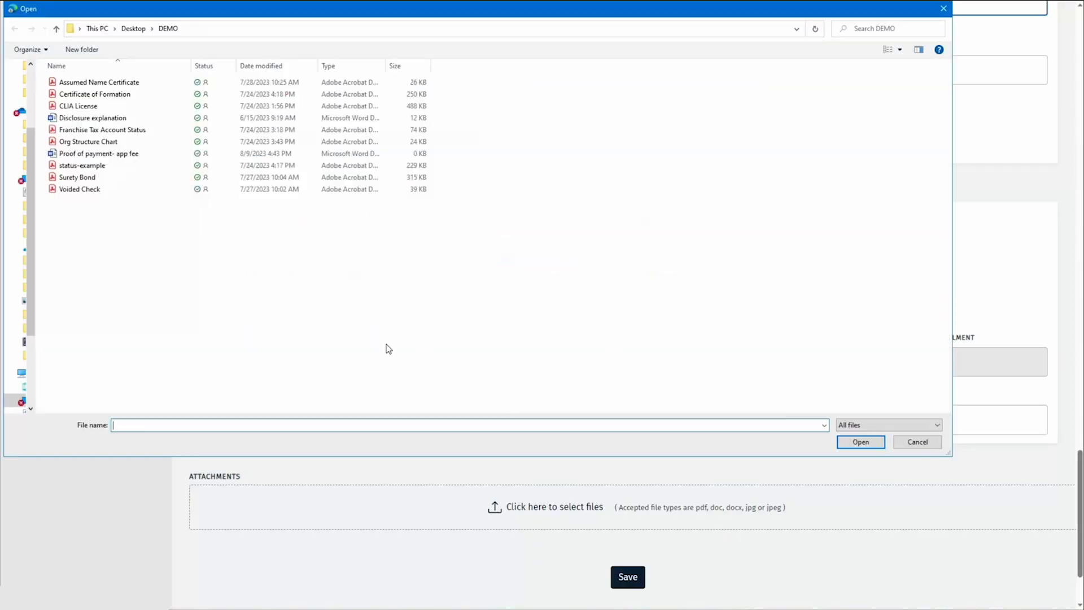
left_click(108, 193)
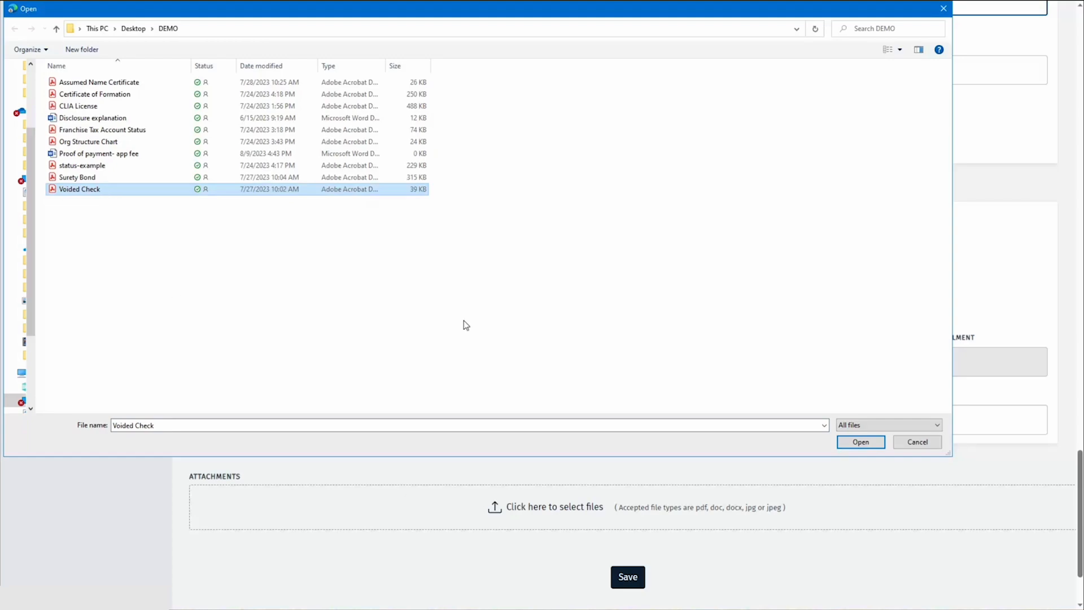
left_click(841, 441)
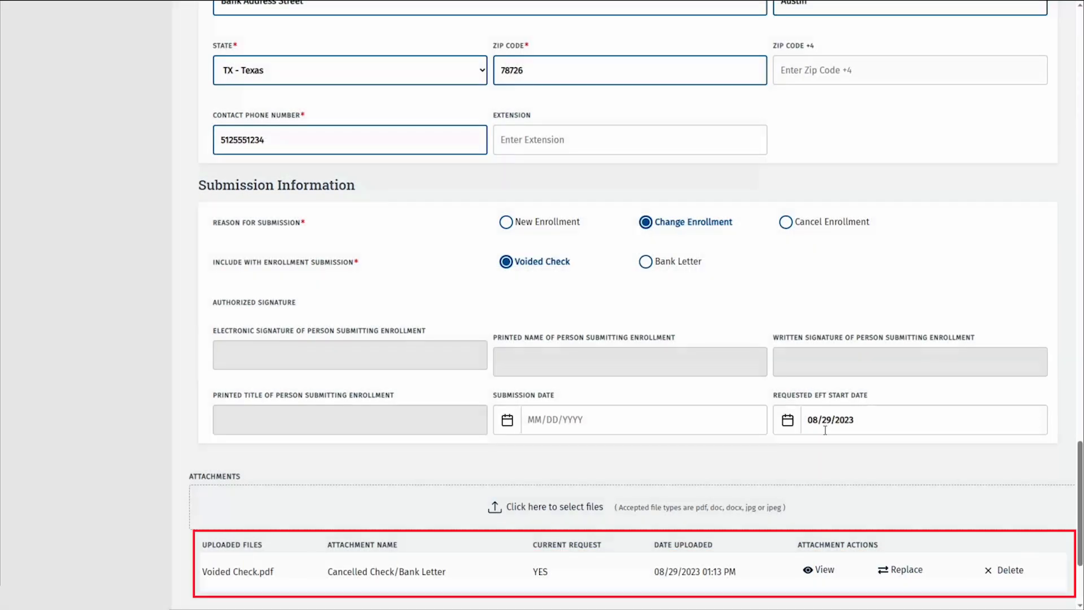
scroll(825, 431, "down", 2)
scroll(825, 432, "down", 2)
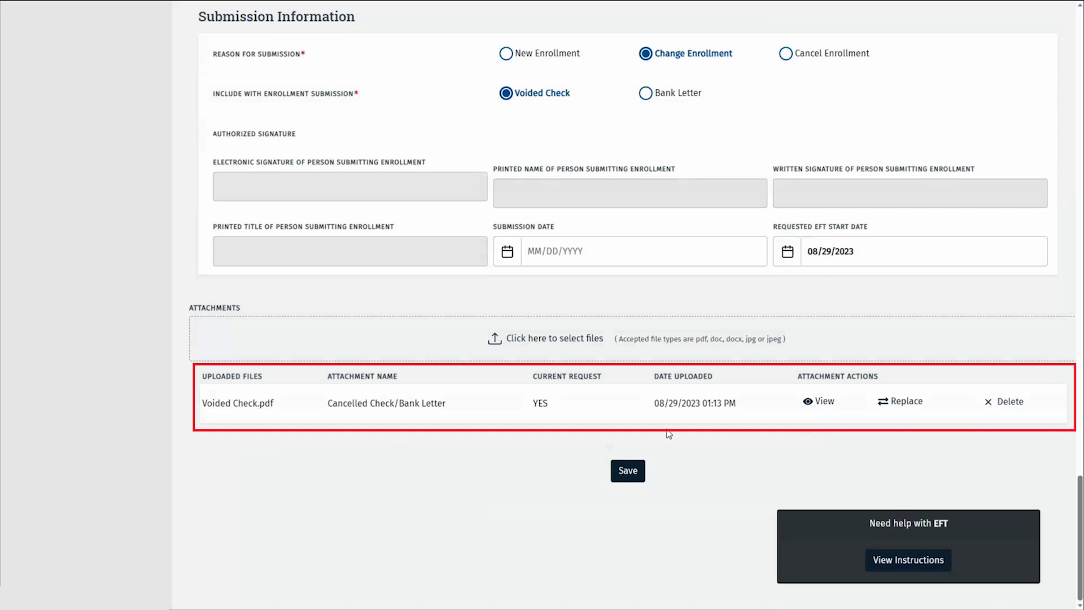
left_click(624, 479)
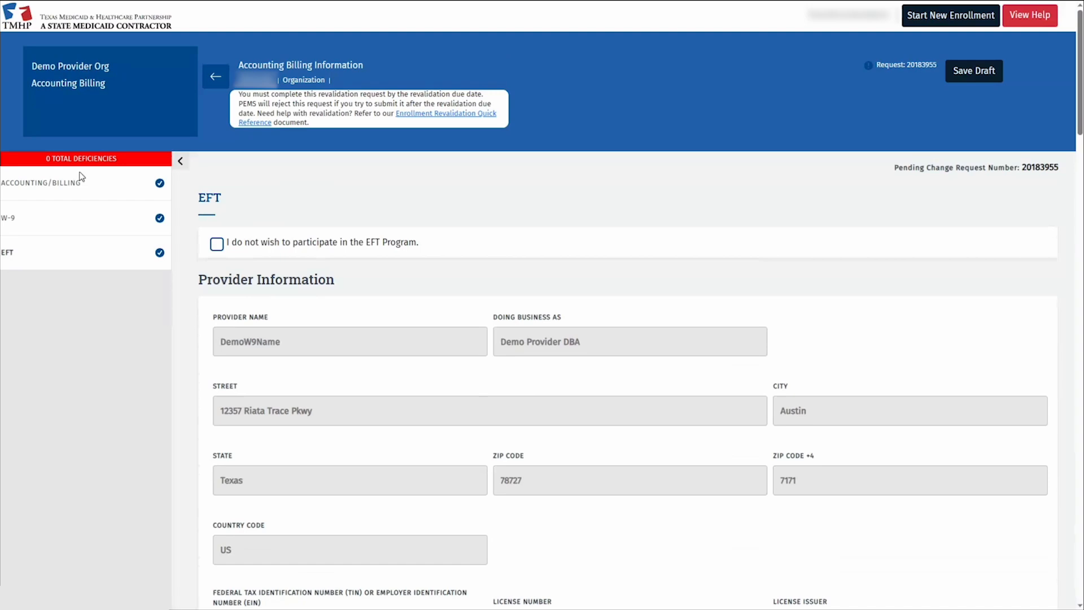
Open Ownership/Controlling Interest and answer No to the creditor, ownership and ownership-change questions
left_click(215, 77)
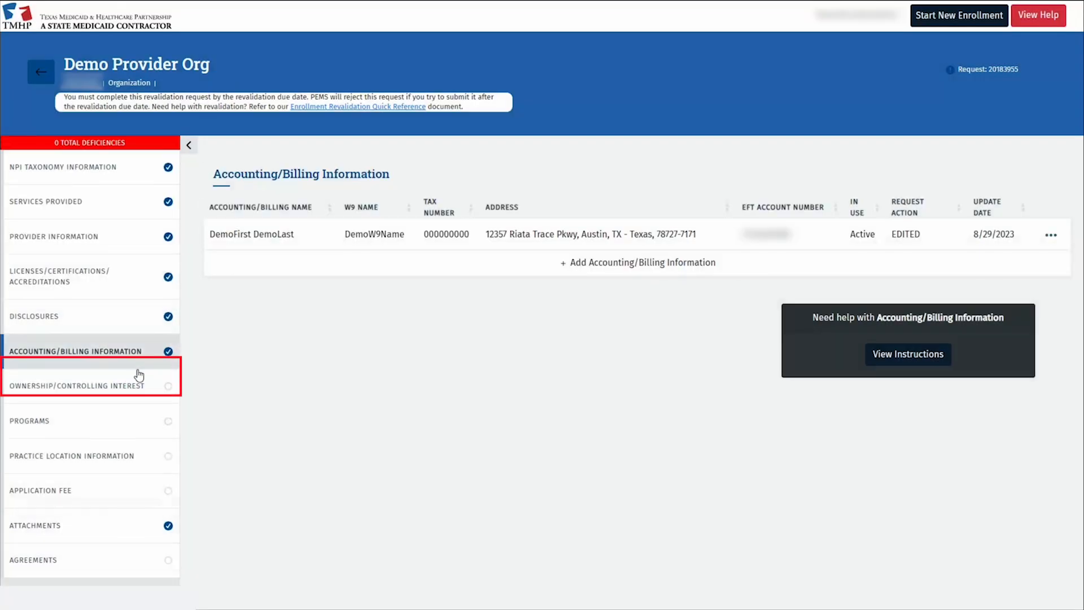
left_click(140, 379)
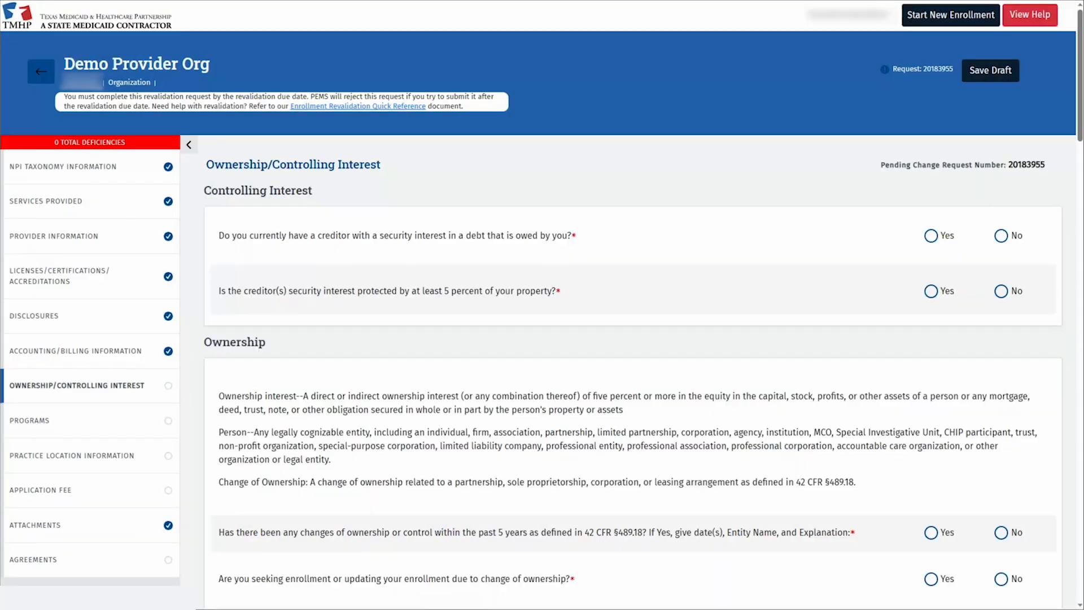
left_click(1001, 235)
double_click(1012, 291)
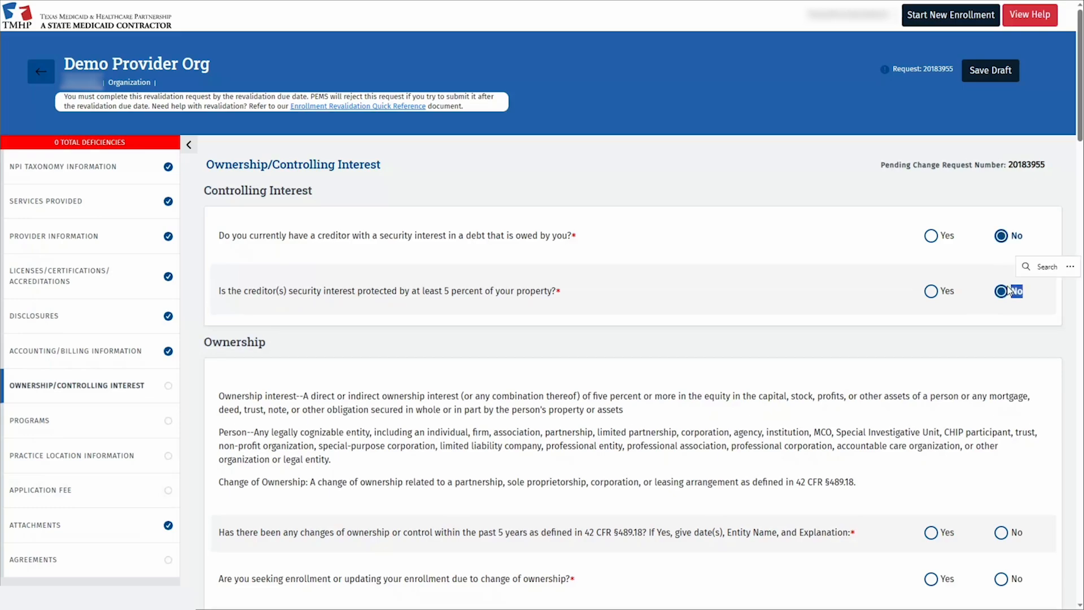
scroll(1013, 316, "down", 3)
left_click(1001, 347)
left_click(1001, 395)
left_click(1001, 442)
scroll(1009, 446, "down", 6)
left_click(1001, 128)
left_click(1001, 179)
left_click(1001, 239)
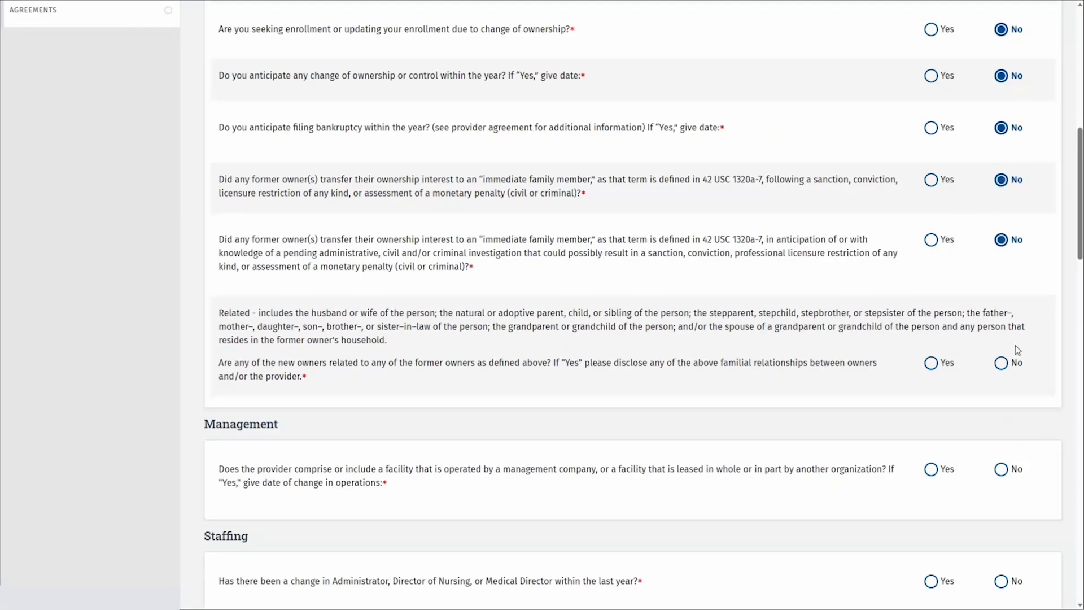
Answer No to the former-owner, management company, staffing, principals and chain affiliation questions, then save
left_click(1001, 362)
scroll(1001, 316, "down", 3)
left_click(1001, 285)
left_click(1001, 395)
scroll(1009, 402, "down", 5)
left_click(1001, 216)
key("shift+Tab")
key("Right")
key("Tab")
key("Tab")
key("Right")
key("Tab")
key("Tab")
key("Right")
key("Tab")
key("Tab")
key("Right")
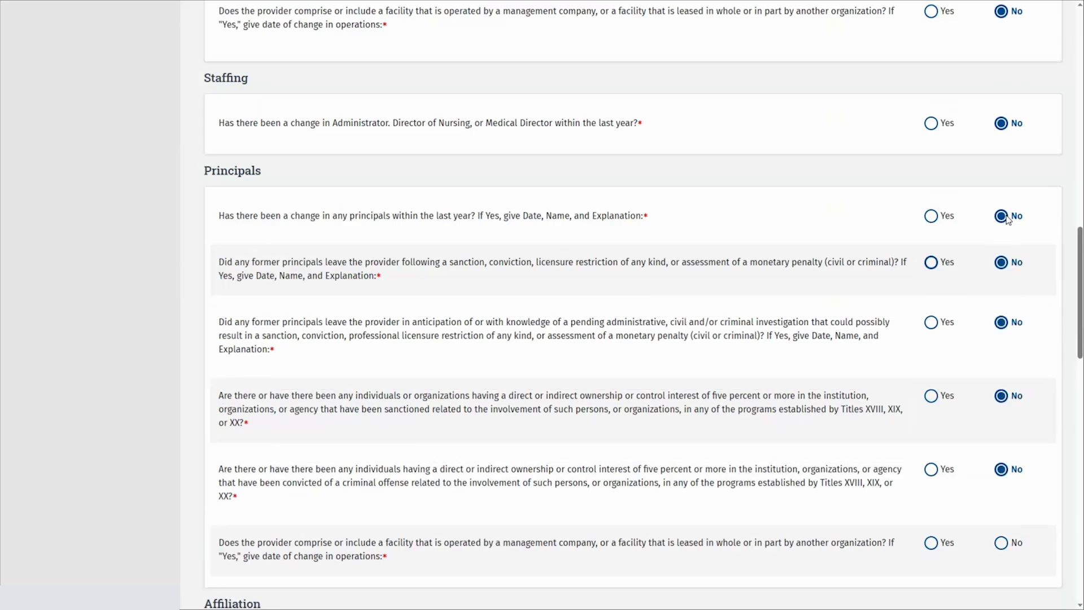
scroll(1007, 219, "down", 8)
left_click(1001, 84)
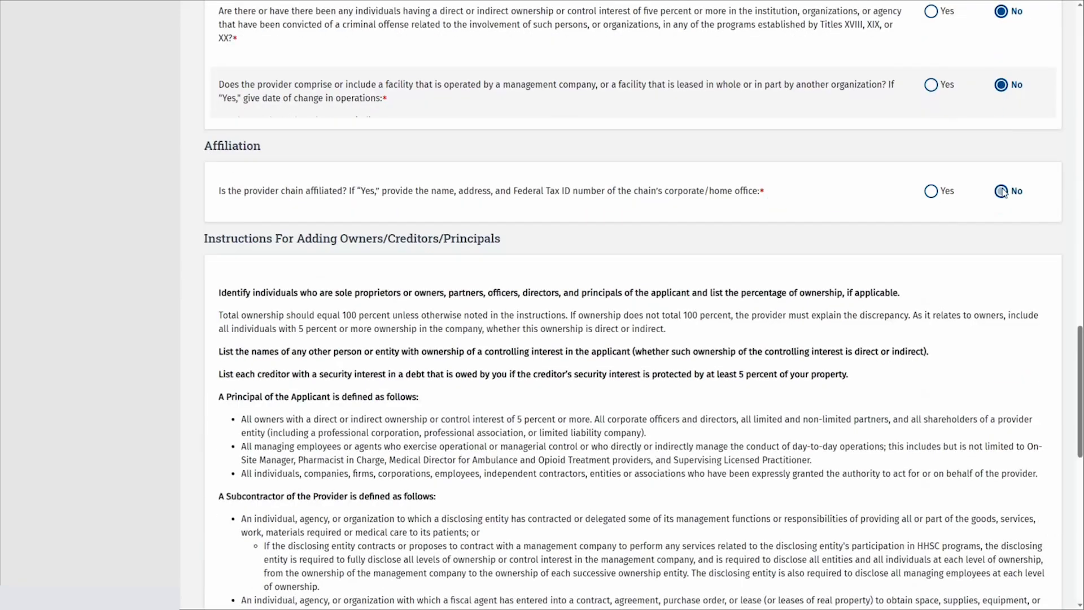
left_click(1001, 191)
scroll(1002, 192, "down", 10)
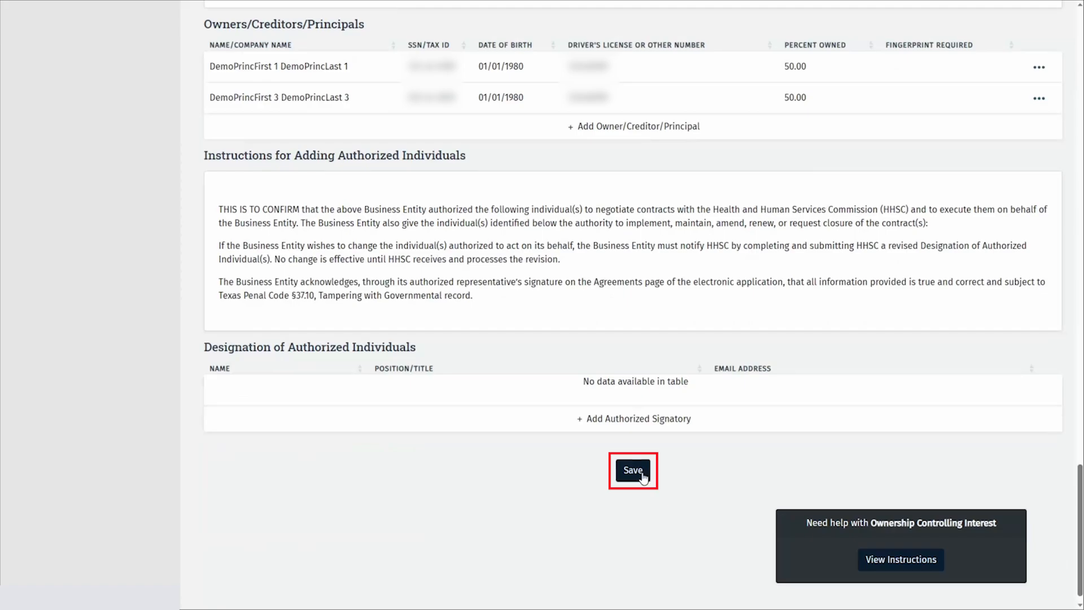
left_click(632, 470)
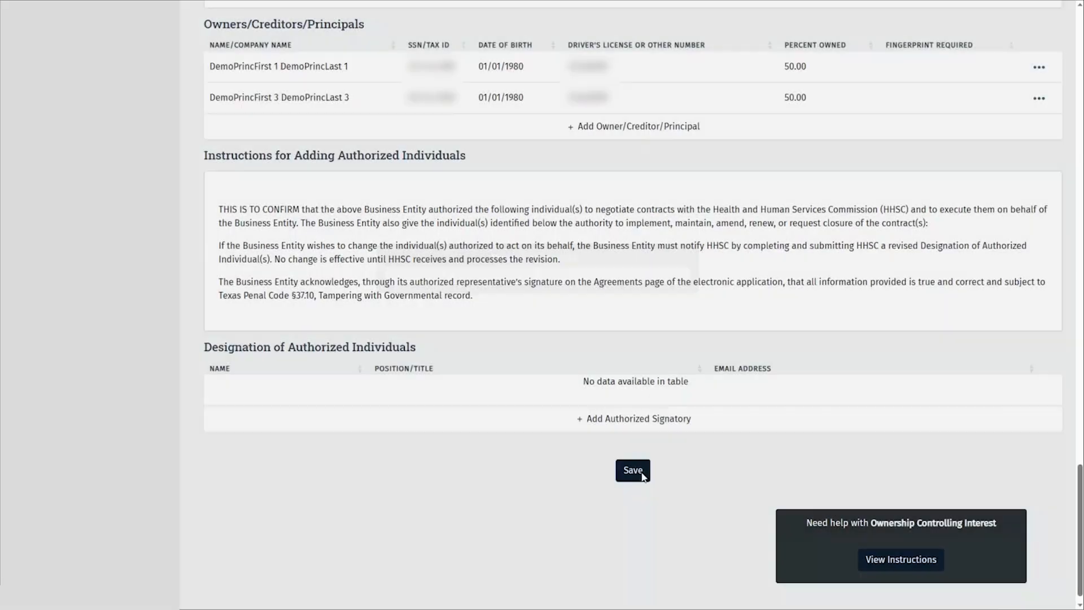
Delete the second principal with end date 08/29/2023 and reason 'left practice'
scroll(207, 338, "up", 6)
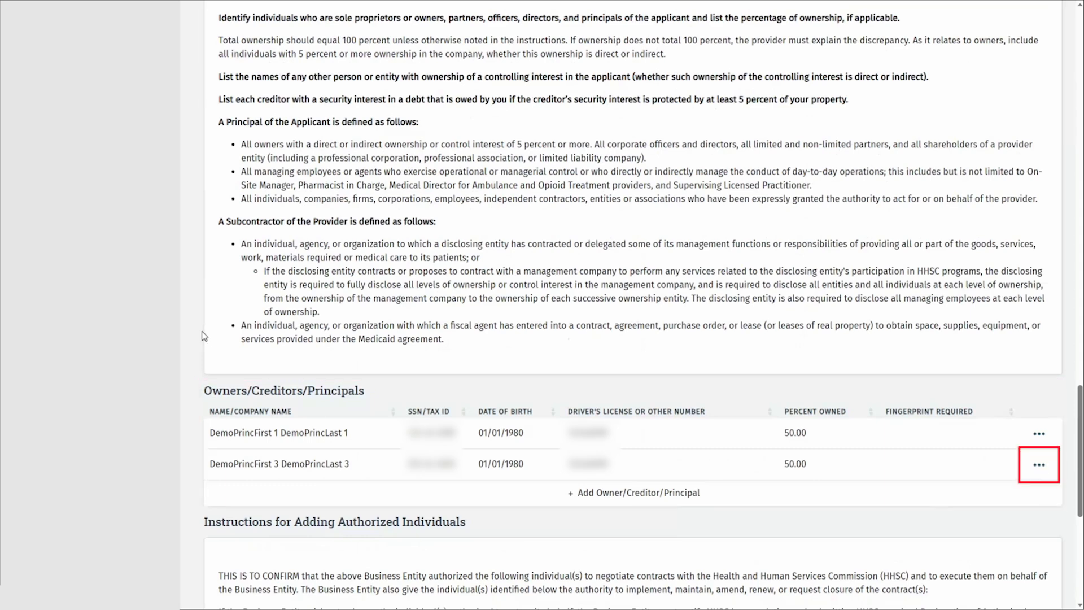
left_click(1047, 471)
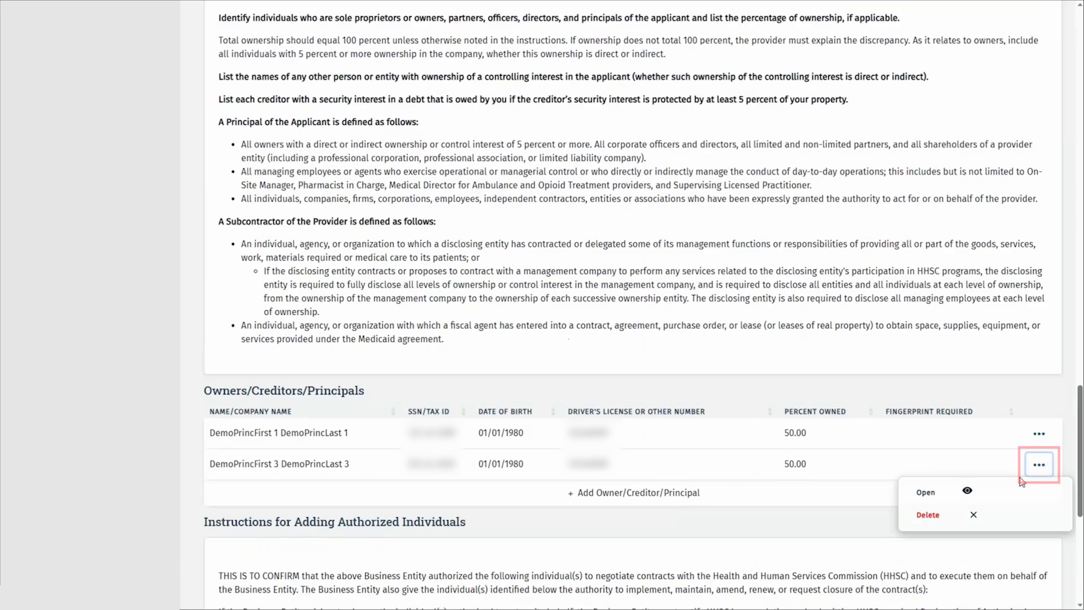
left_click(959, 521)
left_click(398, 320)
type("08/29/2023")
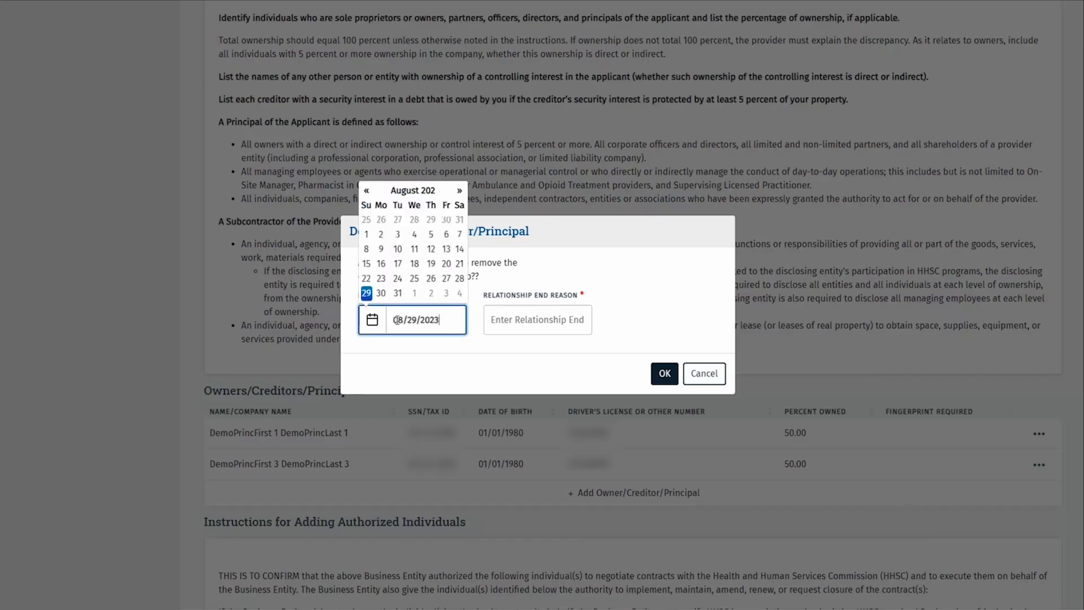
left_click(505, 318)
type("left practice")
left_click(661, 374)
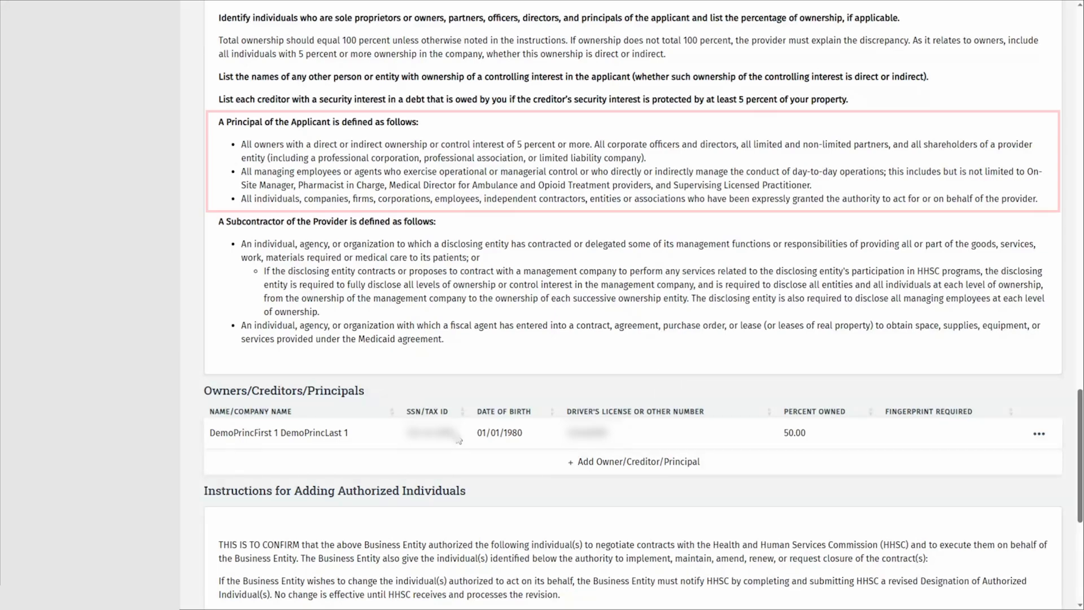
Start an Add Owner lookup, then cancel it without adding anyone
left_click(715, 464)
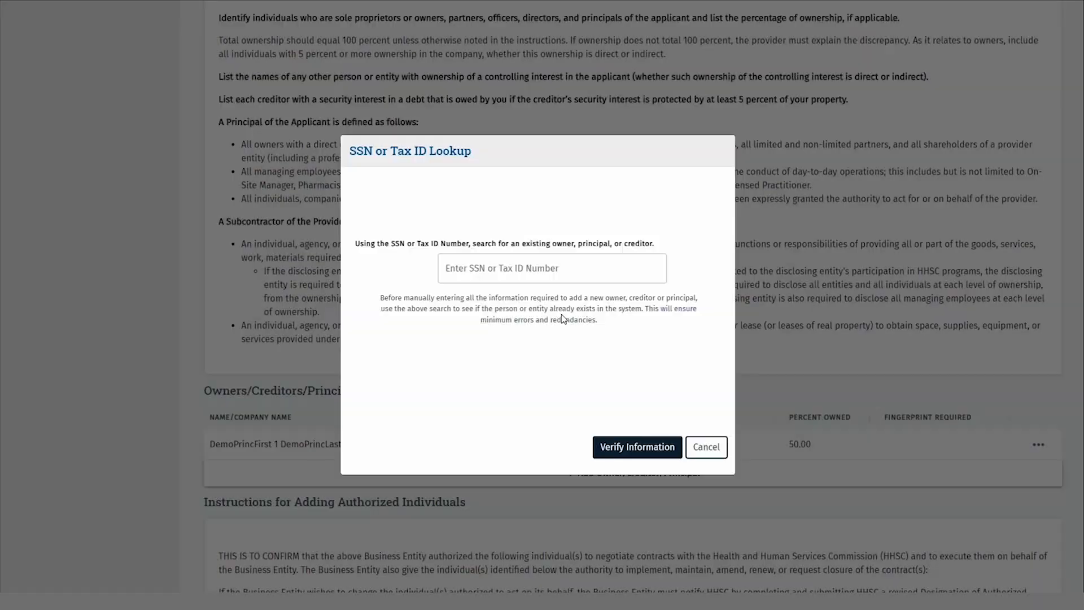
left_click(553, 270)
left_click(712, 449)
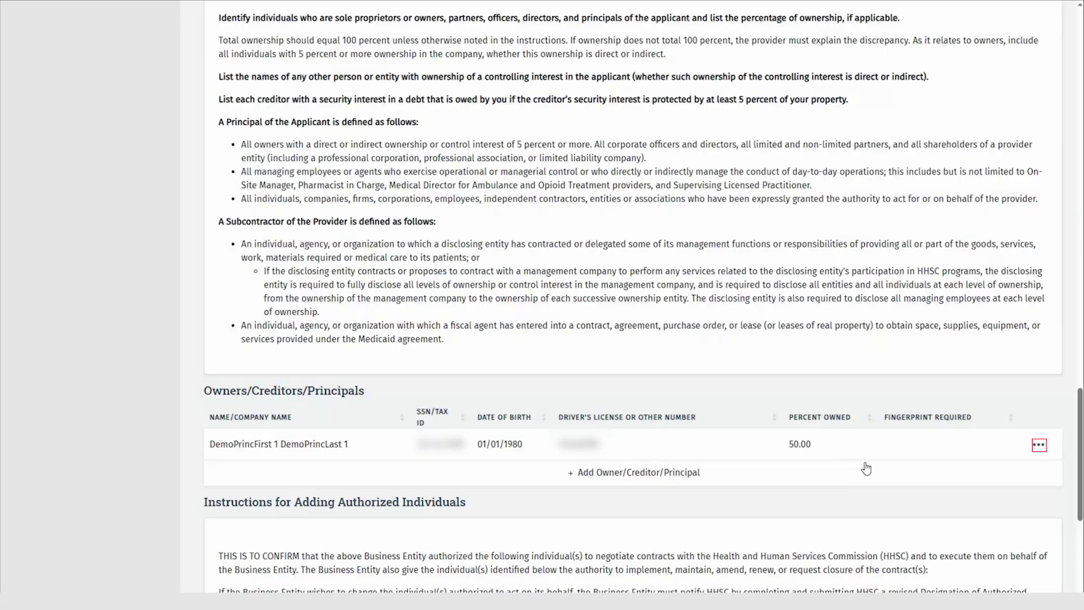
left_click(1040, 449)
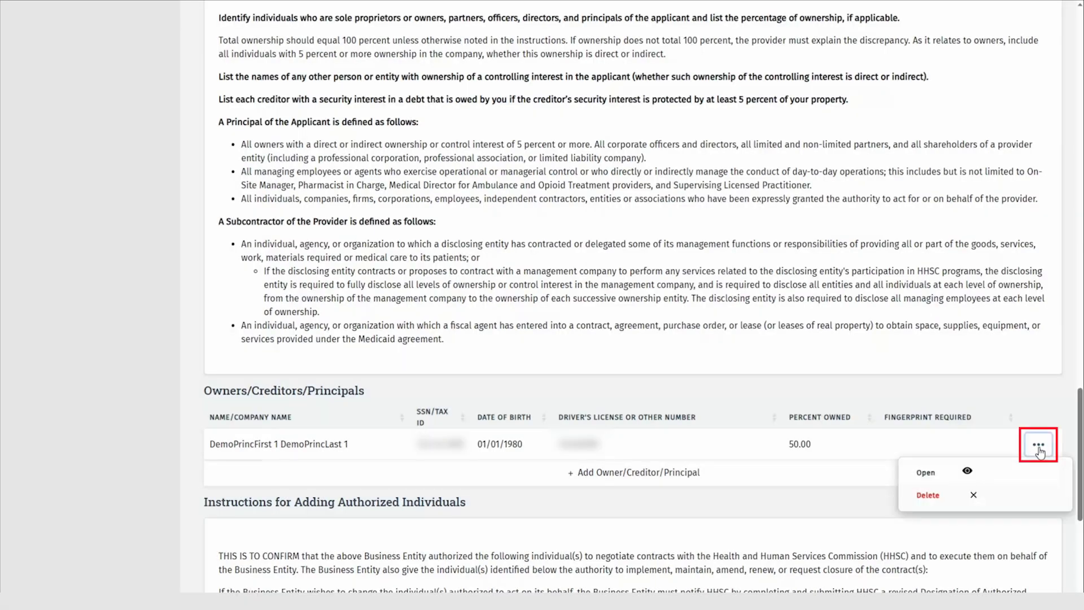
Open the remaining principal and remove the trailing 1 from their first and last names
left_click(1012, 472)
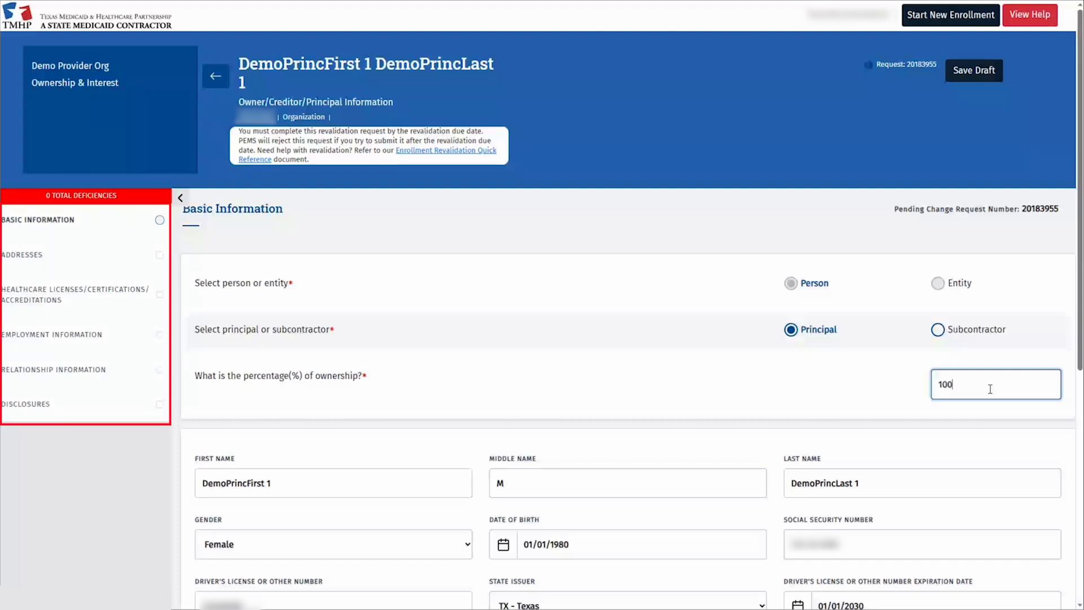
left_click(327, 486)
key("BackSpace")
key("BackSpace")
key("Tab")
key("Tab")
key("End")
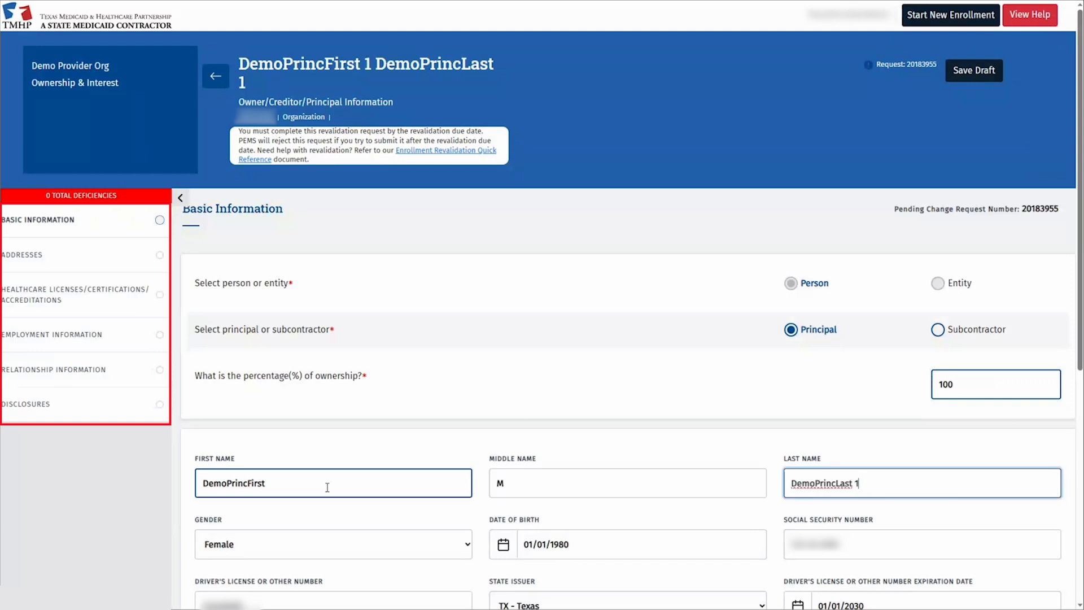
key("BackSpace")
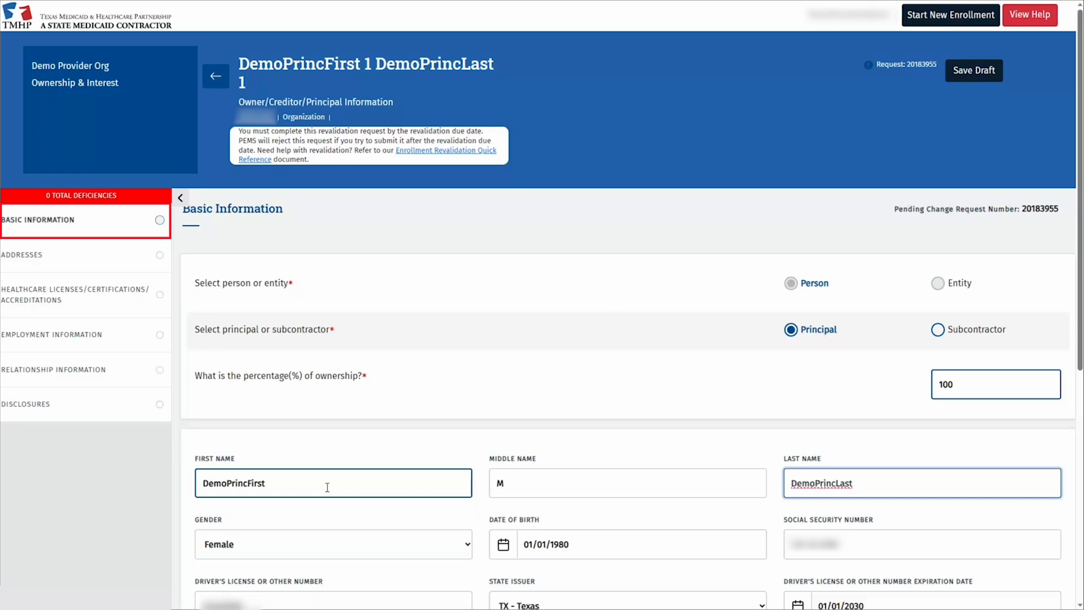
Correct the licence expiration date's year so it reads 01/01/2030
scroll(700, 432, "down", 5)
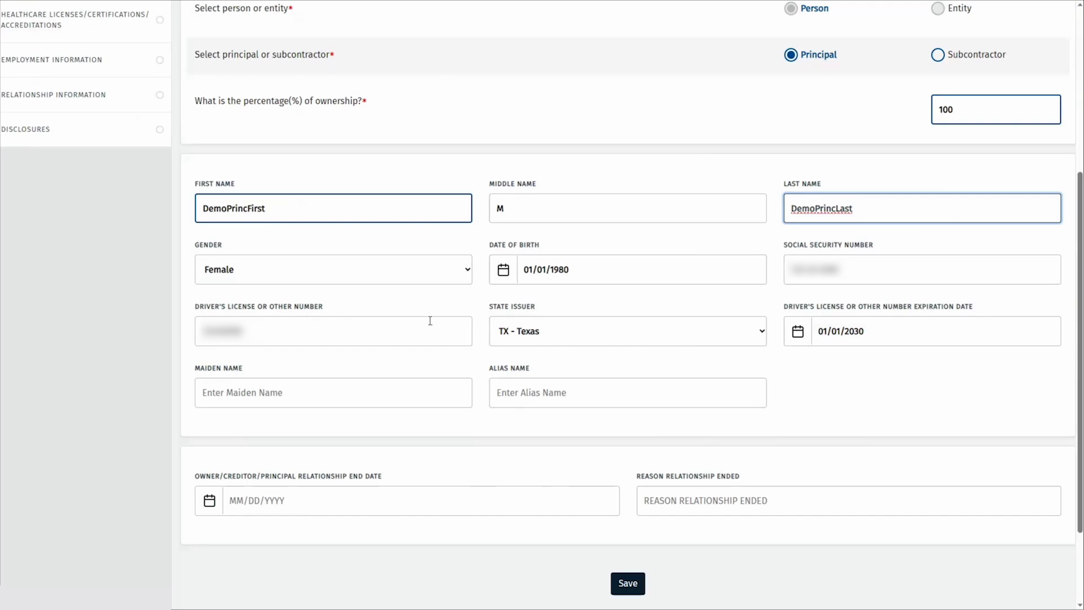
left_click(881, 332)
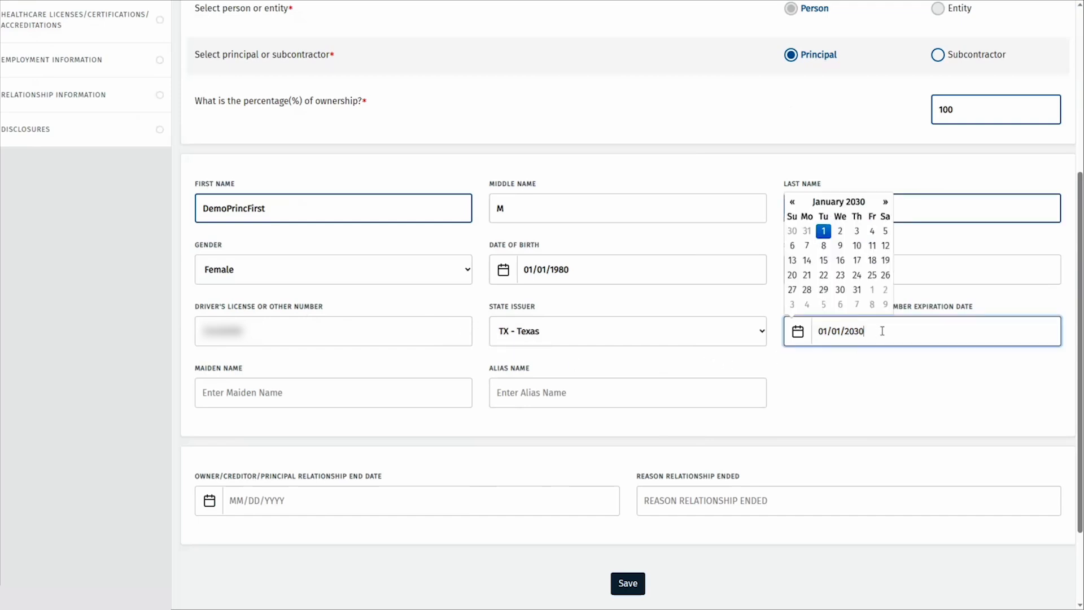
key("BackSpace")
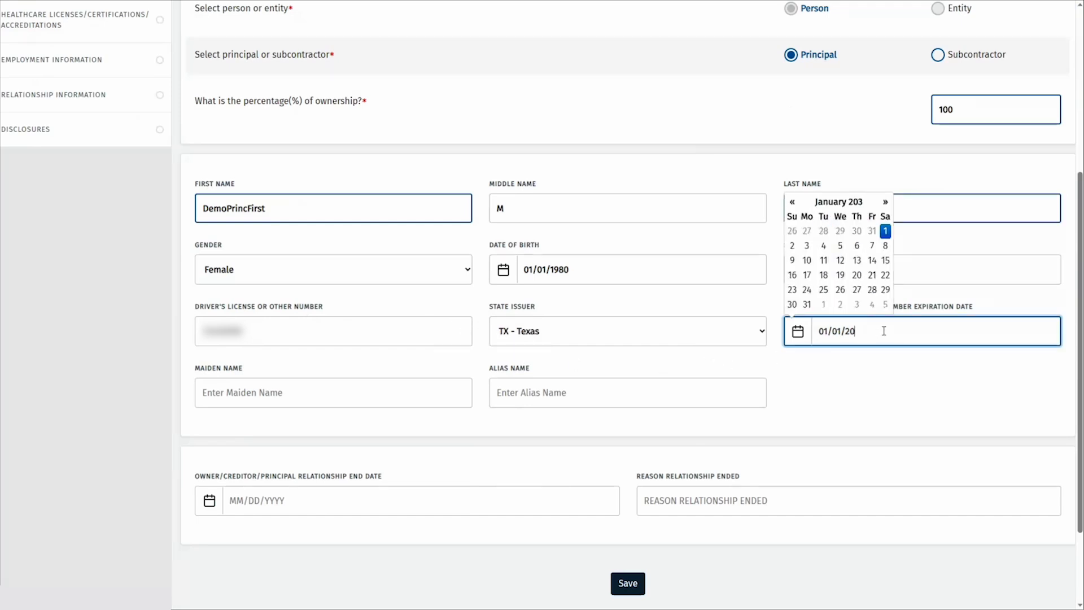
type("0")
left_click(898, 397)
Save the principal's basic info and addresses, keeping the unverified physical address and reusing it for billing
left_click(627, 583)
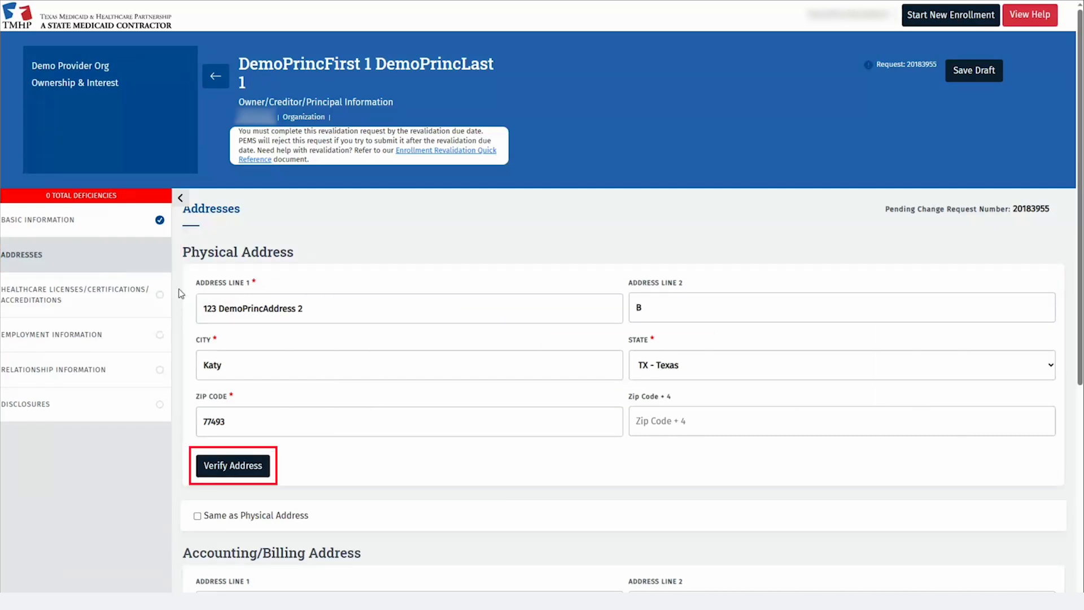
left_click(236, 458)
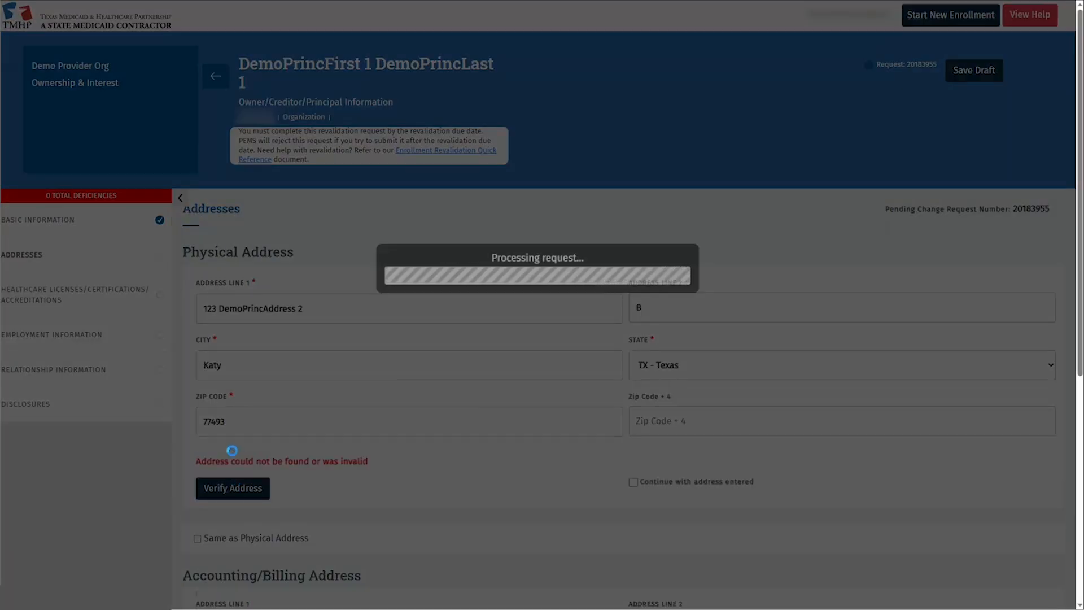
left_click(252, 339)
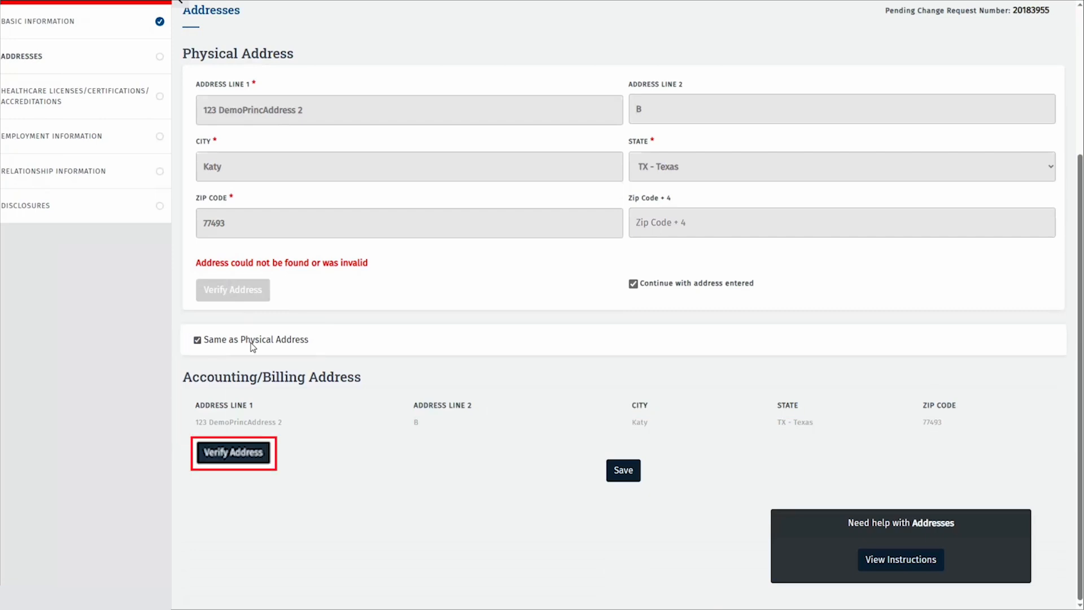
left_click(624, 464)
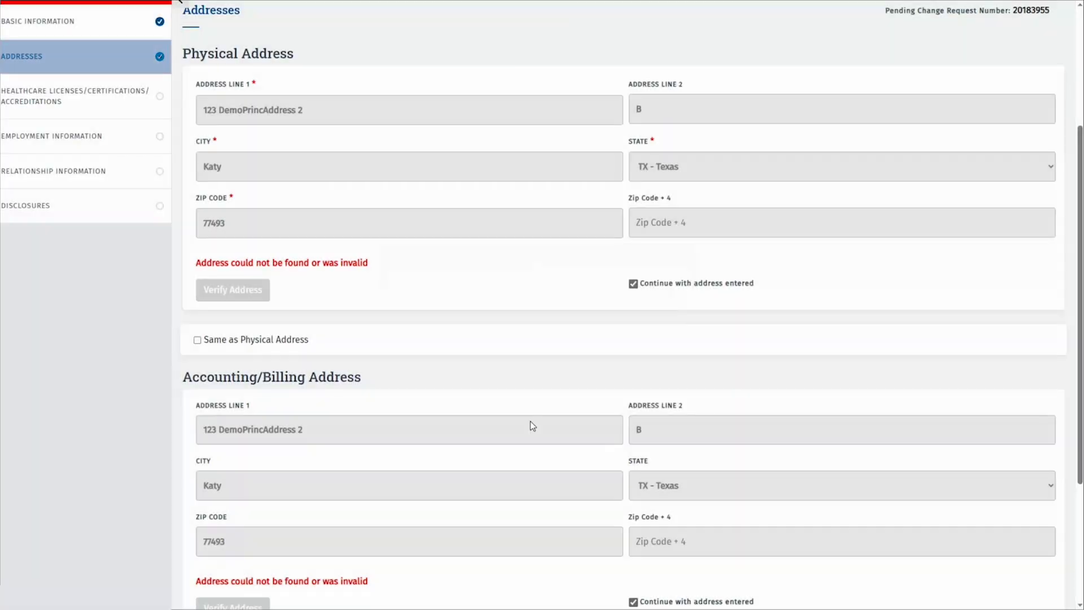
left_click(111, 95)
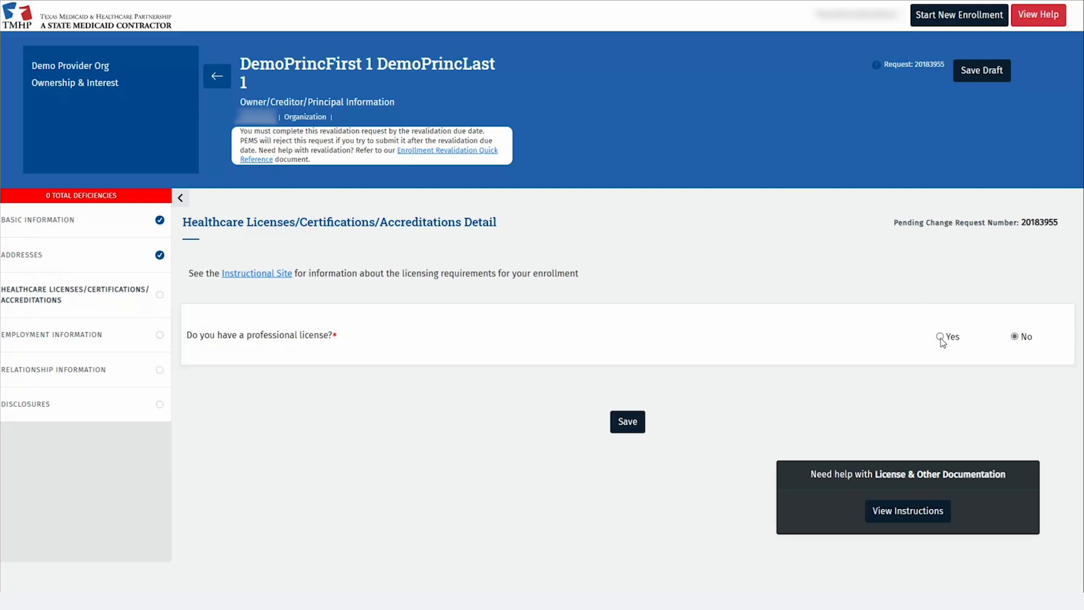
Answer Yes to a professional license and add a Texas Medical Board license 1234 for Medical Doctor
left_click(940, 337)
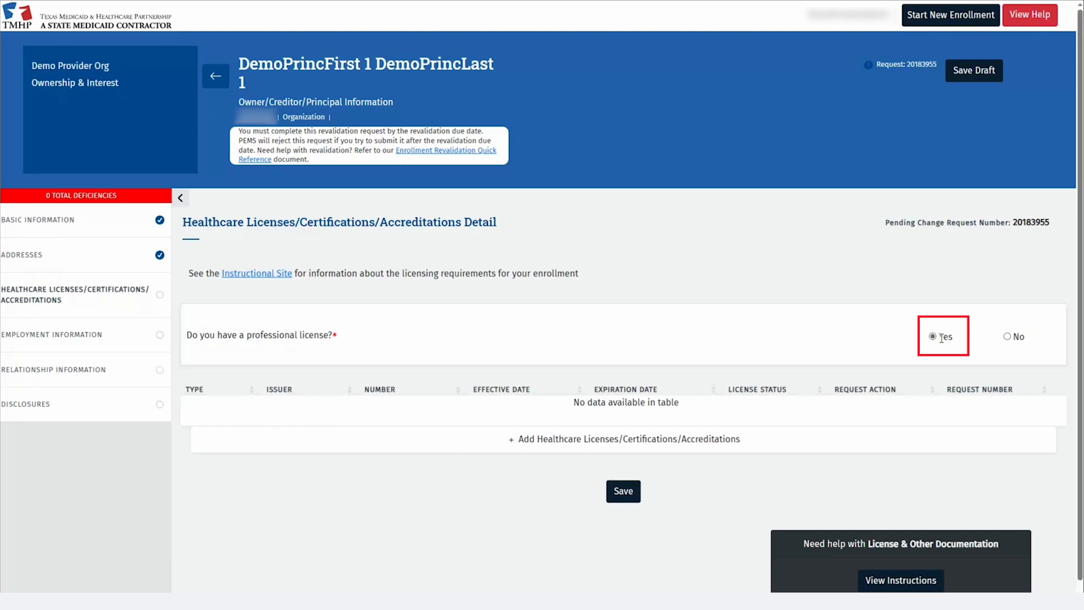
left_click(485, 441)
left_click(334, 314)
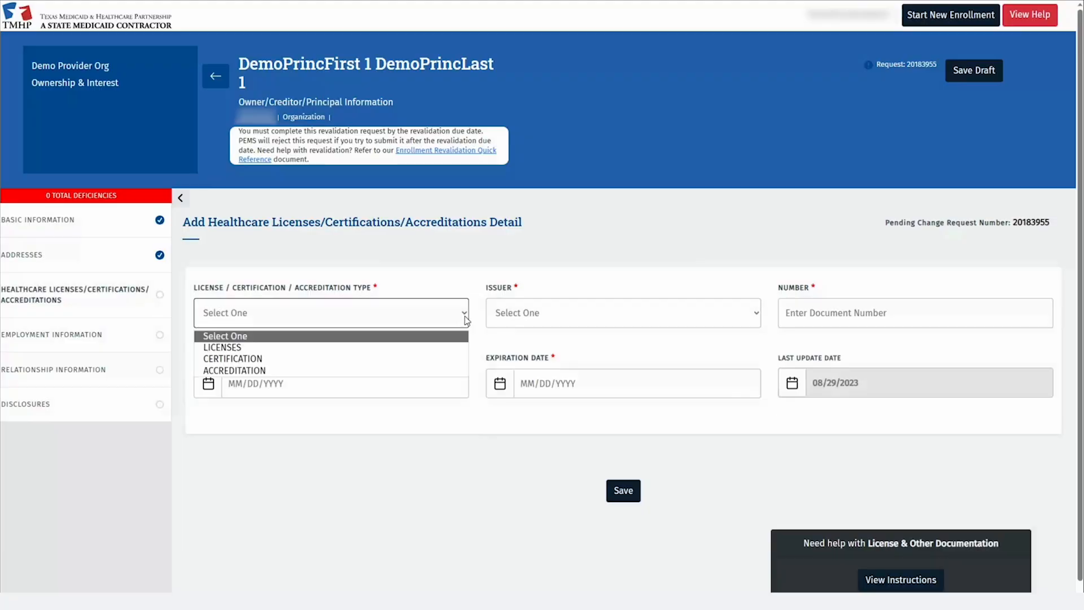
left_click(333, 347)
left_click(621, 320)
left_click(565, 472)
left_click(816, 322)
type("1234")
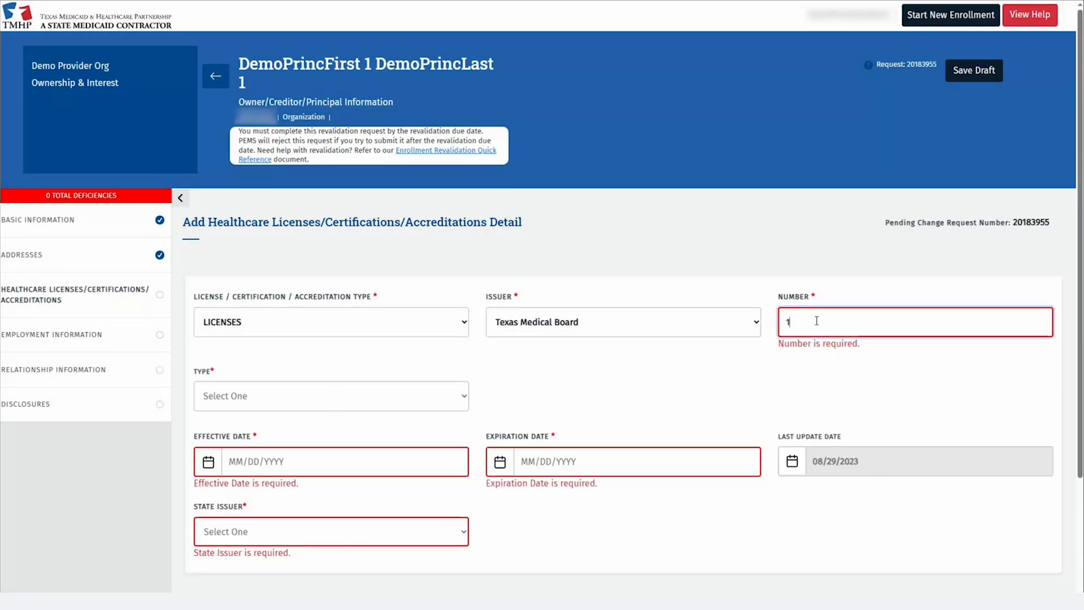
left_click(325, 391)
left_click(321, 417)
Make the license valid 01/01/2000–01/01/2026 with state issuer TX - Texas, then save it and the section
left_click(314, 442)
type("01/01/2000")
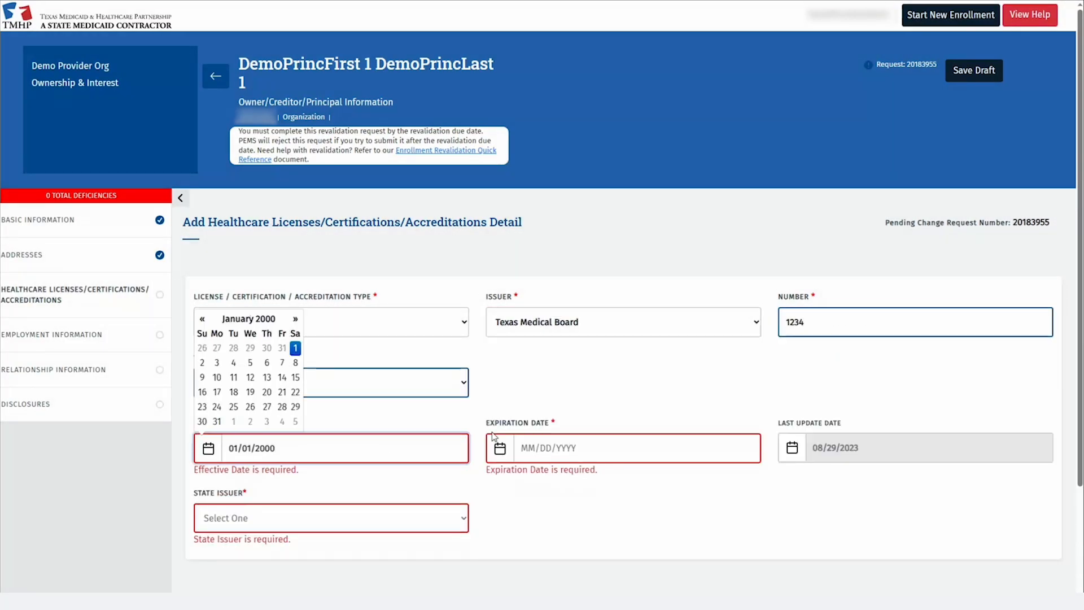
left_click(527, 445)
type("01/01/2026")
left_click(445, 527)
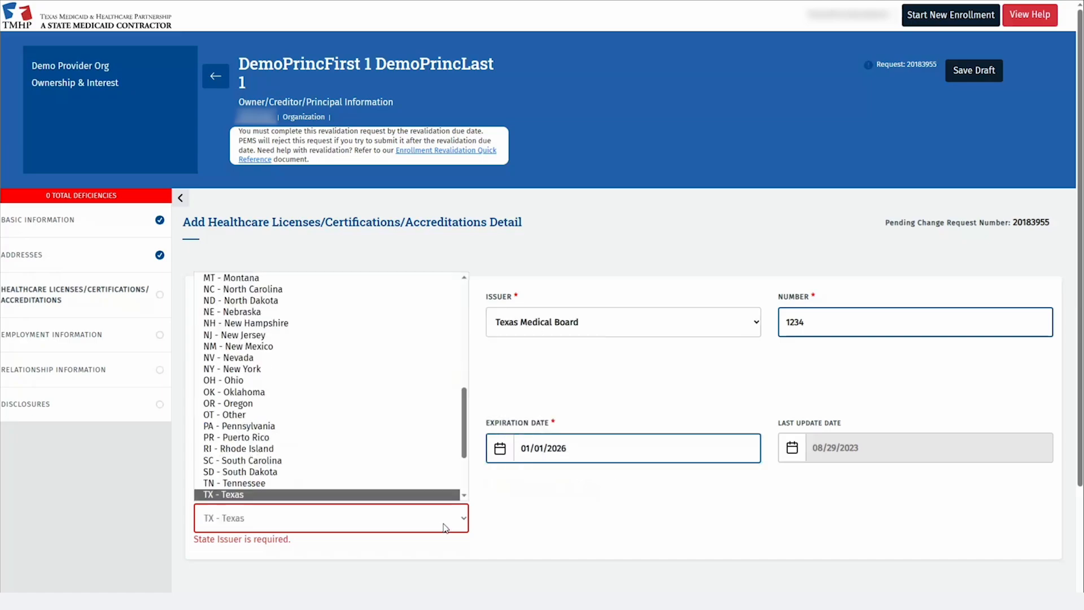
scroll(390, 429, "down", 8)
left_click(362, 413)
scroll(623, 560, "down", 3)
left_click(619, 470)
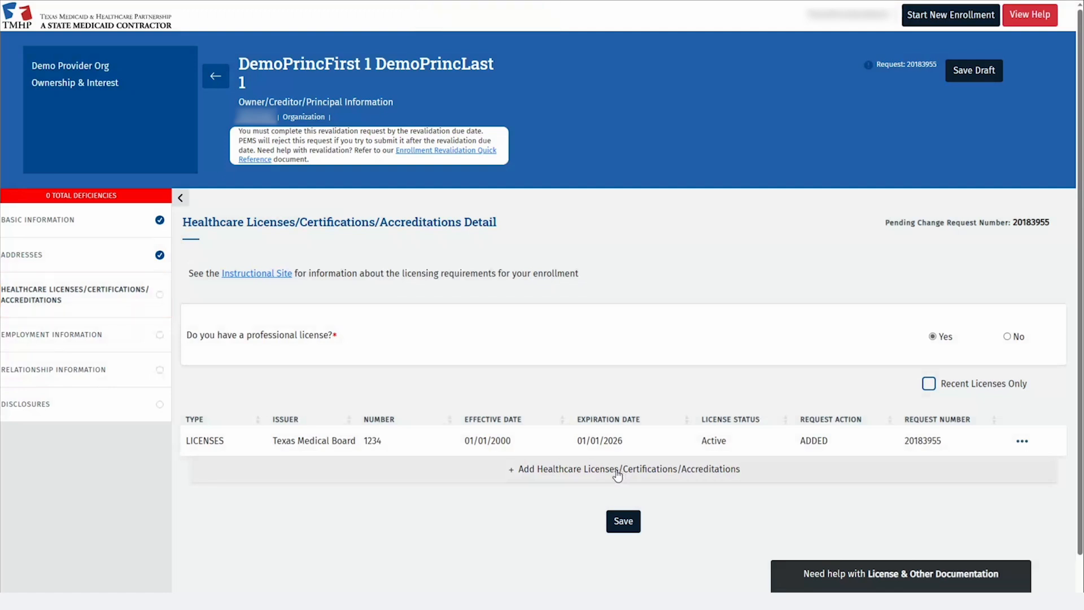
left_click(620, 526)
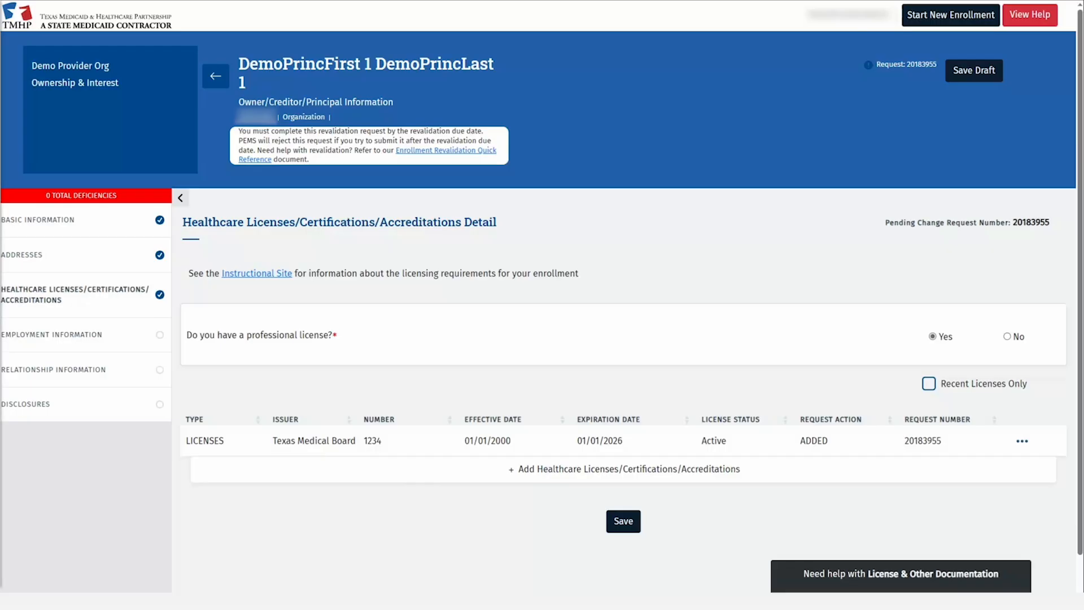
left_click(1023, 441)
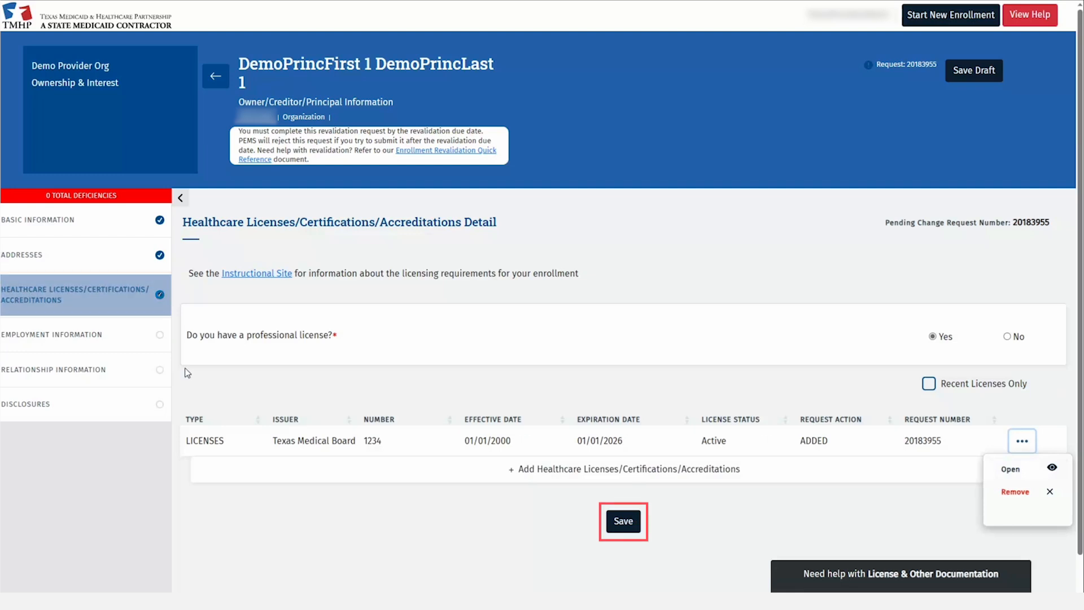
Answer No to prior employment with a separate provider and save Employment Information
left_click(141, 343)
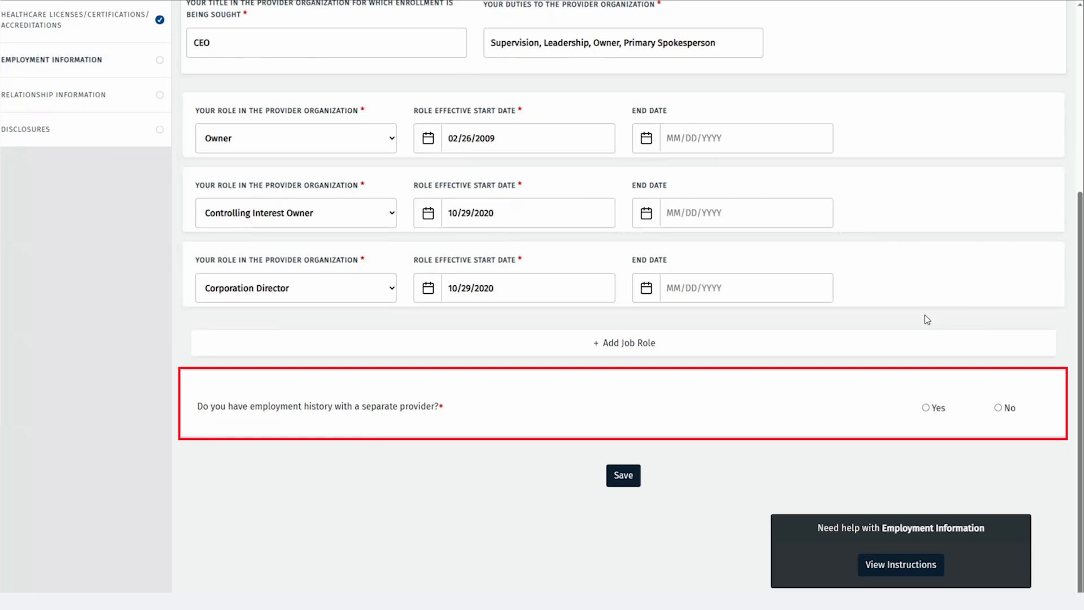
left_click(933, 406)
scroll(922, 403, "down", 2)
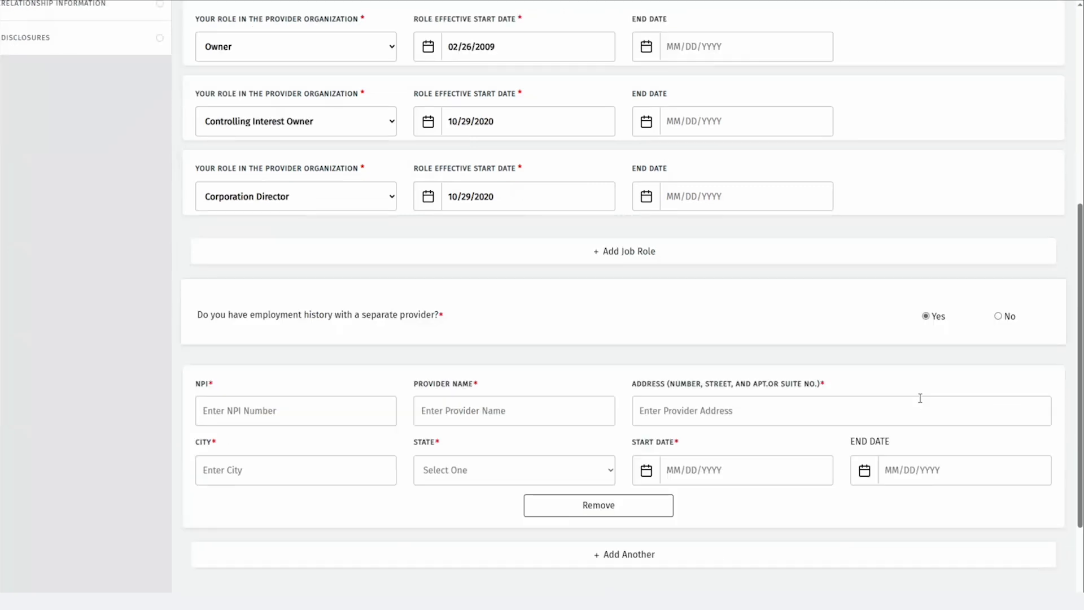
scroll(920, 400, "down", 2)
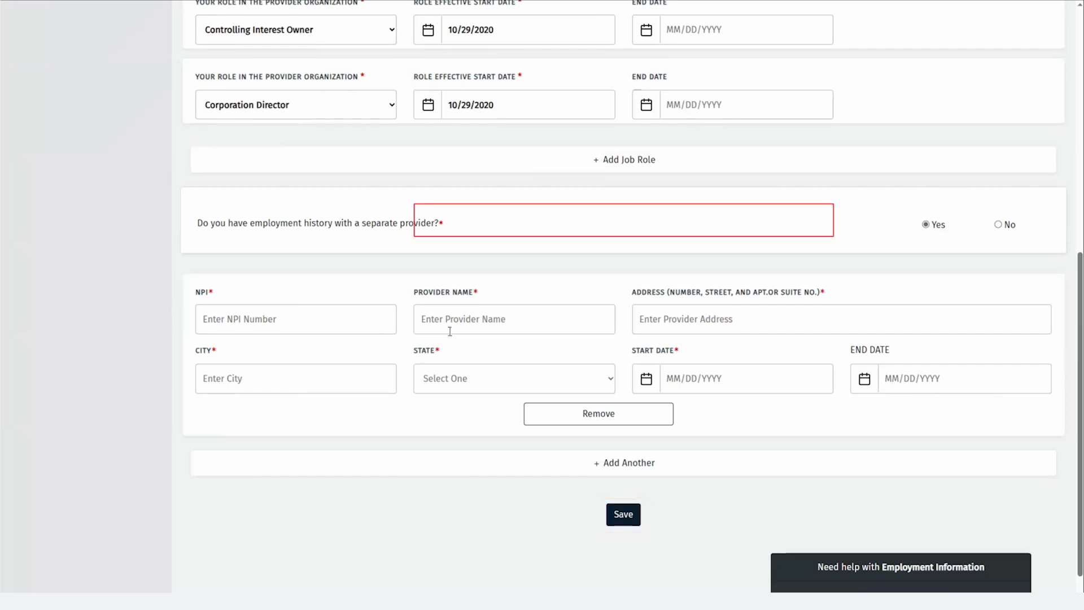
left_click(998, 225)
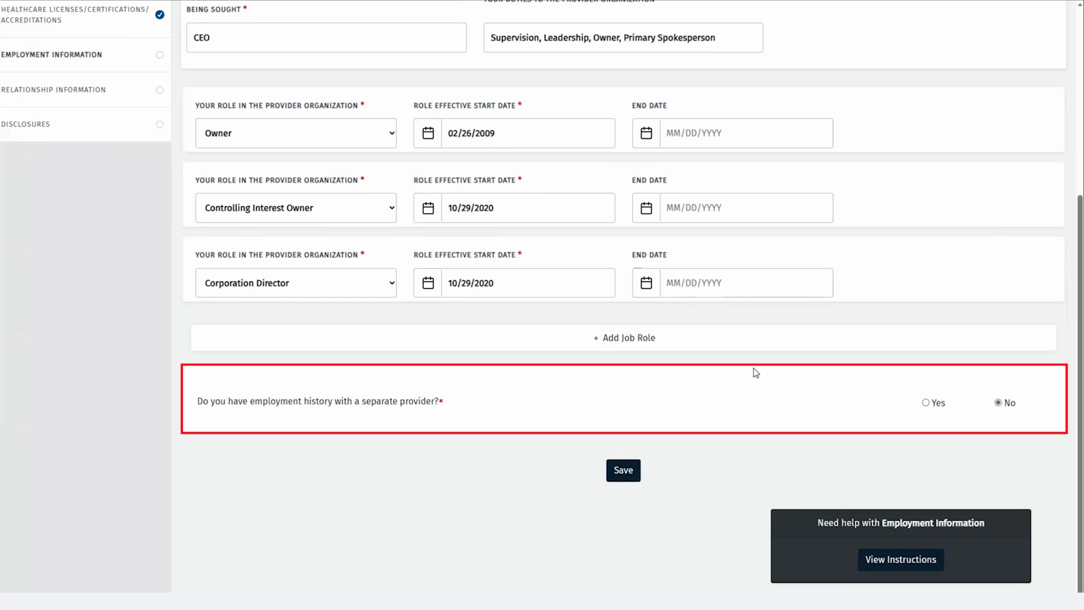
left_click(621, 474)
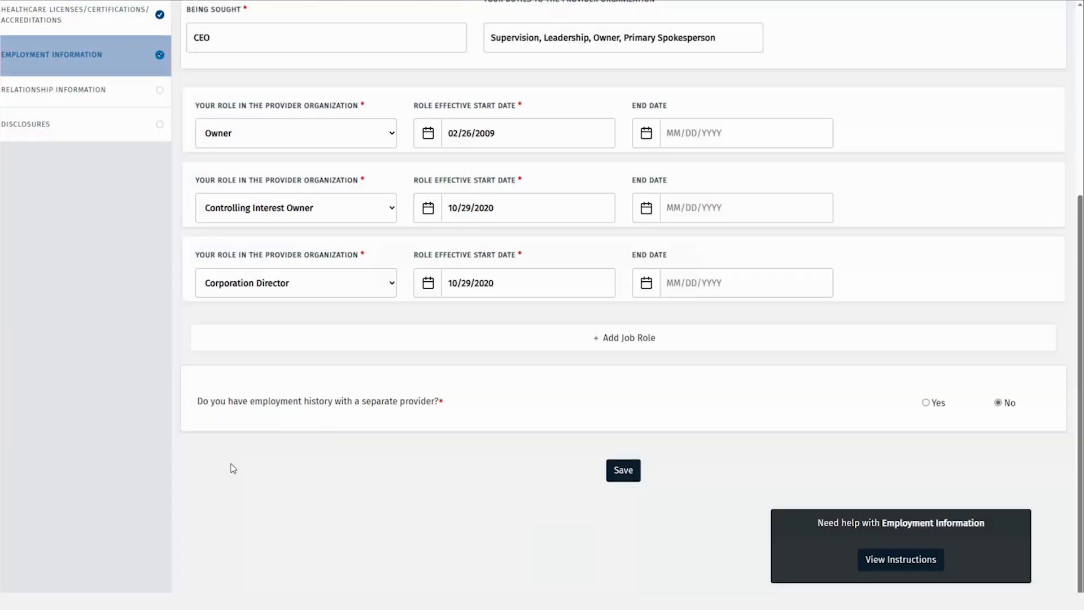
left_click(121, 104)
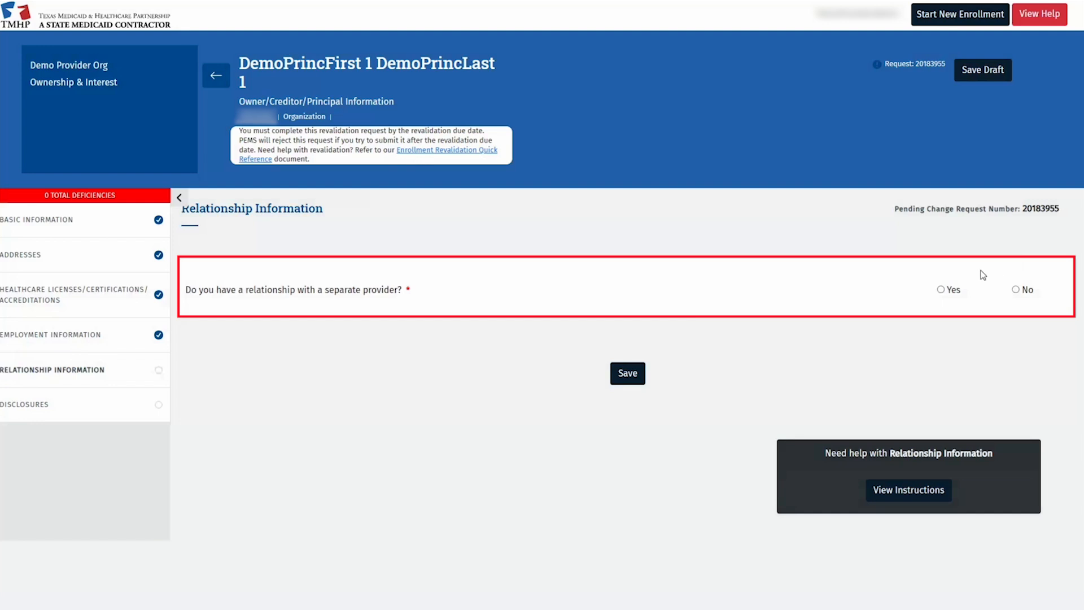
Answer No to having a separate-provider relationship and save Relationship Information
left_click(940, 289)
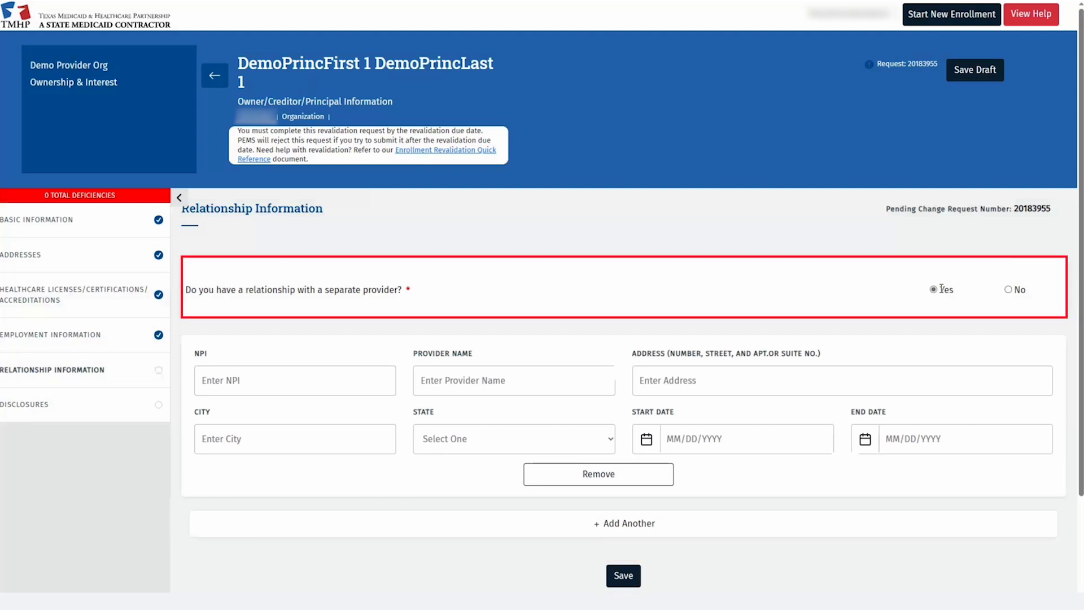
left_click(1007, 292)
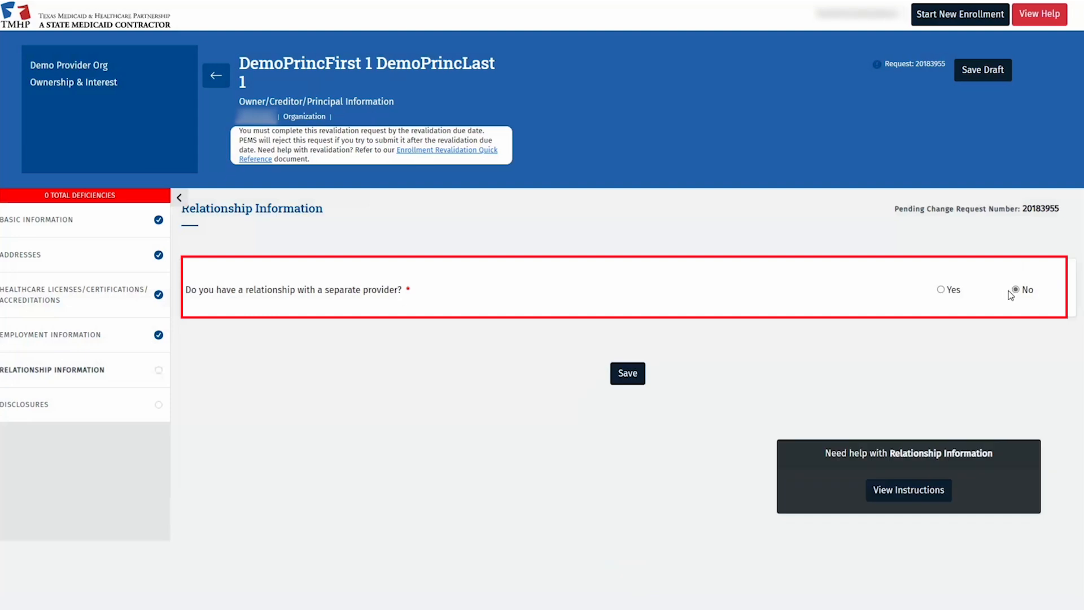
left_click(628, 380)
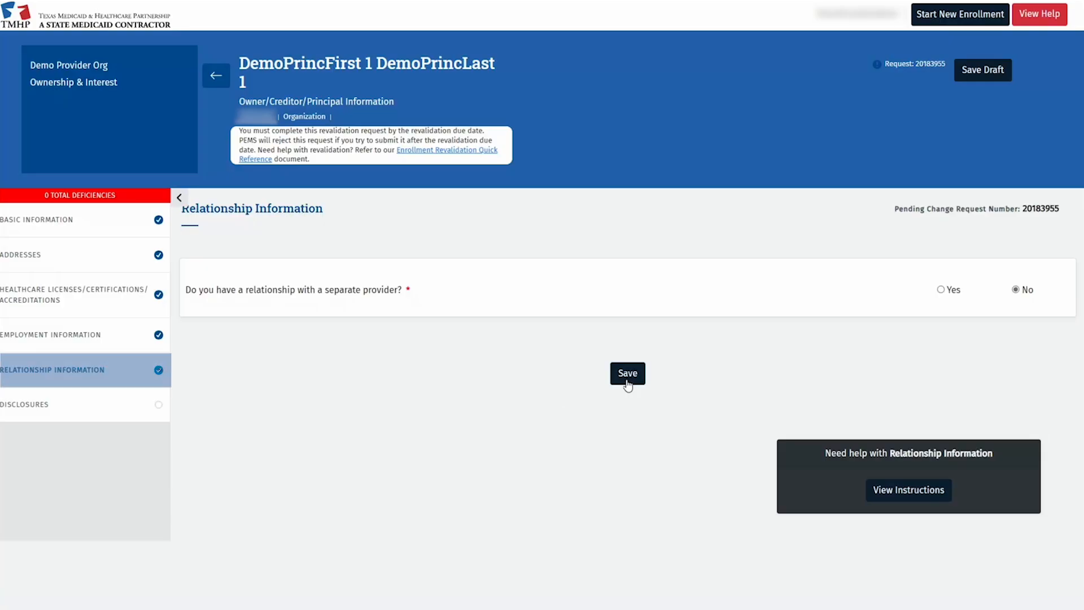
left_click(104, 403)
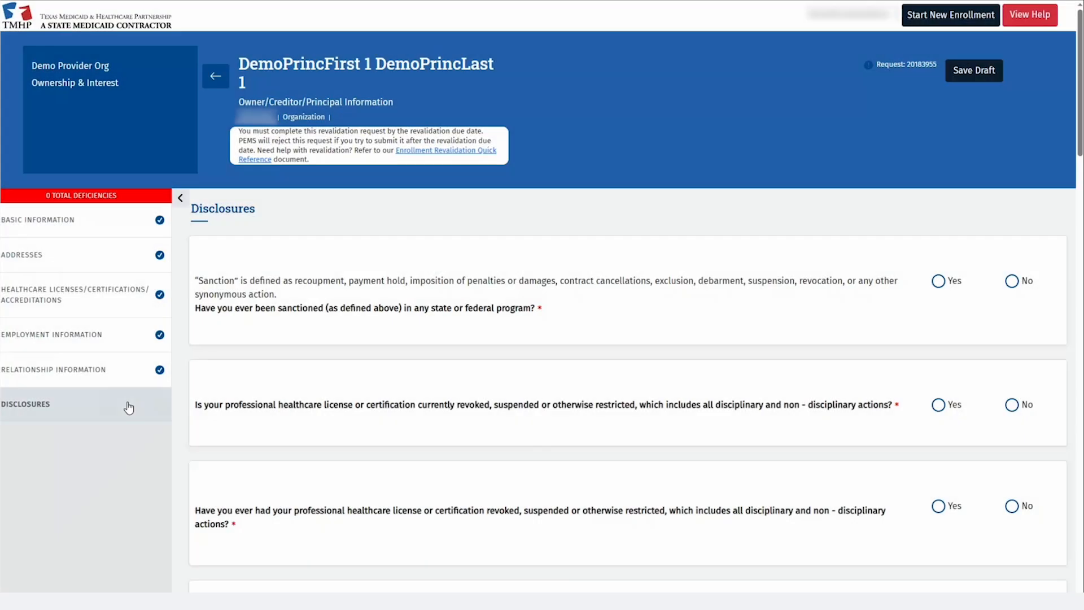
Answer No to sanctions and child support, Yes to US citizenship, then save and confirm without attachments
left_click(1012, 282)
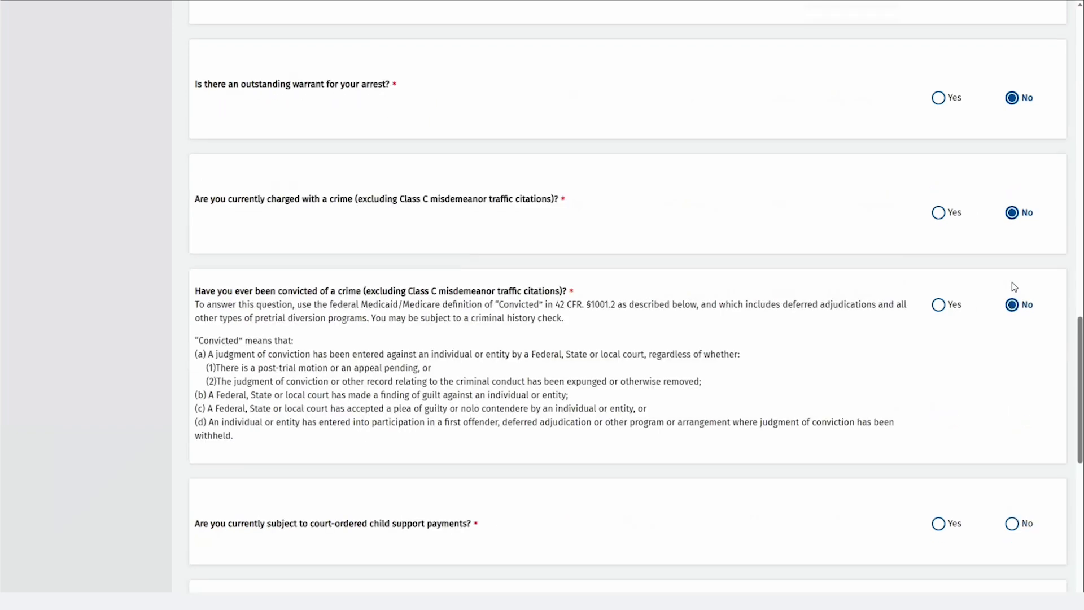
key("Tab")
key("Right")
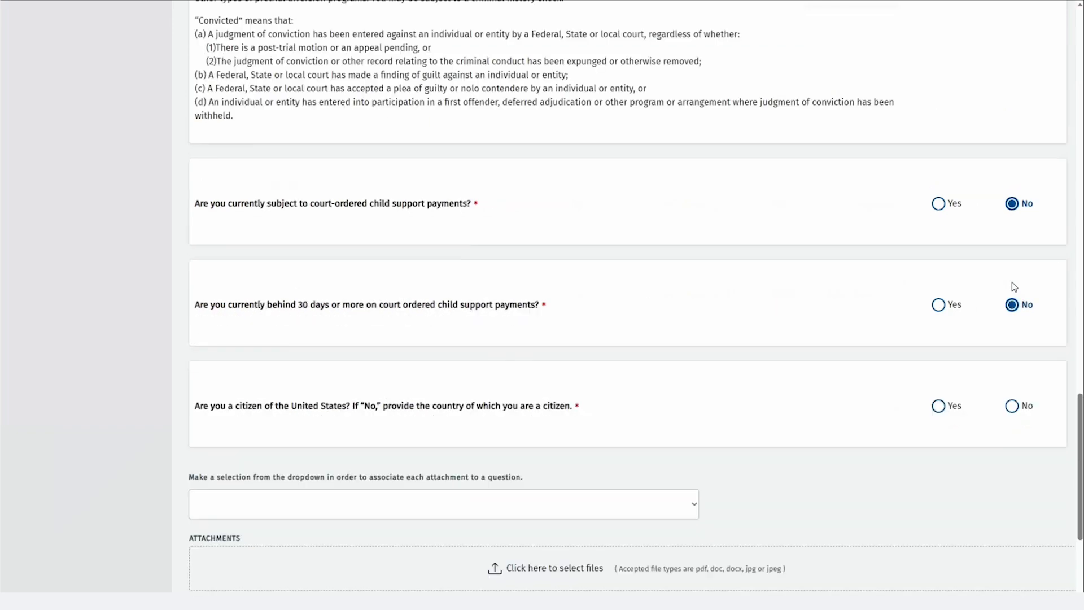
key("Tab")
key("Right")
key("Left")
scroll(1002, 283, "down", 3)
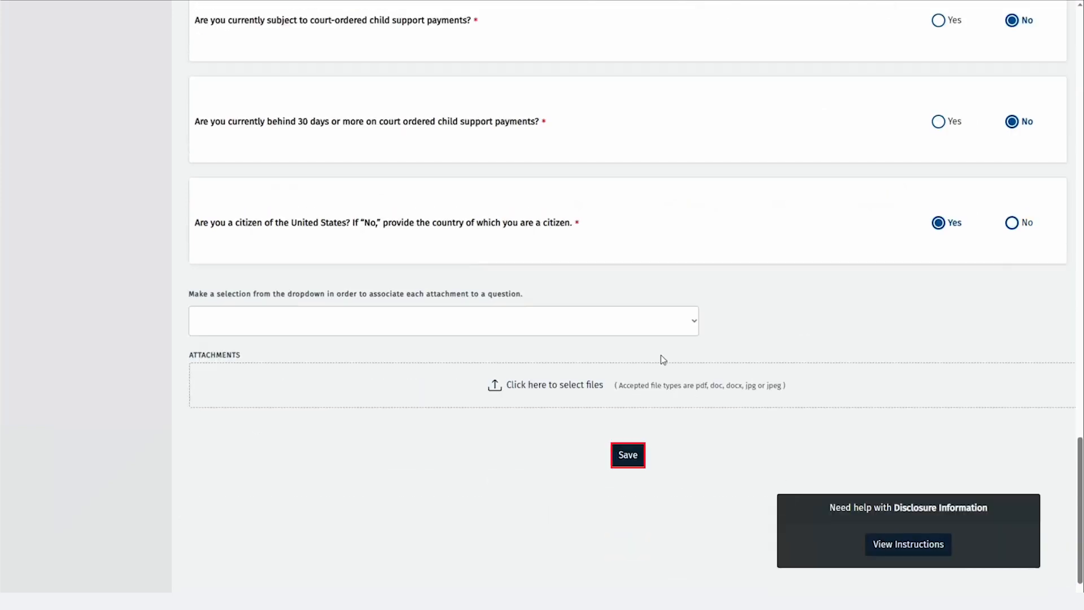
left_click(628, 456)
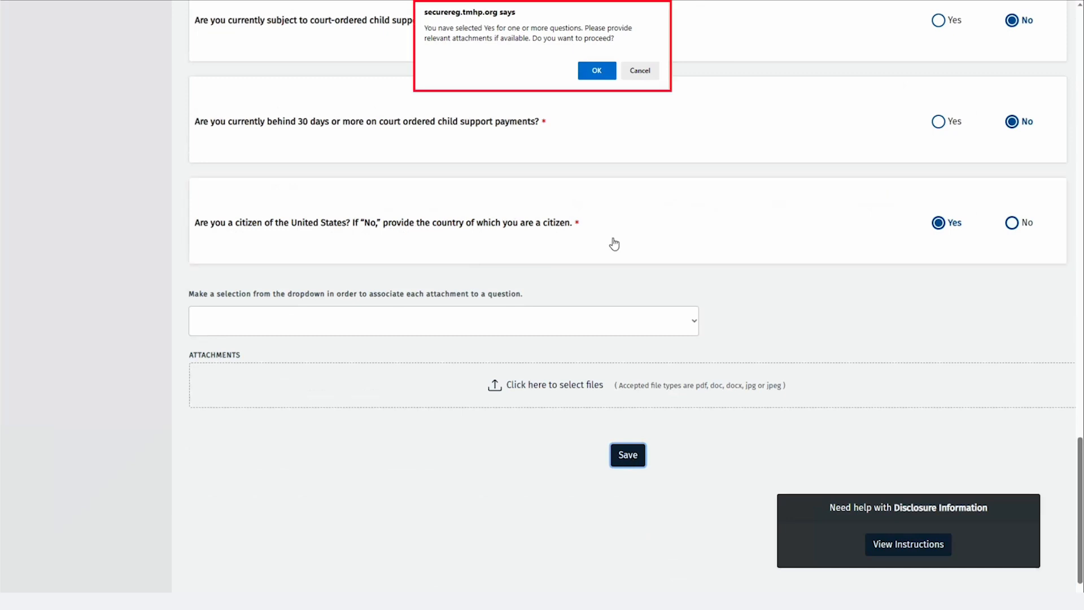
left_click(596, 71)
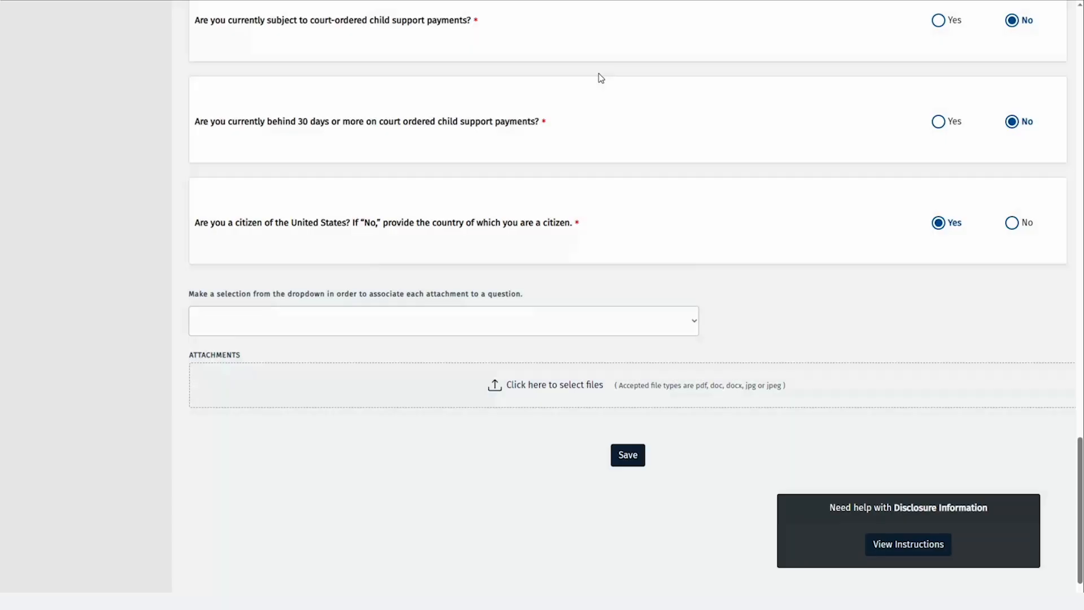
scroll(122, 189, "up", 20)
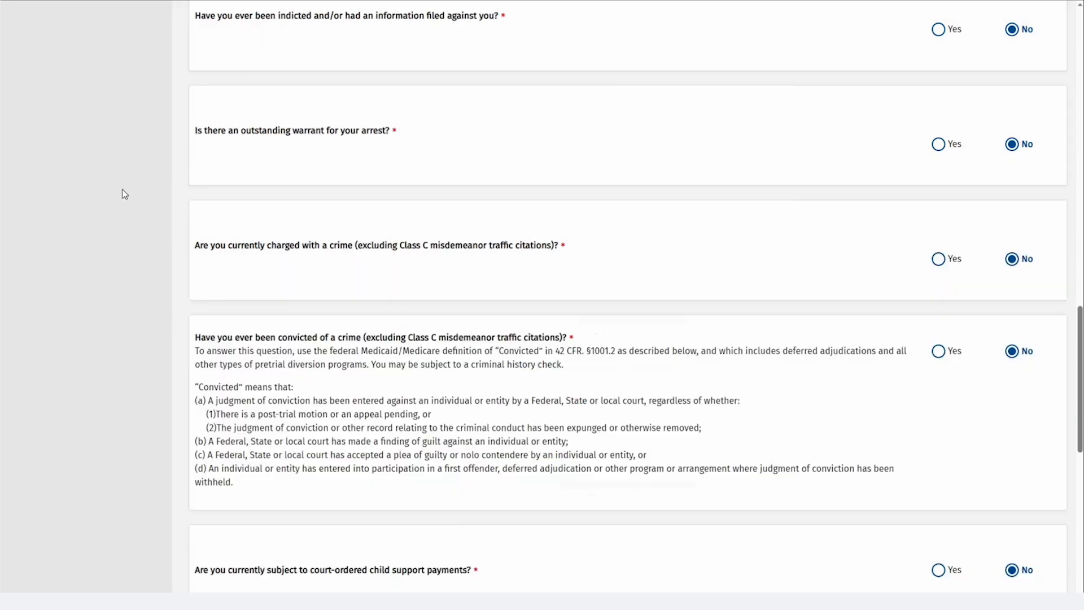
scroll(122, 181, "up", 10)
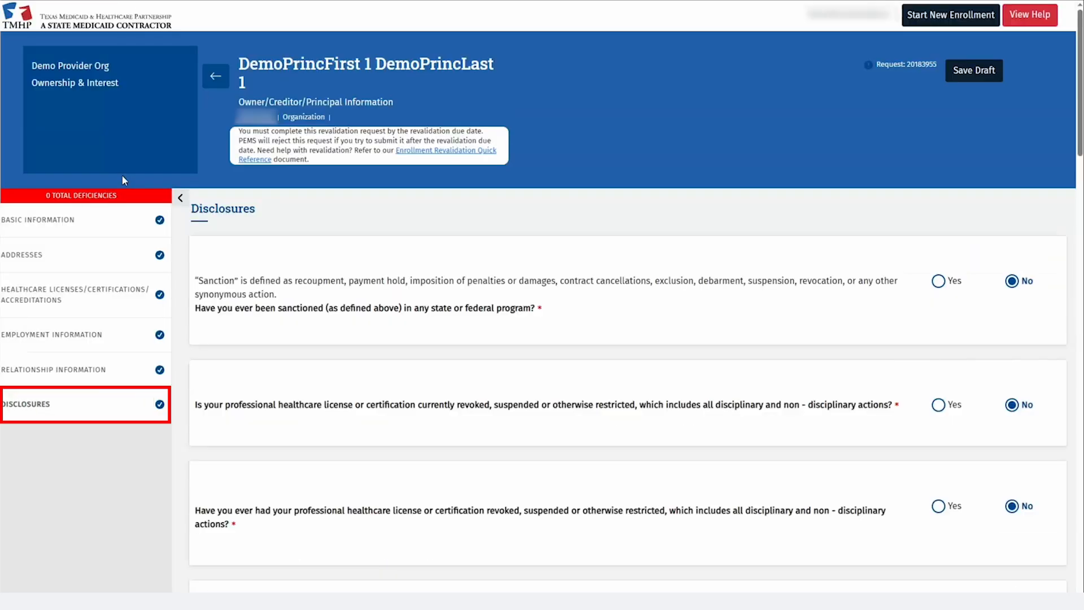
Start a new authorized signatory on Ownership/Controlling Interest, choosing the listed owner as principal
left_click(207, 79)
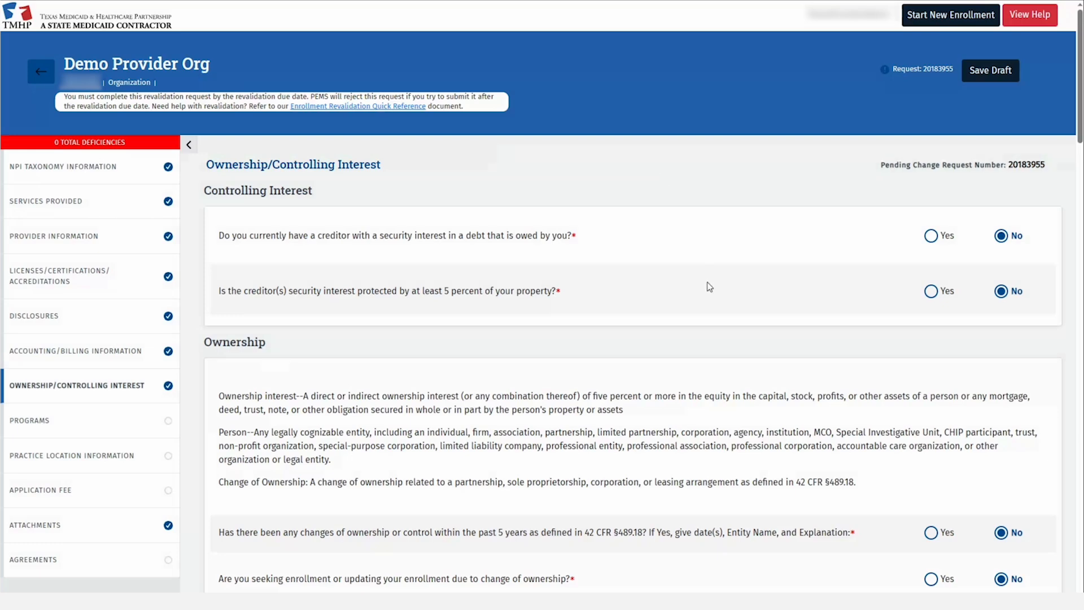
scroll(711, 305, "down", 3)
scroll(720, 328, "down", 9)
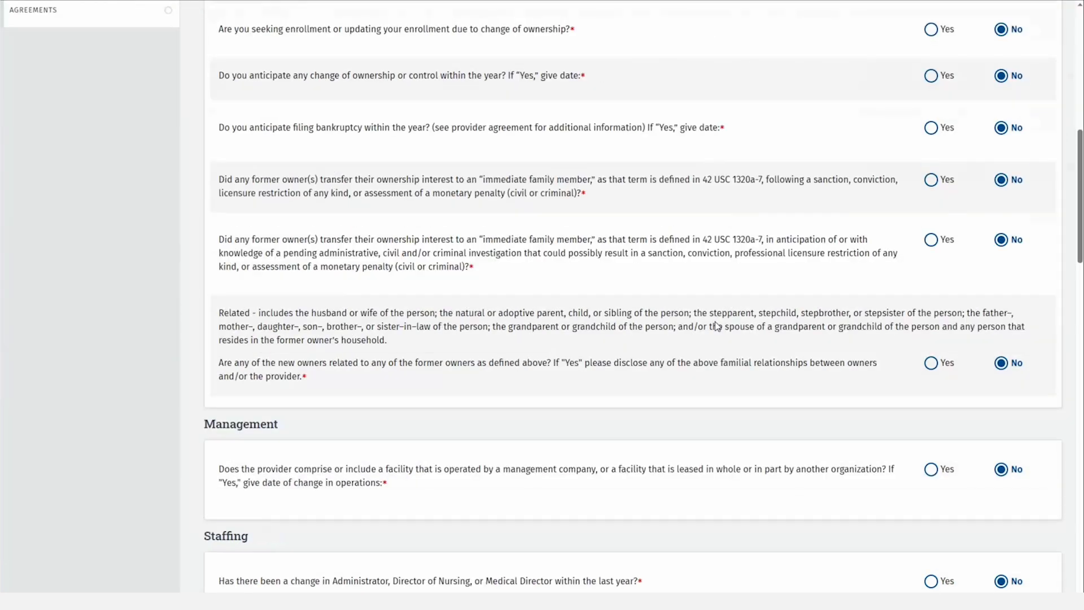
scroll(718, 327, "down", 2)
scroll(718, 327, "down", 8)
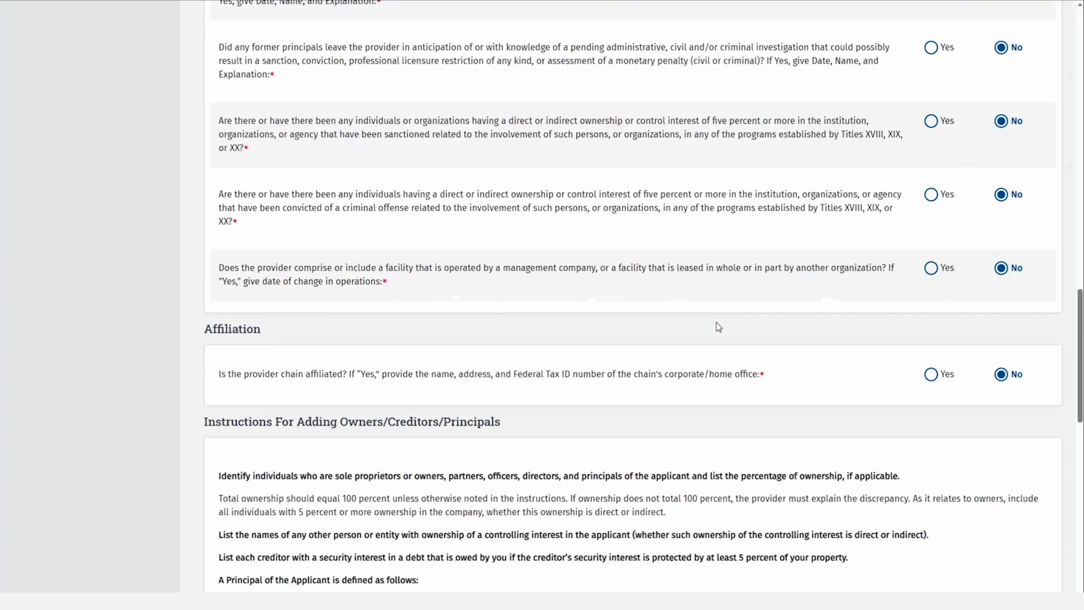
scroll(719, 328, "down", 12)
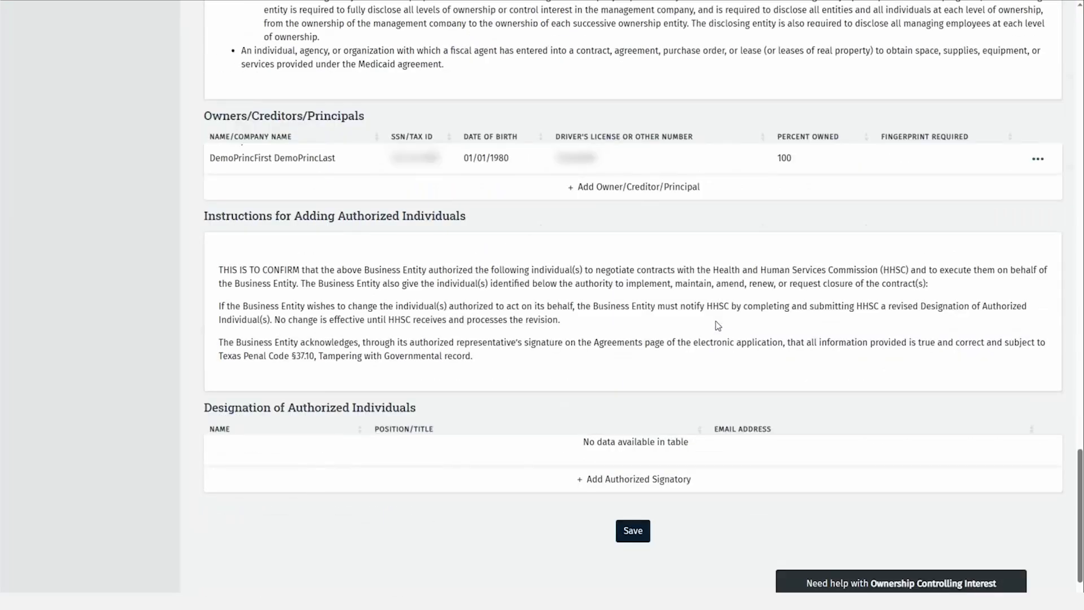
scroll(717, 326, "down", 2)
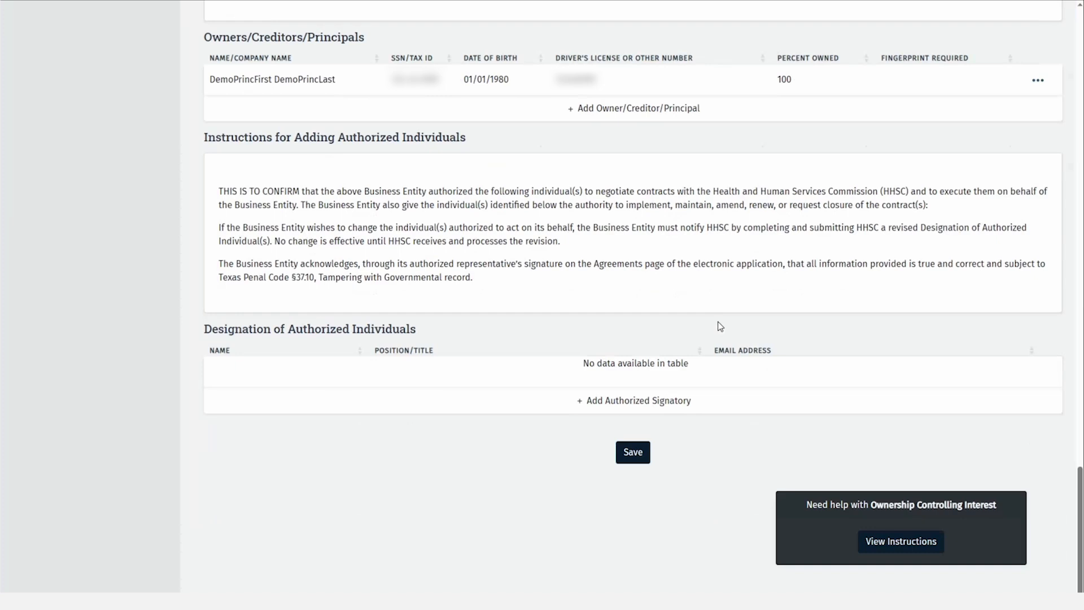
left_click(658, 402)
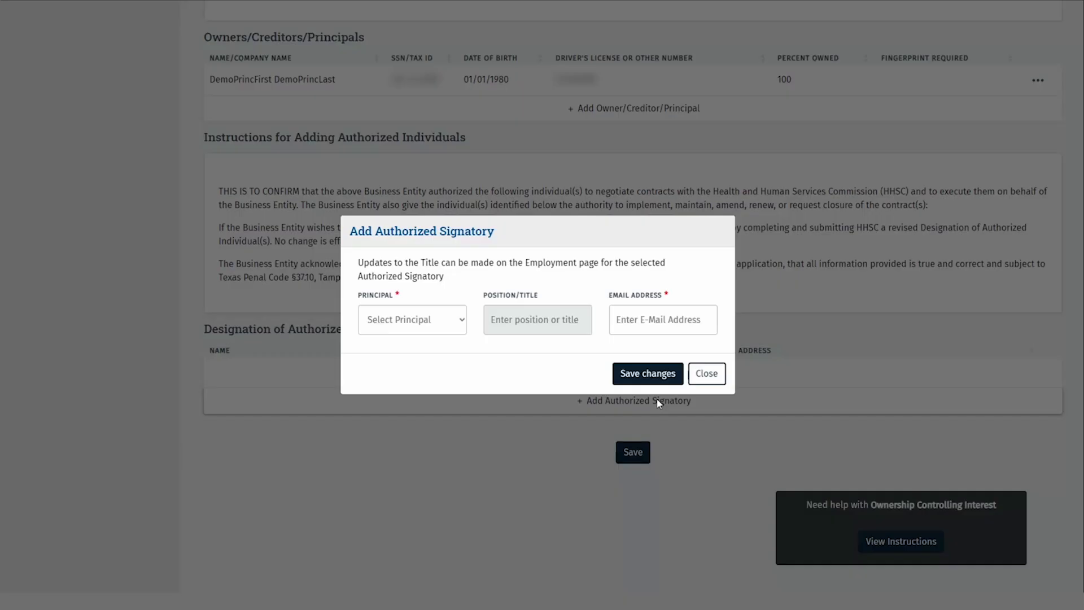
left_click(451, 329)
left_click(447, 354)
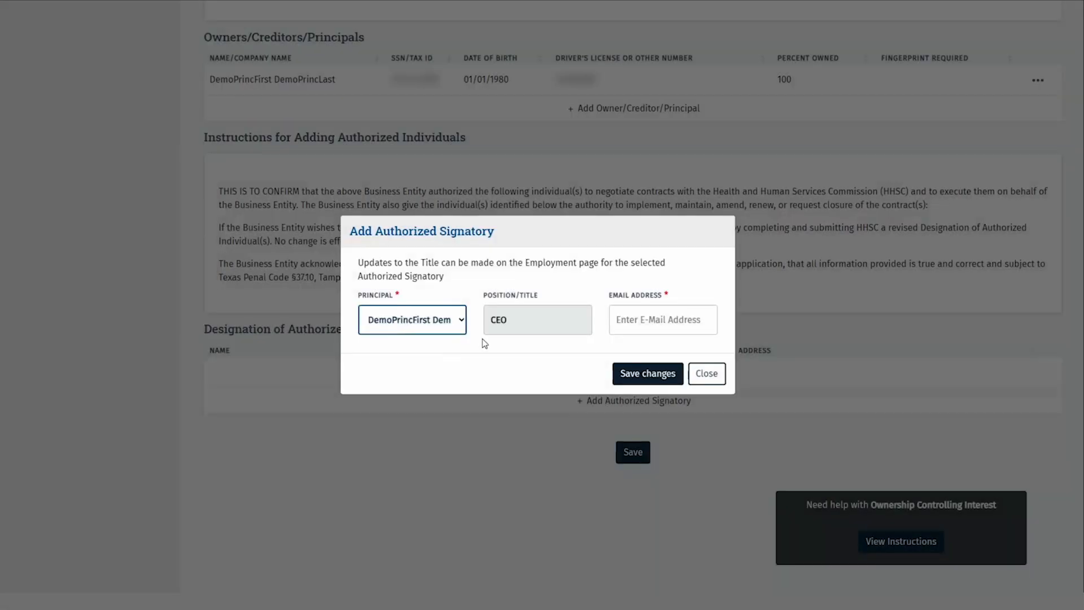
Enter the signatory's e-mail address, save the CEO as signatory, and save the section
left_click(616, 323)
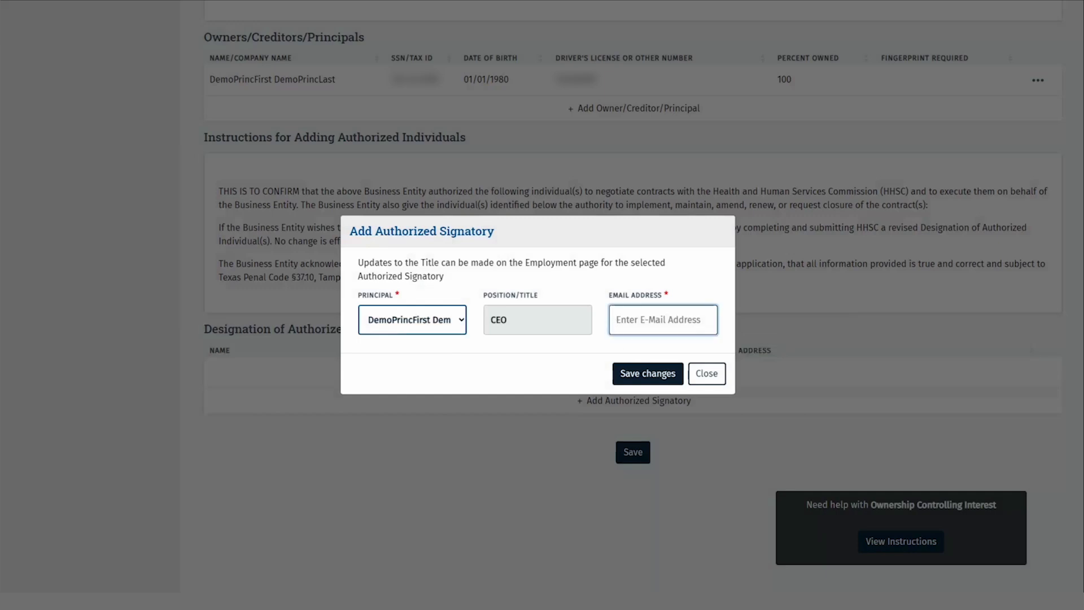
type("test@test.co")
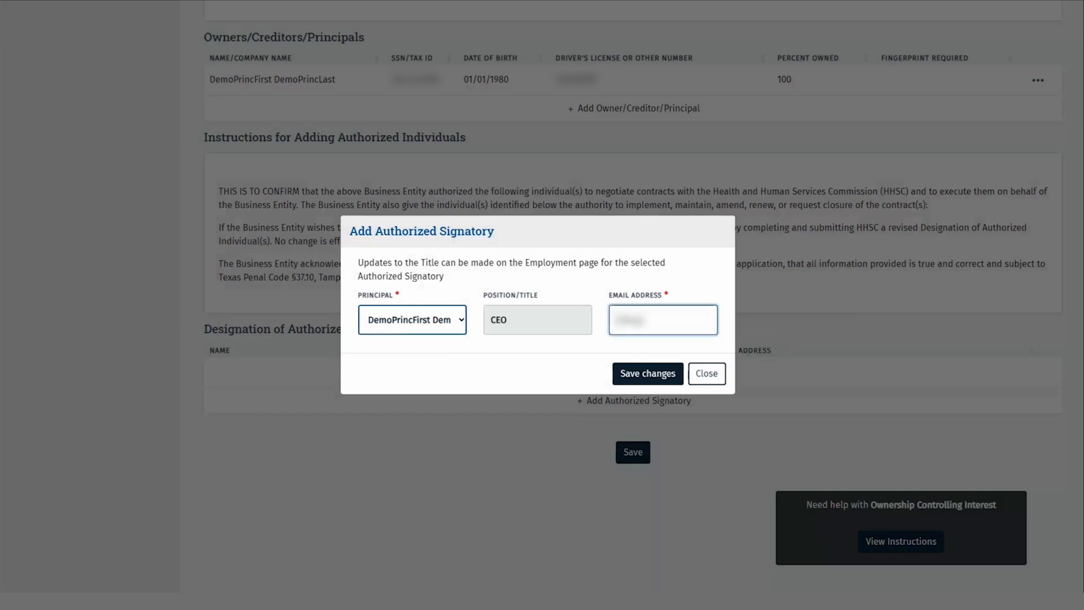
type("com@test.com")
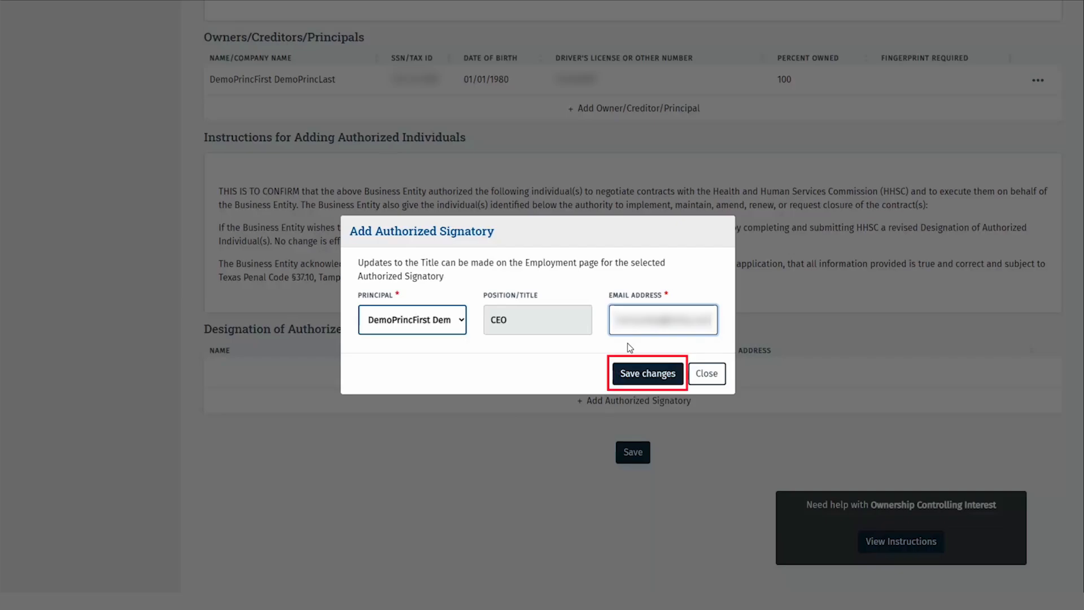
left_click(644, 371)
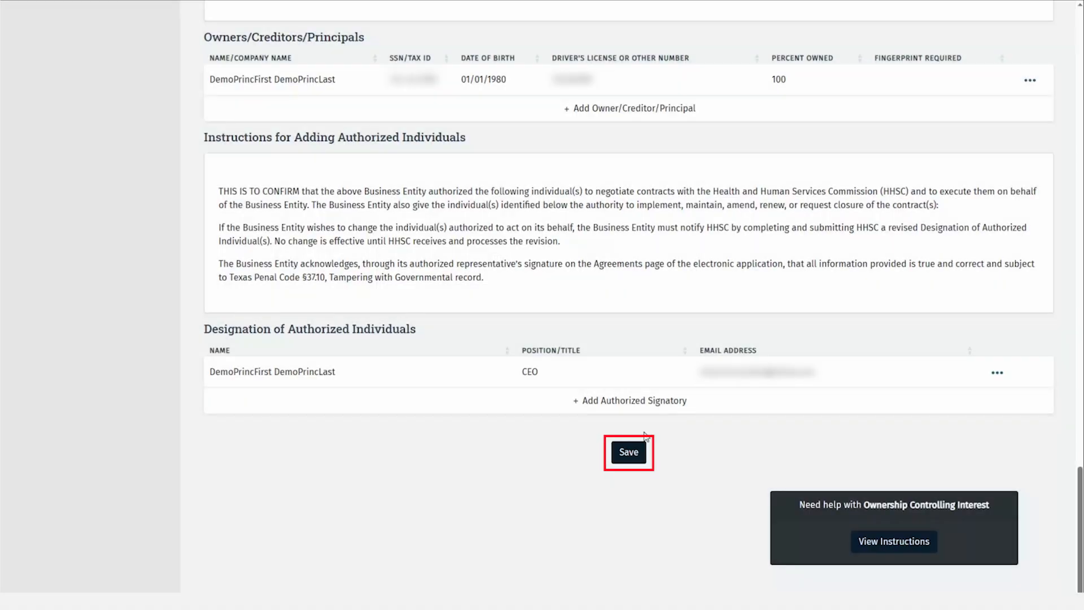
left_click(634, 450)
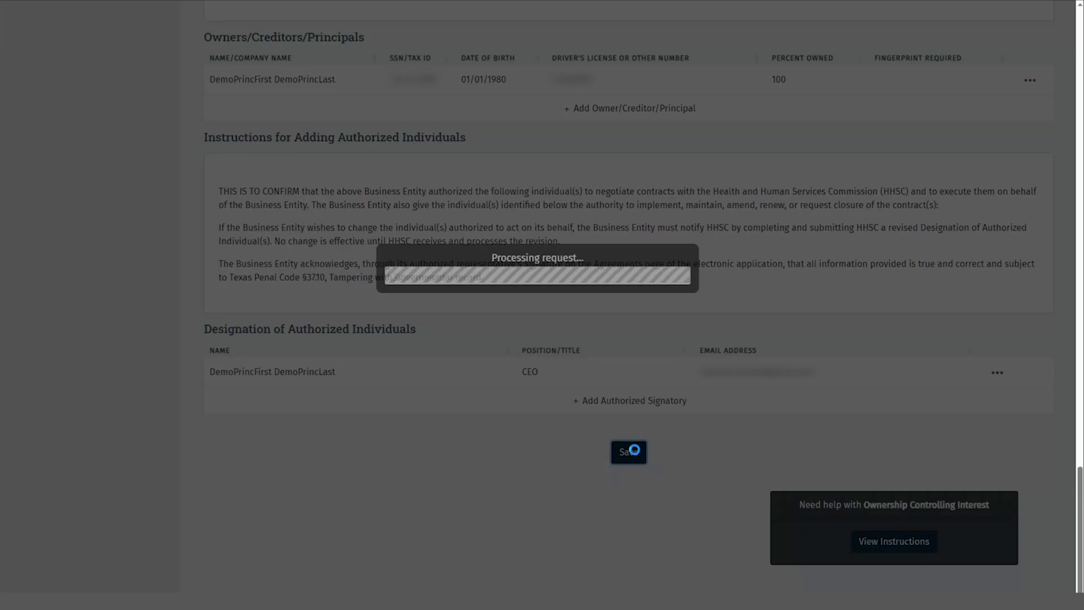
scroll(279, 332, "up", 20)
scroll(136, 291, "up", 5)
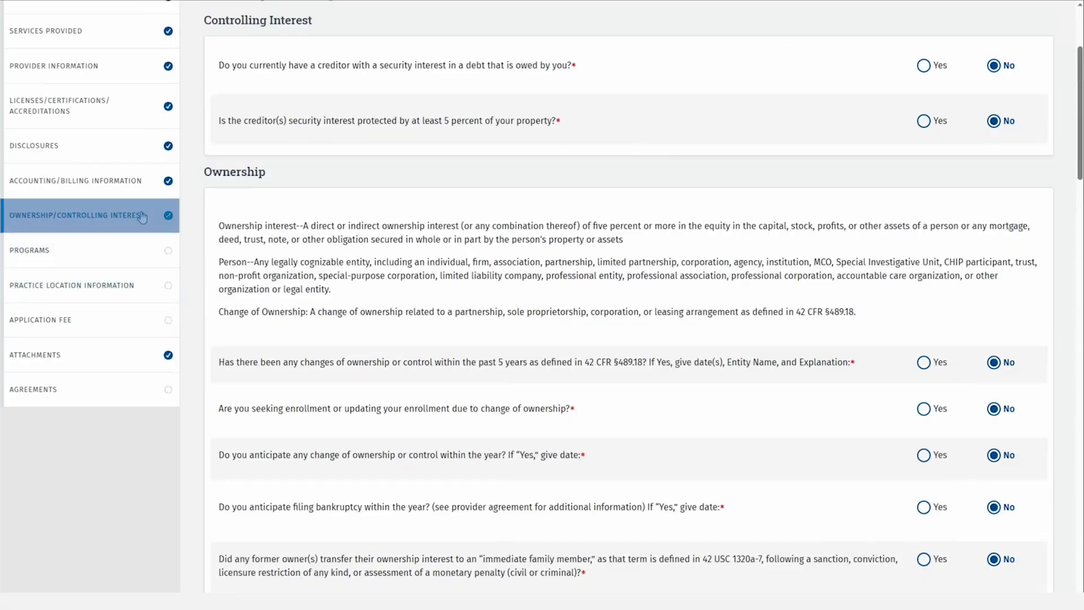
Answer No for every program except Yes for Long Term Care Services, and save Programs
left_click(92, 244)
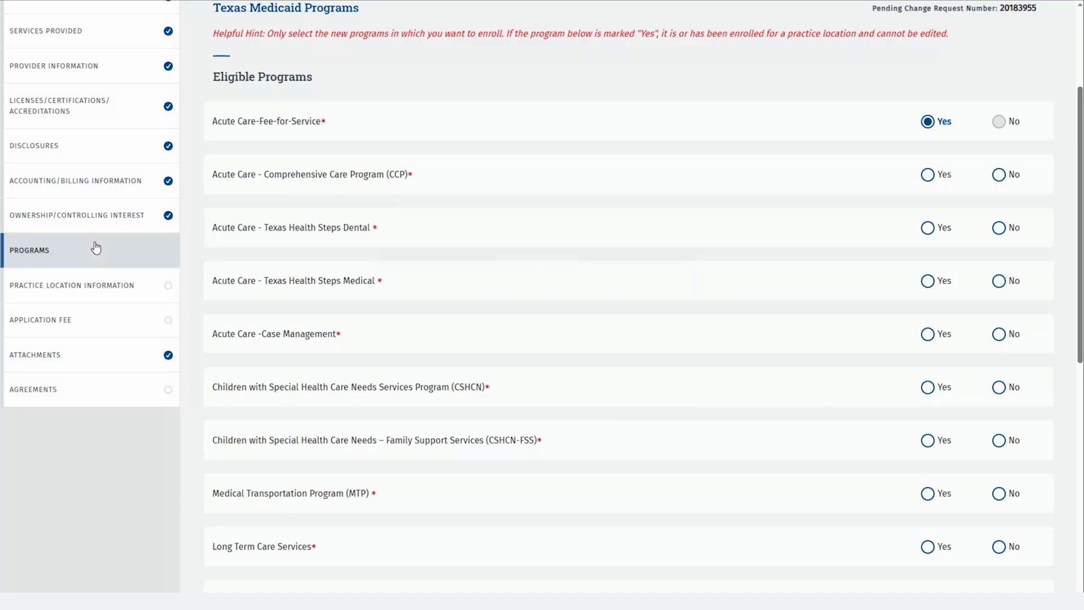
left_click(999, 175)
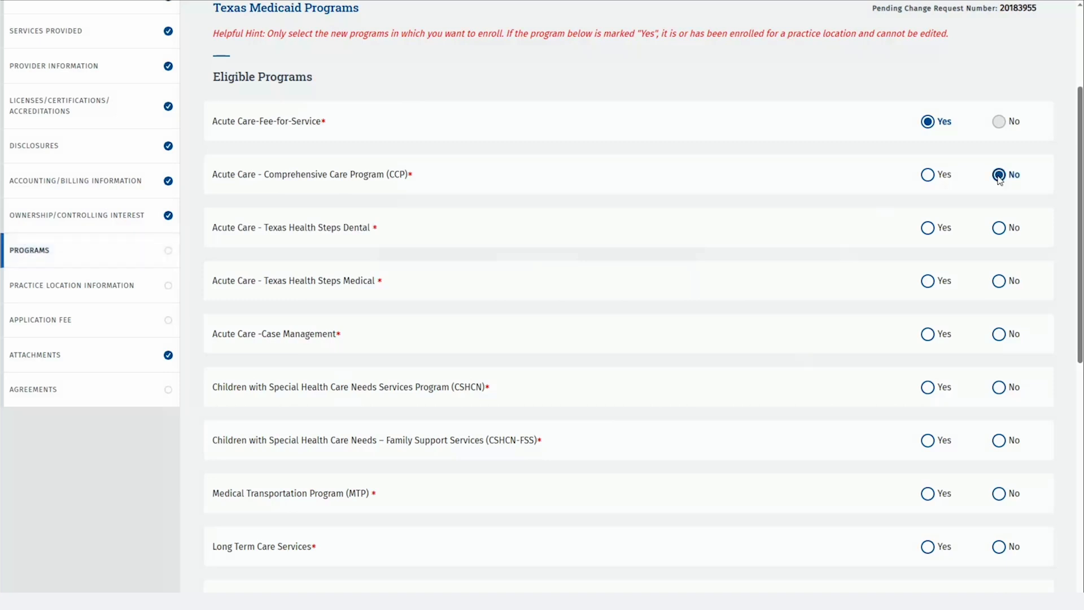
key("Tab")
key("Right")
key("Left")
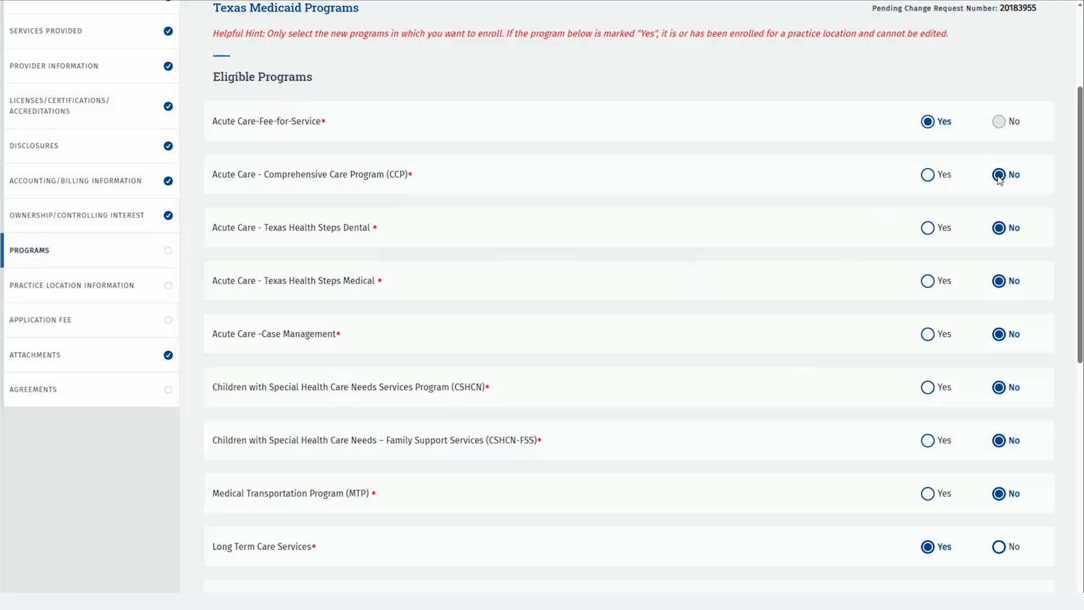
key("Tab")
key("Right")
key("Tab")
key("Right")
key("Tab")
key("Right")
key("Tab")
key("Tab")
key("Tab")
key("Tab")
key("Tab")
key("Right")
key("Tab")
key("Right")
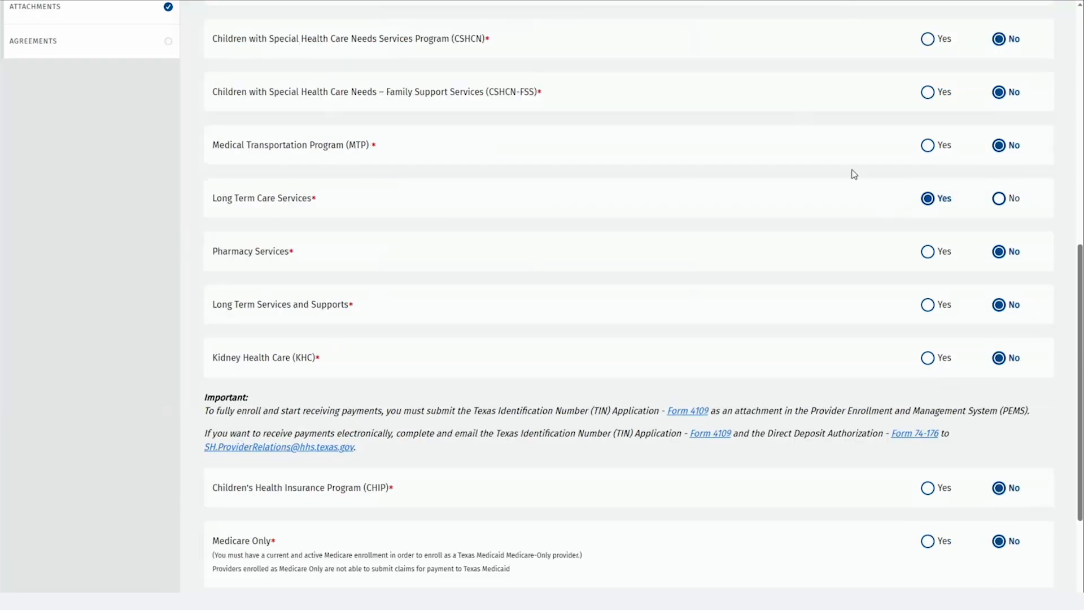
scroll(923, 196, "down", 3)
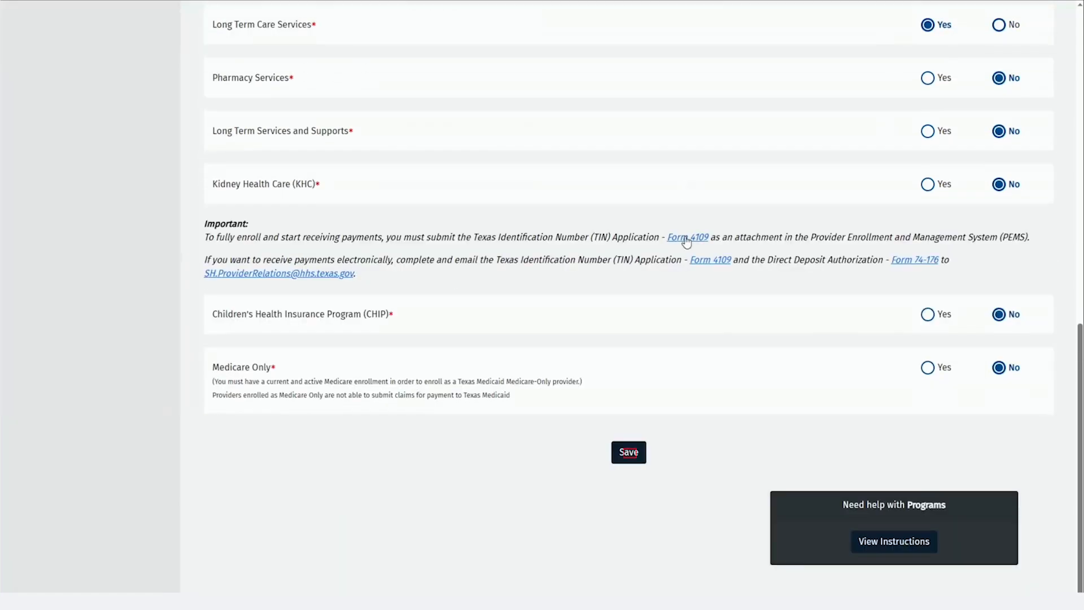
left_click(636, 454)
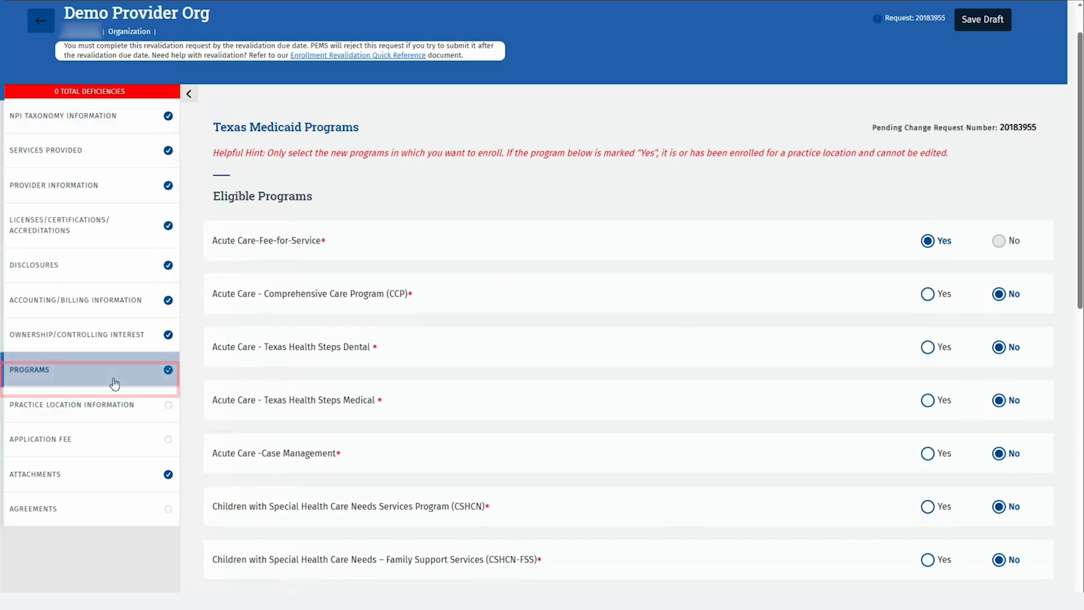
left_click(142, 408)
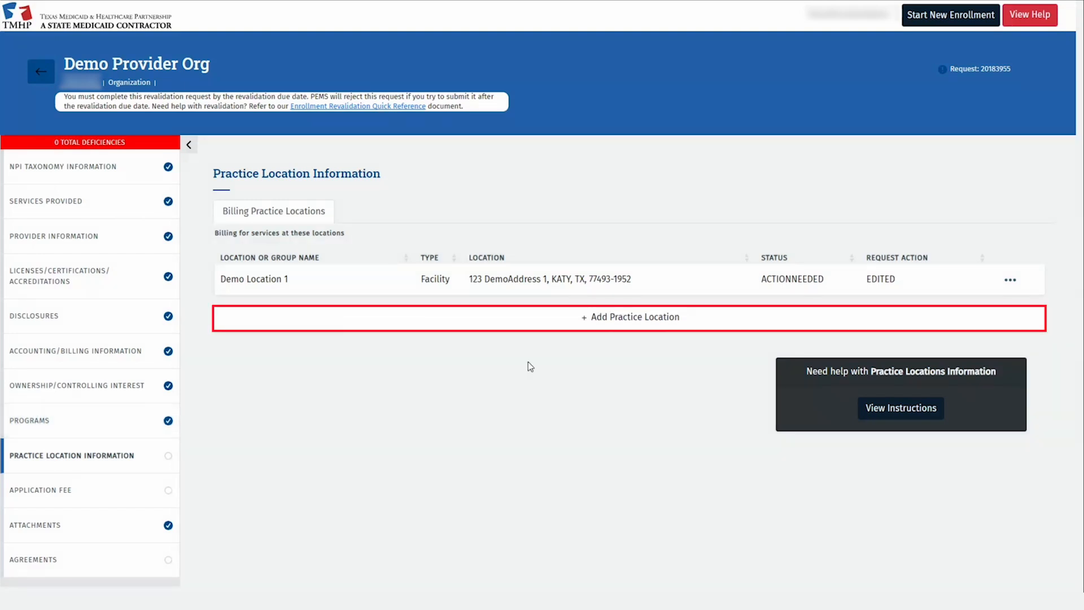
left_click(718, 326)
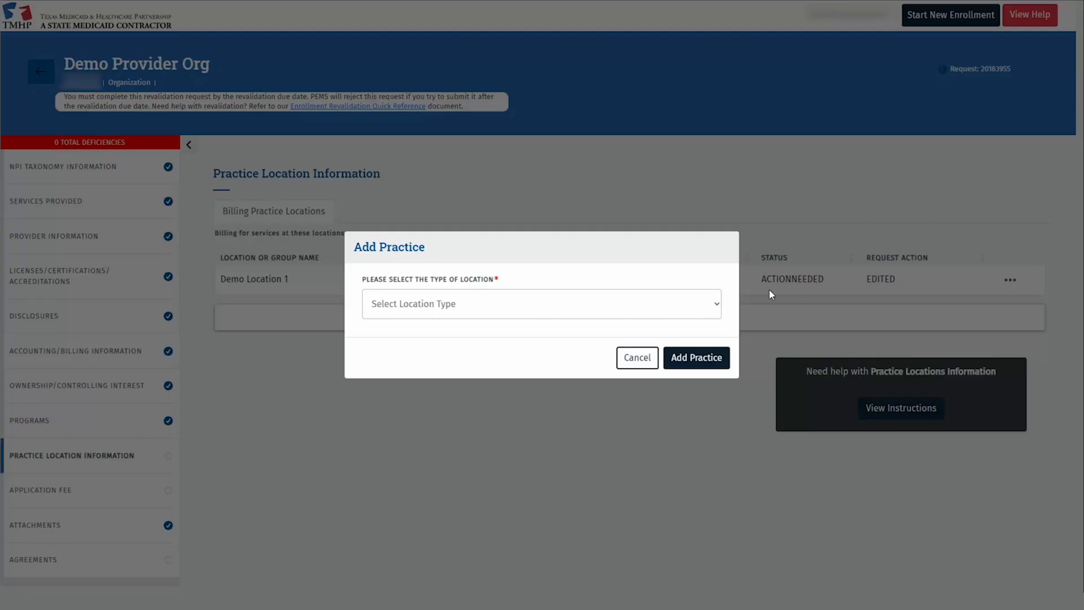
left_click(720, 305)
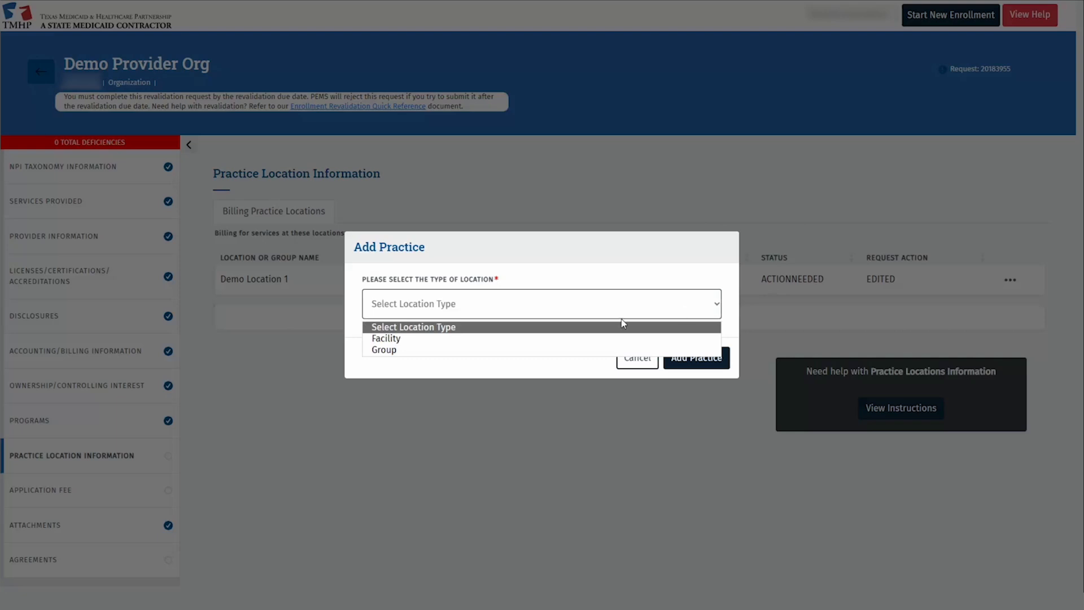
left_click(544, 339)
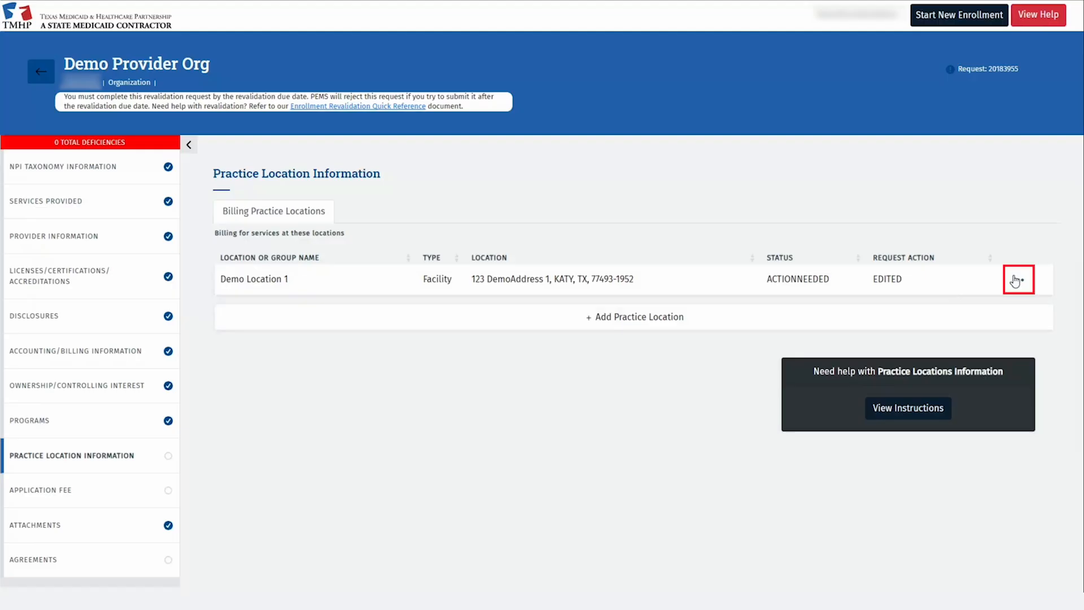
left_click(1016, 280)
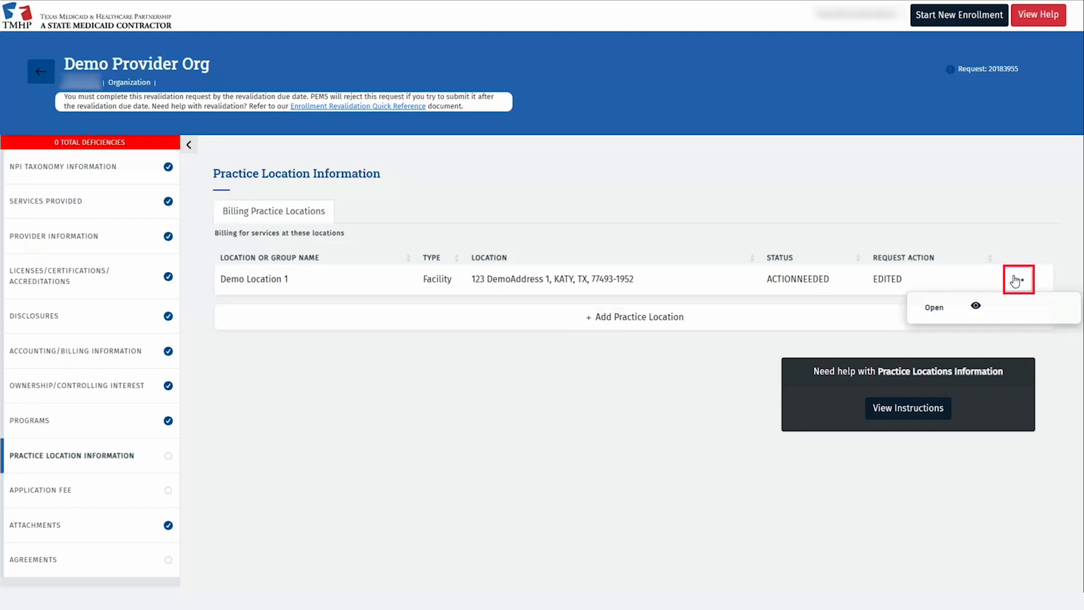
Open Demo Location 1, keep its address despite failed verification, and save its Basic Information
left_click(999, 311)
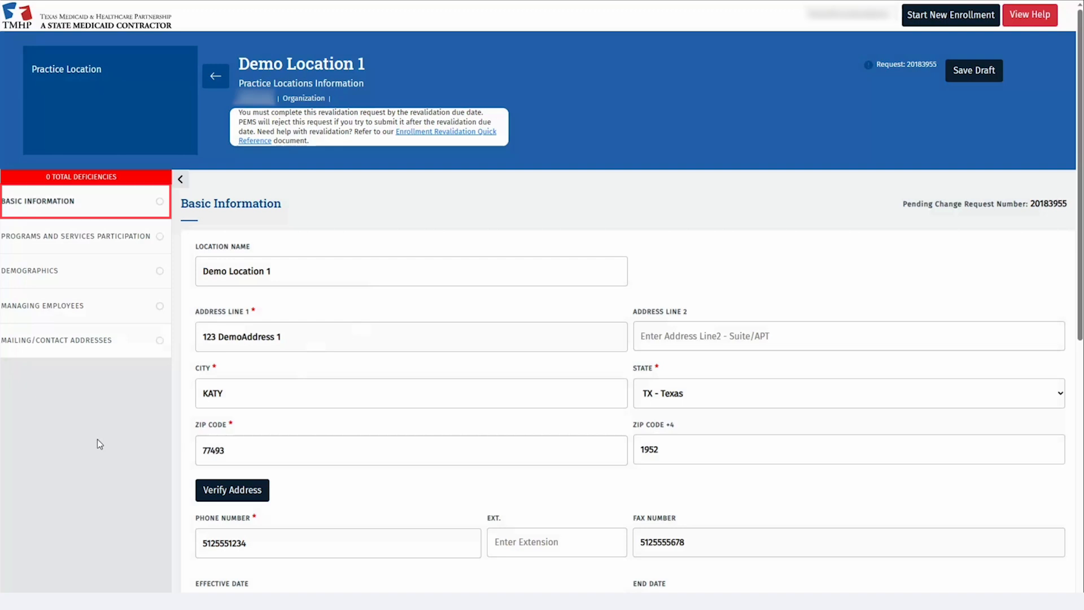
scroll(97, 439, "down", 3)
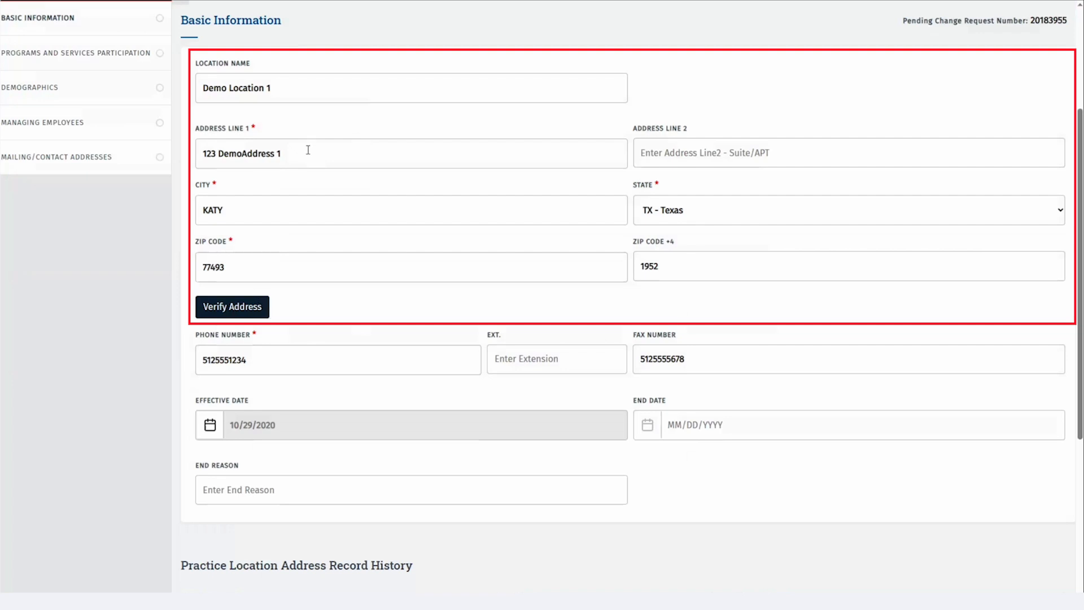
left_click(261, 307)
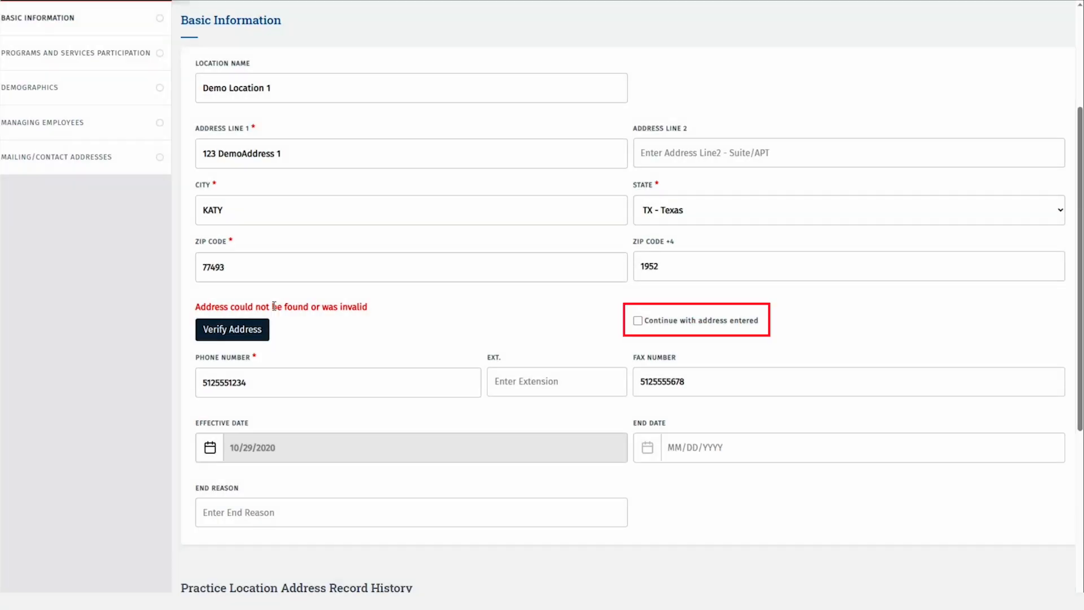
left_click(638, 321)
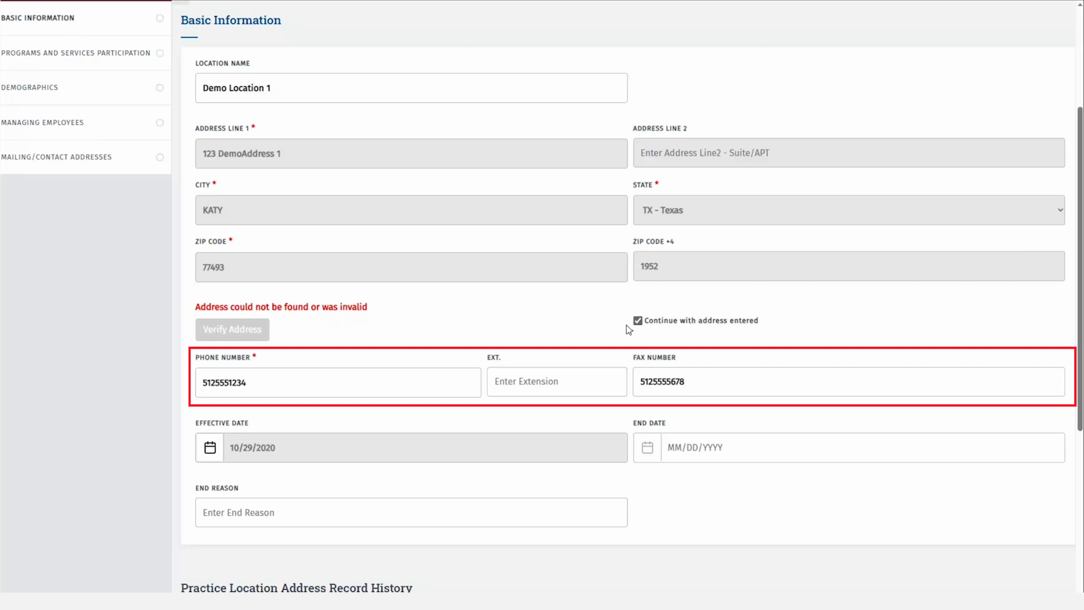
scroll(626, 324, "down", 2)
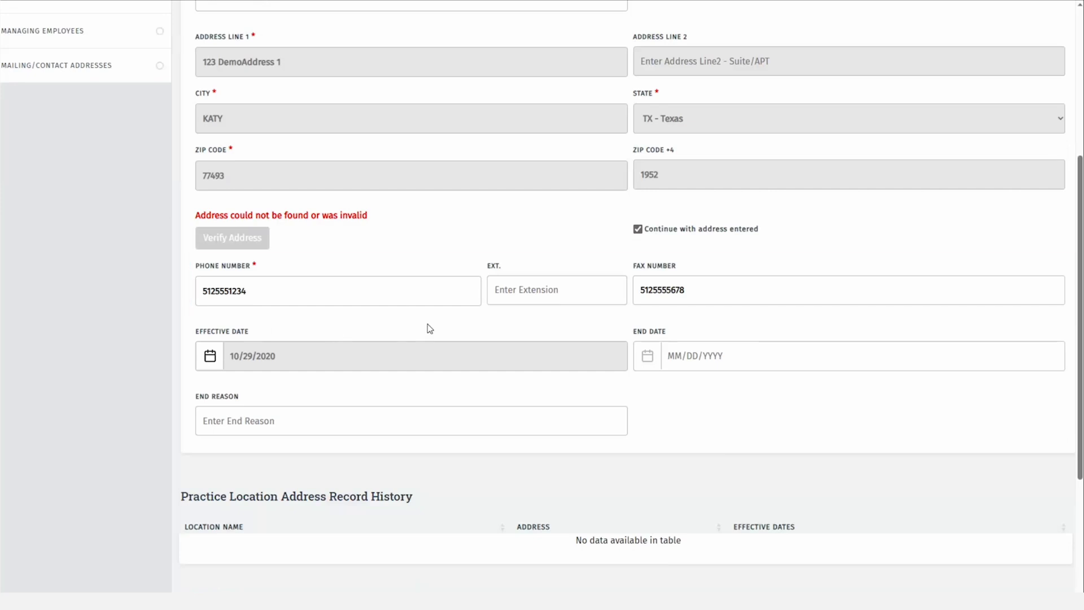
scroll(429, 327, "down", 5)
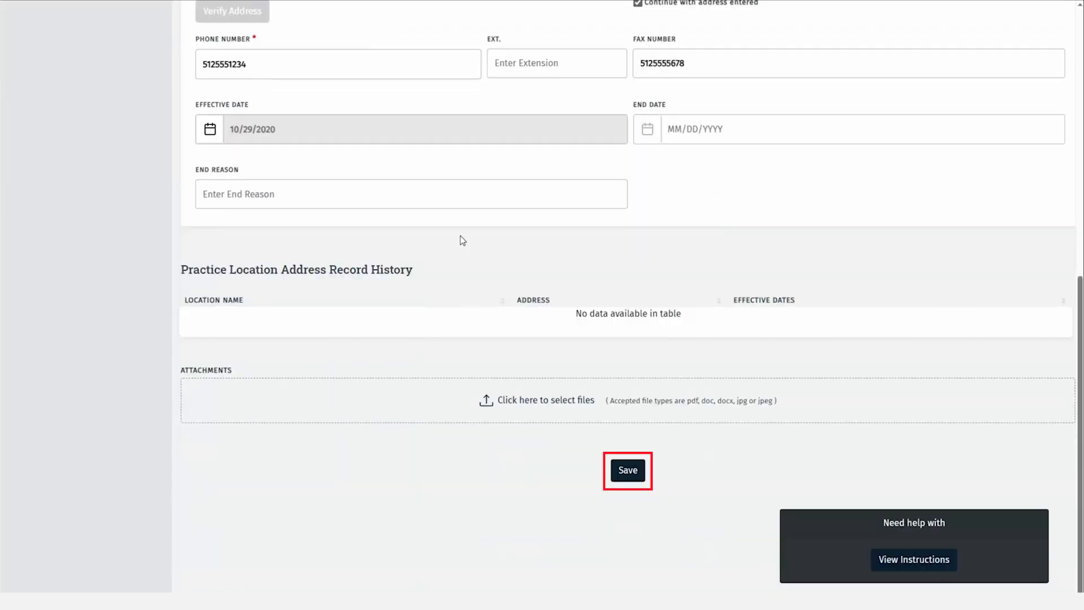
left_click(628, 470)
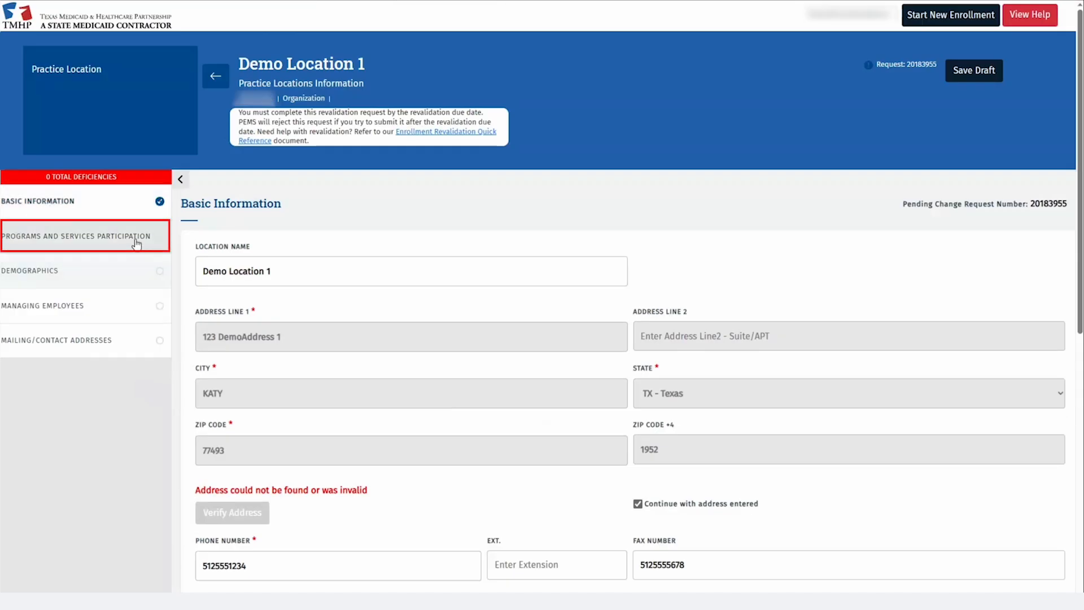
Change Demo Location 1's surety bond expiration date to 12/14/2026 and save it
left_click(135, 234)
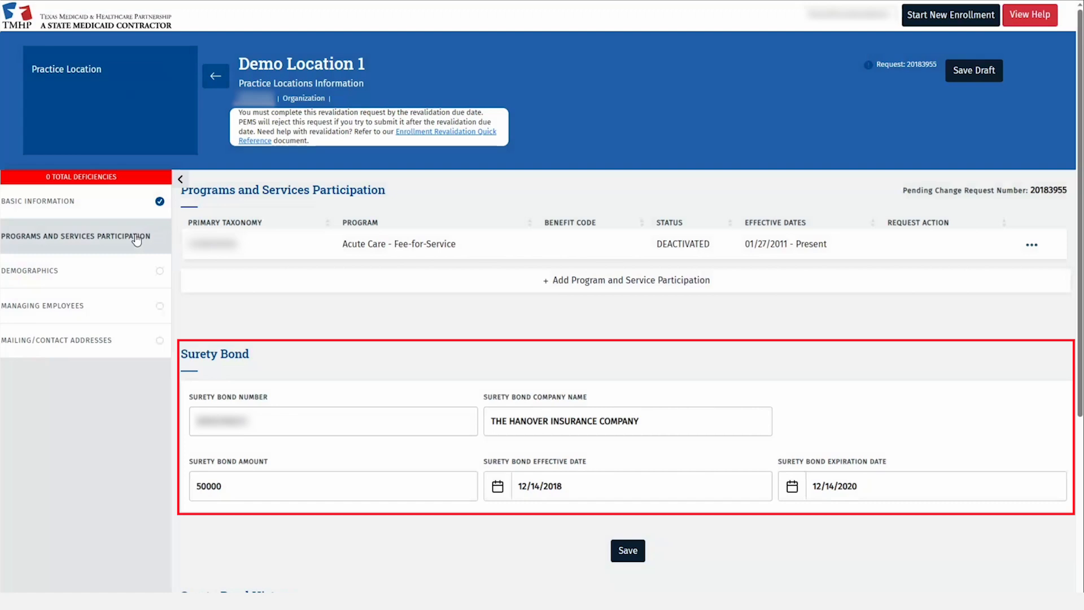
scroll(169, 310, "down", 3)
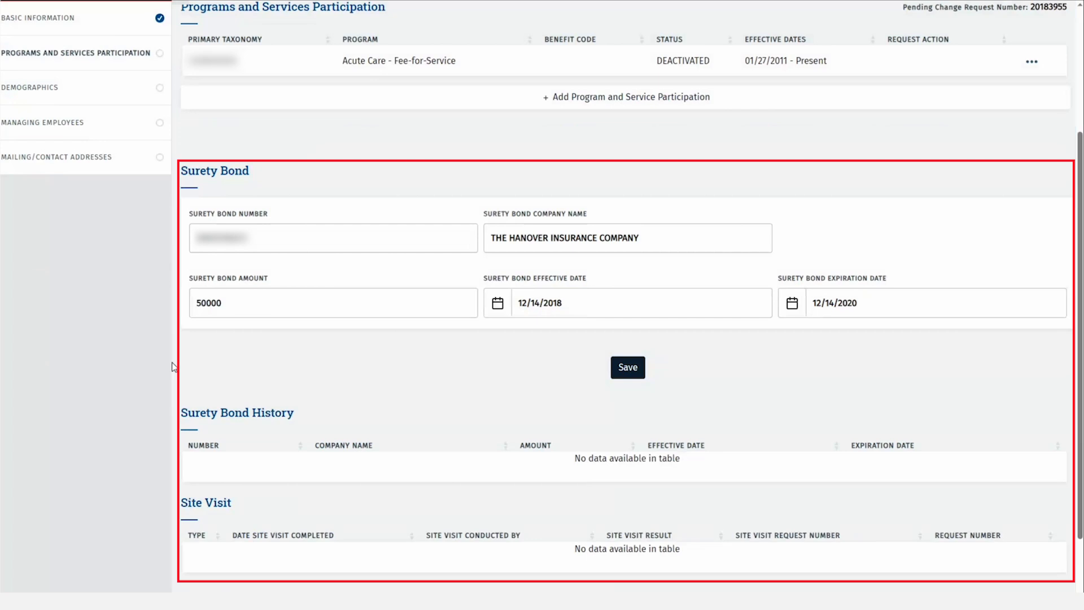
left_click(863, 303)
key("BackSpace")
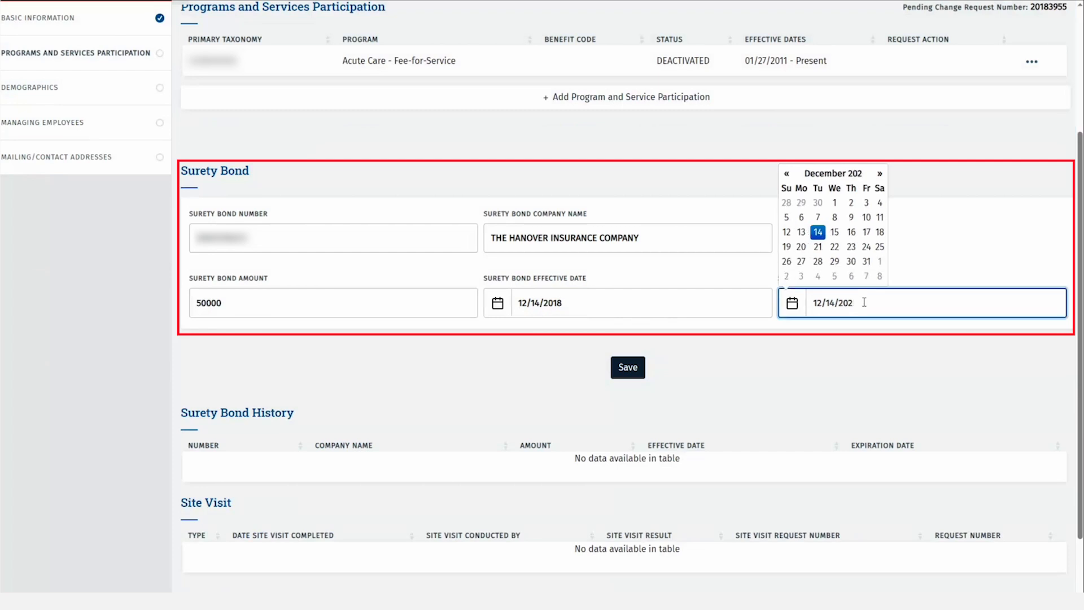
type("6")
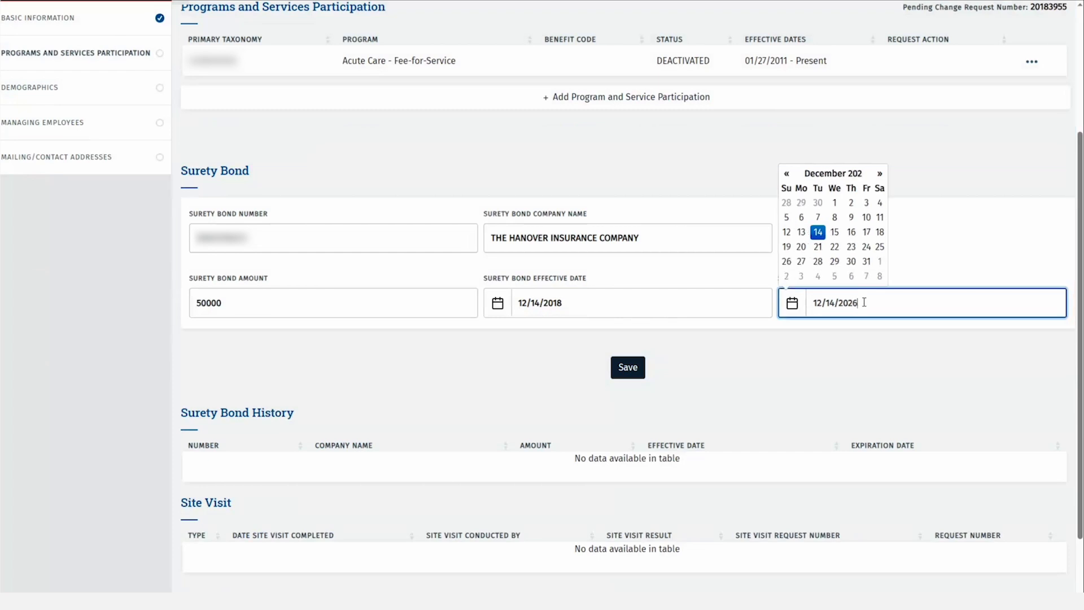
left_click(628, 368)
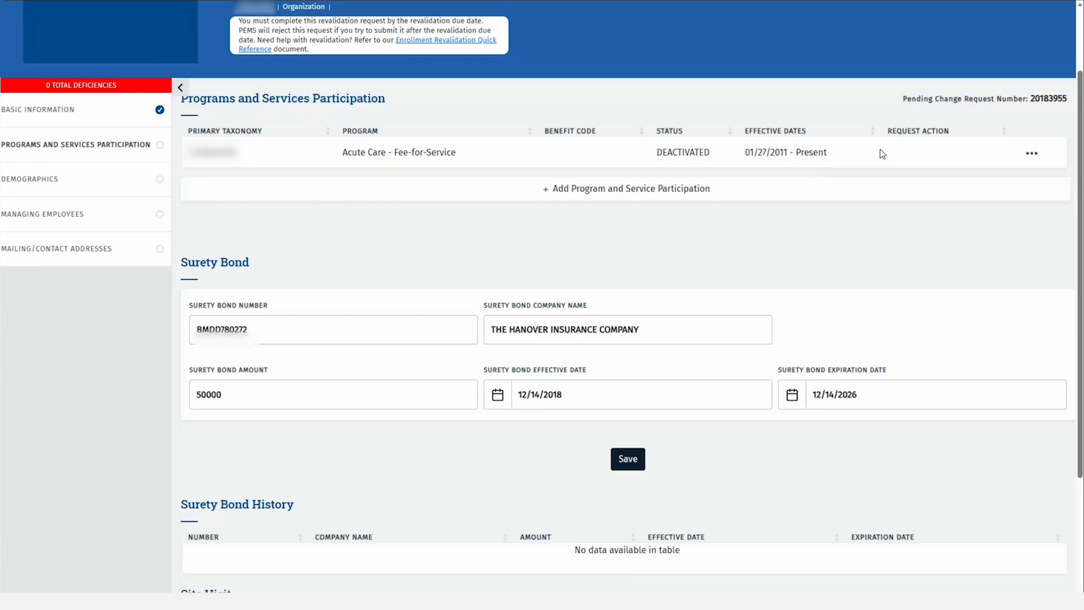
left_click(1032, 155)
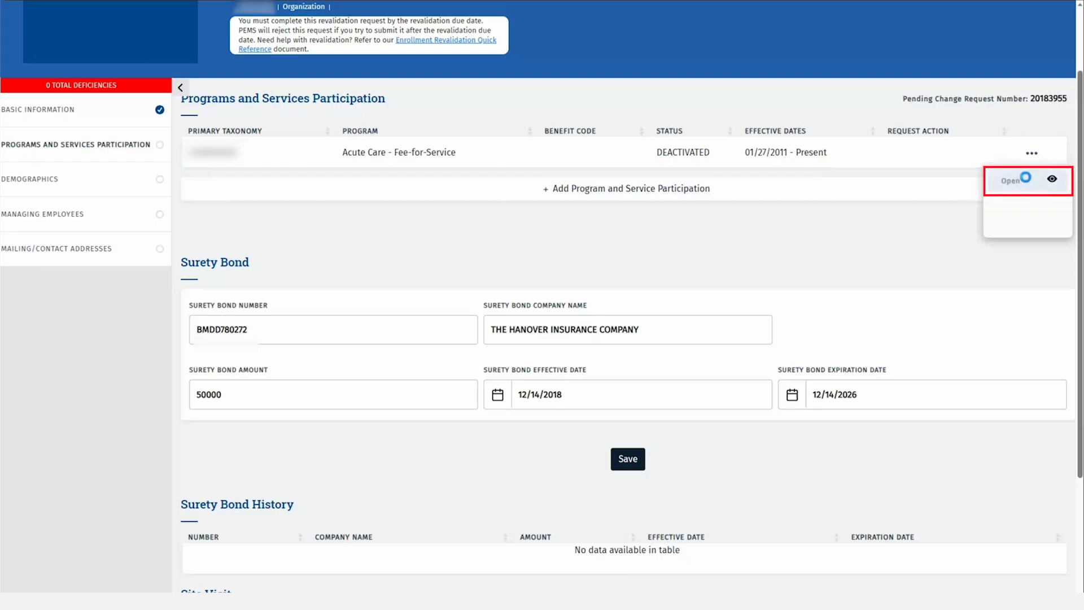
Open the Acute Care – Fee-for-Service participation and set 'end your participation' back to No
left_click(1024, 176)
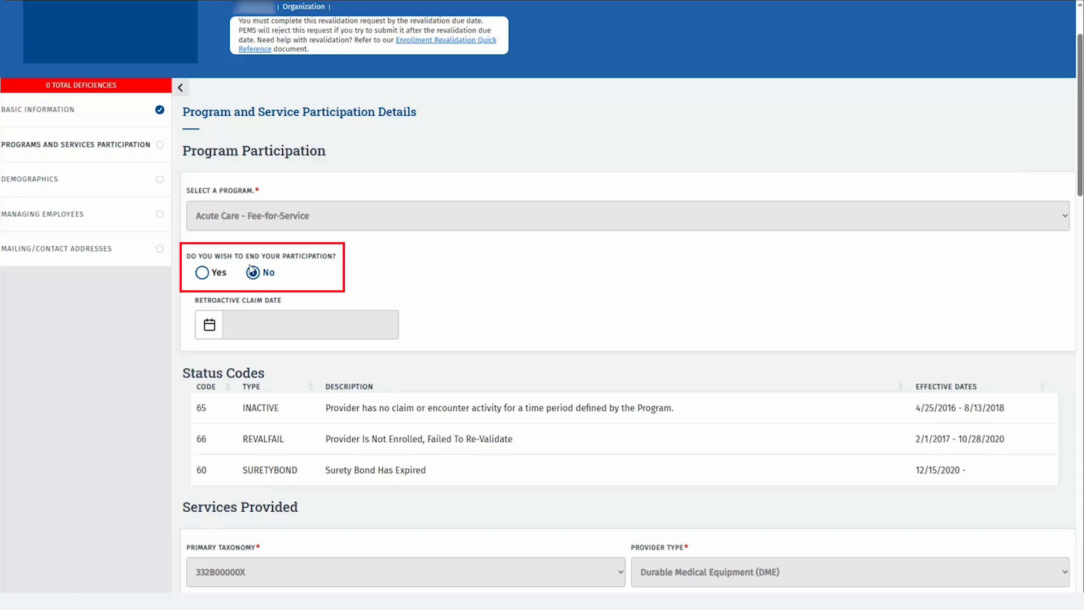
left_click(198, 273)
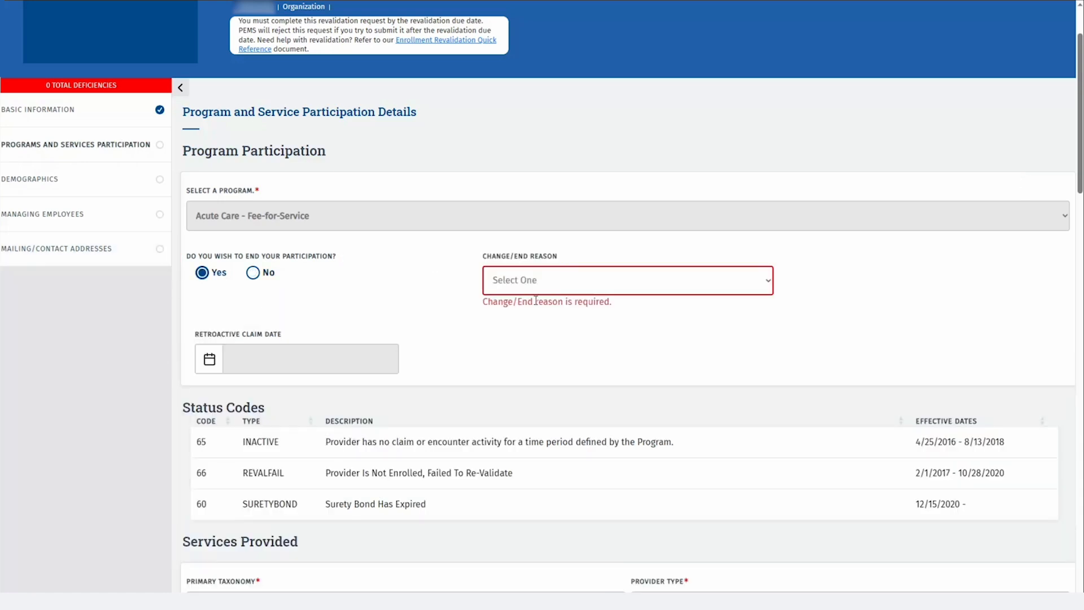
left_click(562, 291)
left_click(552, 338)
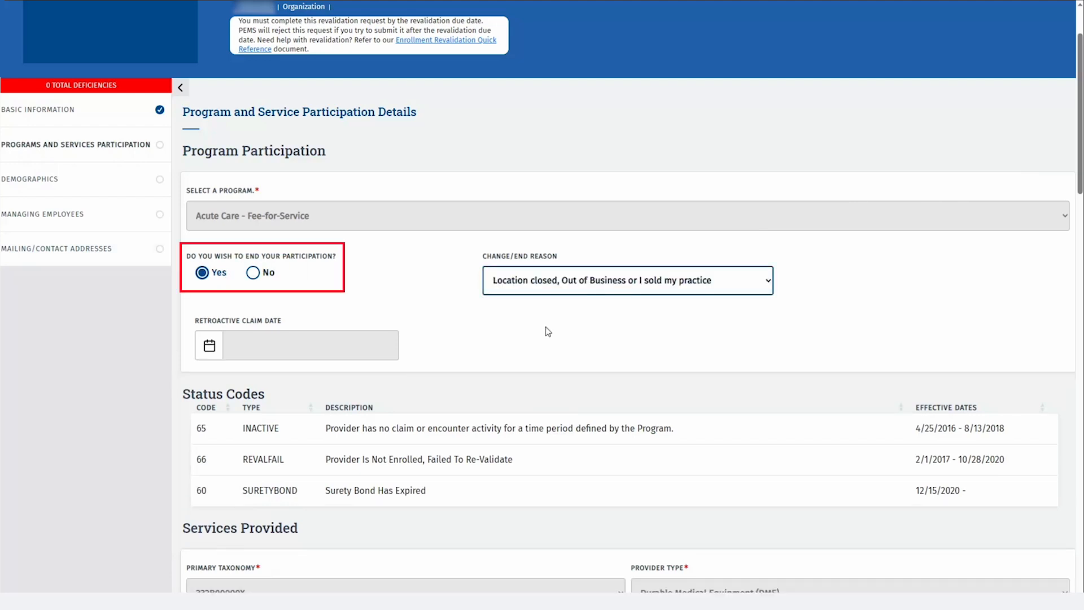
left_click(254, 273)
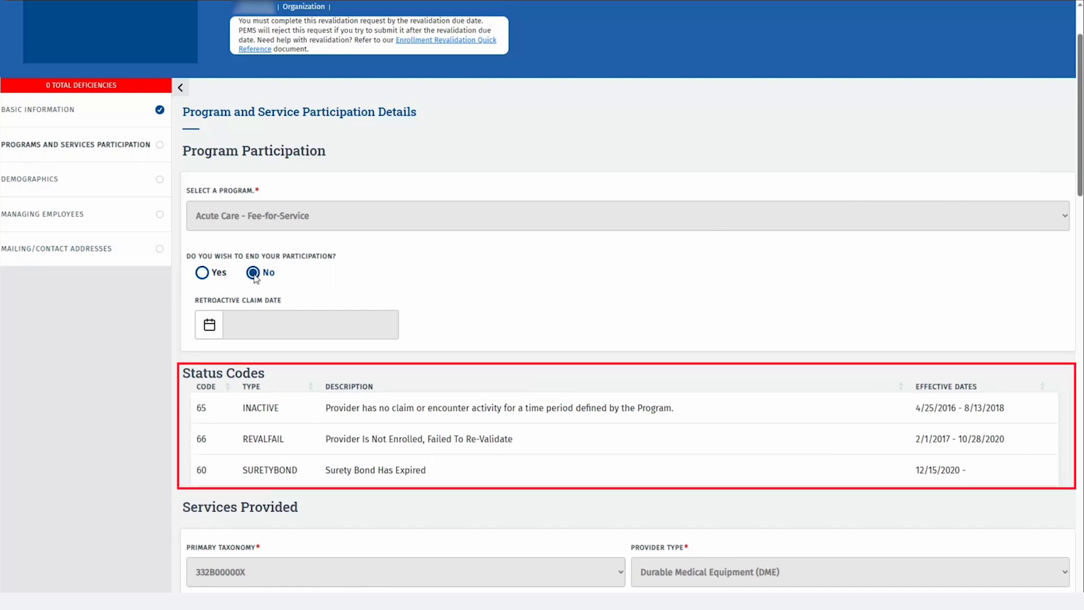
scroll(682, 276, "down", 3)
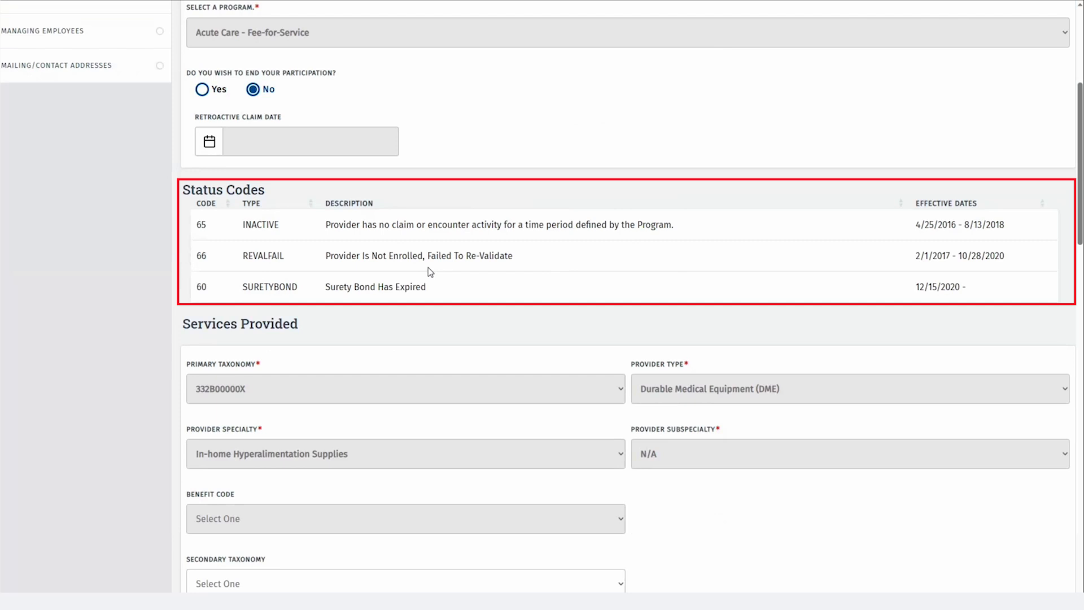
scroll(440, 277, "down", 8)
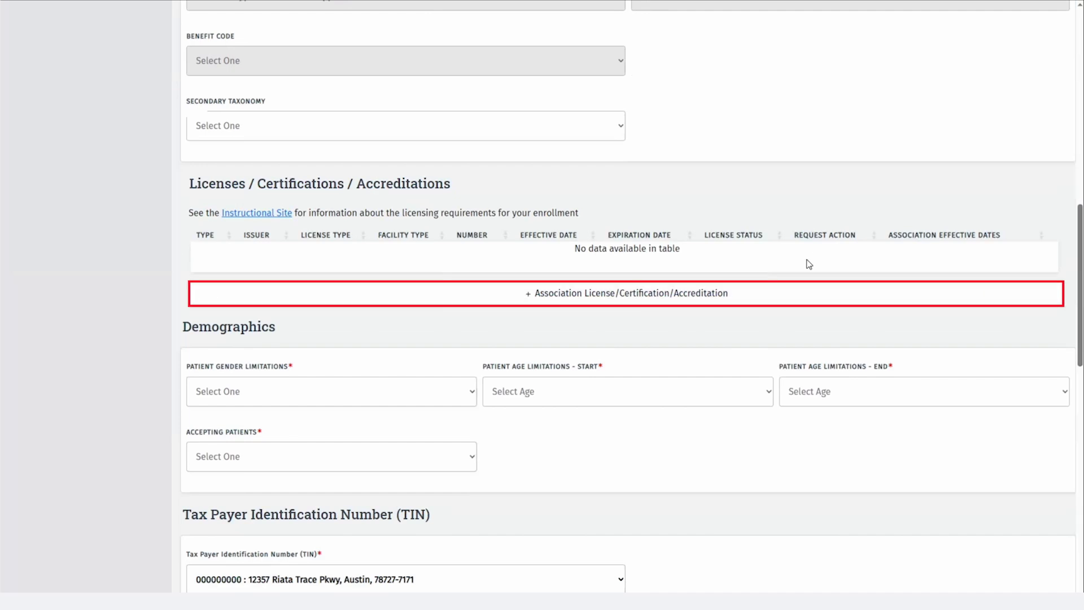
Add the CLIA accreditation 12345 to the Acute Care location's licenses table
left_click(687, 304)
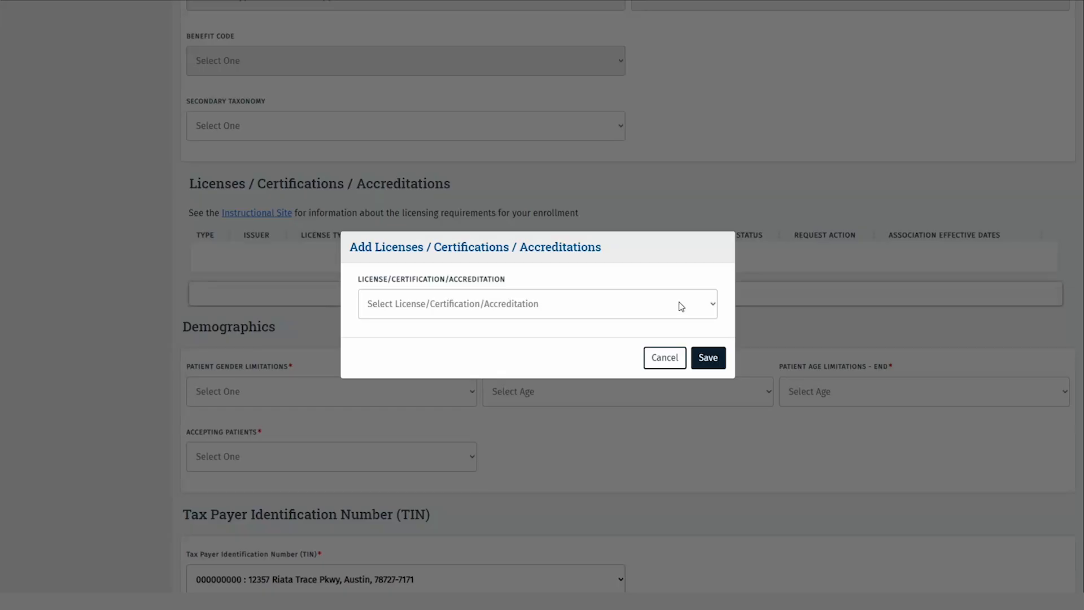
left_click(710, 307)
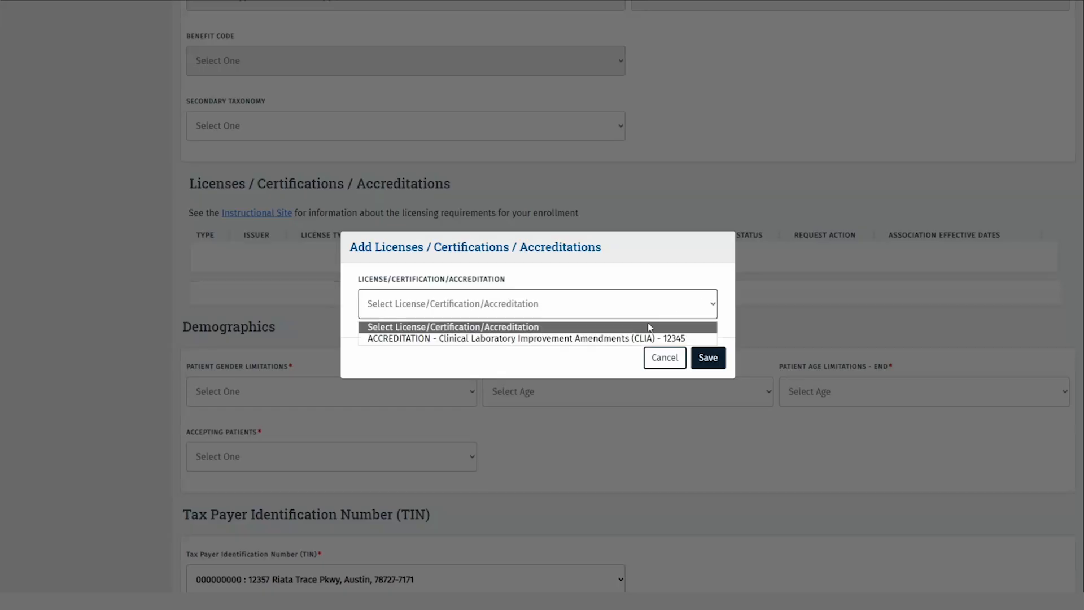
left_click(628, 339)
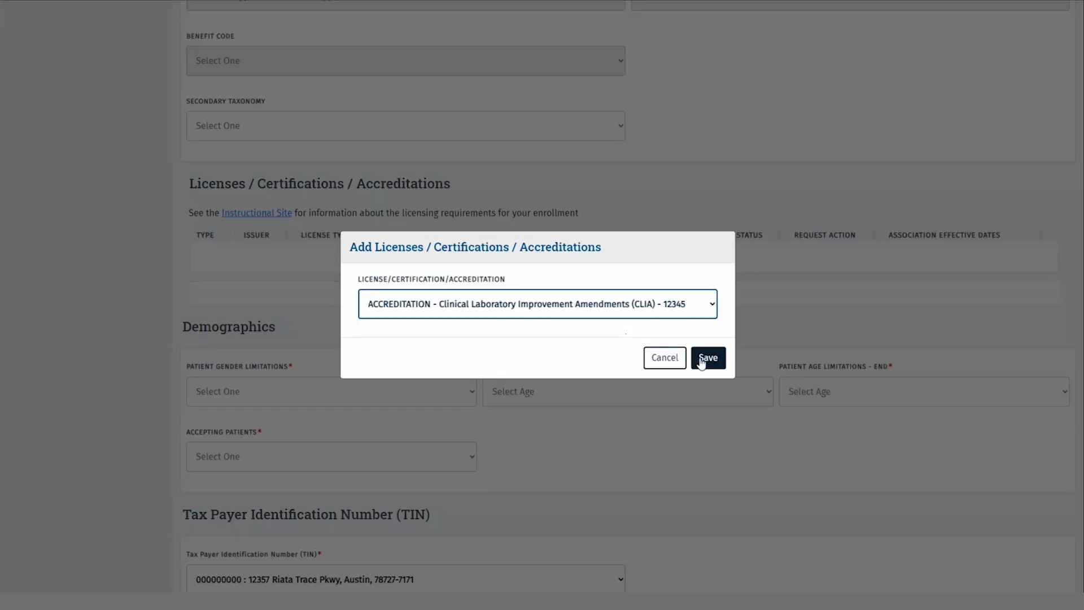
left_click(704, 358)
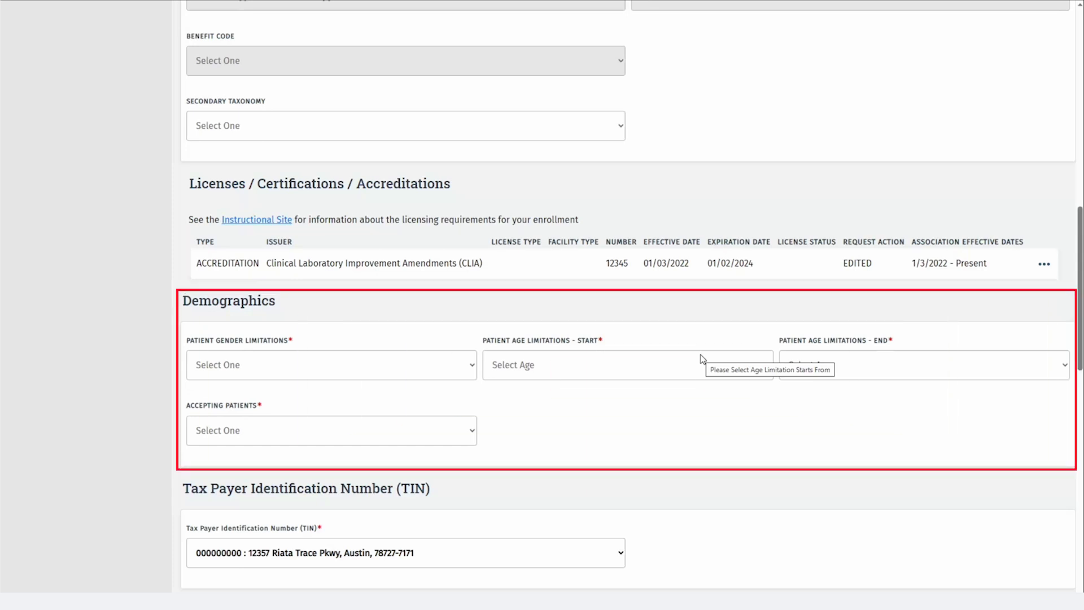
Set patient gender limitations to All, ages 0 through 18, and Accepting New Patients
left_click(474, 364)
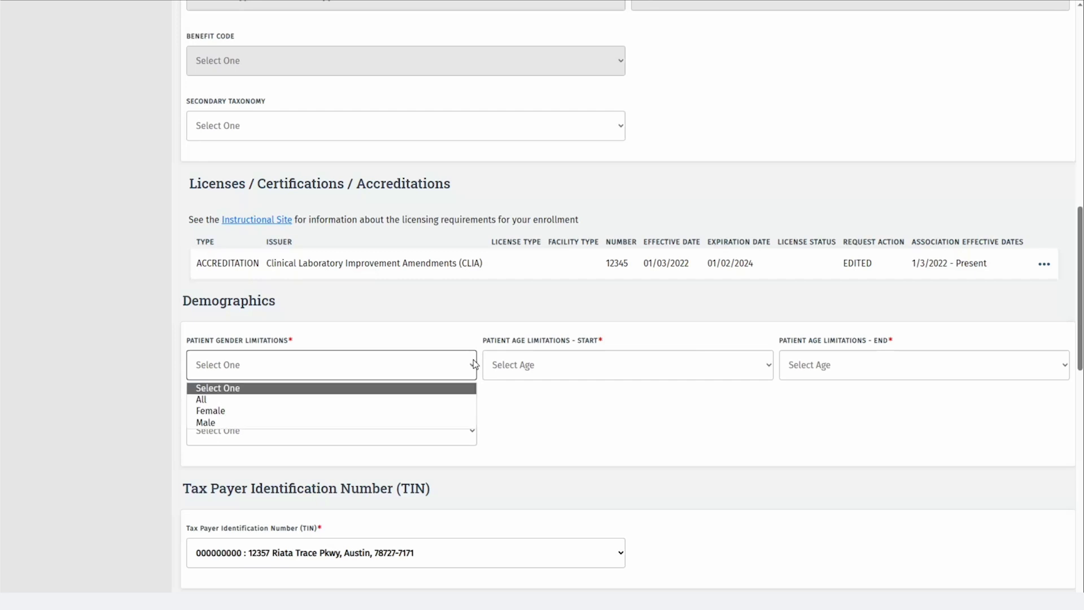
left_click(392, 399)
scroll(547, 409, "down", 3)
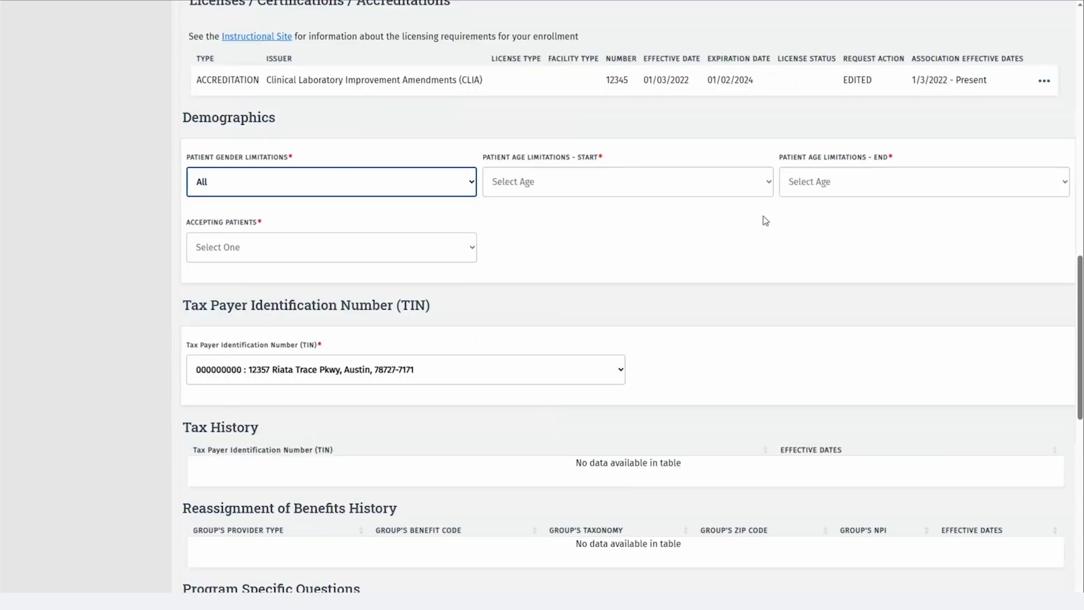
left_click(768, 189)
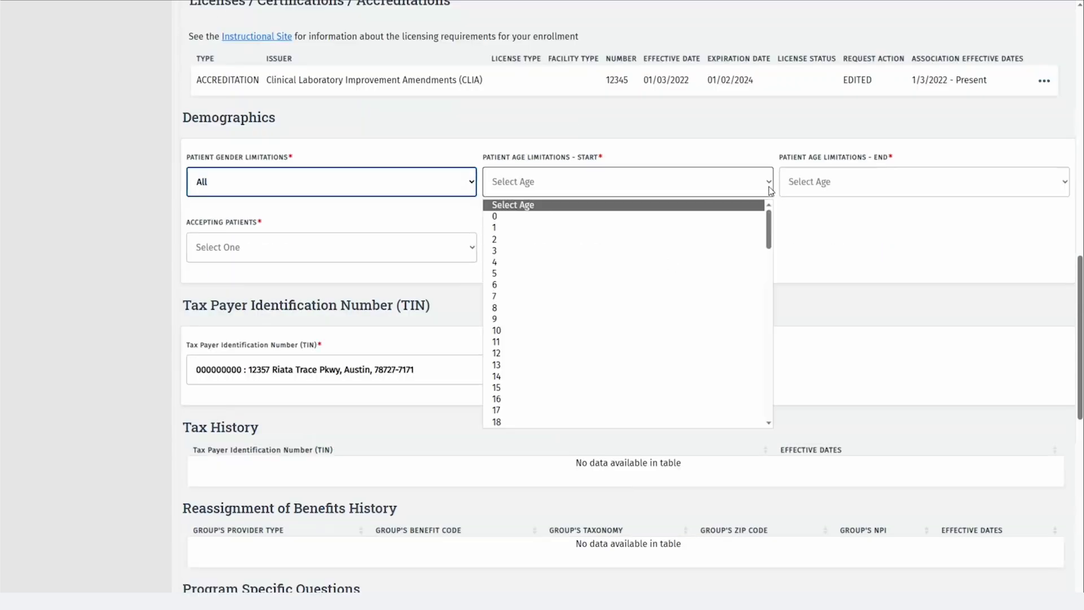
left_click(701, 217)
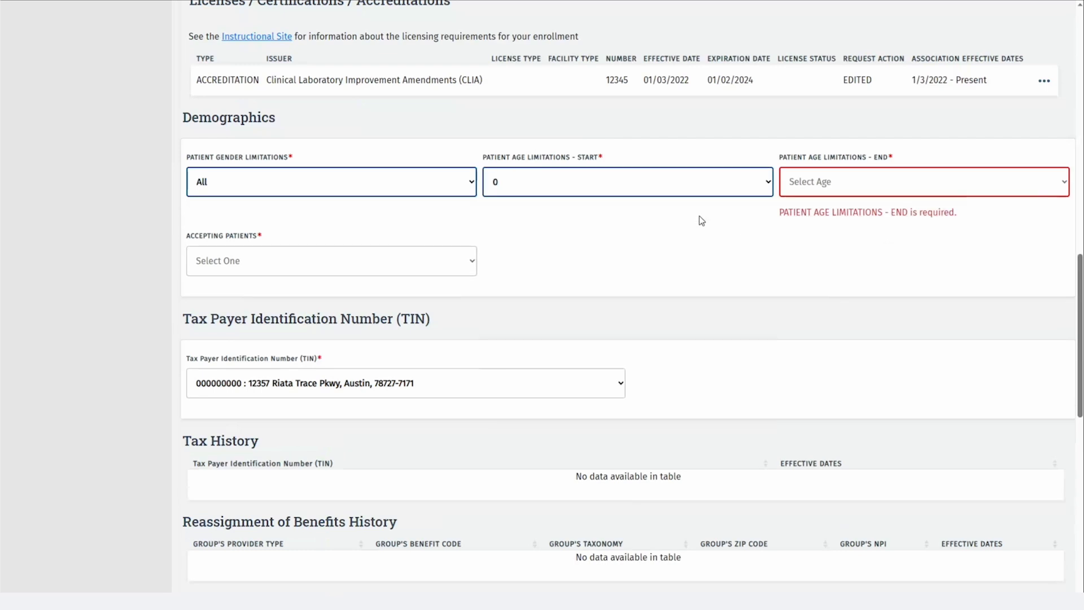
left_click(808, 188)
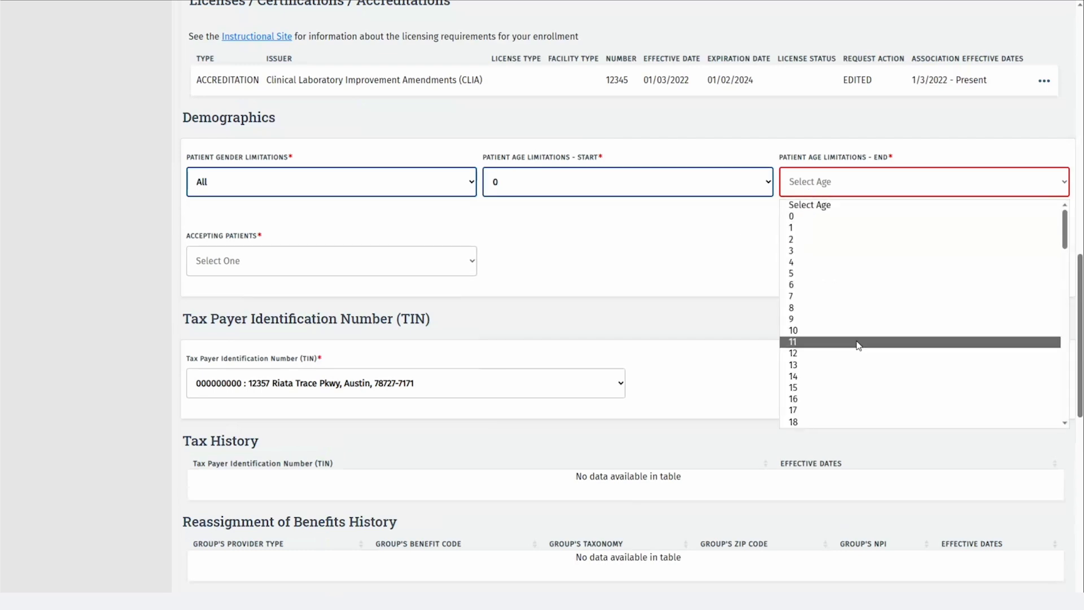
left_click(857, 422)
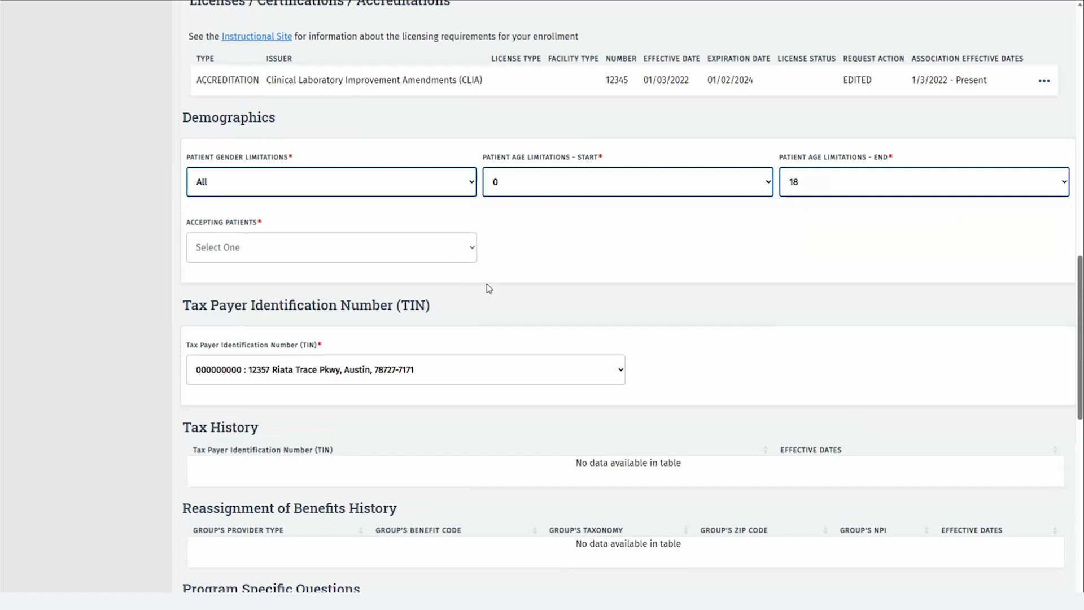
left_click(443, 250)
left_click(332, 317)
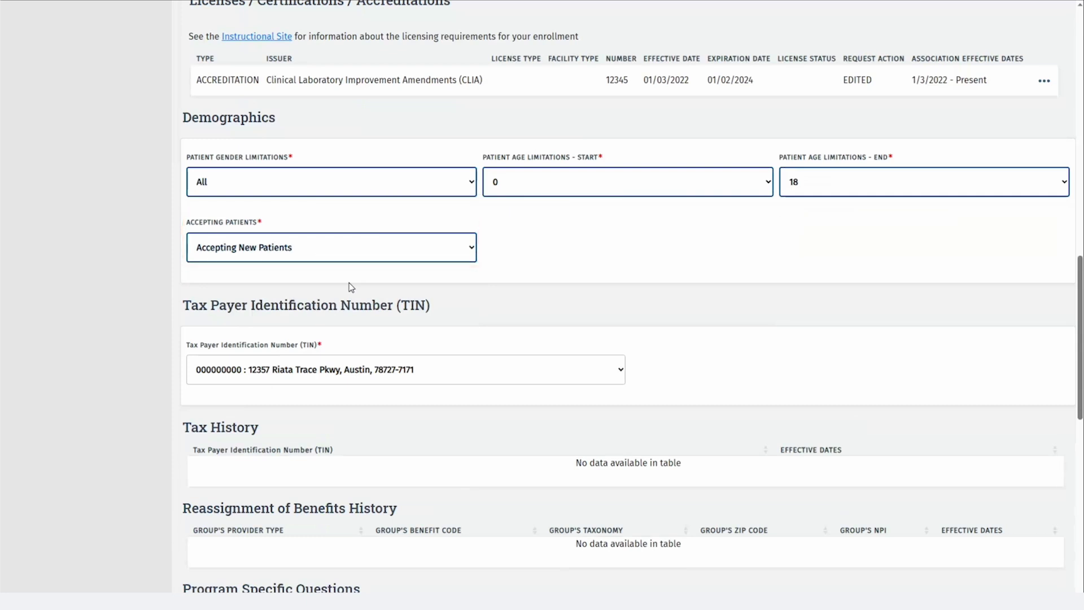
Keep the existing taxpayer identification number selected in the TIN dropdown
left_click(620, 364)
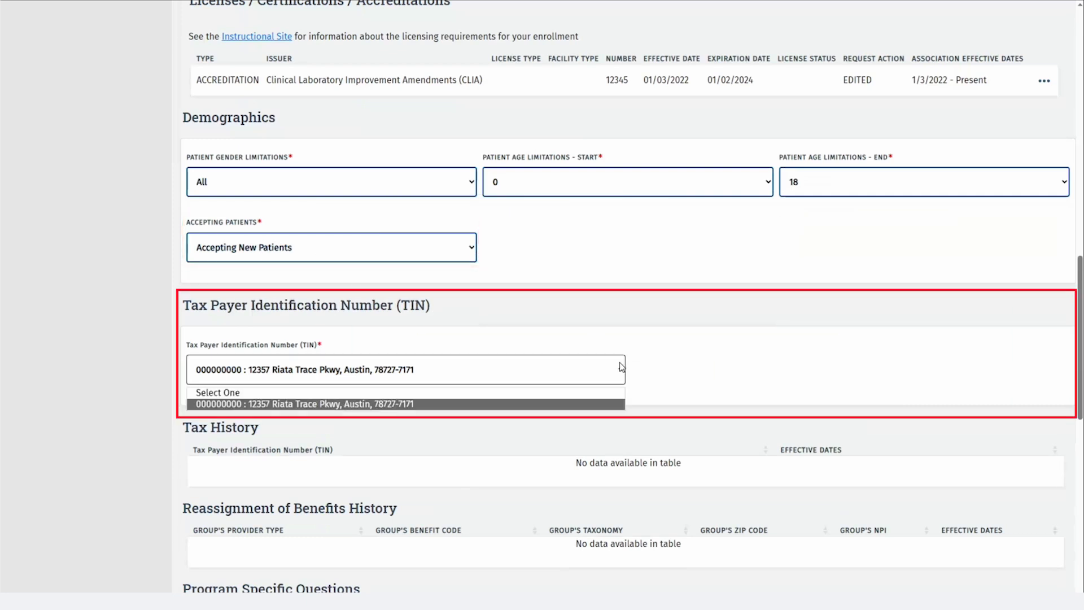
left_click(621, 367)
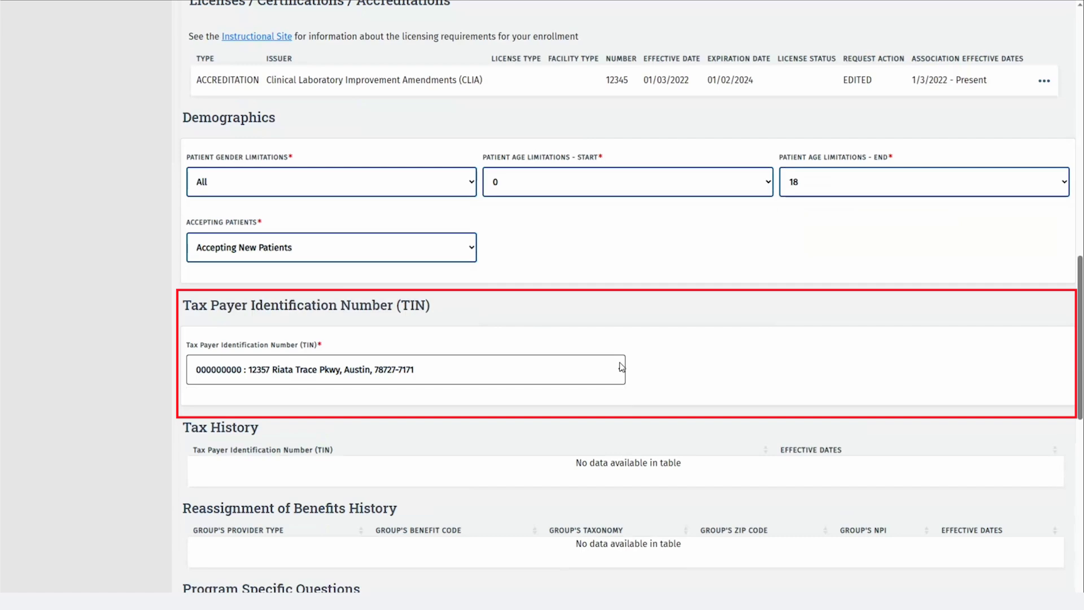
scroll(621, 367, "down", 5)
scroll(620, 366, "down", 5)
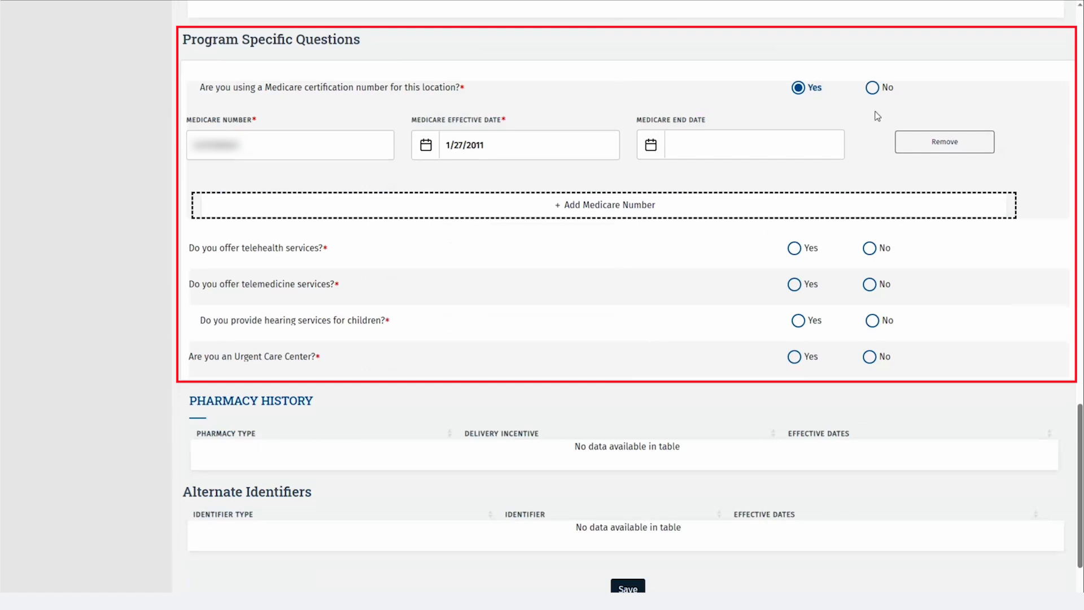
Try answering No to Medicare certification with waiver text 'reason for waiver', then revert to Yes
left_click(872, 89)
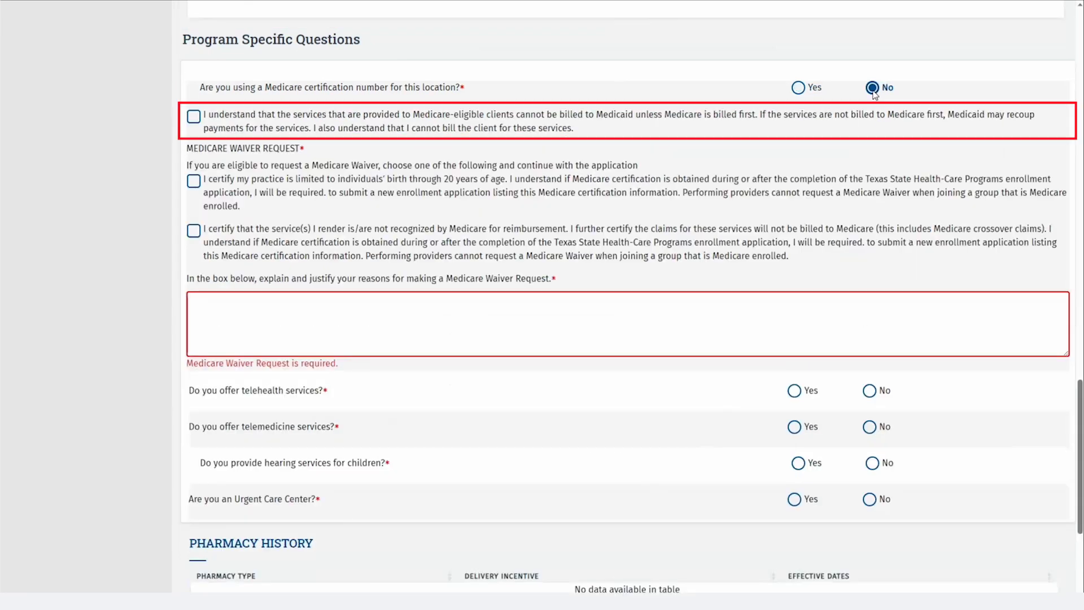
left_click(553, 126)
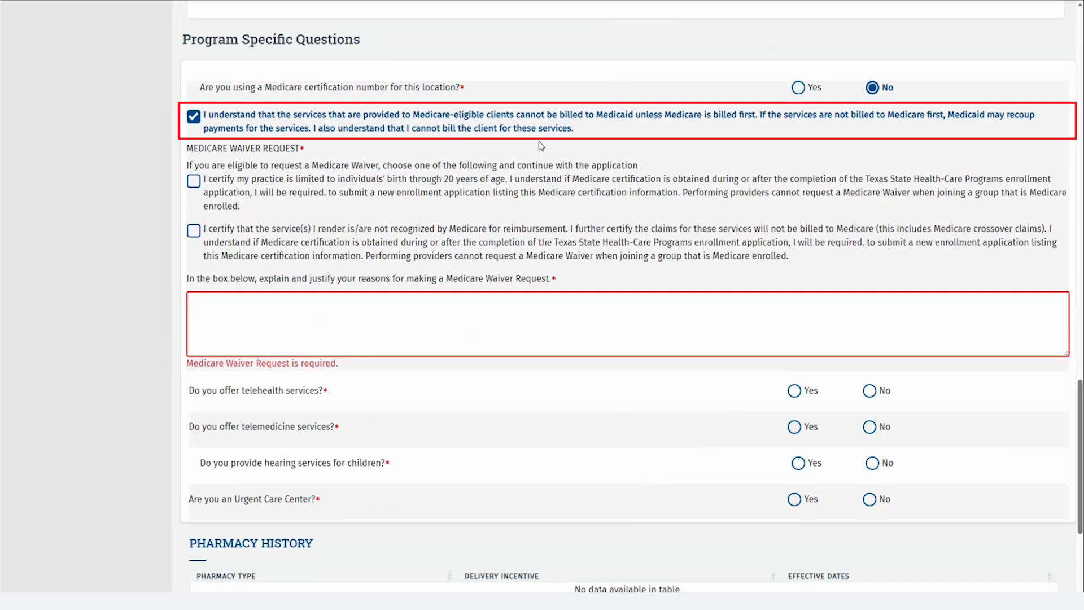
left_click(434, 180)
left_click(286, 304)
type("reason for waiver")
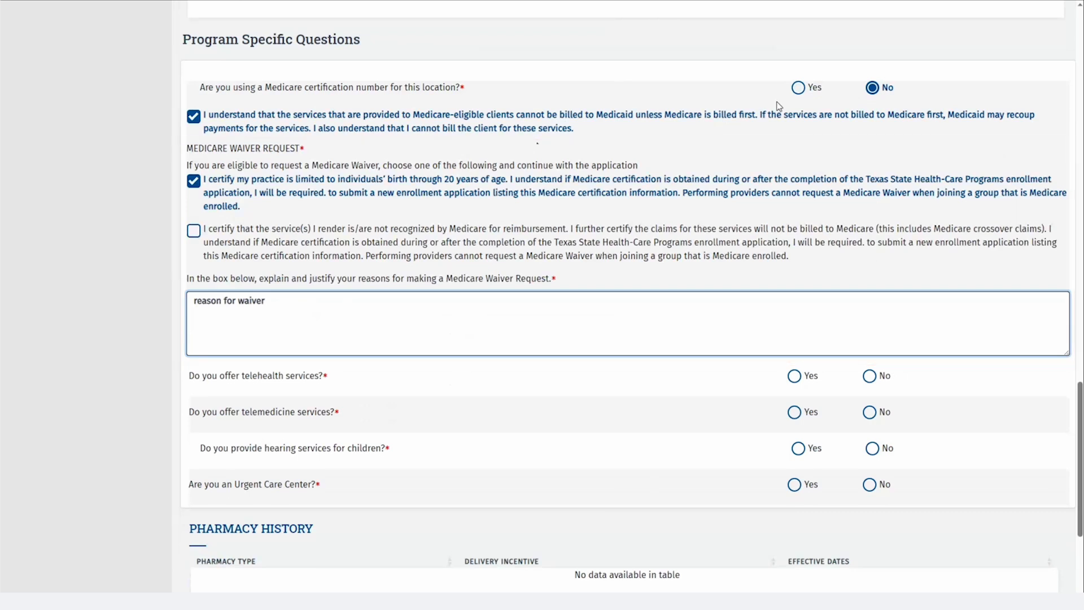
left_click(798, 89)
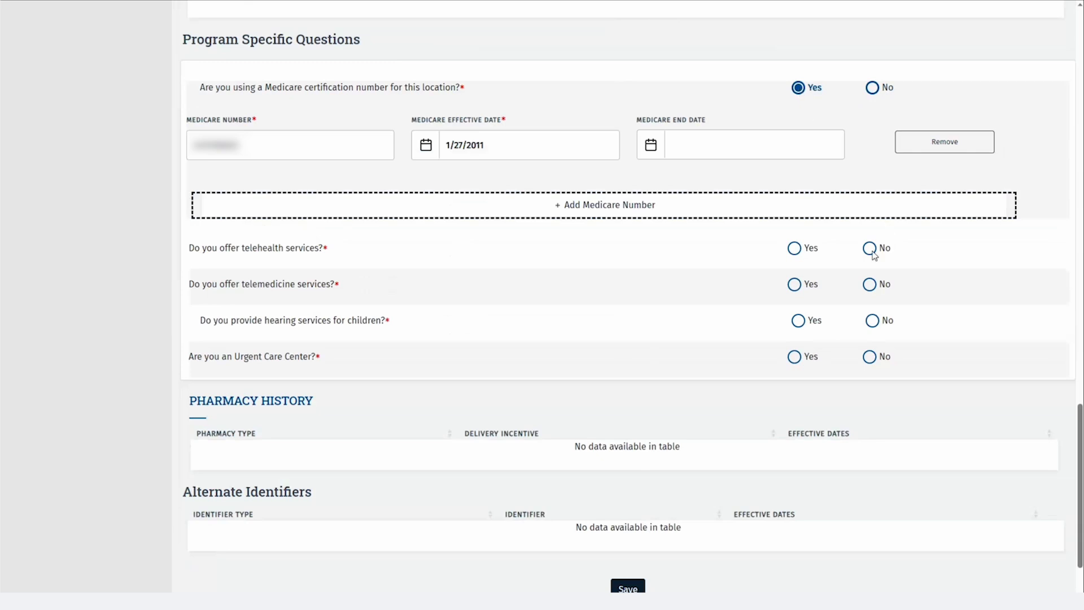
Answer No to both the telehealth and telemedicine services questions
scroll(872, 257, "up", 2)
scroll(872, 260, "down", 4)
left_click(868, 157)
left_click(869, 192)
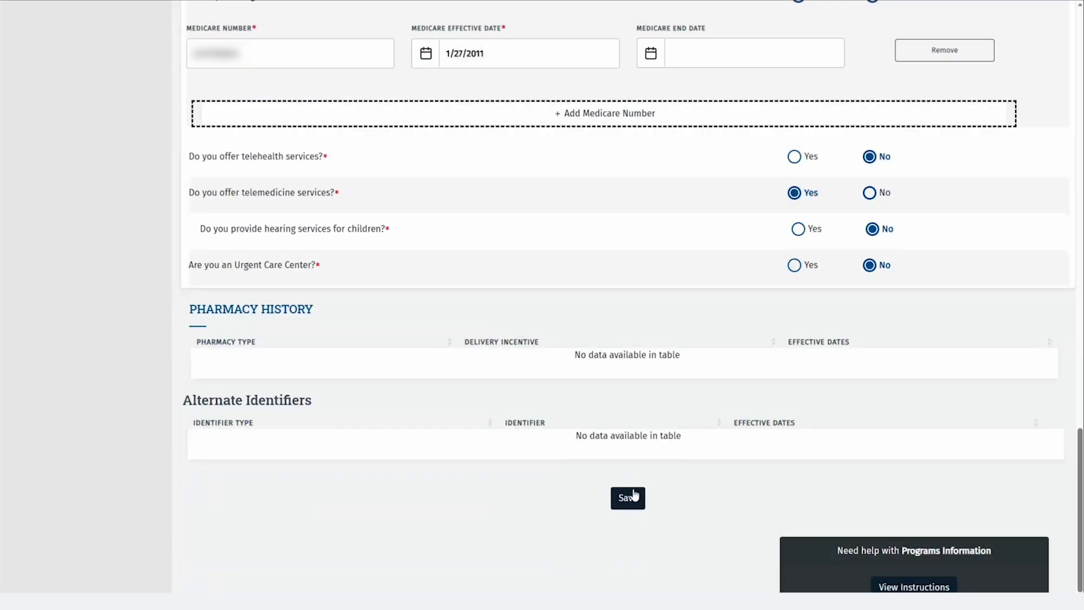
Save the Acute Care – Fee-for-Service details and go back to the participation list
left_click(634, 497)
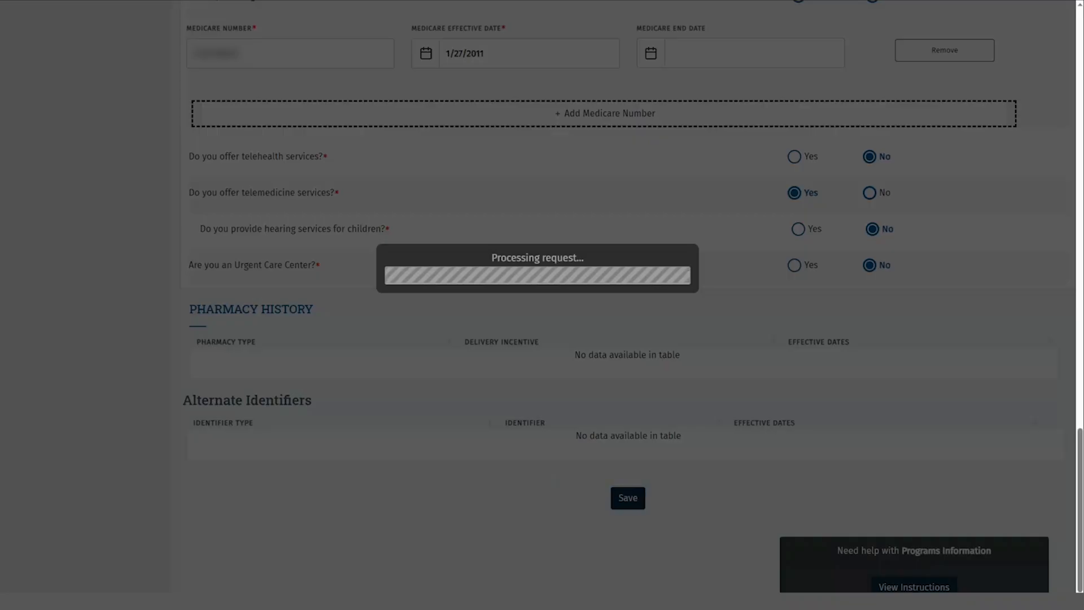
scroll(135, 306, "up", 8)
scroll(135, 307, "up", 15)
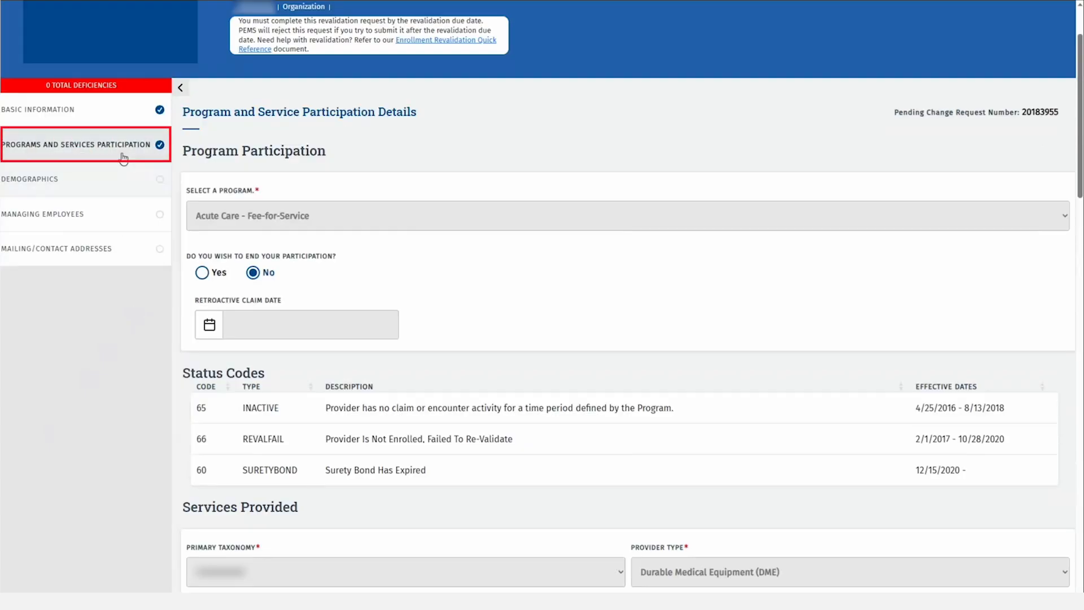
left_click(123, 155)
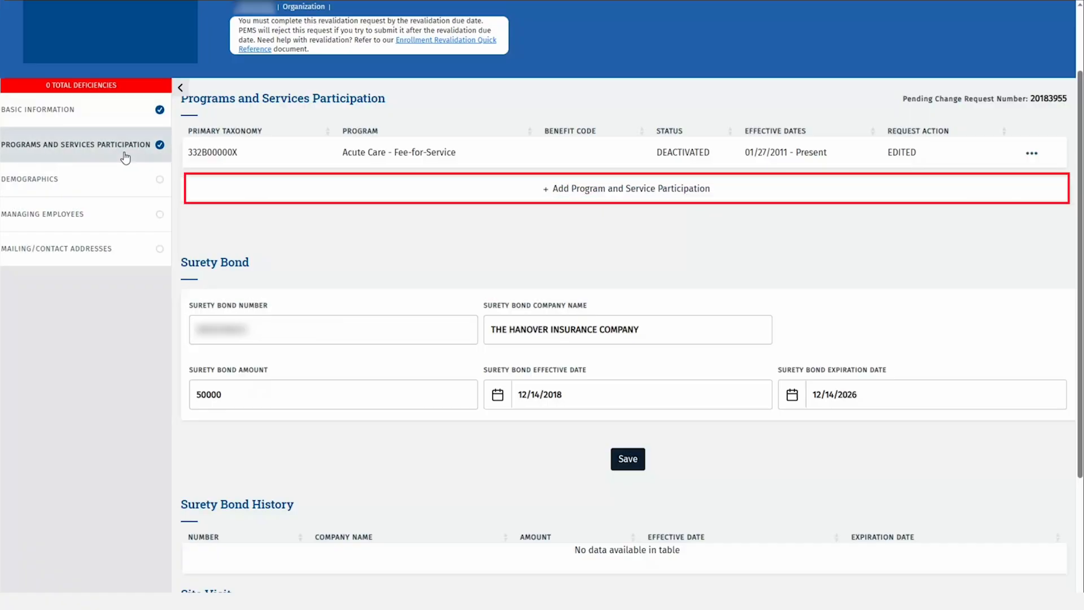
Add a Long Term Care Services participation: taxonomy 332B00000X, type CLASS, specialty Case Management Agency
left_click(735, 195)
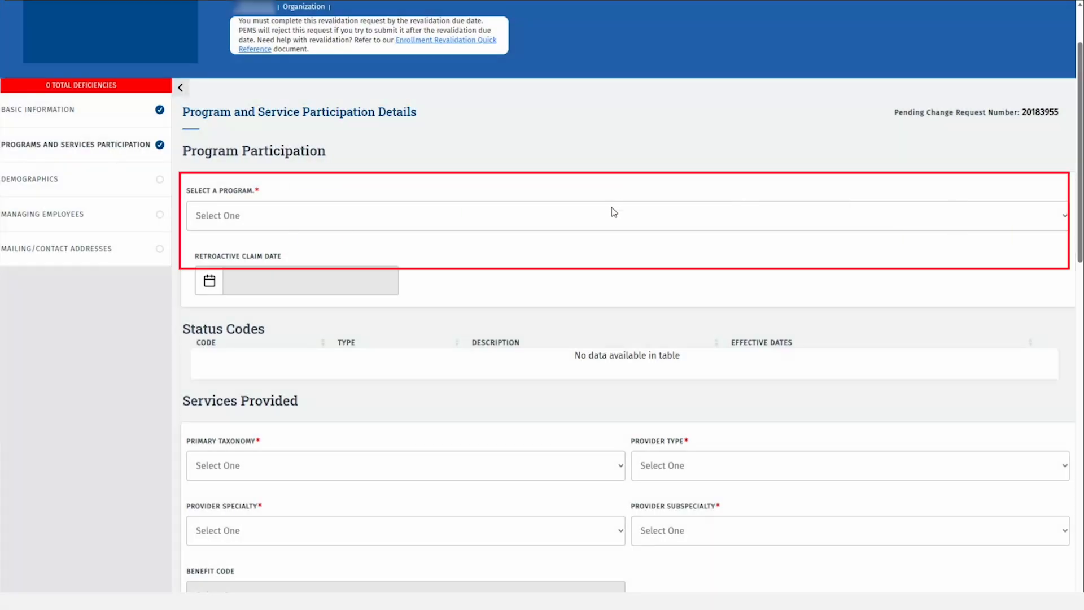
left_click(611, 214)
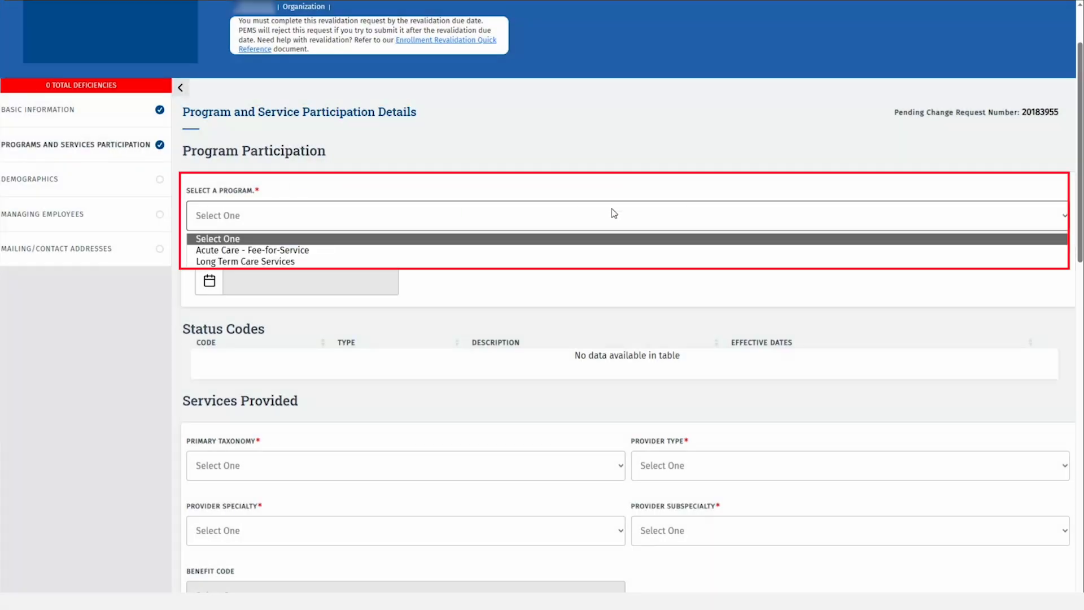
left_click(305, 262)
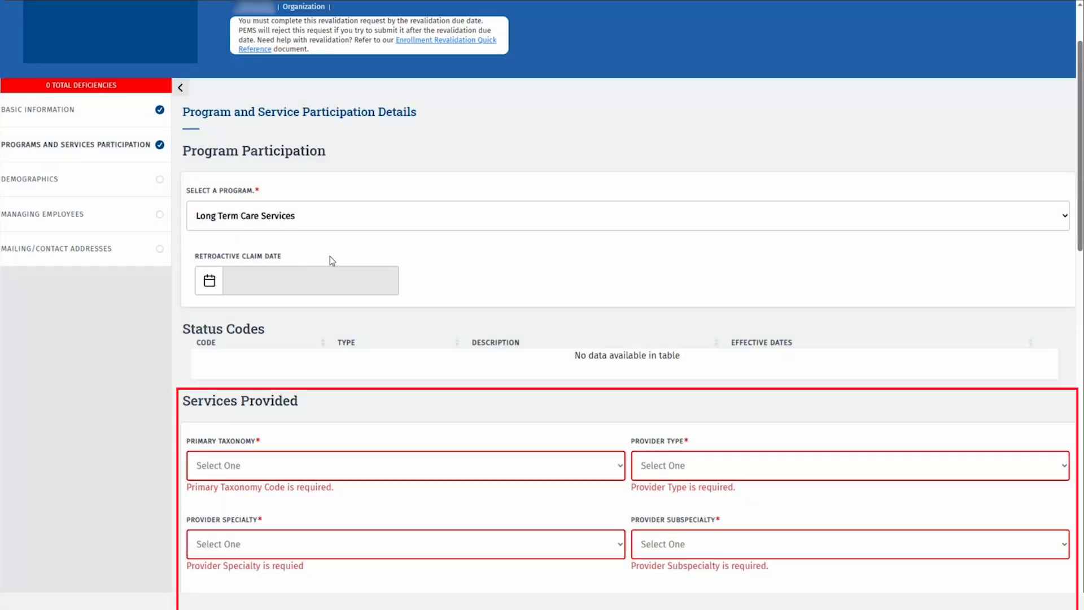
scroll(428, 275, "down", 2)
scroll(428, 275, "down", 2)
left_click(431, 276)
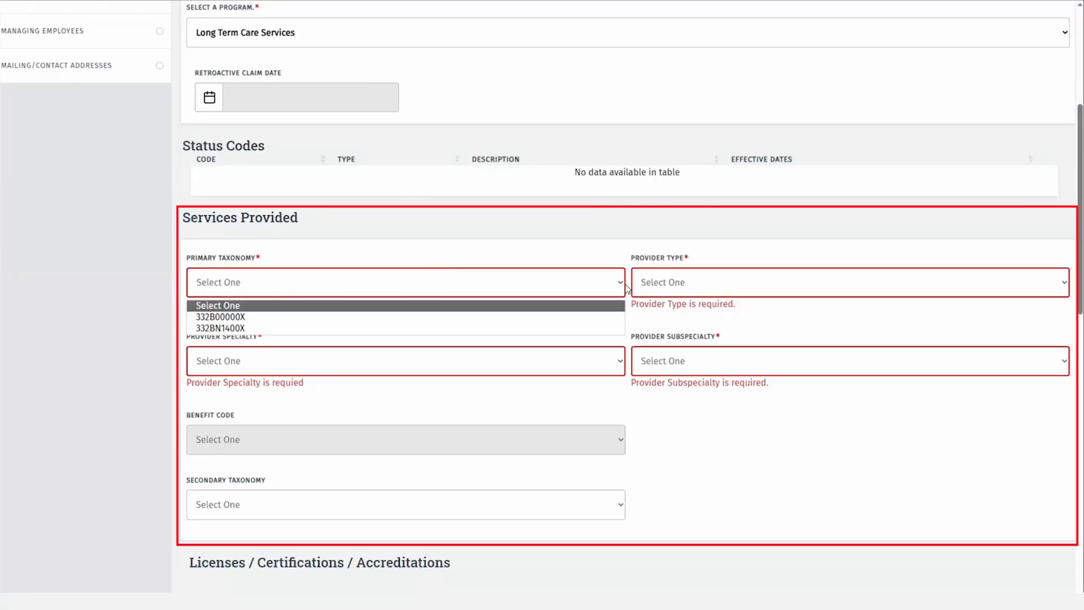
left_click(315, 317)
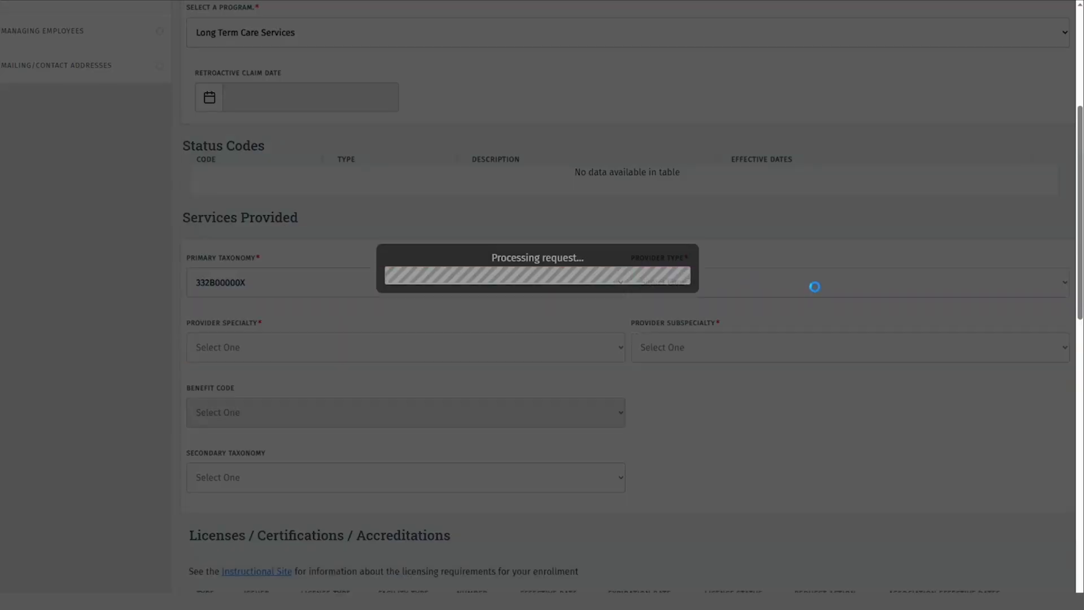
left_click(833, 283)
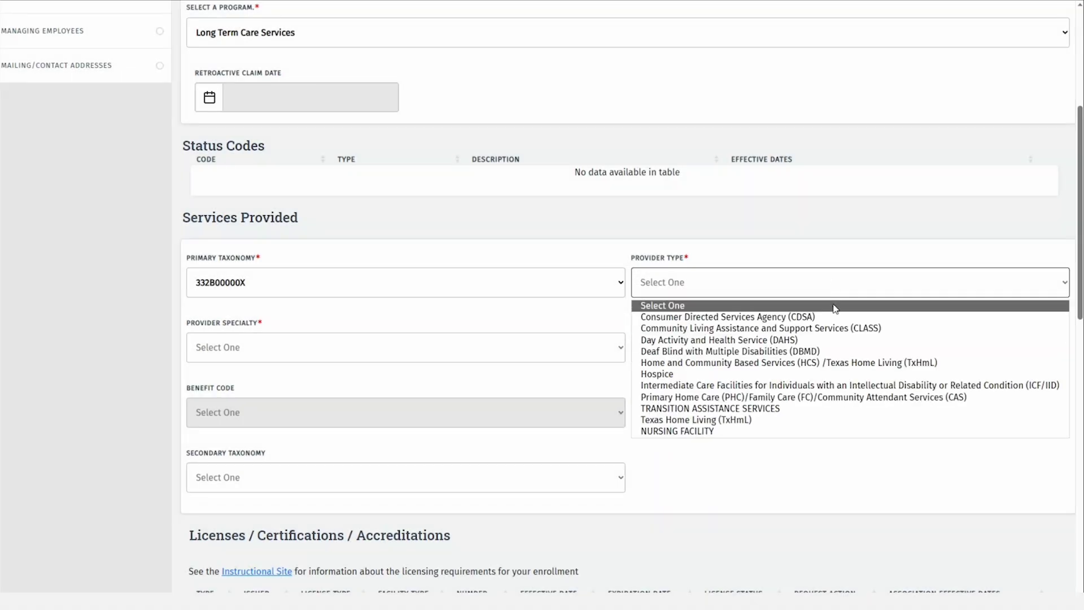
left_click(835, 328)
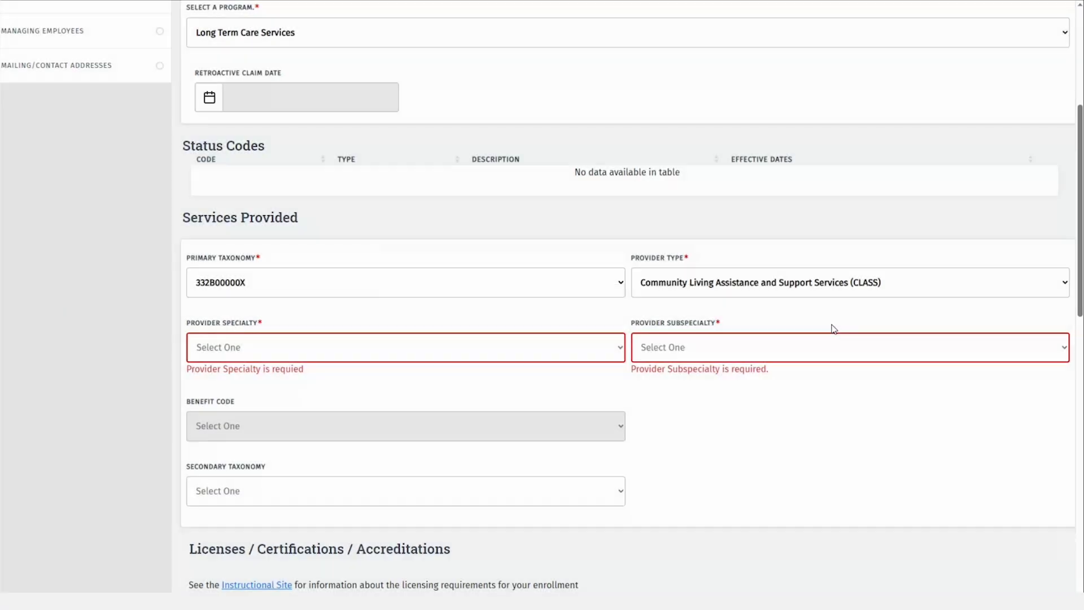
left_click(610, 348)
left_click(609, 382)
Set patient gender to All, ages 0 to 18, and accepting new patients
scroll(795, 381, "down", 7)
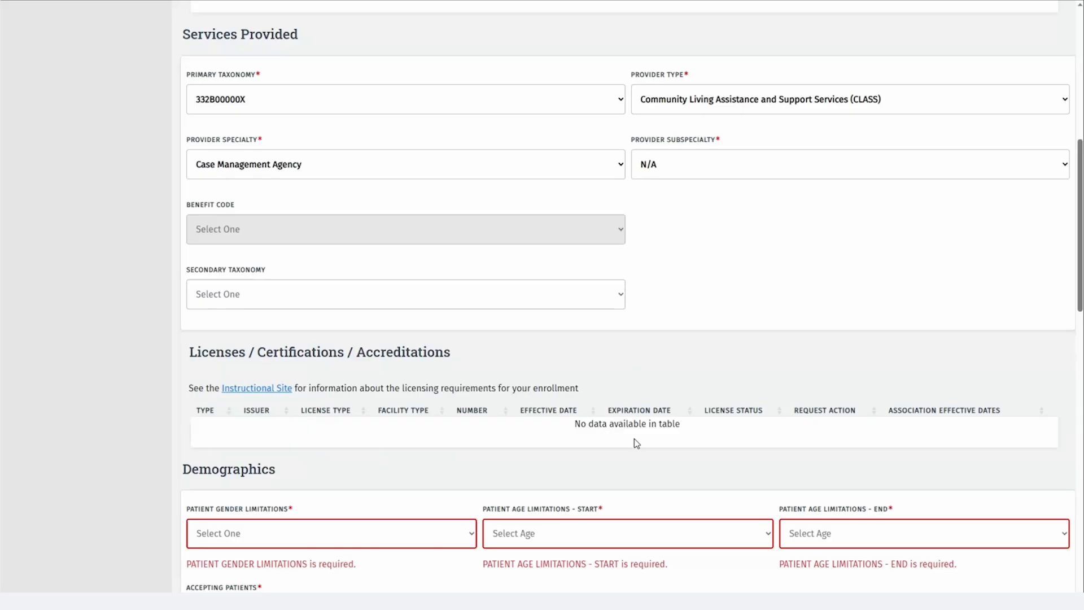
left_click(443, 356)
left_click(445, 398)
left_click(536, 350)
left_click(536, 384)
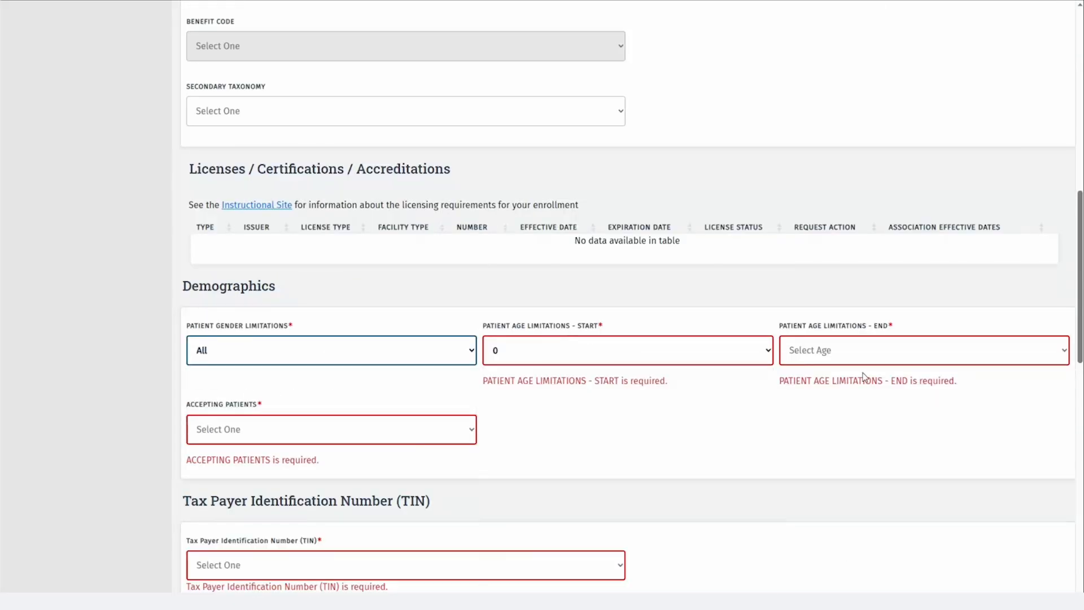
left_click(924, 350)
left_click(796, 589)
left_click(331, 429)
left_click(283, 481)
Mark training Not Applicable, answer No to telehealth, telemedicine, child hearing and urgent care, then save
scroll(496, 293, "down", 5)
scroll(497, 292, "down", 5)
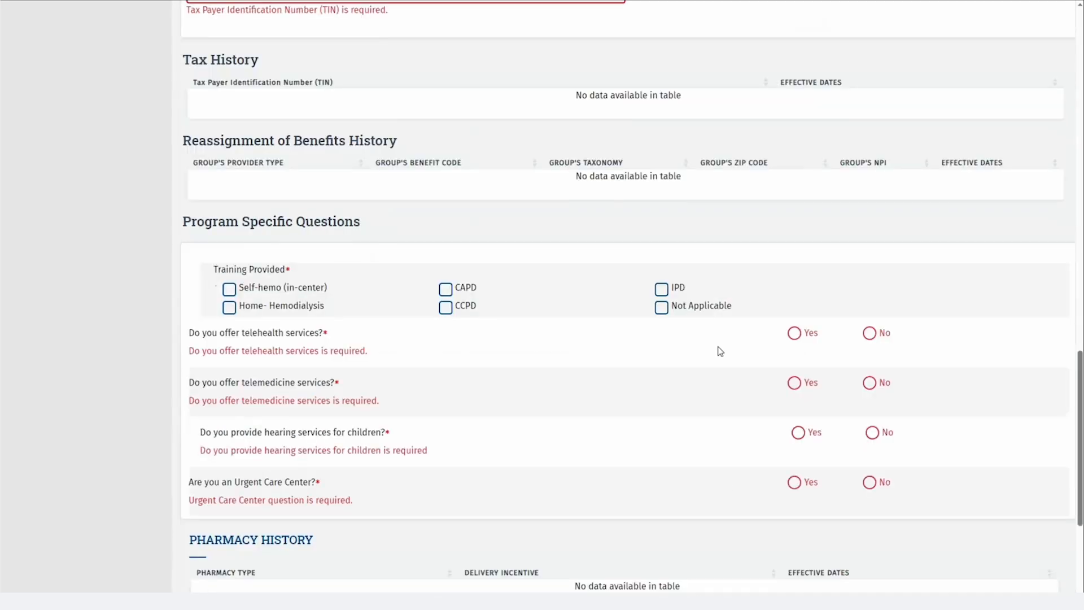
left_click(661, 293)
left_click(869, 320)
left_click(869, 369)
left_click(872, 418)
left_click(870, 468)
scroll(815, 463, "down", 4)
left_click(628, 469)
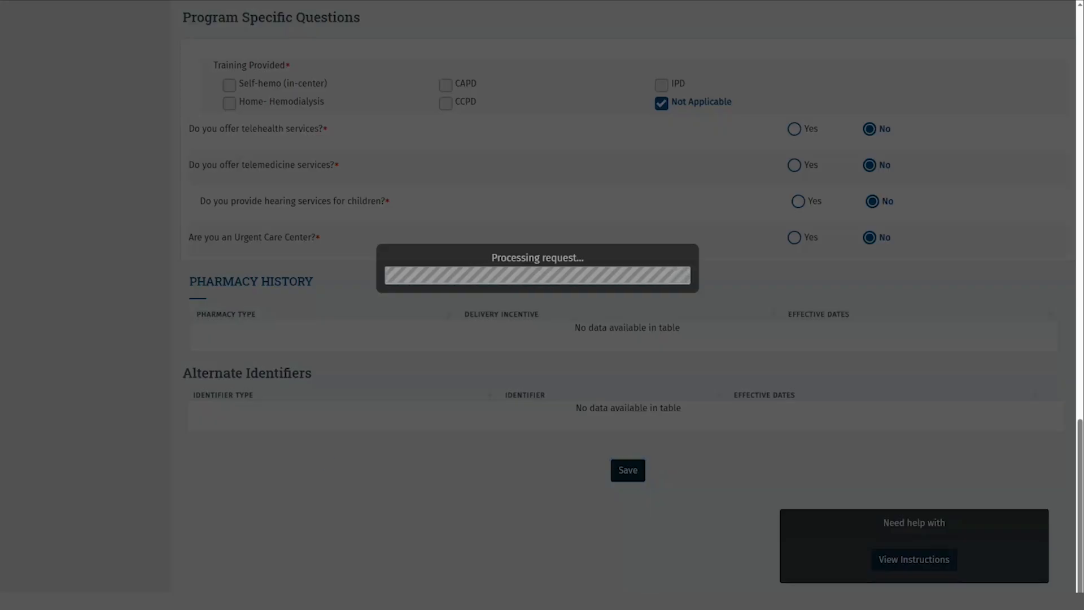
scroll(151, 158, "up", 18)
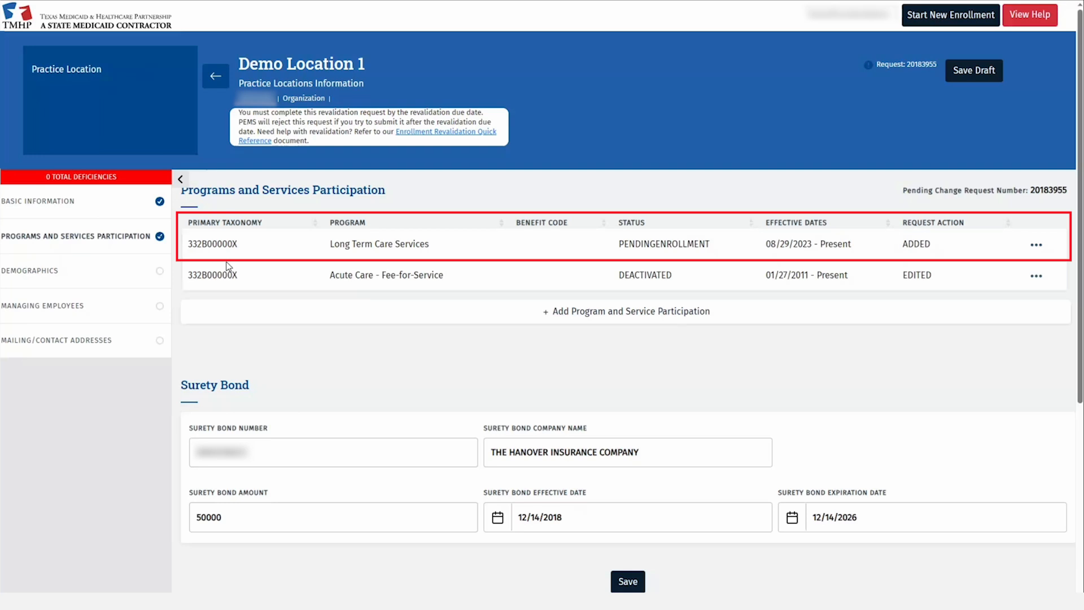
In Demographics, apply Monday's 8:00 AM–5:00 PM hours to every day
left_click(137, 271)
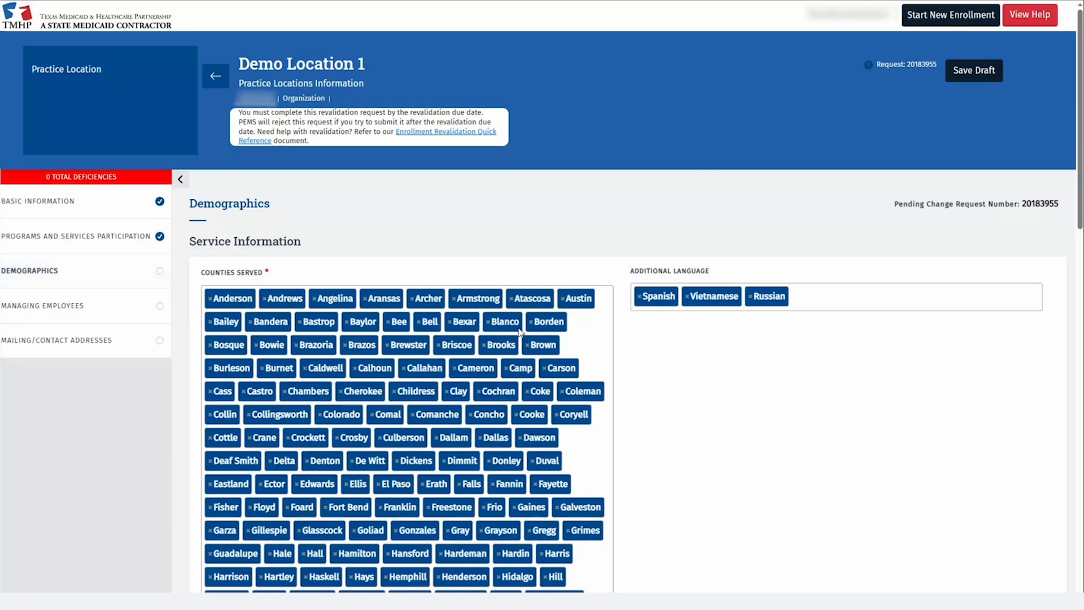
scroll(595, 338, "down", 10)
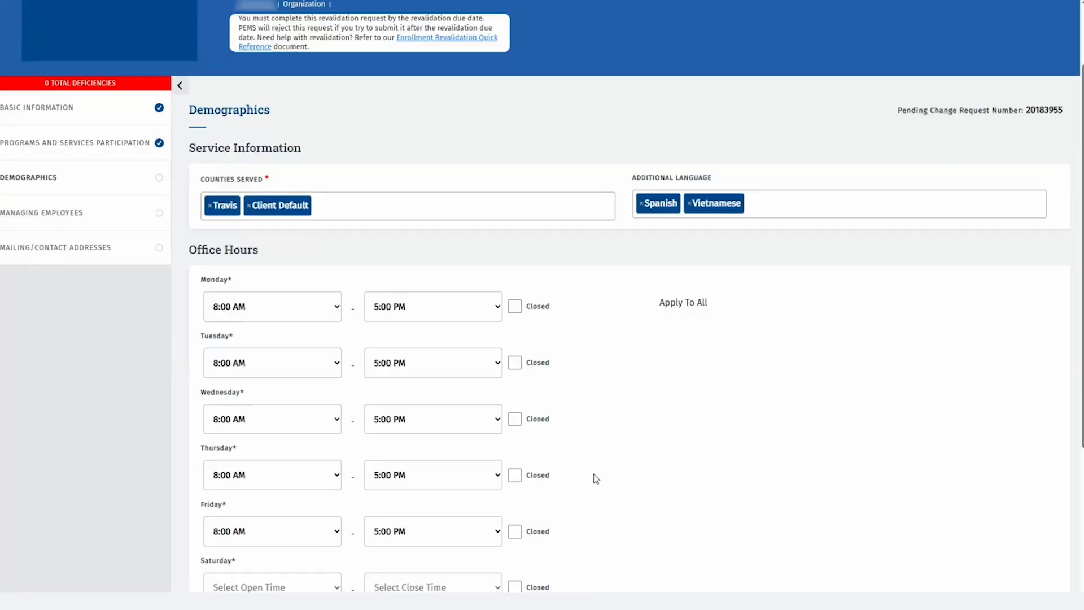
scroll(594, 473, "down", 2)
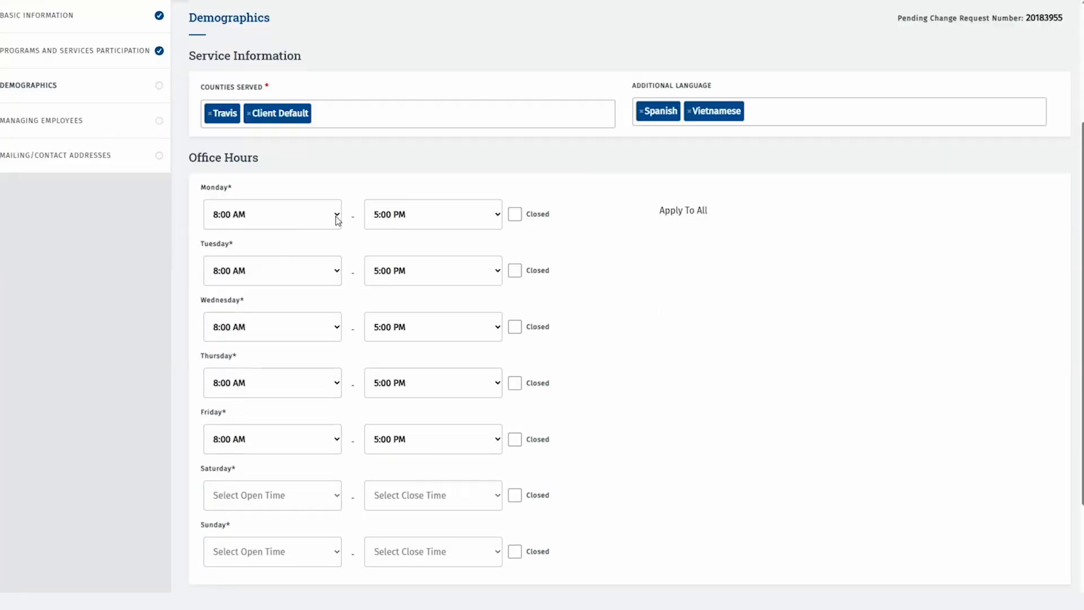
left_click(703, 220)
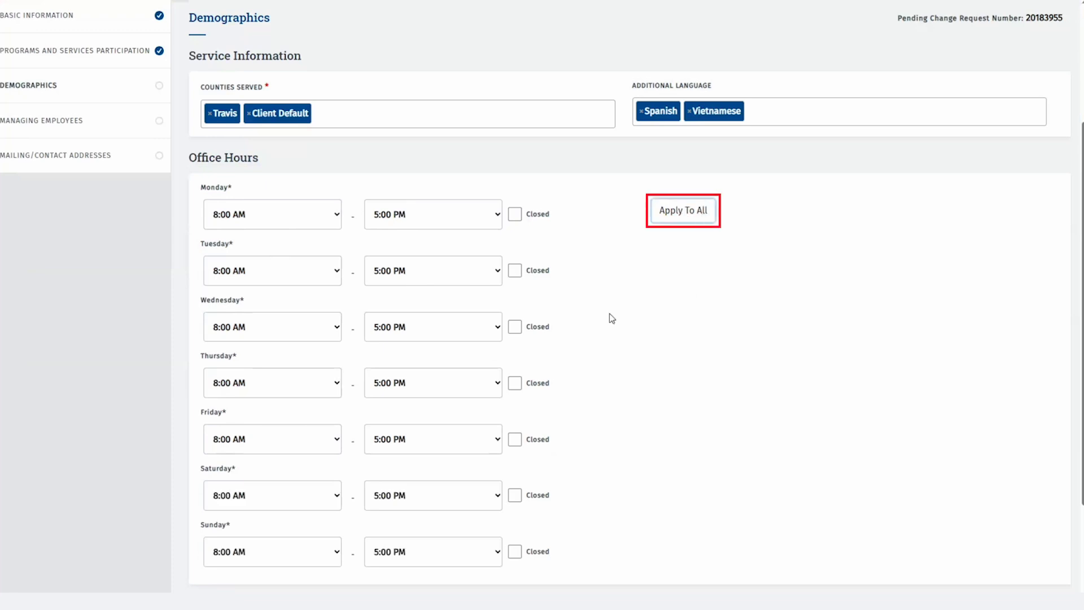
Make Friday close at 12:00 PM, mark Saturday and Sunday closed, and save
left_click(500, 444)
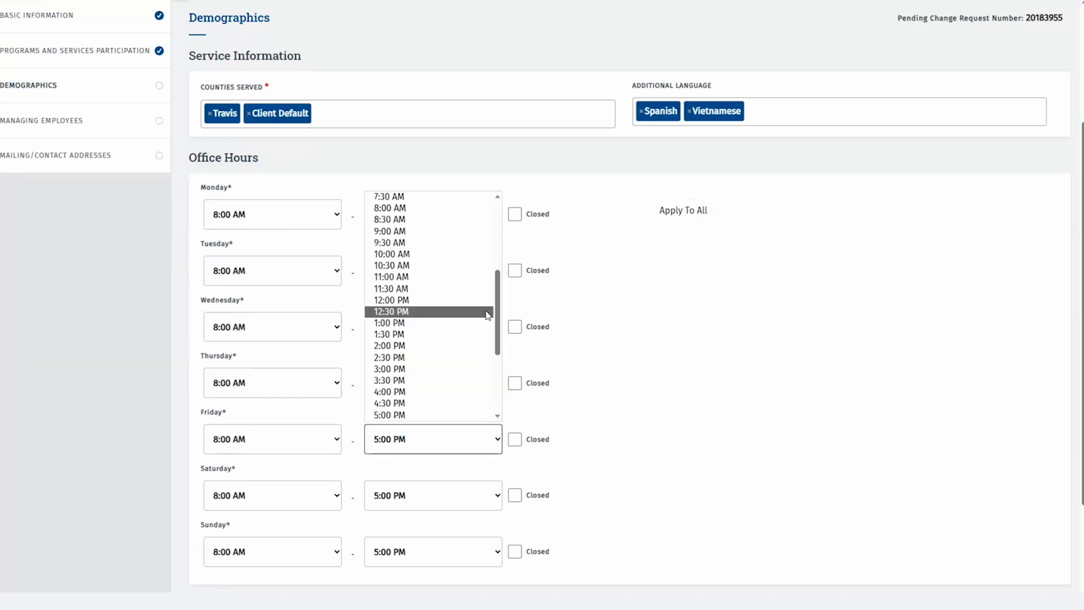
left_click(487, 300)
scroll(664, 389, "down", 2)
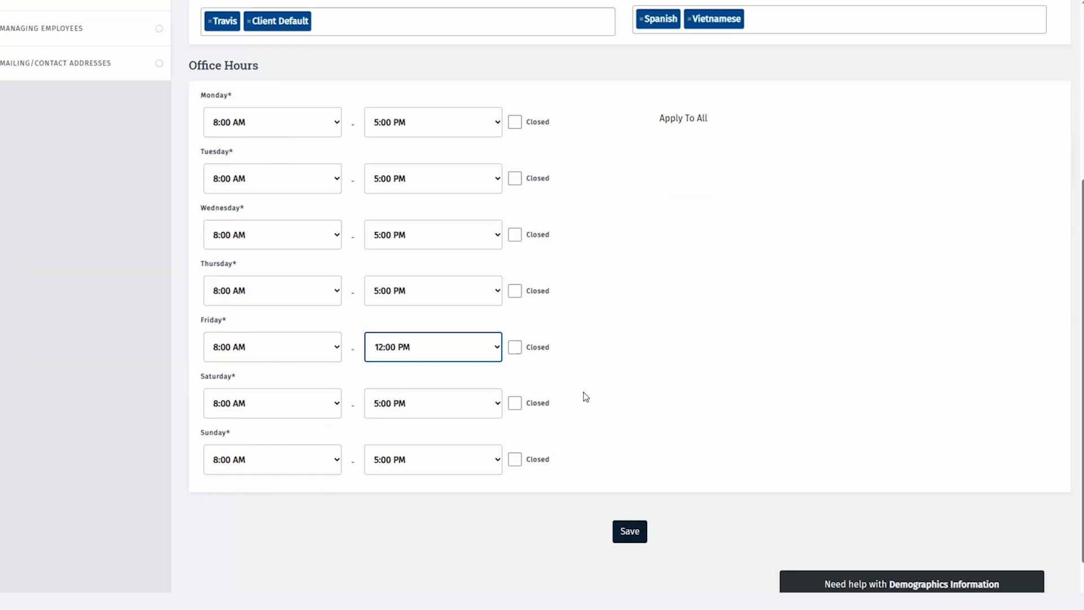
left_click(515, 405)
left_click(515, 460)
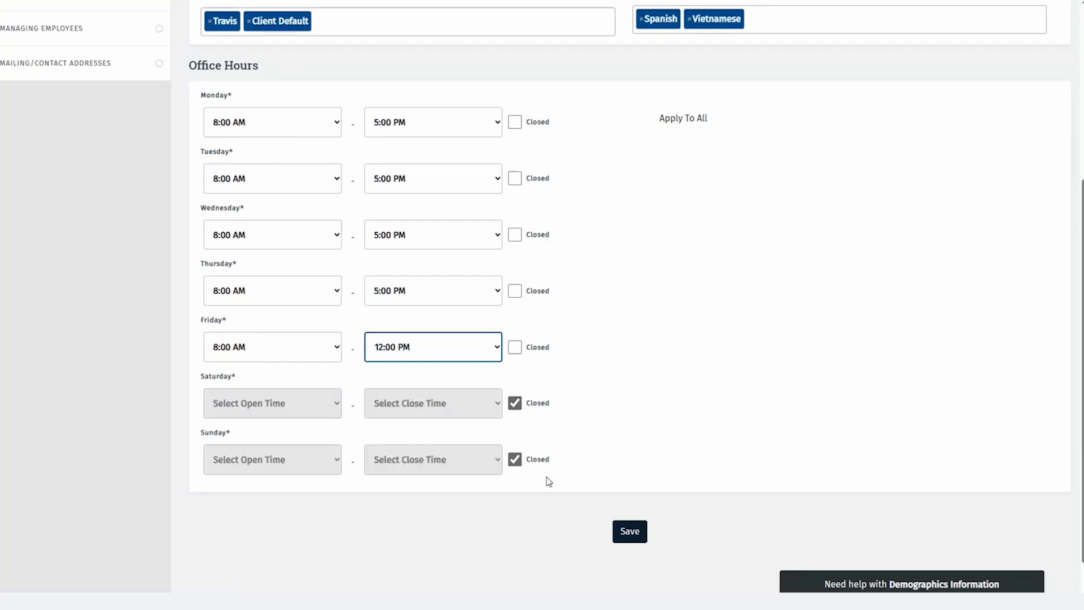
left_click(628, 530)
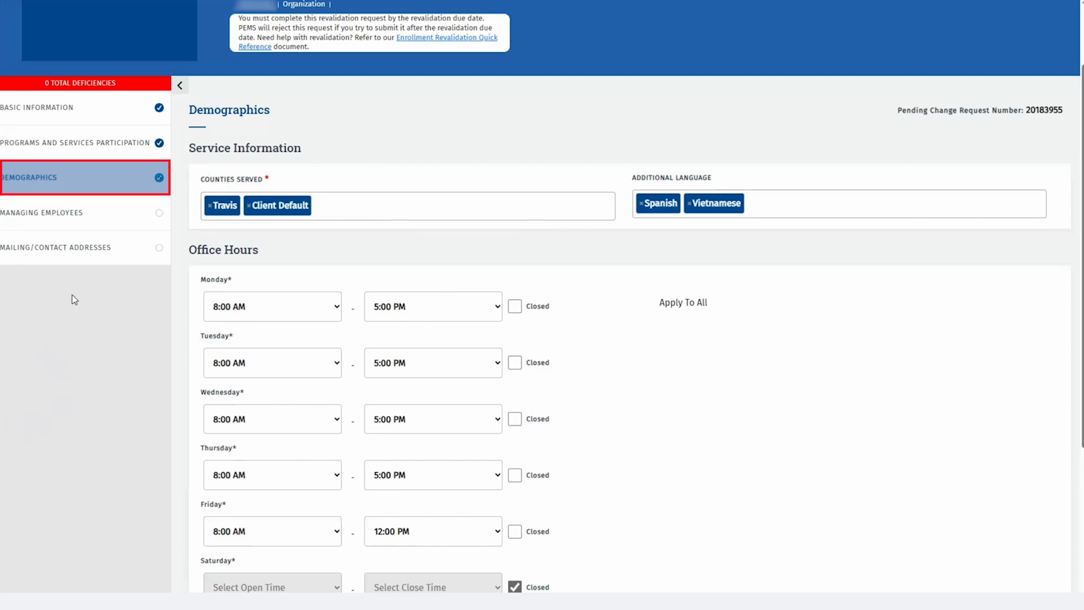
Add a managing employee association for the listed principal
left_click(127, 220)
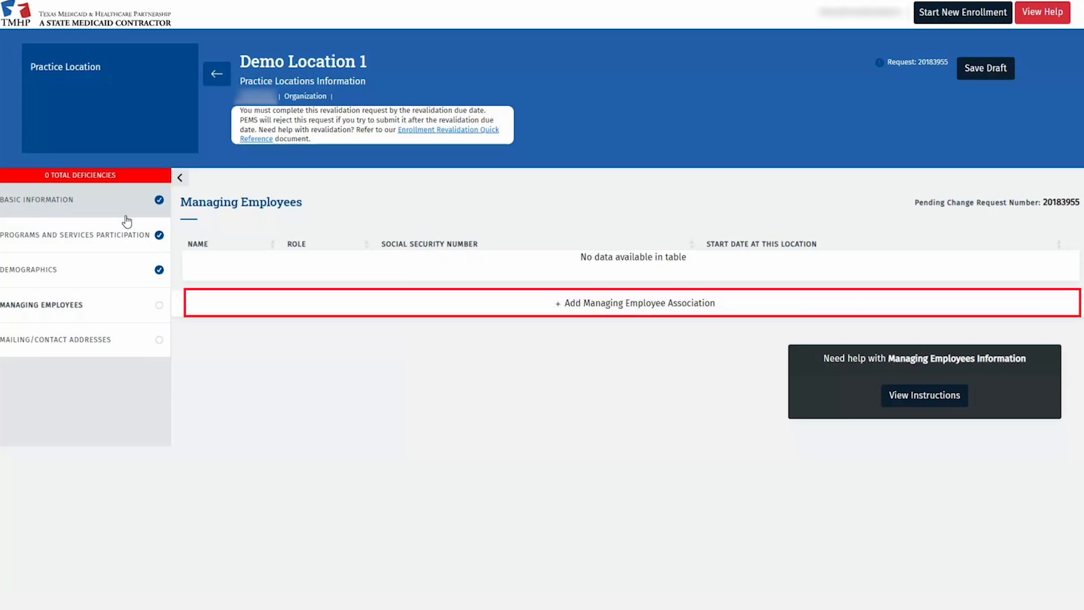
left_click(533, 308)
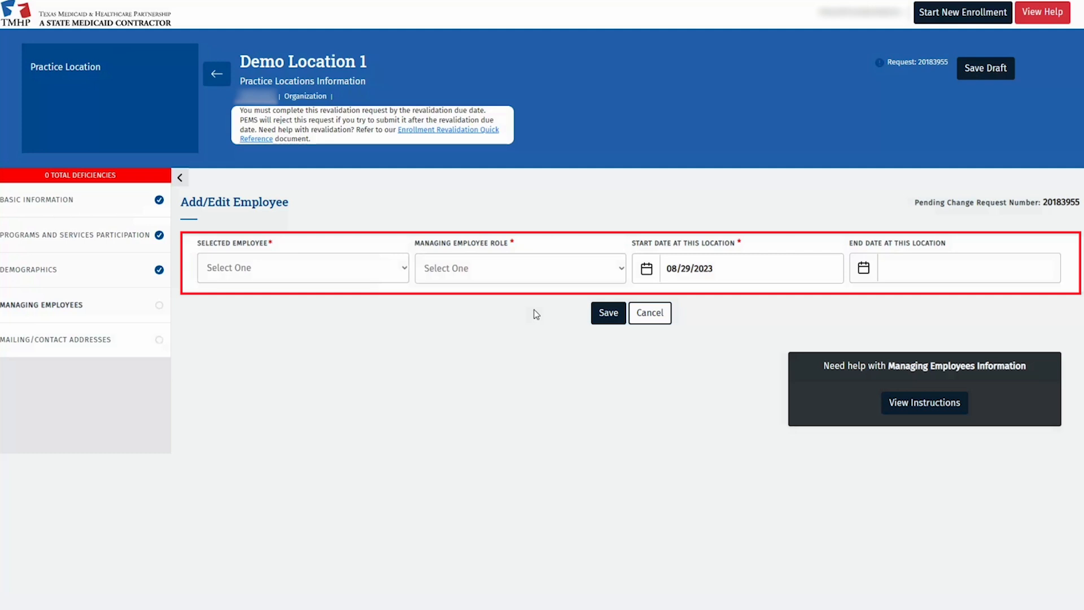
left_click(406, 269)
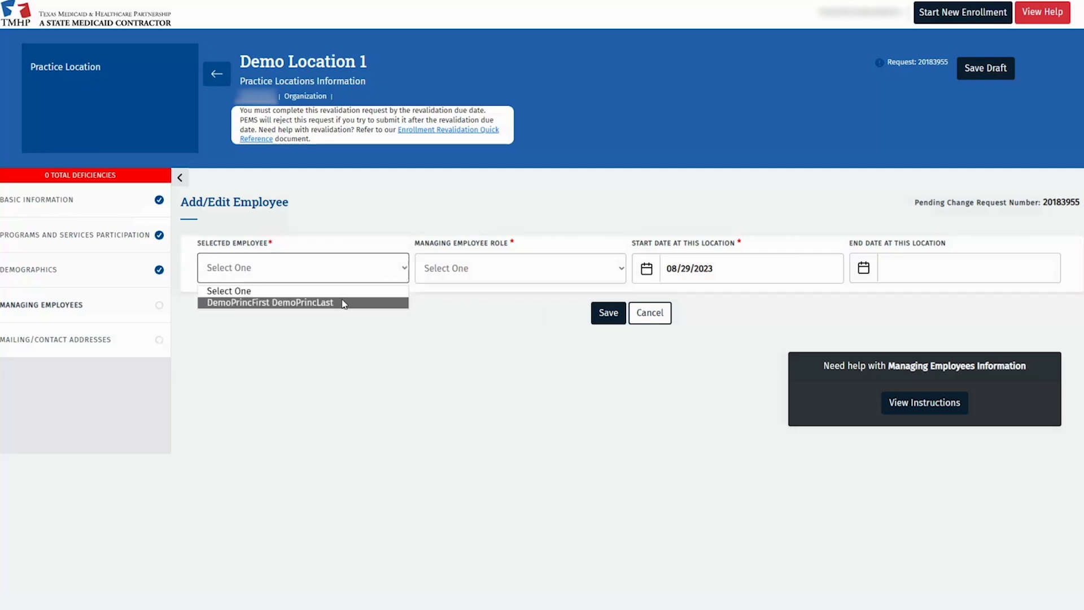
left_click(305, 302)
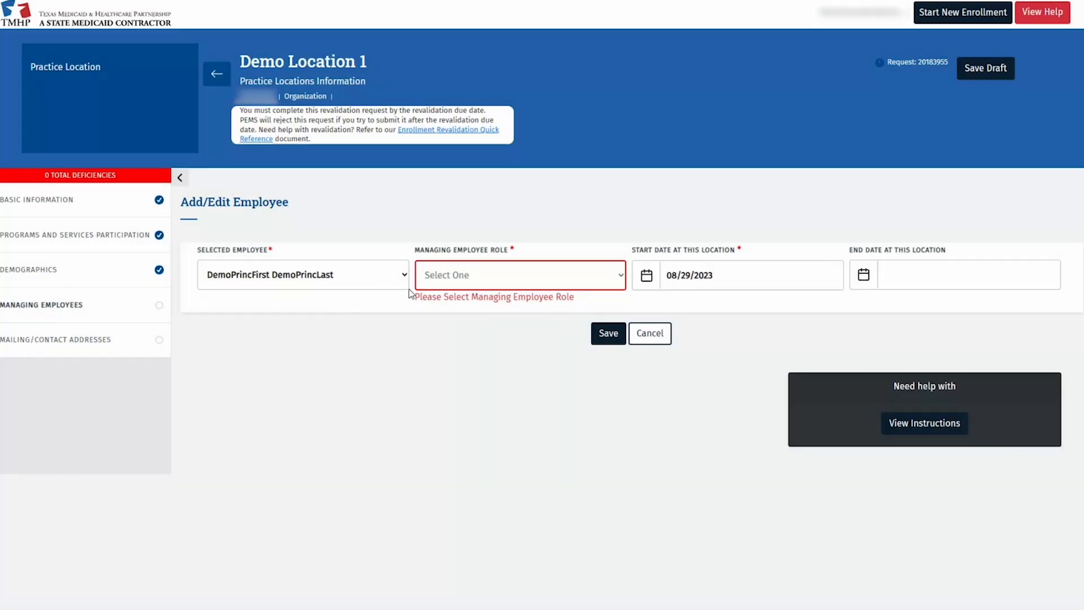
Give the principal the Owner role from 01/01/2020, save, and reopen the entry to review
left_click(494, 281)
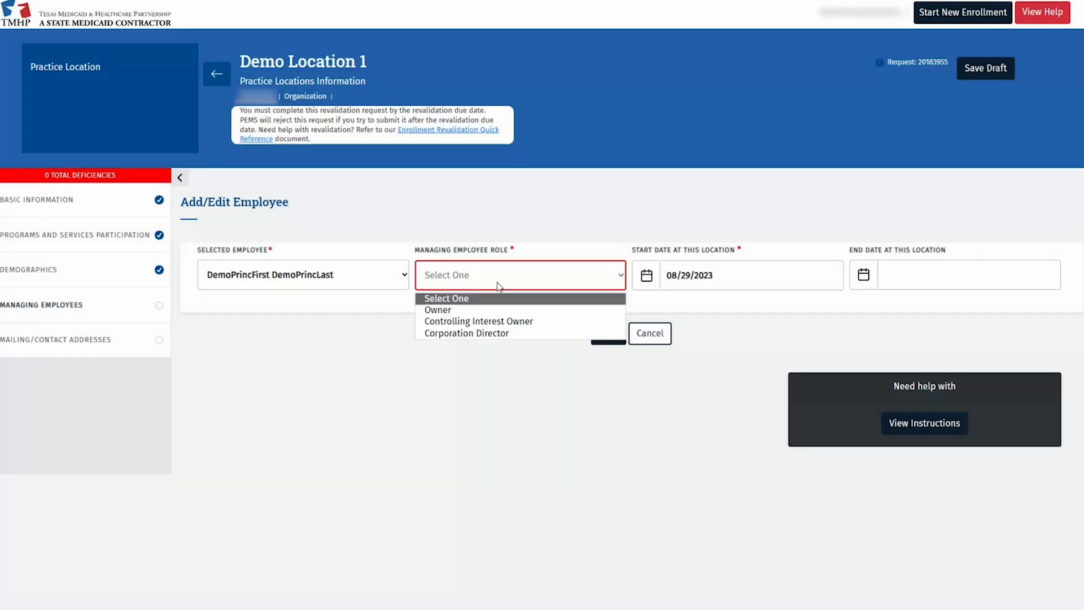
left_click(464, 310)
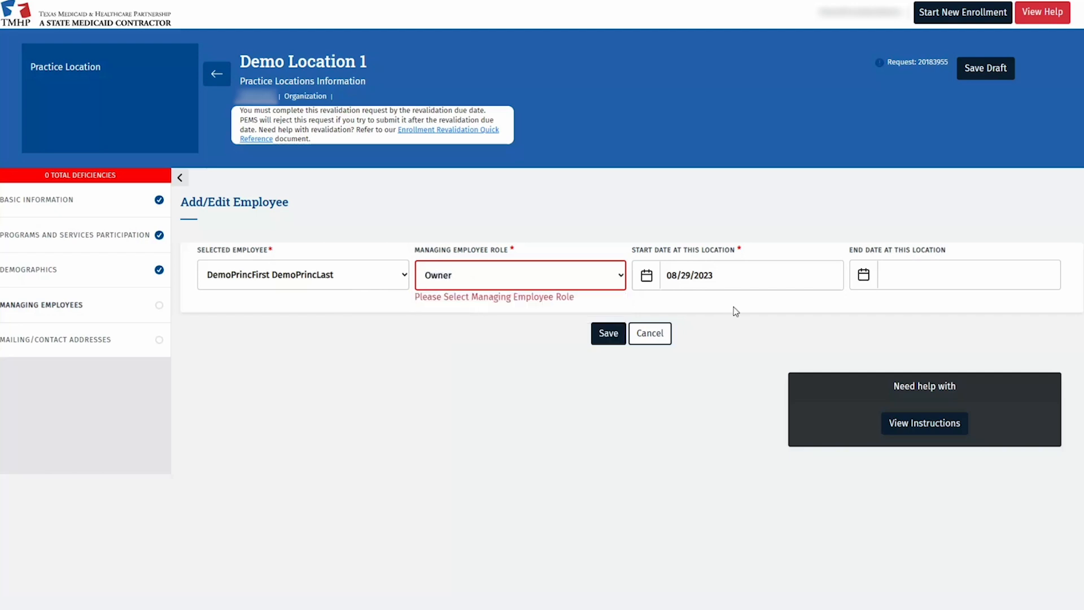
left_click(752, 277)
triple_click(752, 277)
type("0")
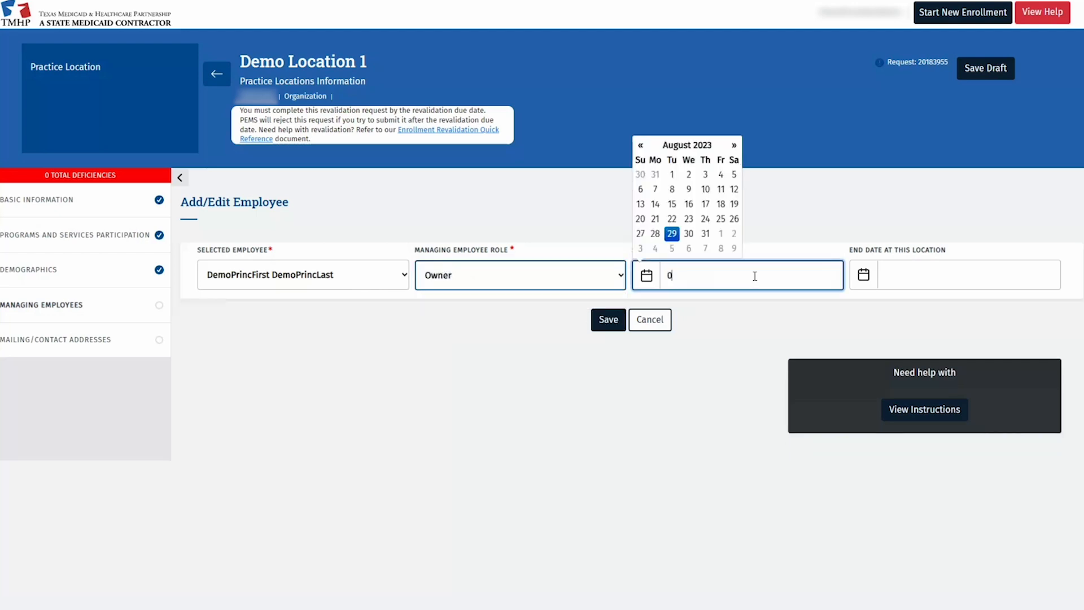
type("1/01/2020")
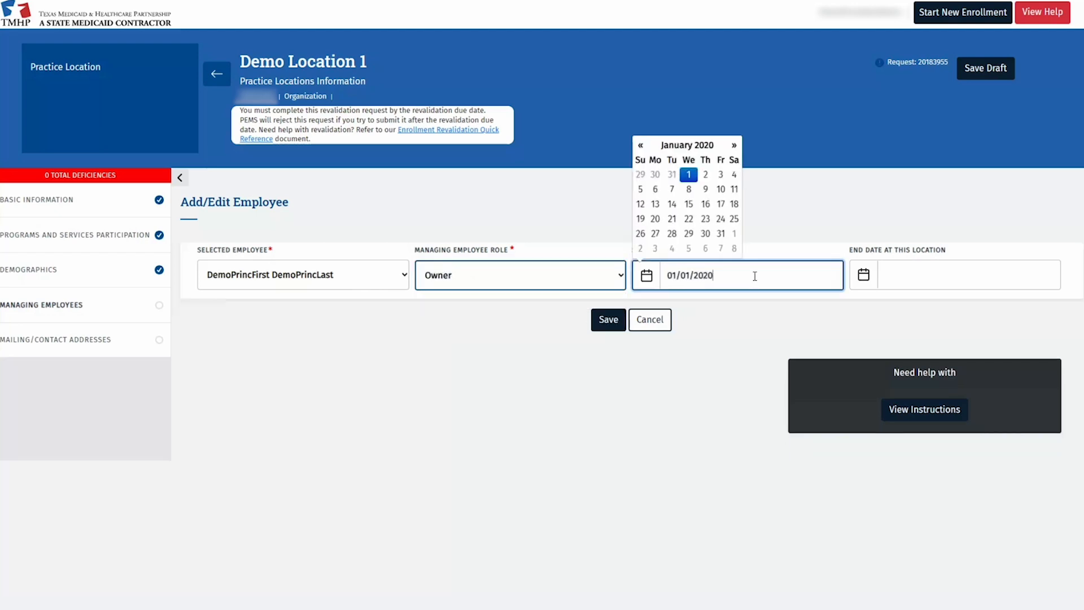
left_click(765, 309)
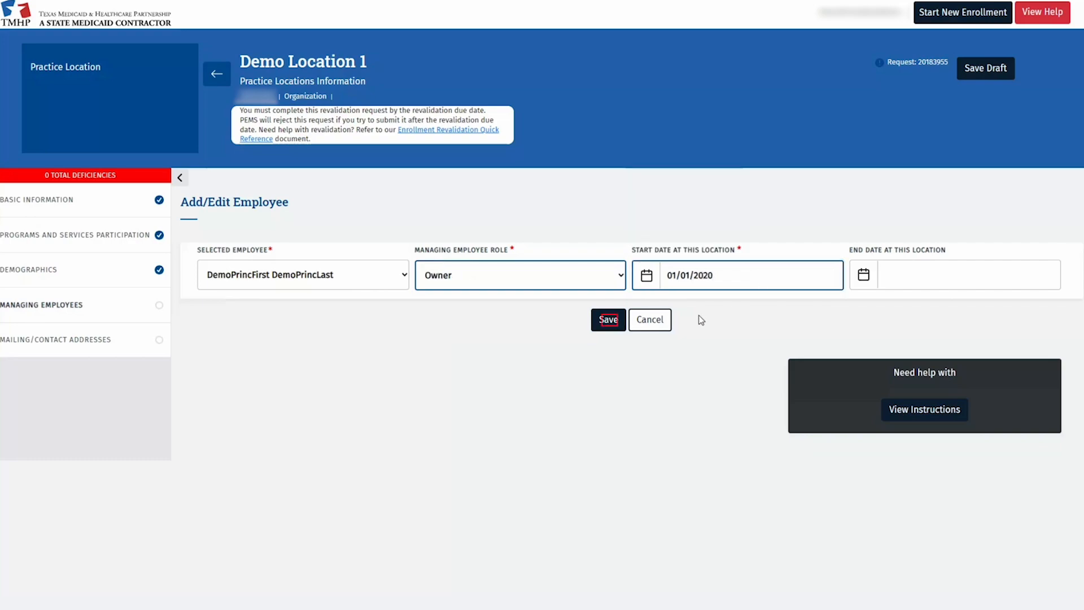
left_click(610, 320)
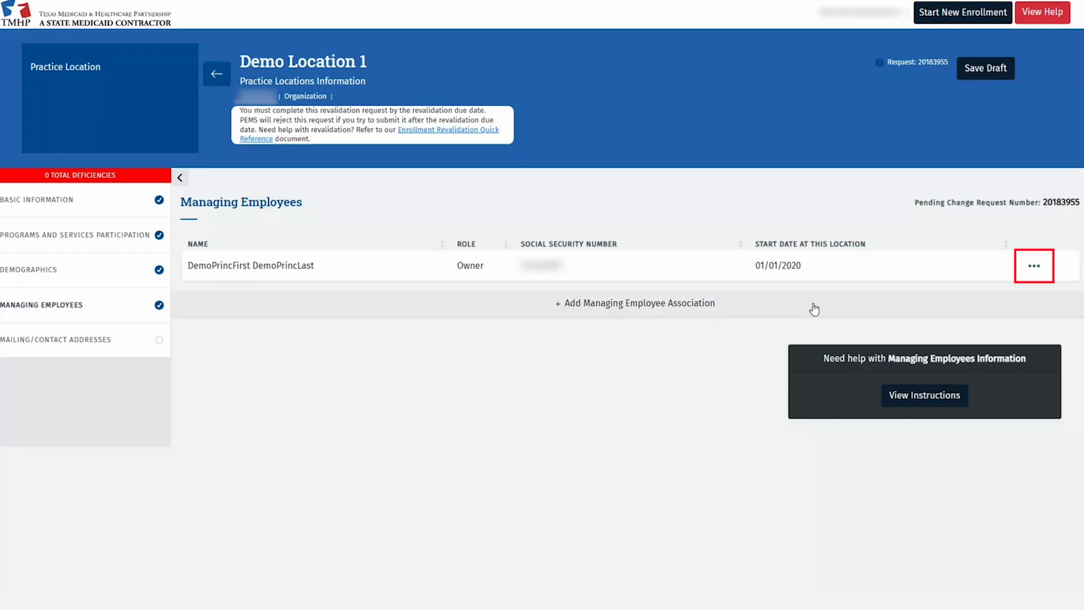
left_click(1034, 266)
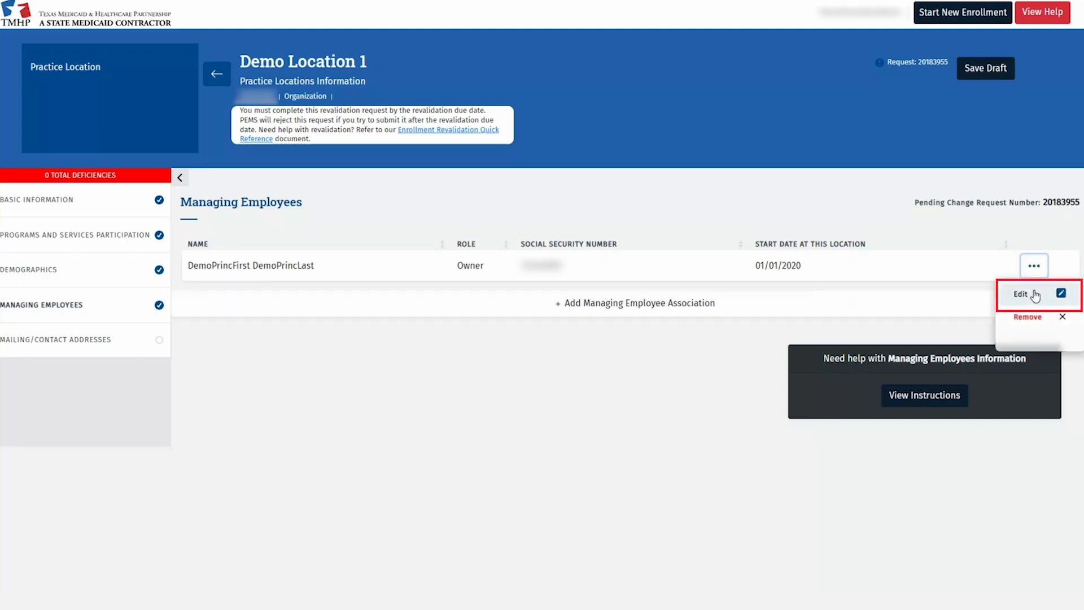
left_click(1035, 294)
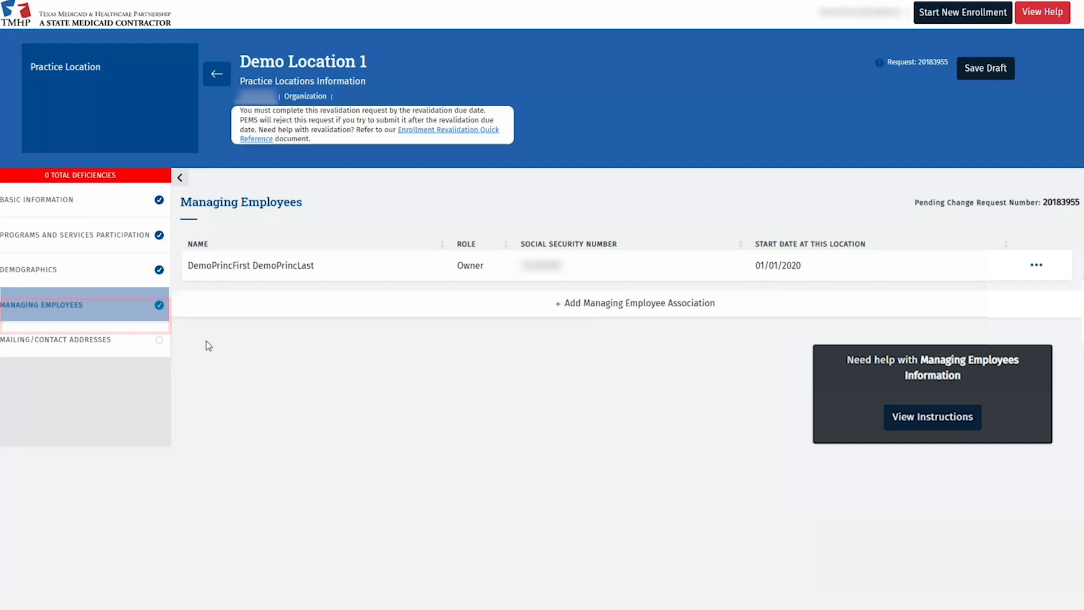
Edit the mailing address, keep it as entered after verification, and choose Enrollment Contact
left_click(134, 341)
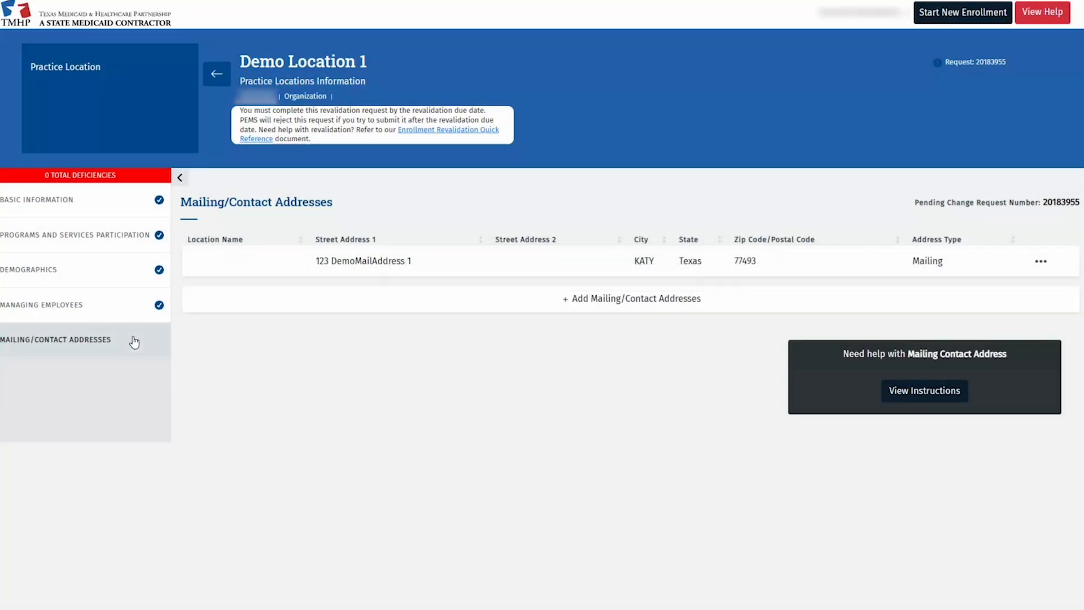
left_click(1041, 261)
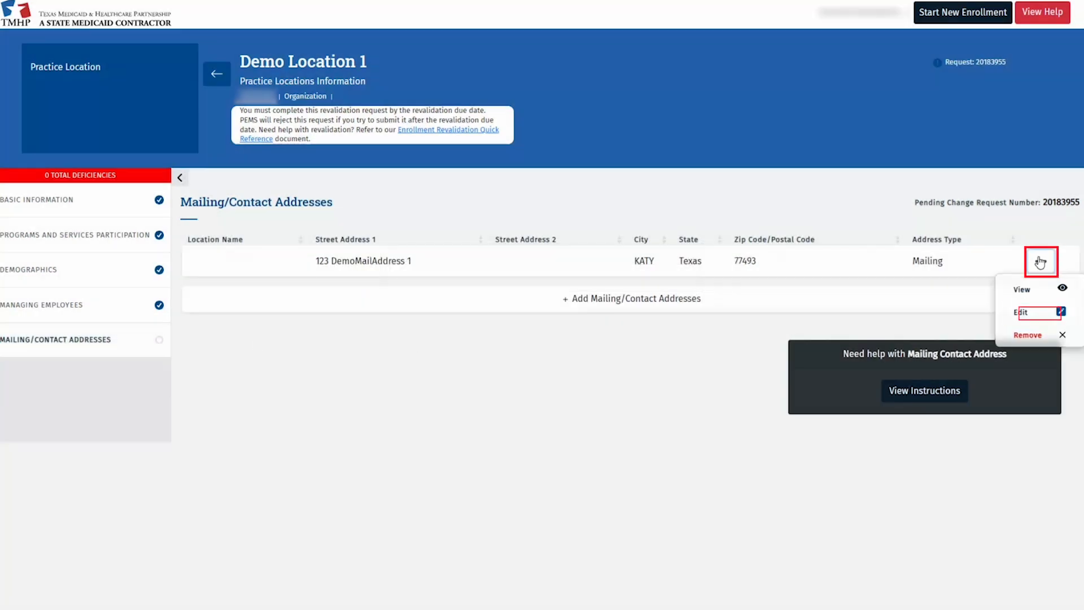
left_click(1021, 312)
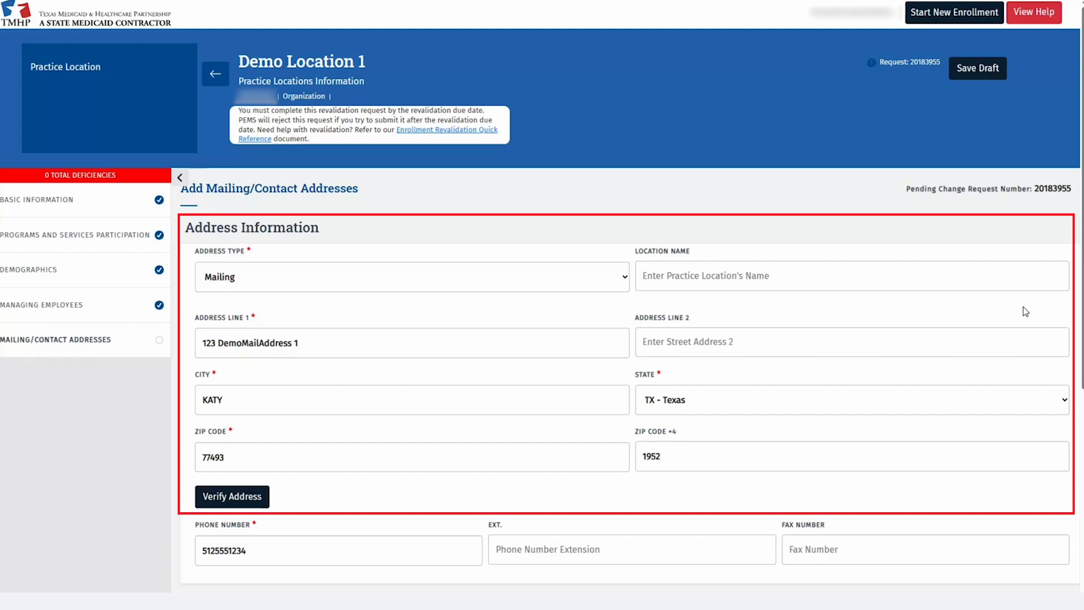
scroll(749, 308, "down", 2)
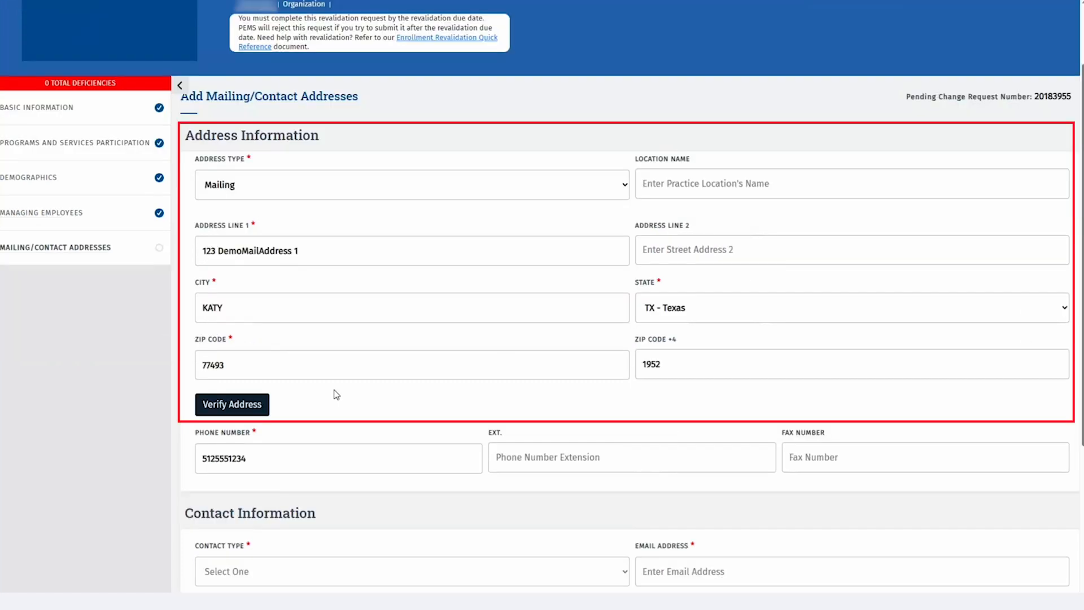
left_click(250, 405)
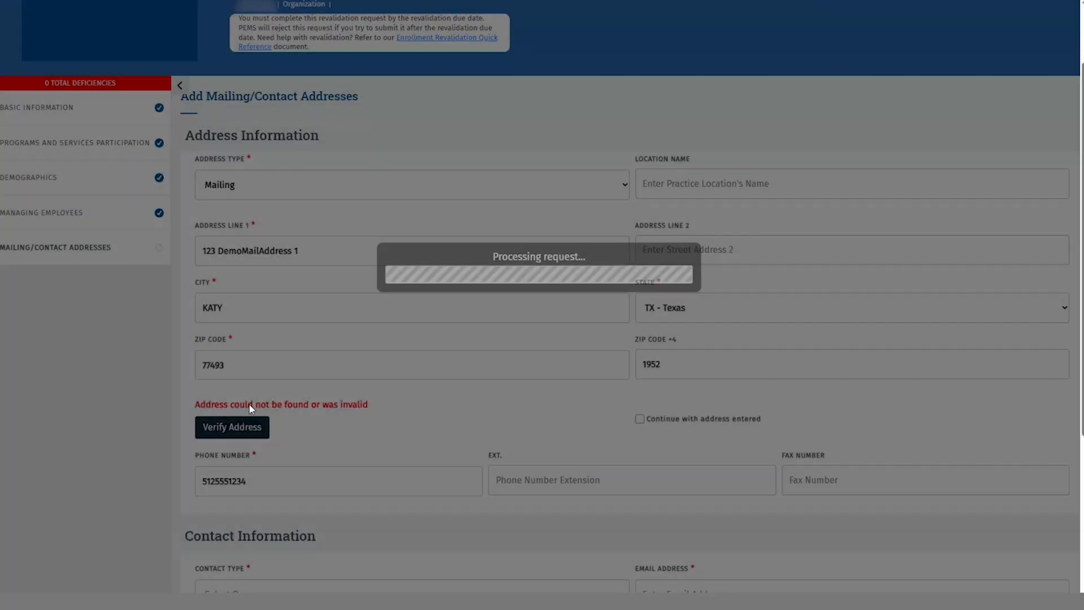
left_click(639, 419)
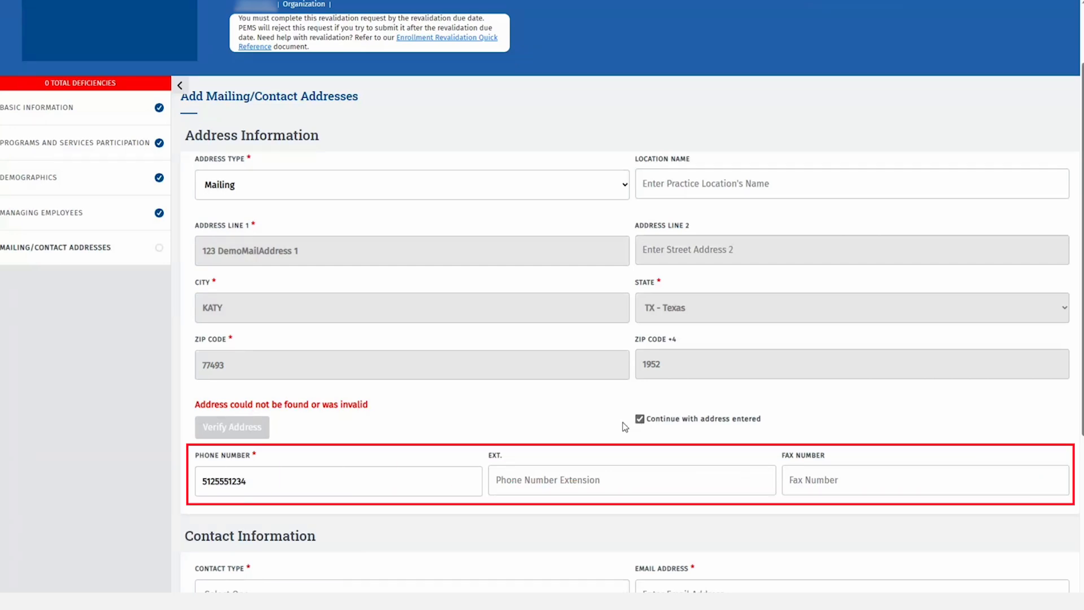
scroll(537, 406, "down", 2)
scroll(536, 406, "down", 2)
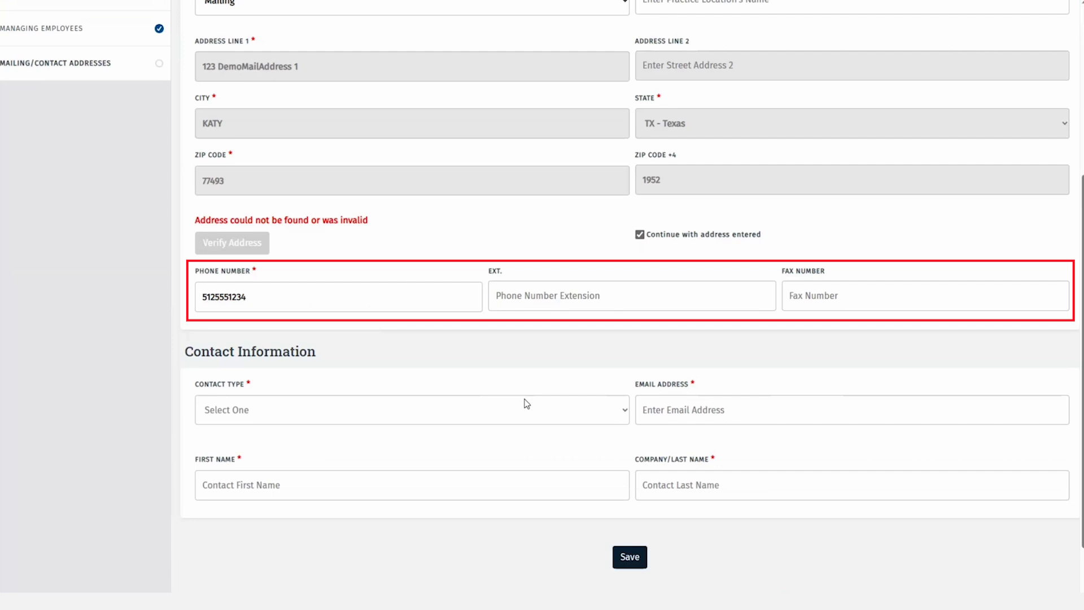
left_click(465, 411)
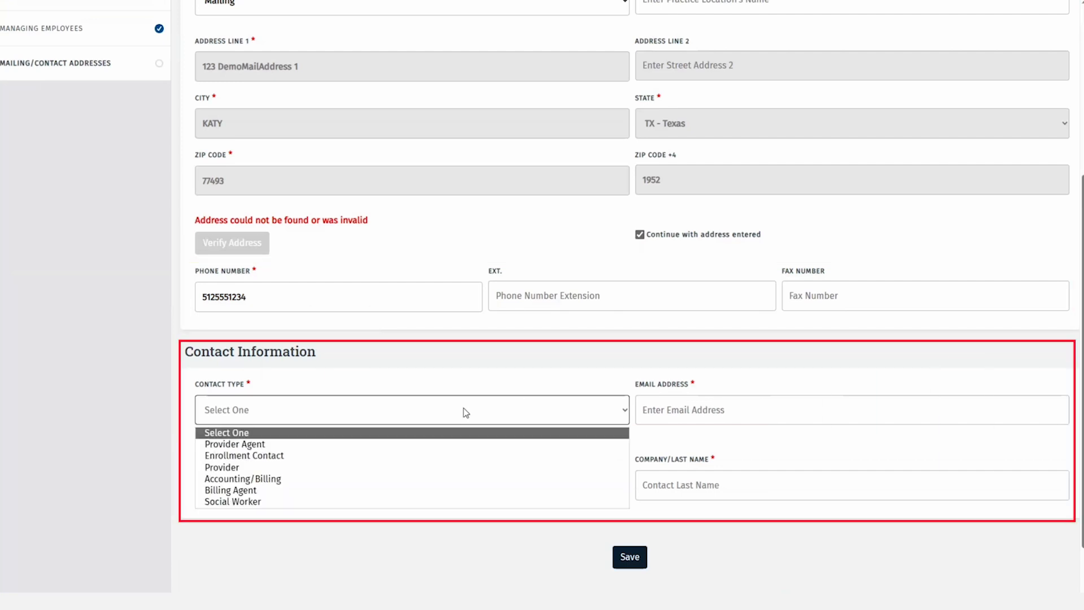
left_click(354, 455)
Fill in the contact's e-mail, first and last name, save, and return to the address list
left_click(701, 414)
type("email@demo.com")
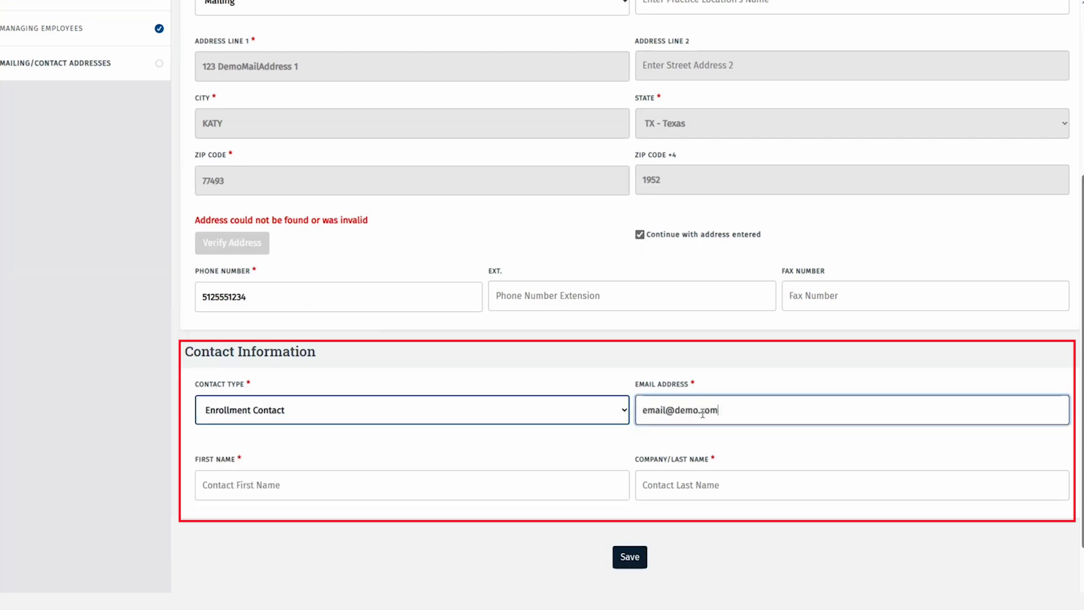
key("Tab")
type("First")
key("Tab")
type("Last")
left_click(636, 555)
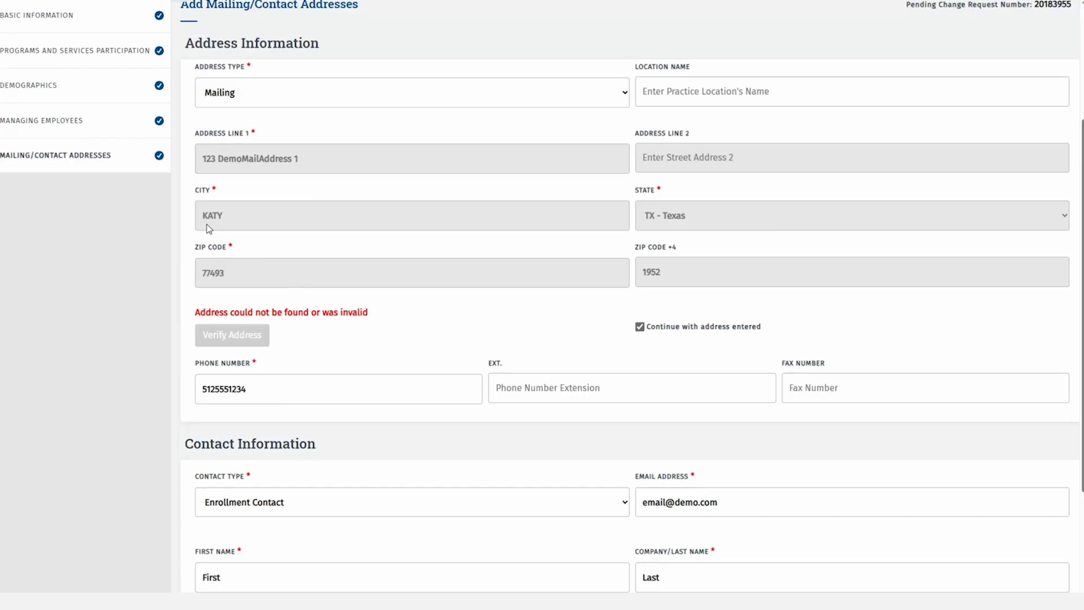
left_click(119, 154)
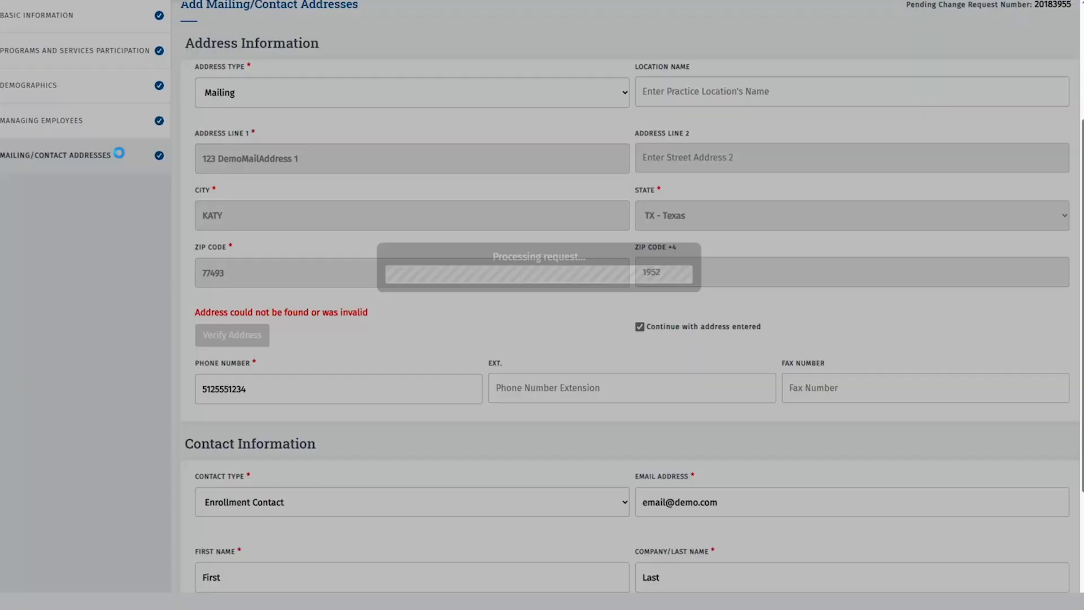
Add a new Contact Address entry with its street address and city
left_click(546, 300)
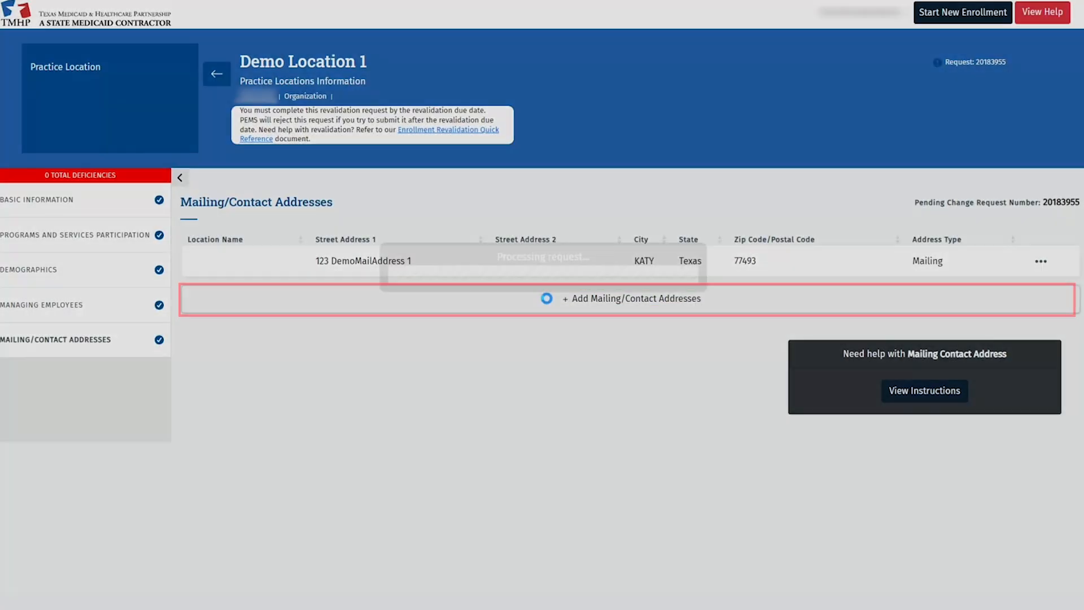
left_click(360, 275)
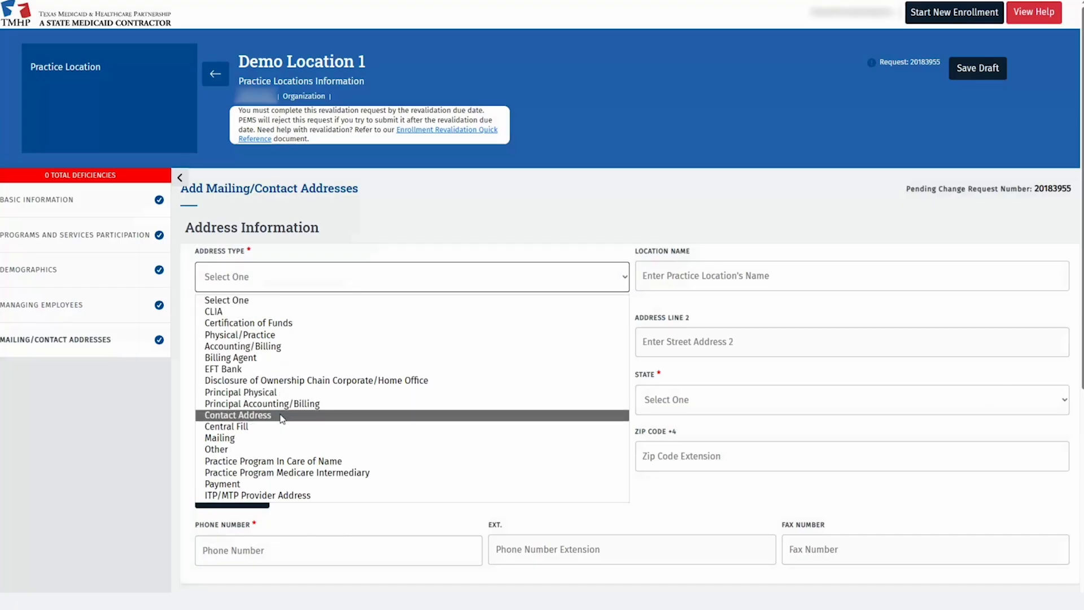
left_click(280, 416)
left_click(261, 343)
type("123 Demo Address")
key("Tab")
key("Tab")
type("Austi")
Set it as Enrollment Contact with the contact's e-mail and names, save, and go back to practice locations
left_click(237, 548)
left_click(708, 320)
type("email@de")
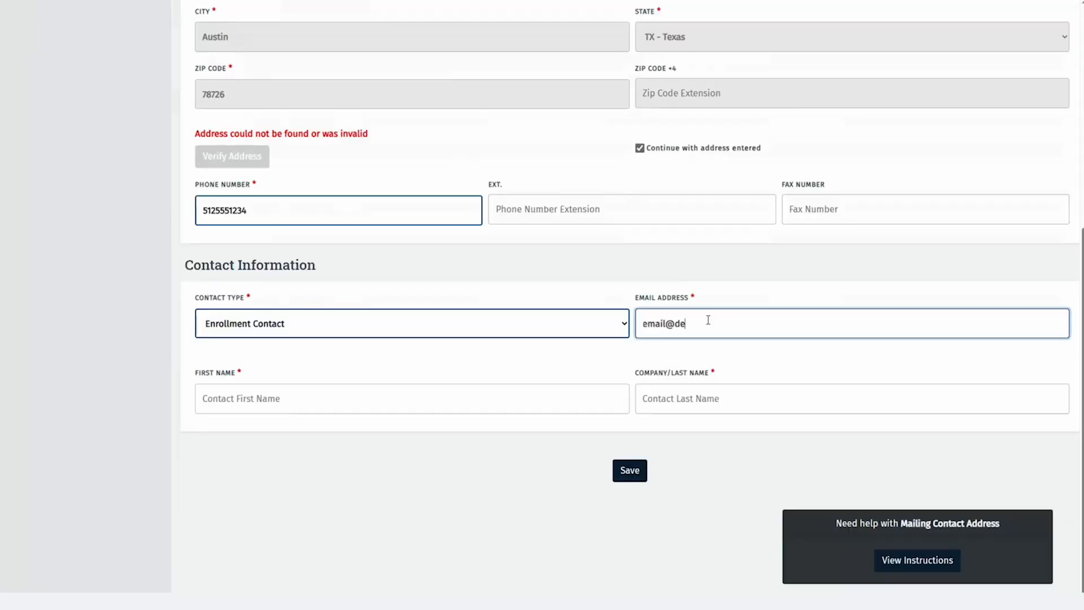
type("mo.com")
key("Tab")
type("First")
key("Tab")
type("Last")
left_click(616, 472)
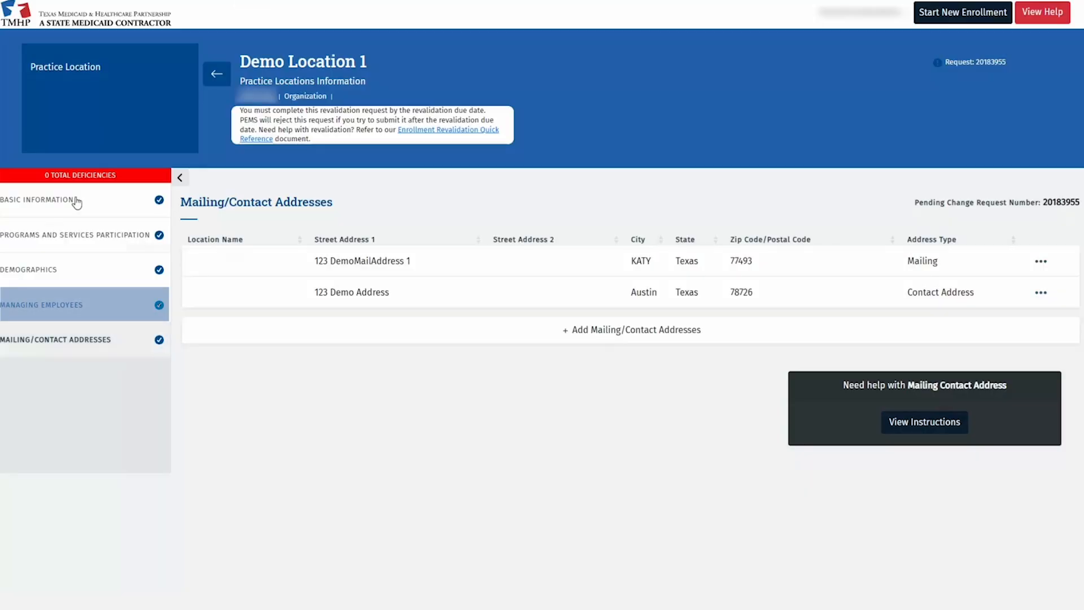
left_click(224, 75)
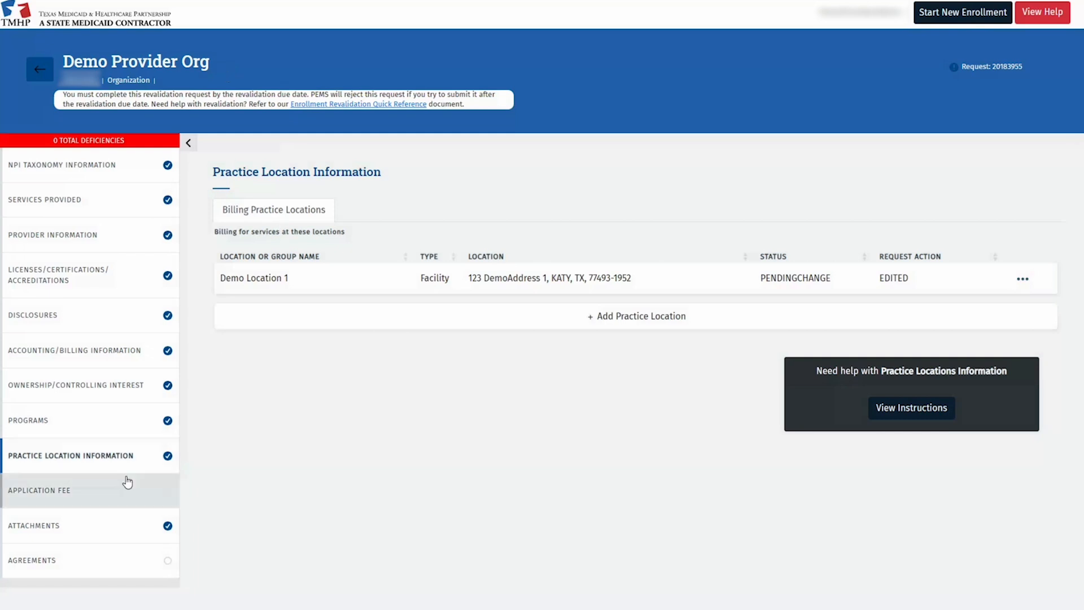
Upload the Surety Bond file as a Surety Bond Rider attachment, then go to Agreements & Signatures
left_click(125, 527)
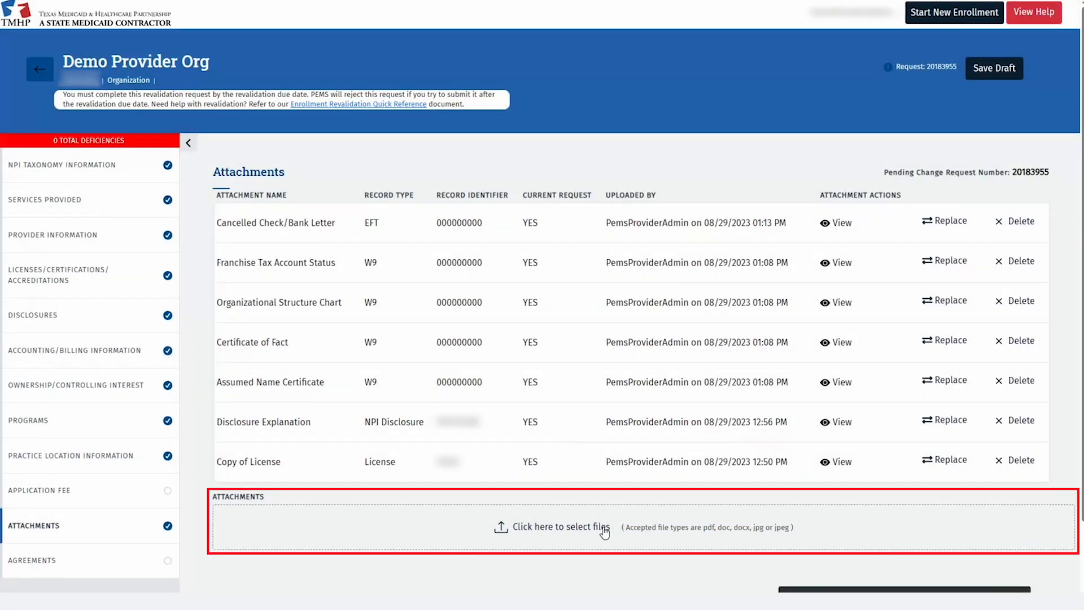
left_click(605, 527)
left_click(542, 308)
left_click(429, 581)
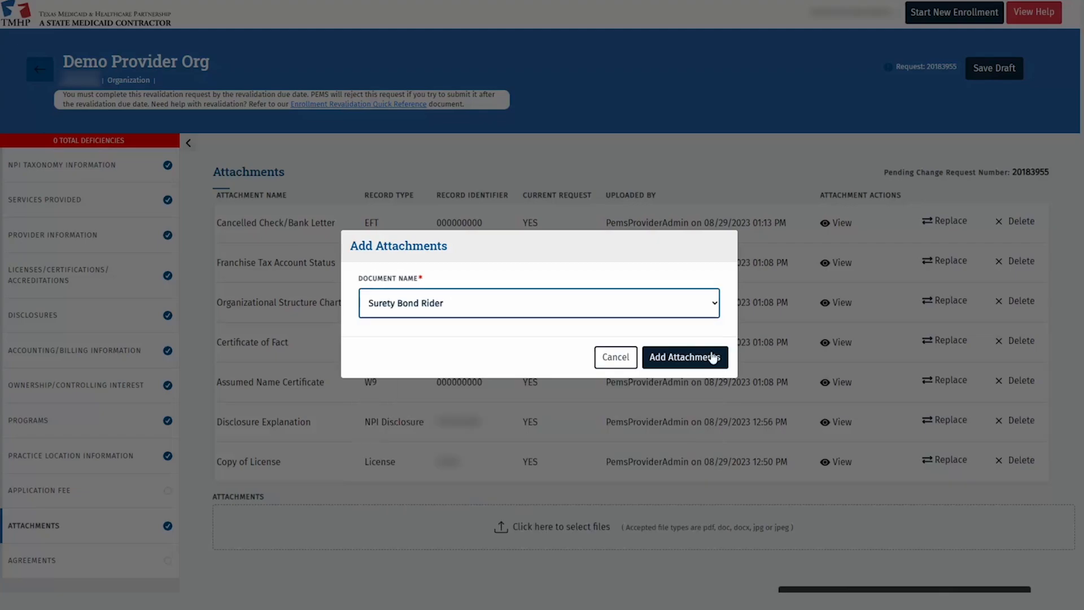
left_click(713, 357)
left_click(79, 175)
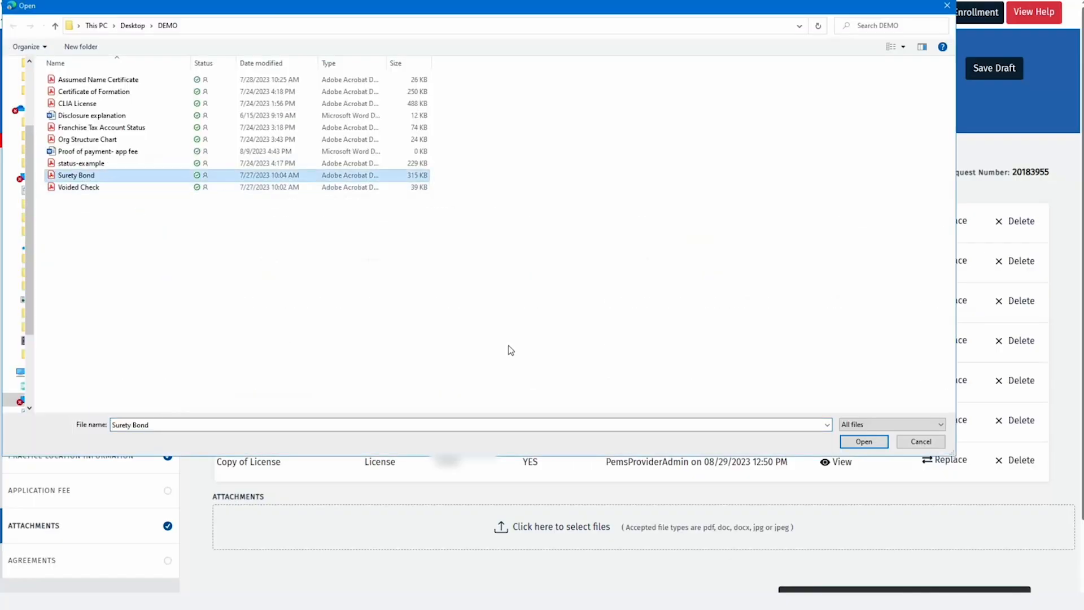
left_click(853, 439)
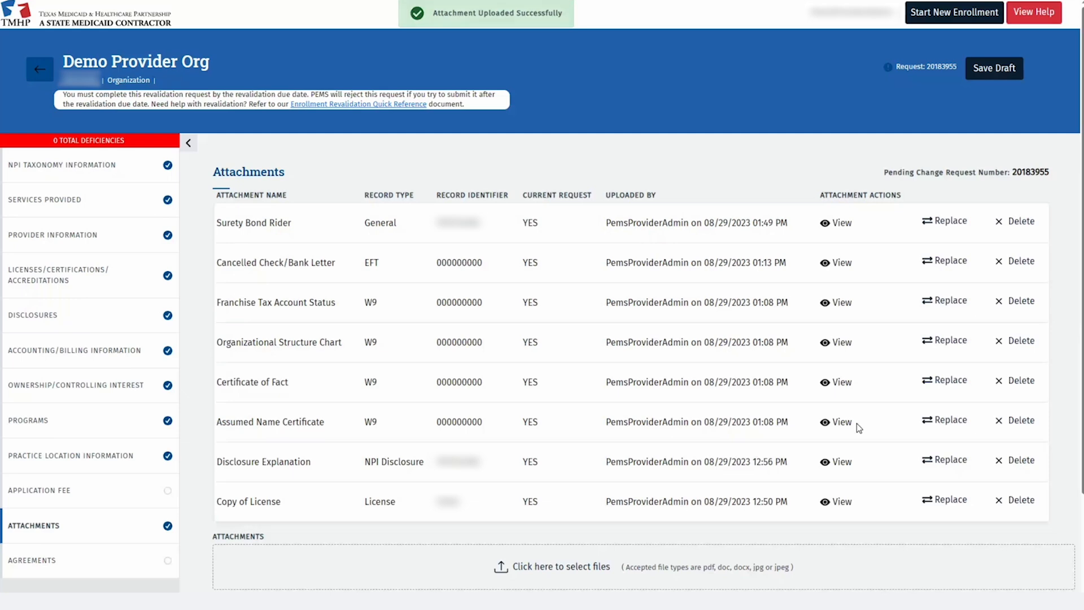
scroll(856, 422, "down", 2)
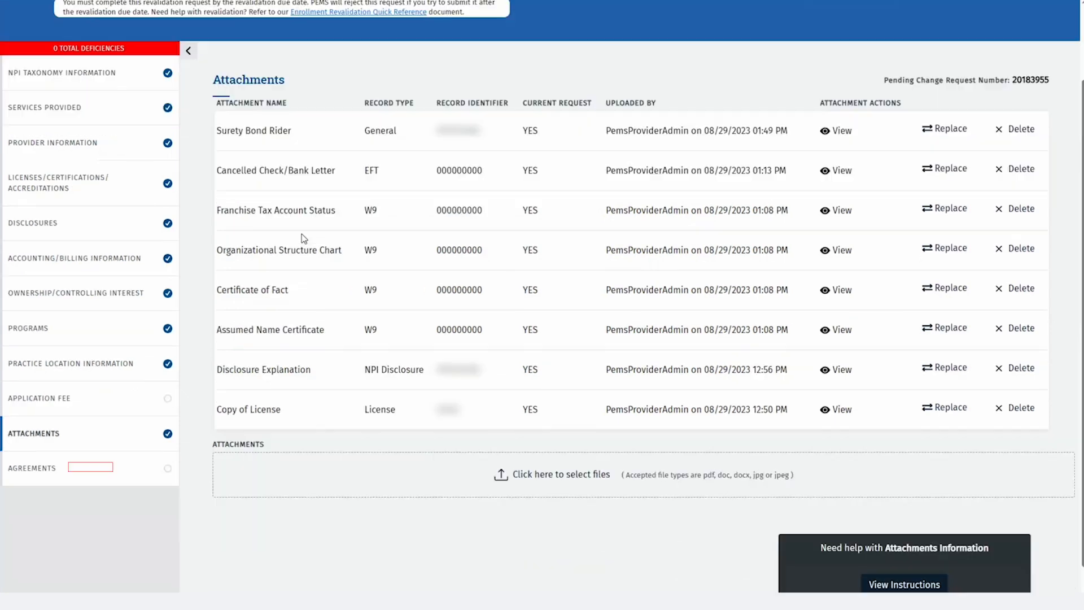
left_click(85, 469)
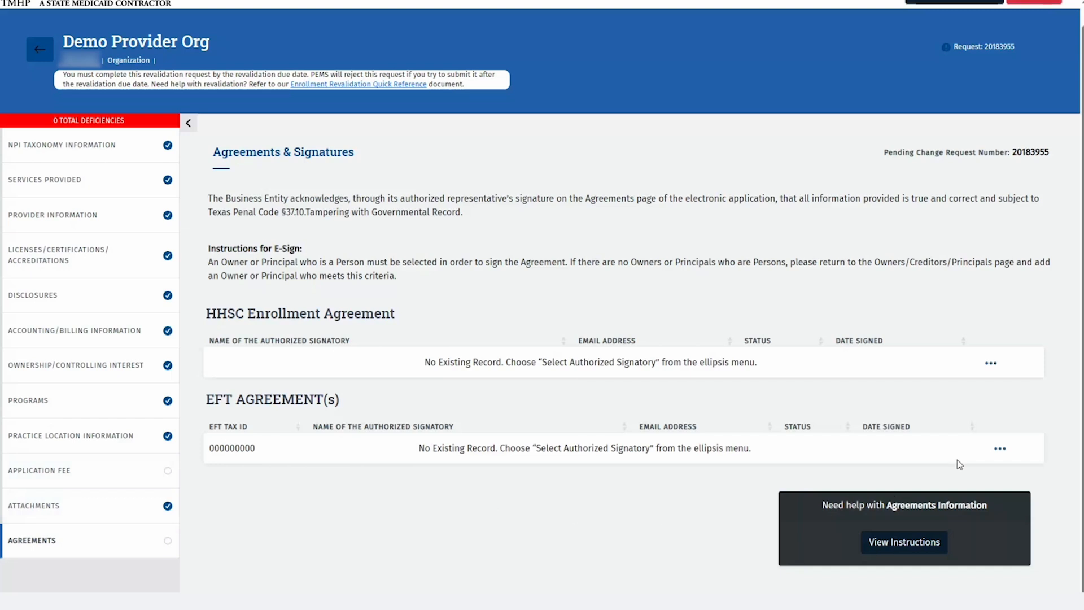
Choose the principal as authorized signatory for the HHSC Enrollment Agreement and activate it
left_click(993, 365)
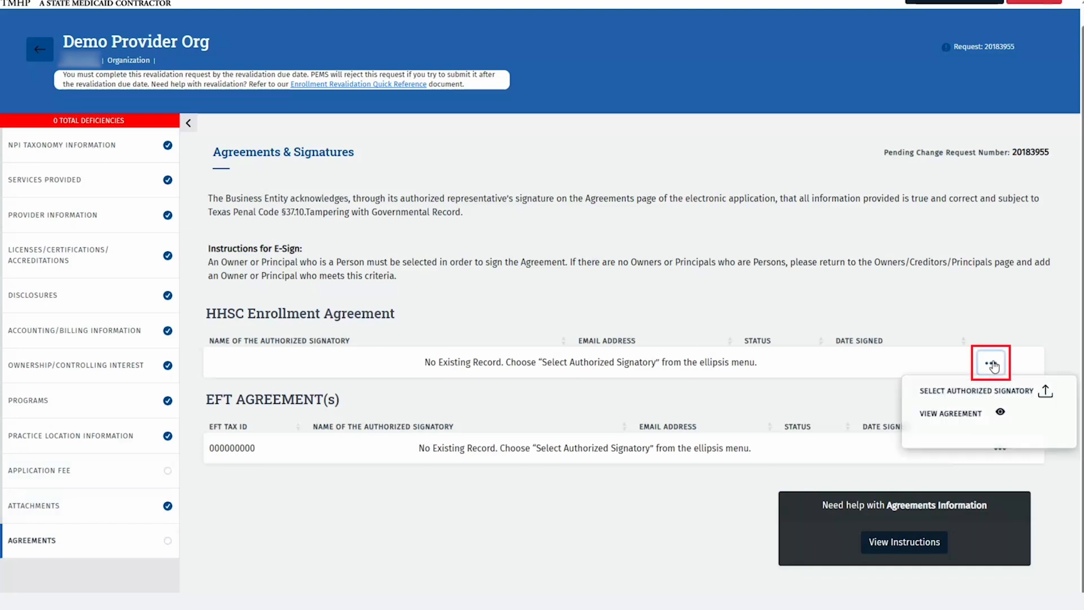
left_click(1003, 395)
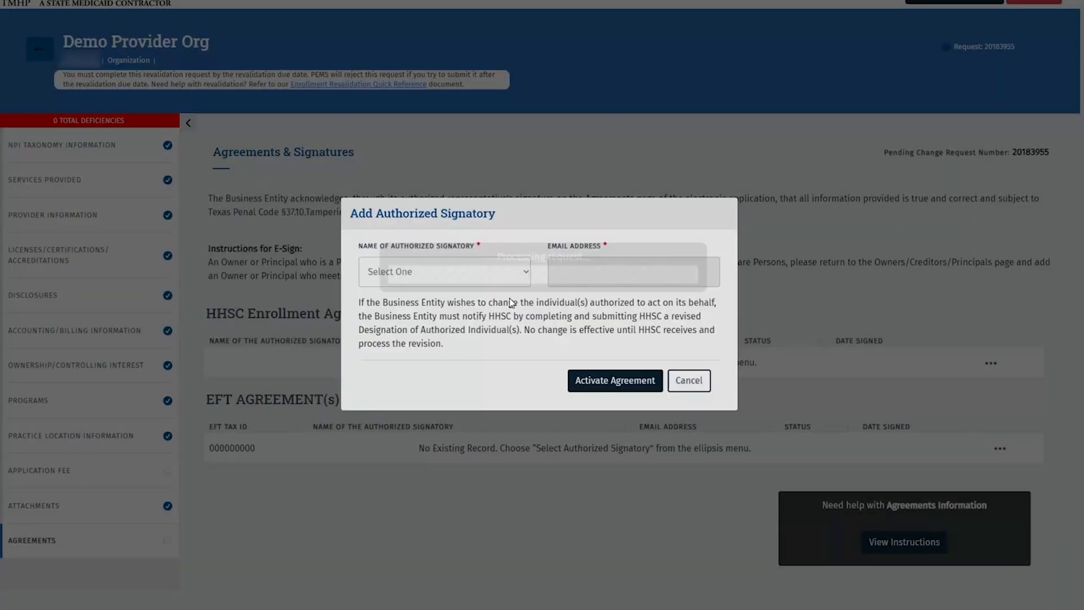
left_click(510, 273)
left_click(505, 306)
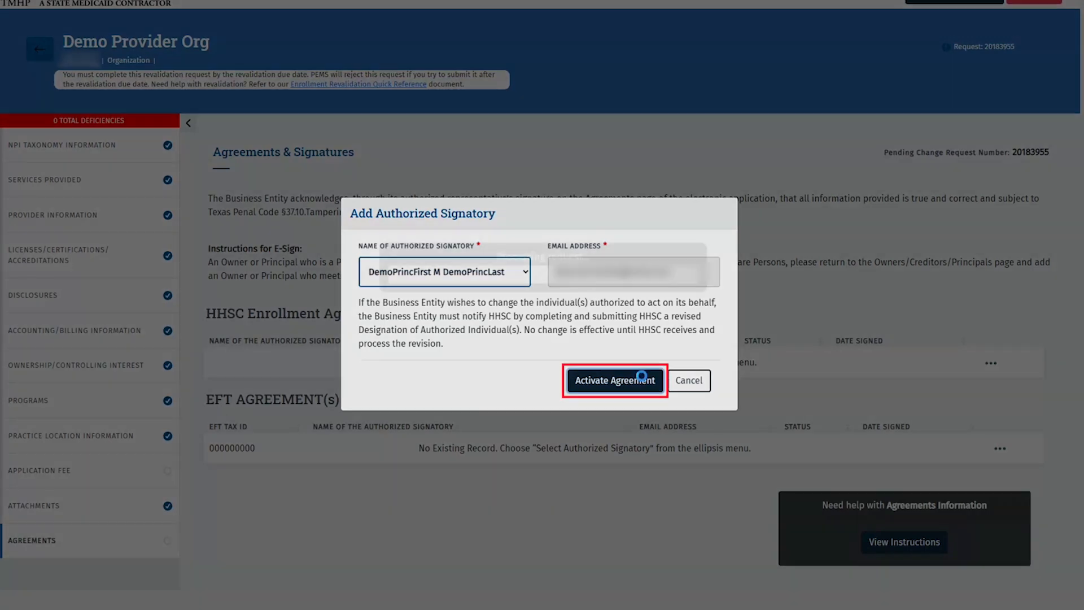
left_click(643, 382)
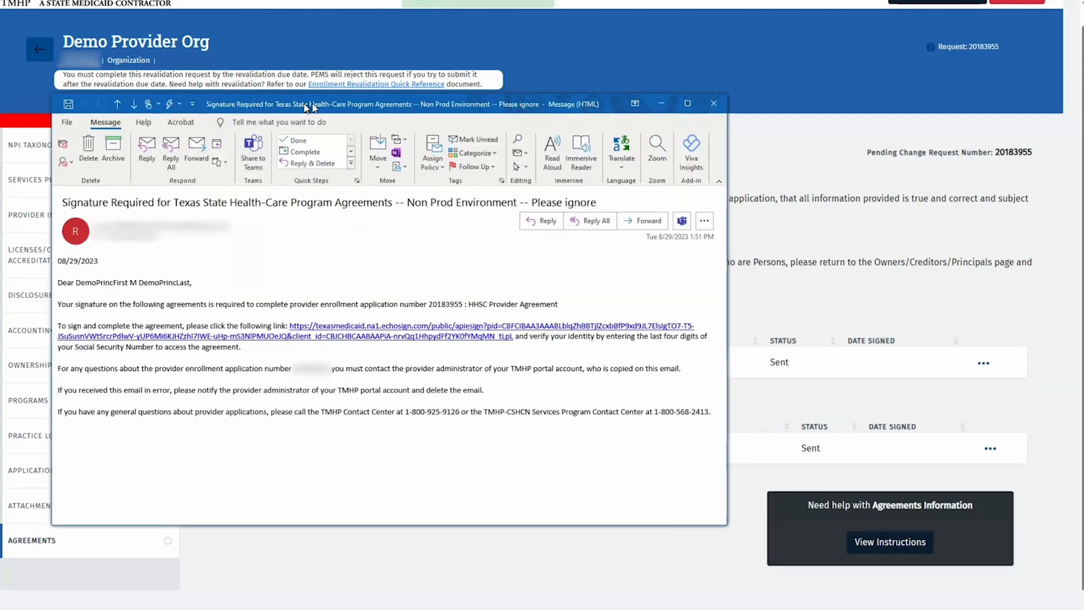
Move the Outlook message aside and follow the texasmedicaid echosign signing link
left_click_drag(307, 107, 408, 93)
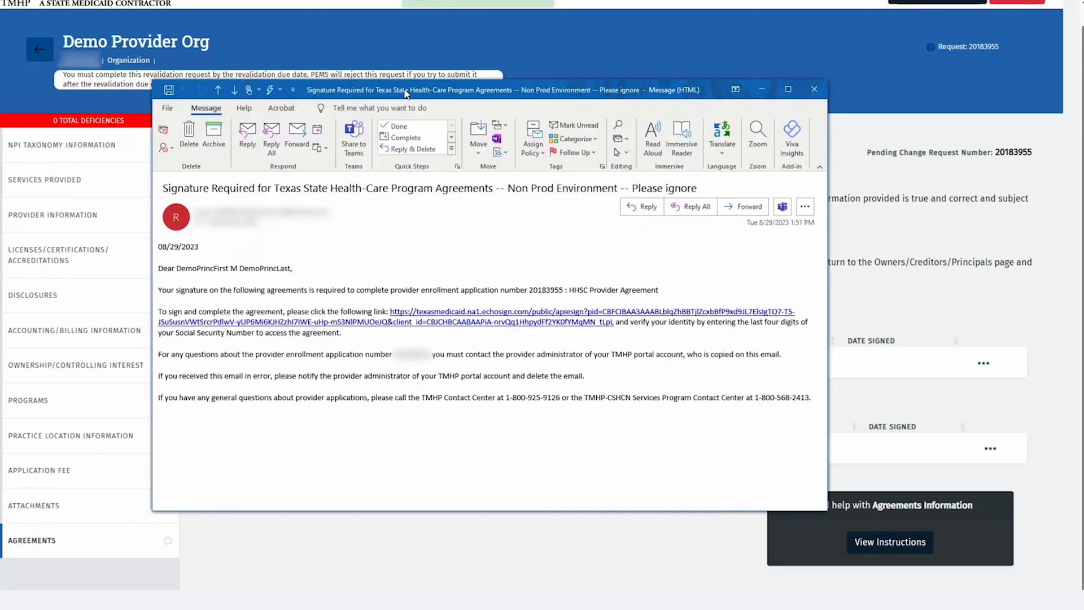
left_click(489, 320, "ctrl")
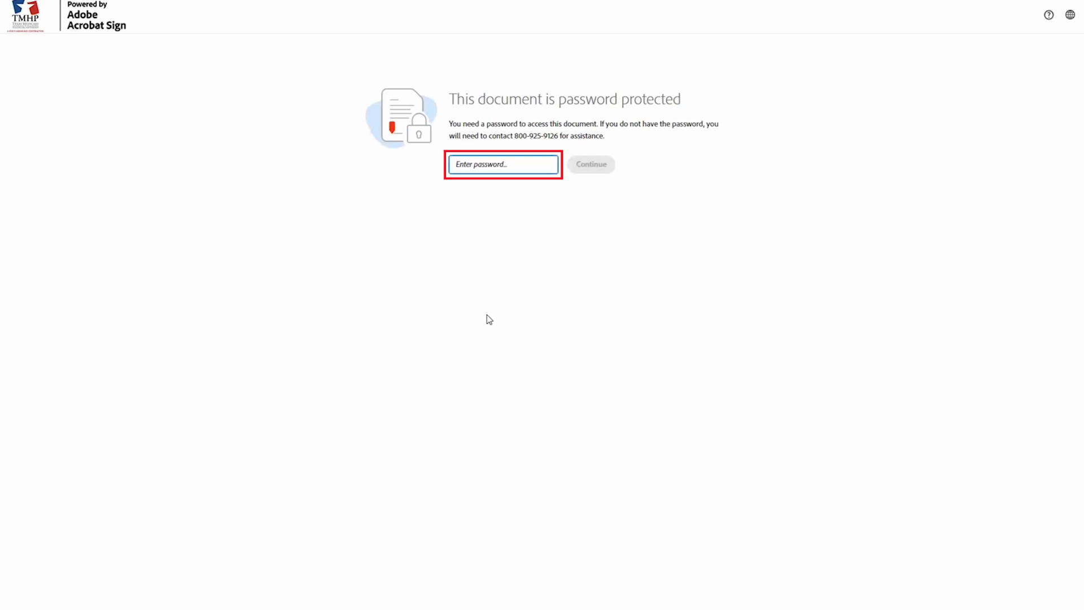
Unlock the agreement by entering the document password
left_click(546, 164)
type("••••")
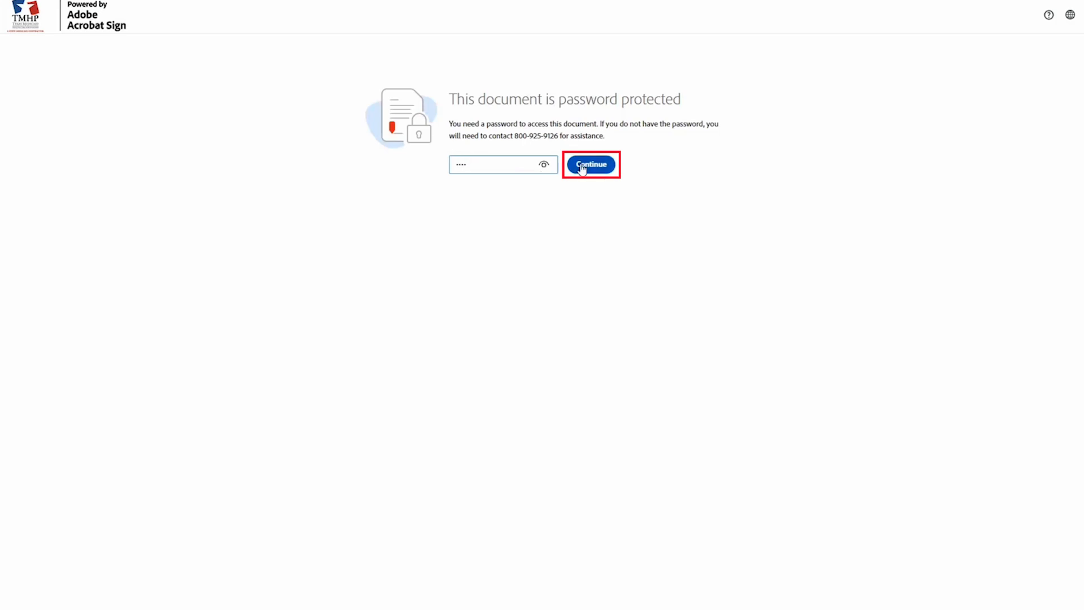
left_click(582, 165)
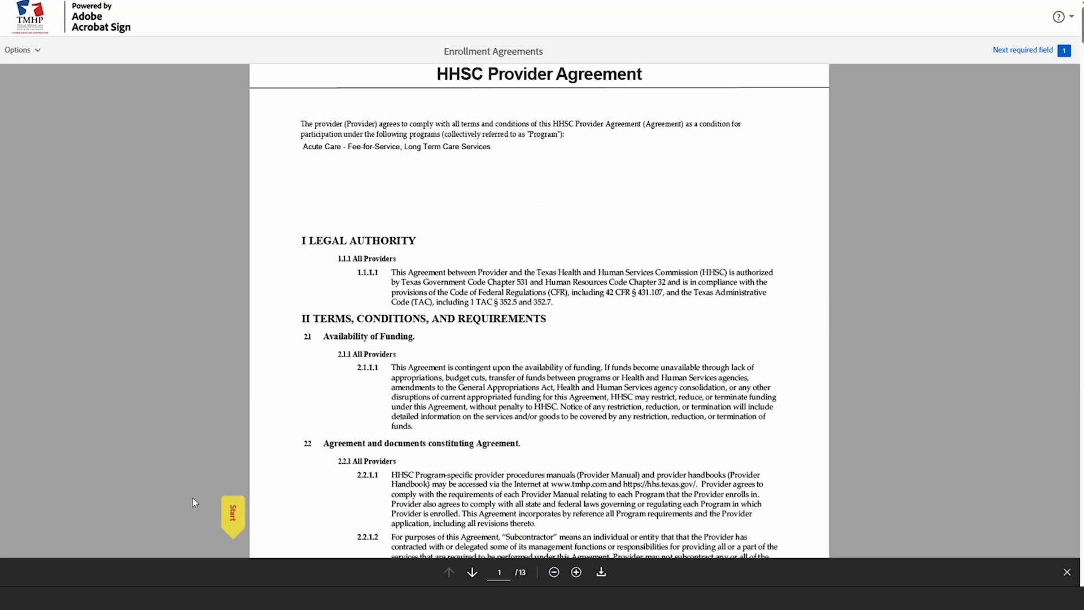
Sign the provider signature line with the principal's typed name and complete signing
left_click(226, 506)
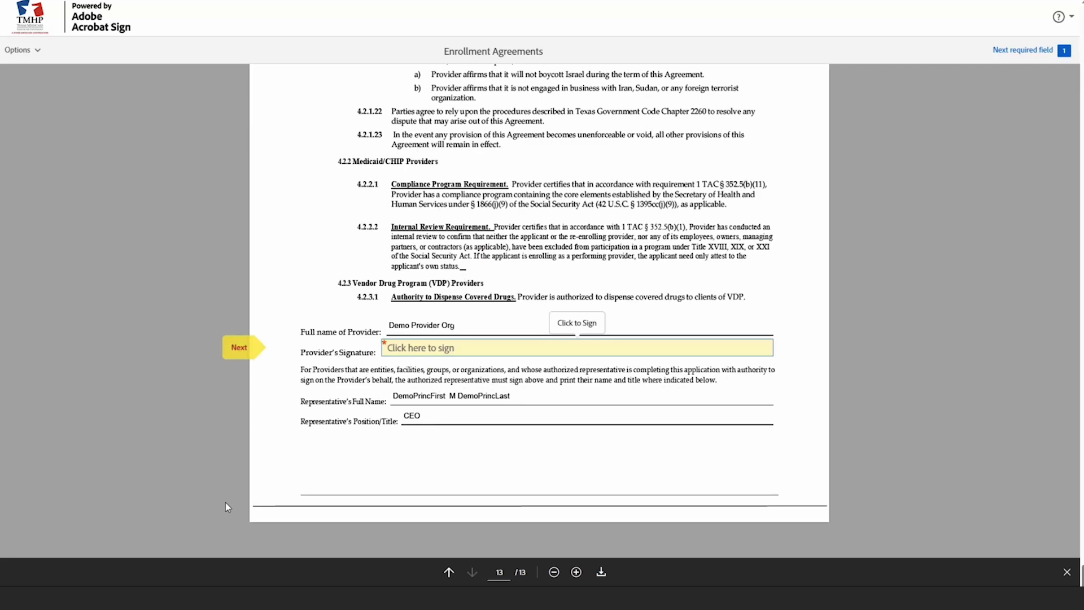
left_click(430, 353)
left_click(490, 138)
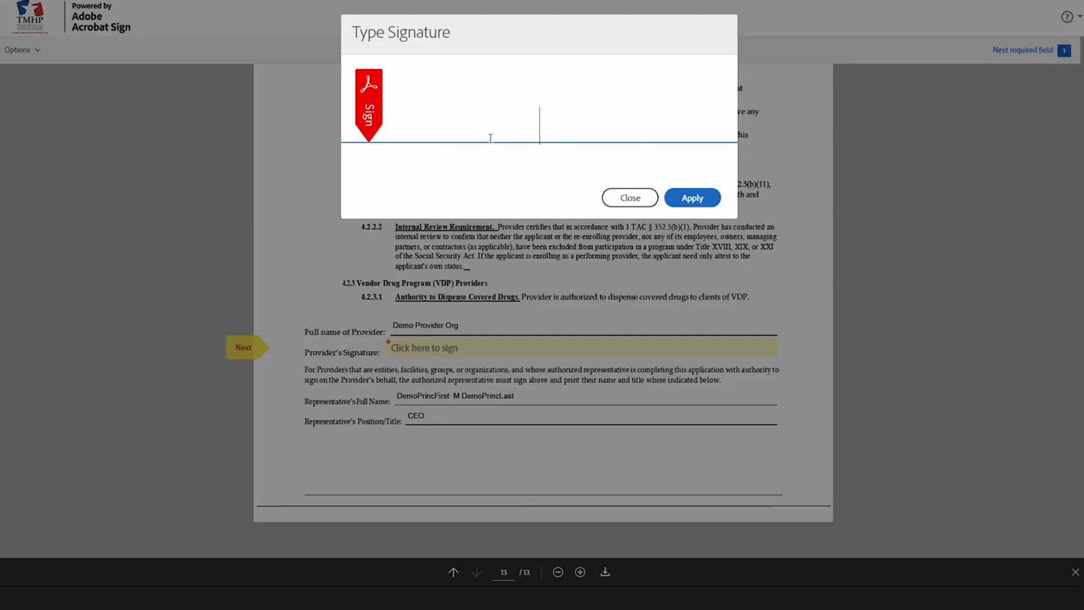
type("DemoPri")
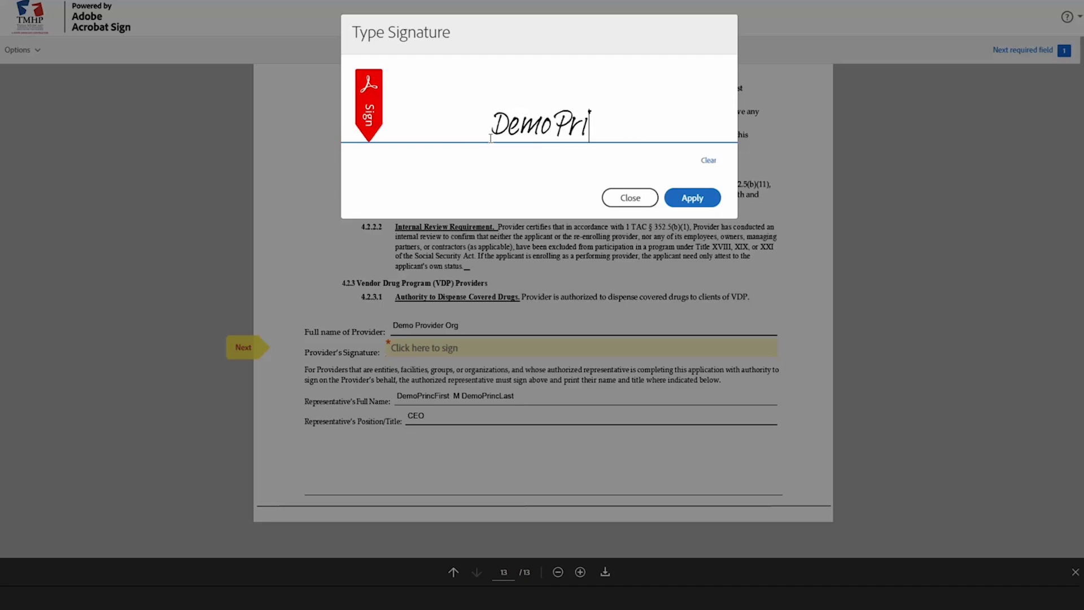
type("ncF")
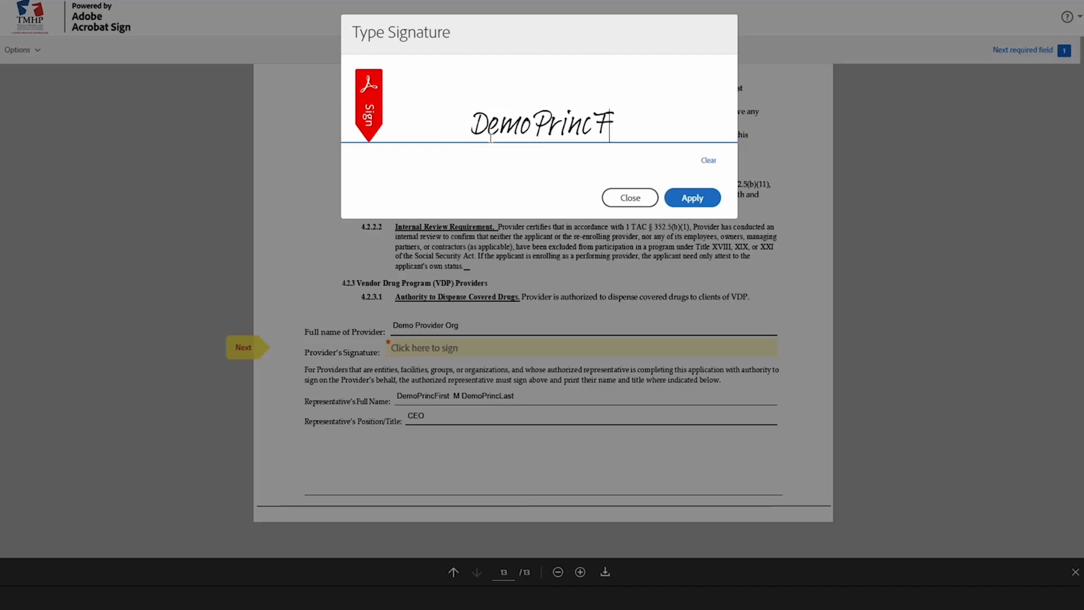
type("irst M")
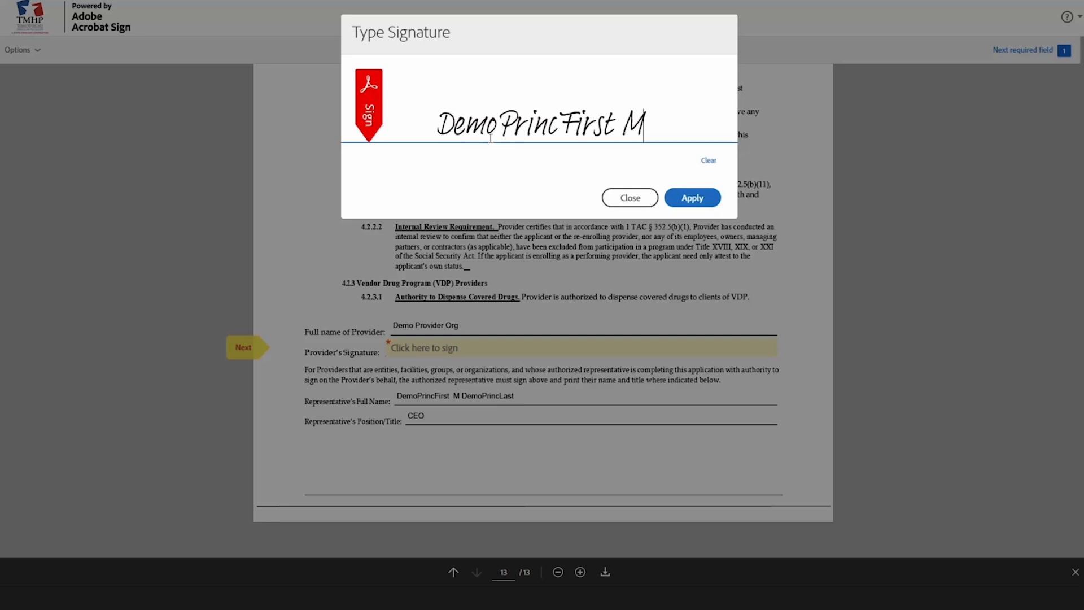
type(" DemoP")
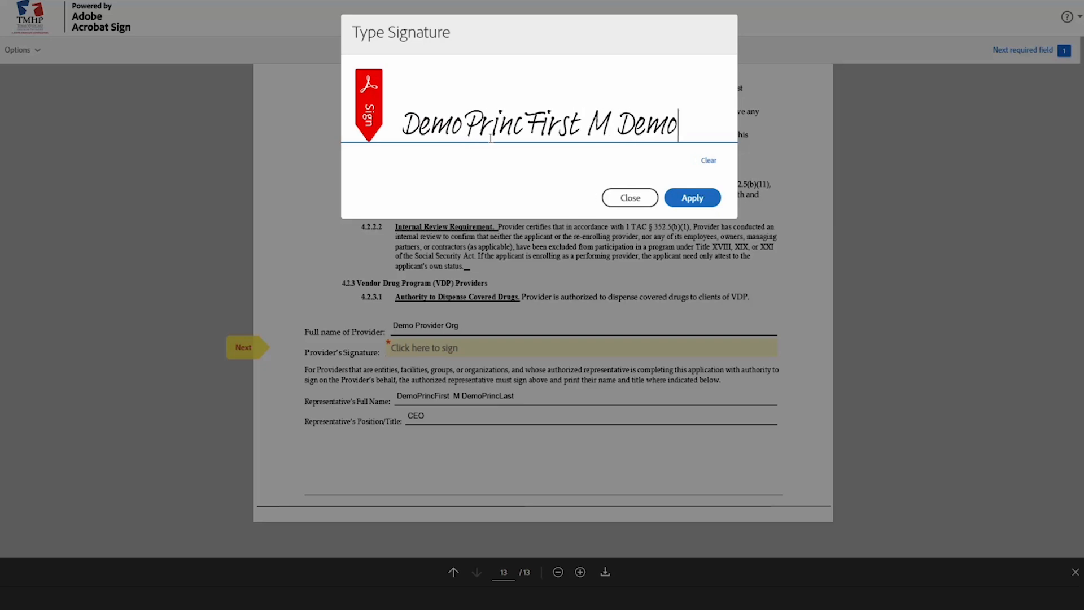
type("rinc")
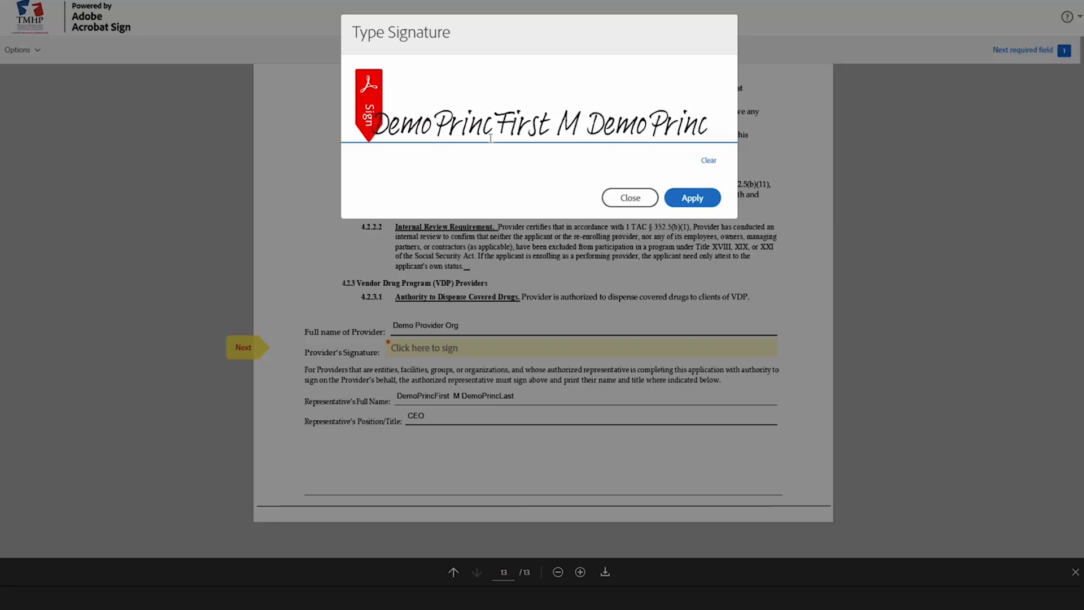
type("Last")
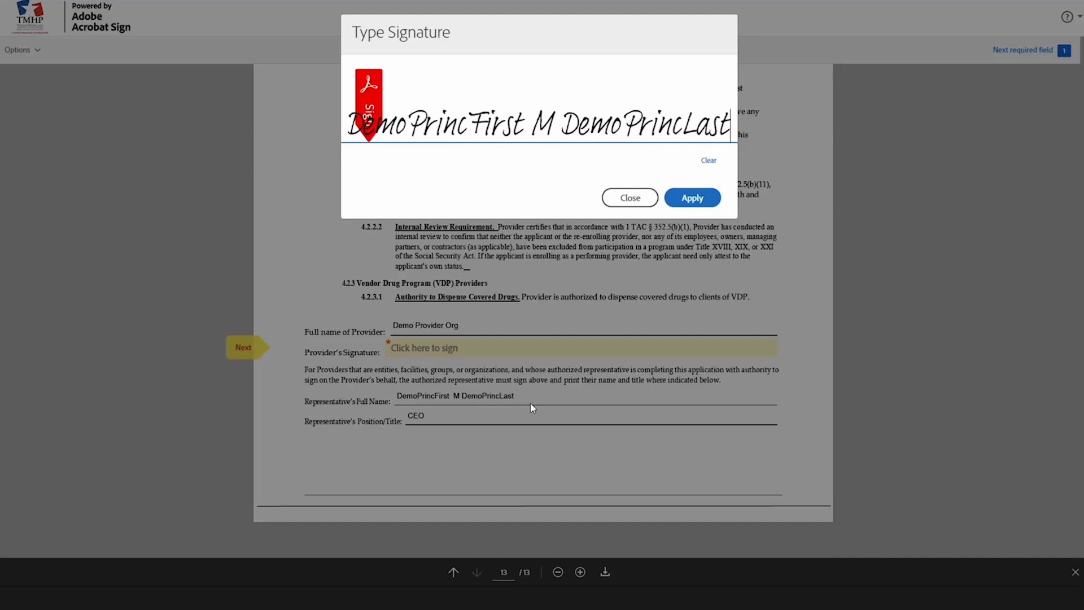
left_click(688, 197)
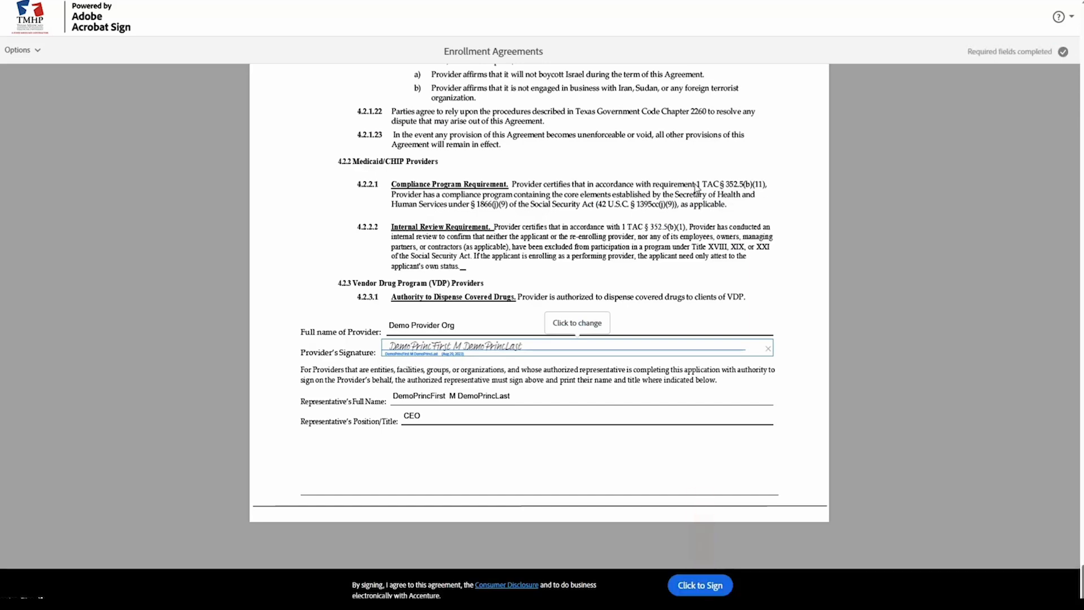
scroll(695, 261, "up", 2)
left_click(700, 585)
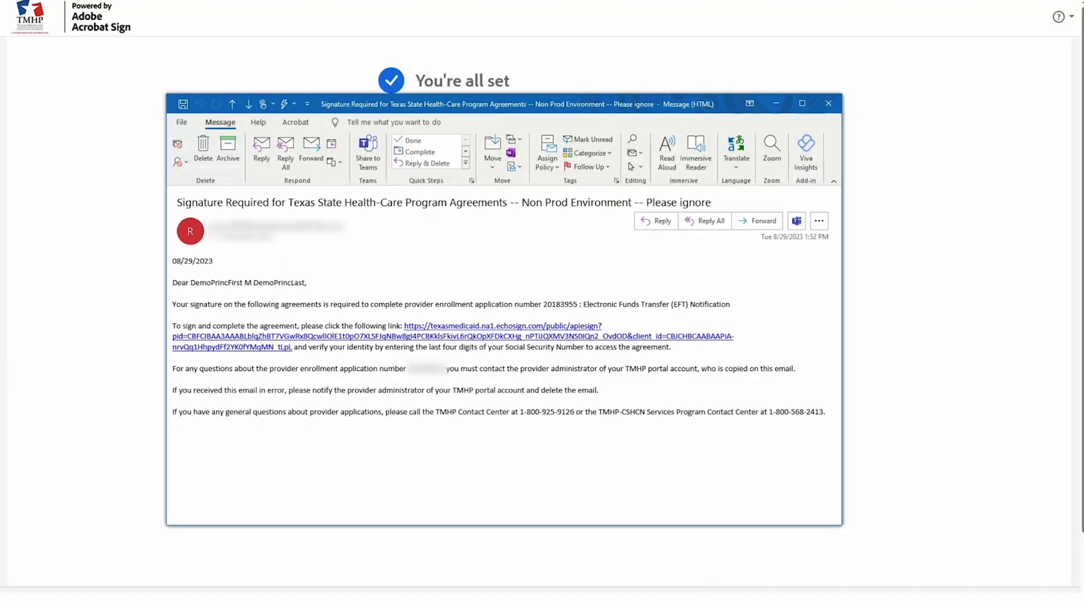
Open the EFT agreement's signing link from the email and unlock it with its password
left_click(243, 348)
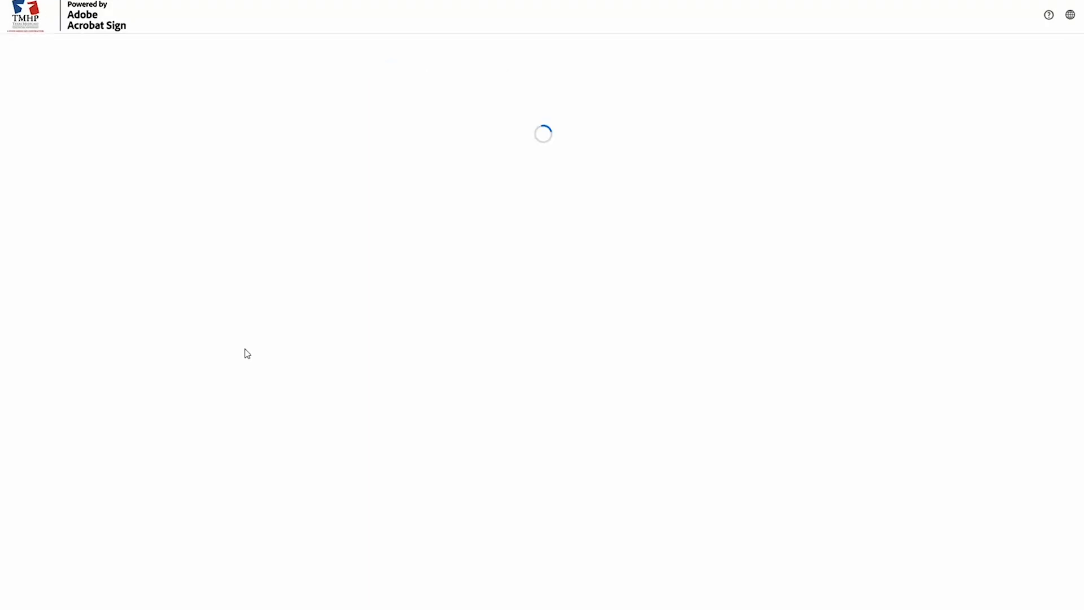
type("••••")
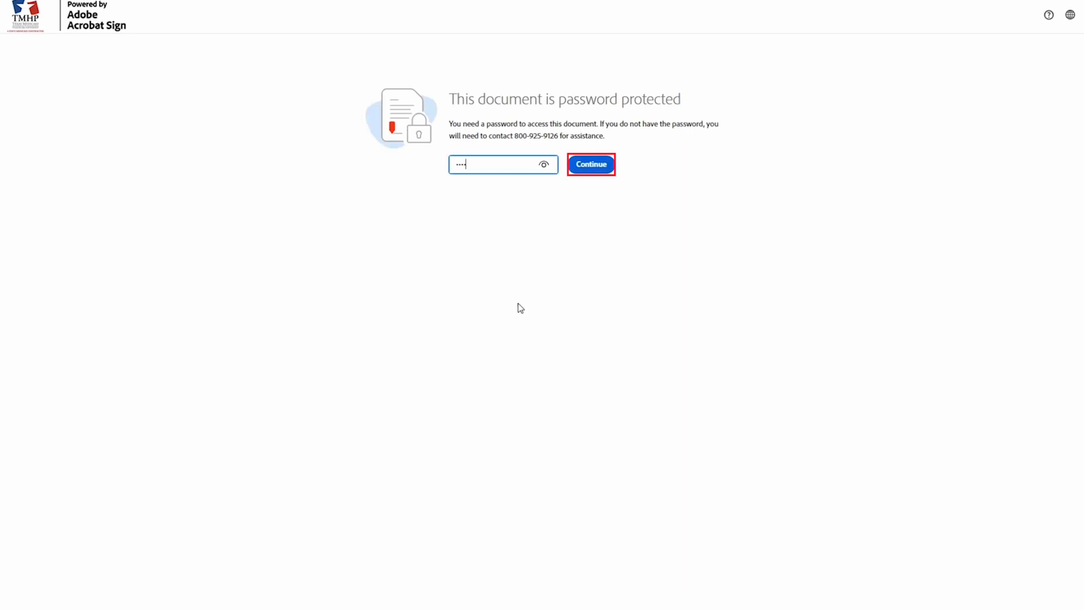
left_click(578, 164)
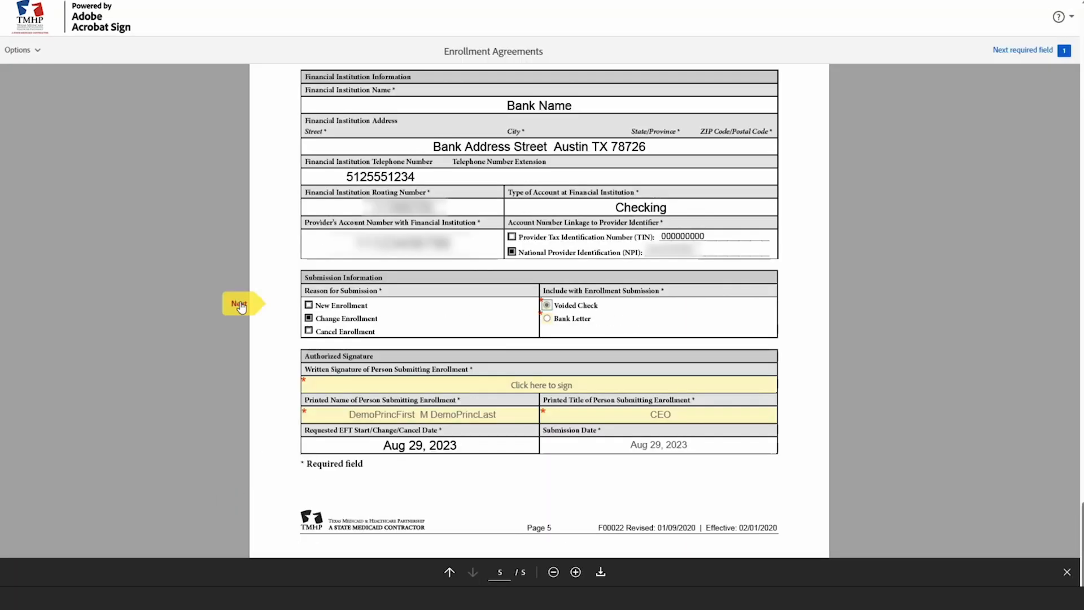
Sign the EFT form's written signature field with the representative's typed name and finish signing
left_click(240, 306)
left_click(542, 385)
type("D")
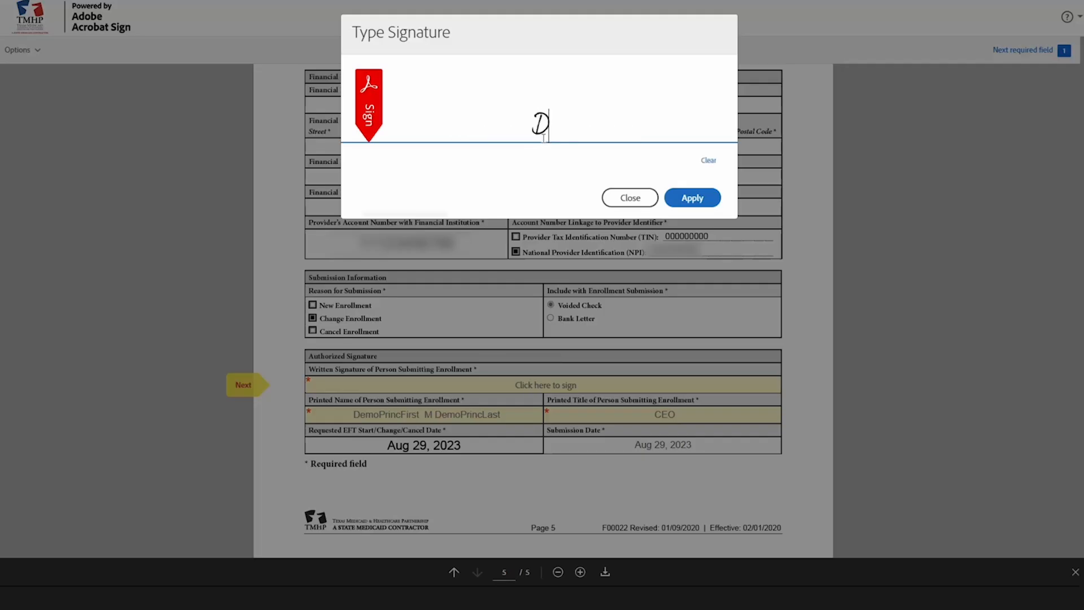
type("emoPrincFirst M DemoPrincLast")
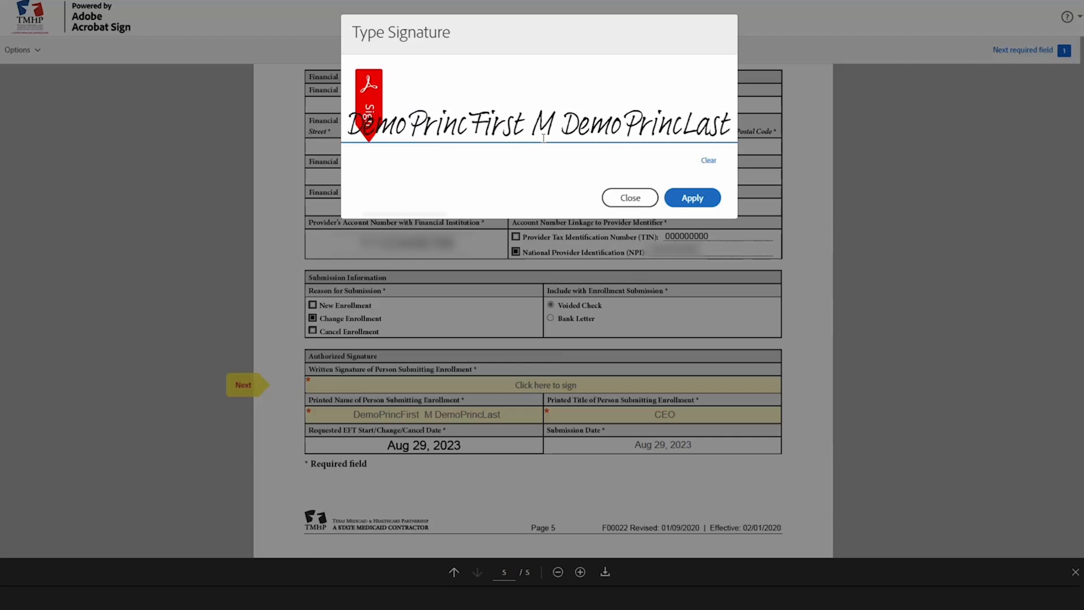
left_click(700, 201)
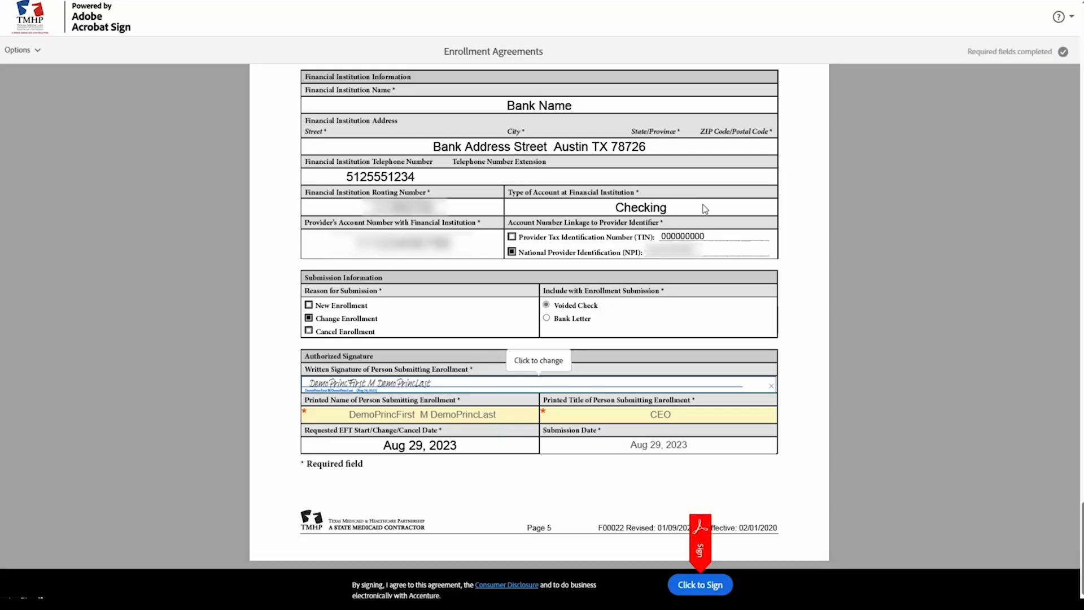
left_click(701, 585)
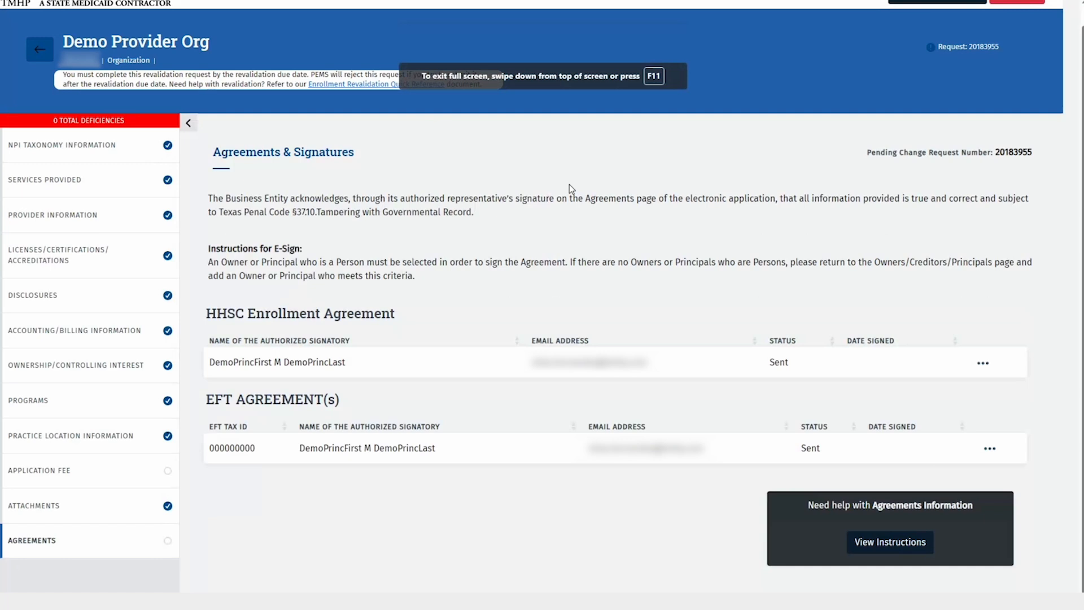
Go to the Agreements section of the application from the left menu
left_click(106, 543)
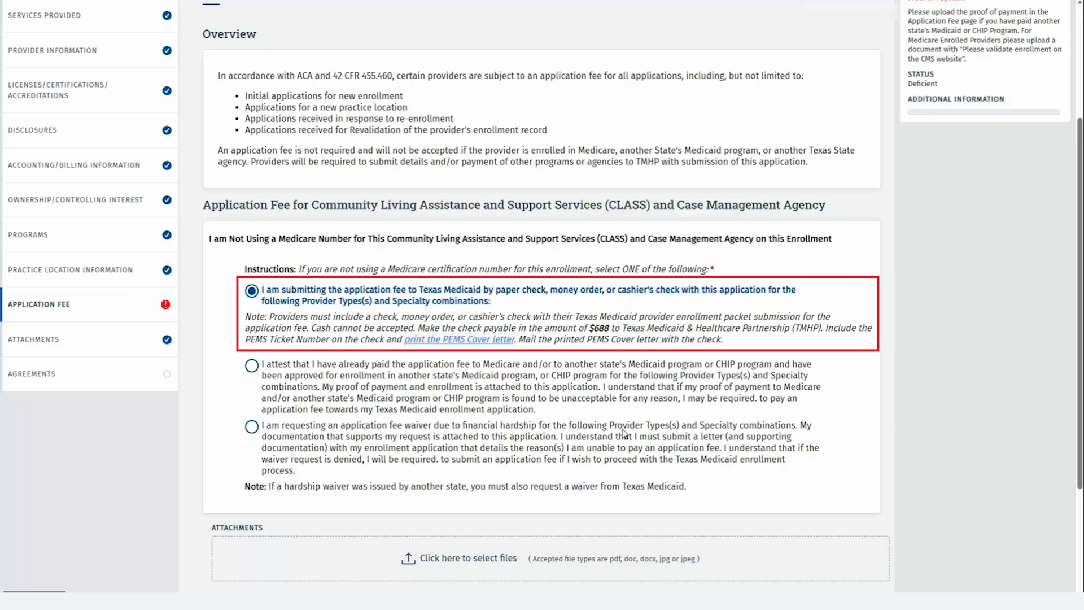
Review the PEMS fee cover letter, then attest the fee was already paid to Medicare or another state's program
left_click(469, 341)
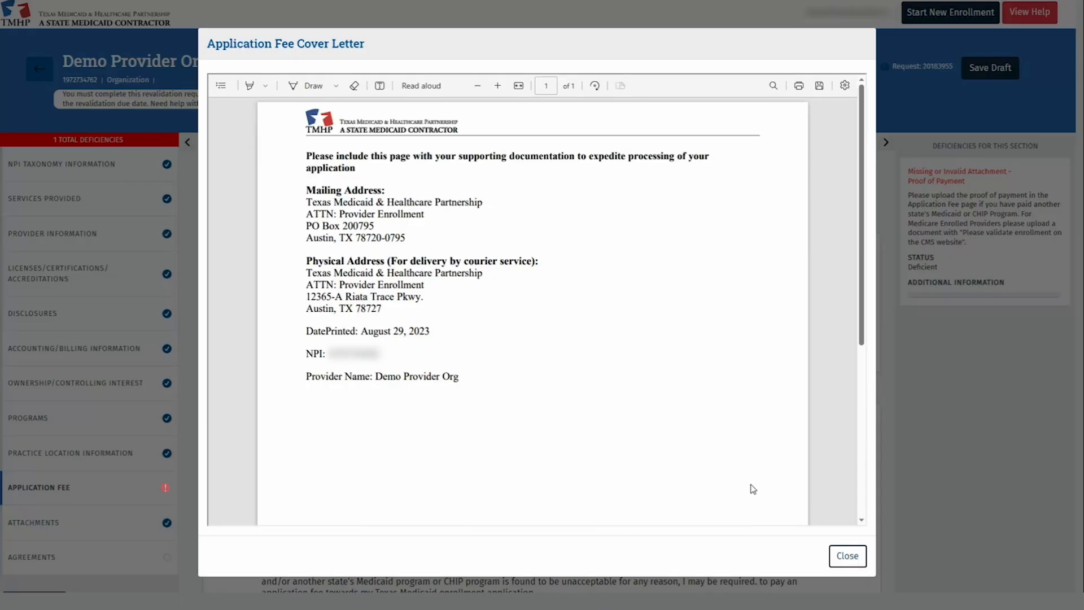
scroll(753, 489, "down", 6)
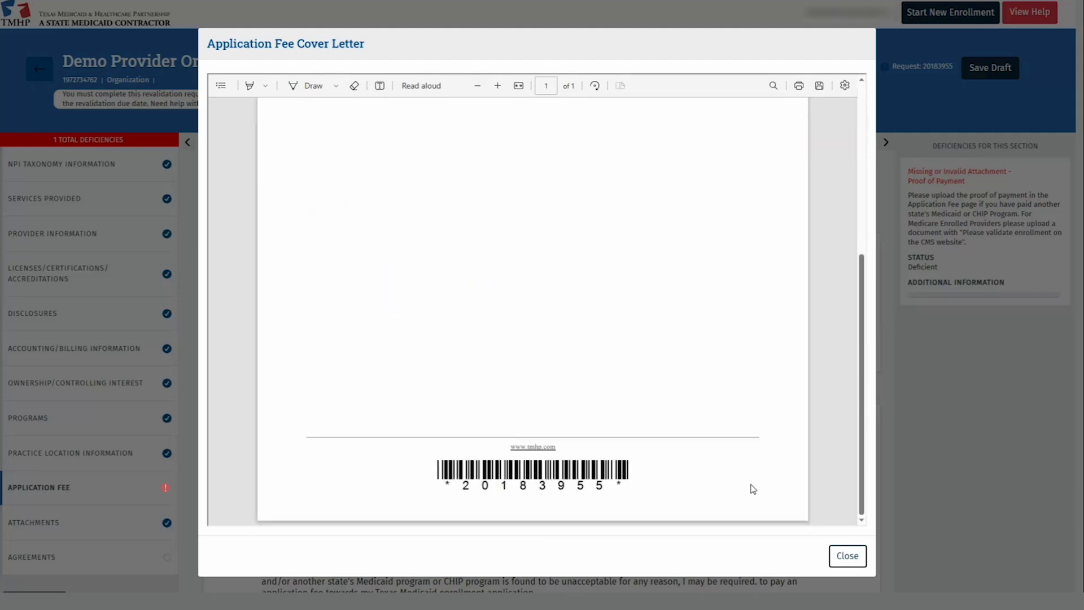
left_click(847, 555)
scroll(270, 408, "down", 3)
left_click(269, 408)
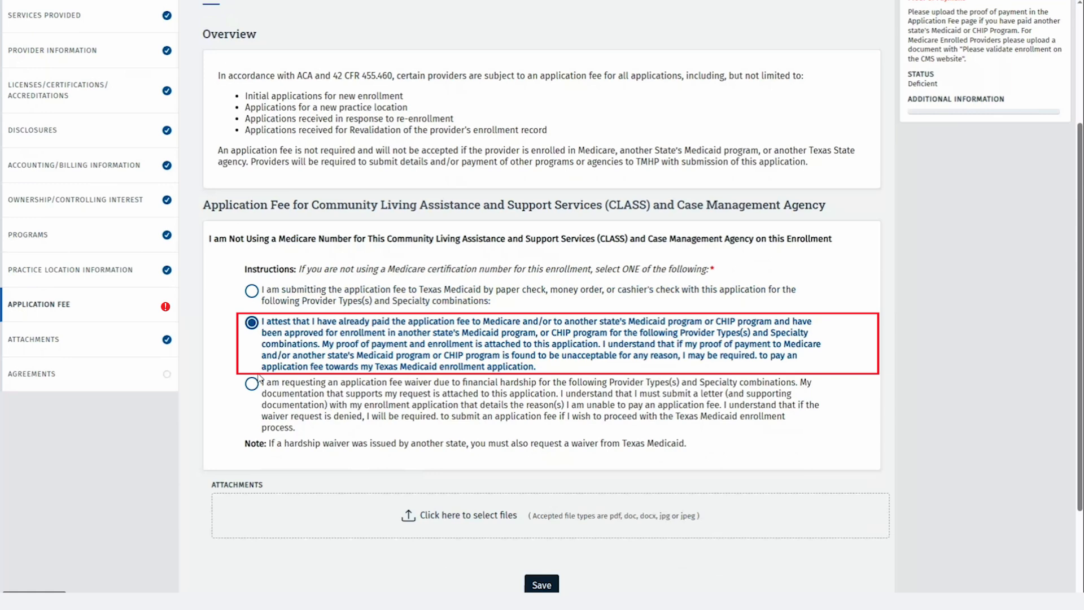
Save the $688 application fee choice as paying by paper check
left_click(252, 384)
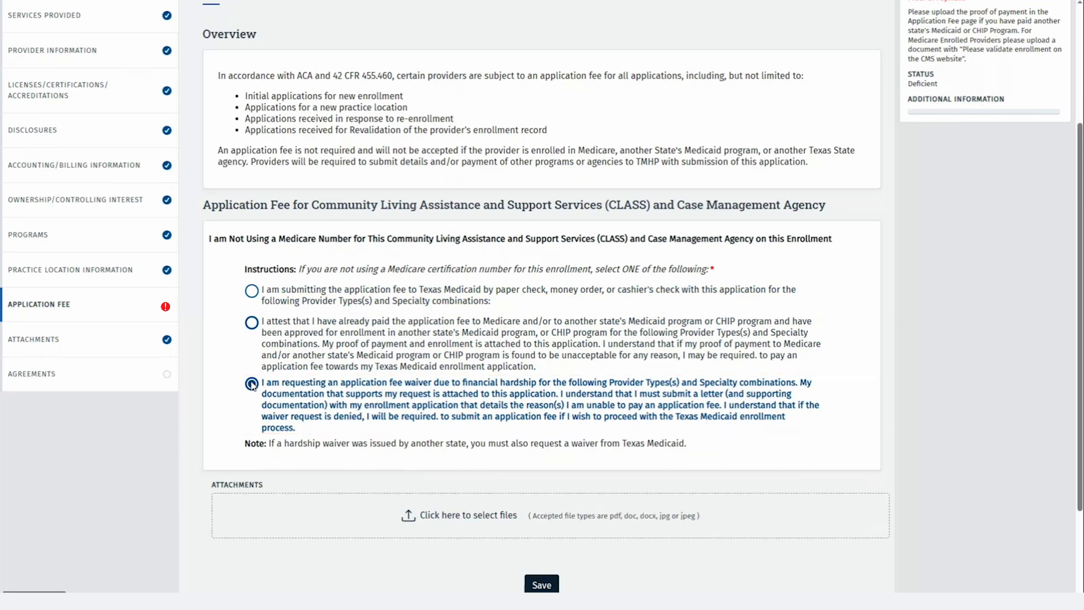
left_click(252, 291)
scroll(542, 508, "down", 2)
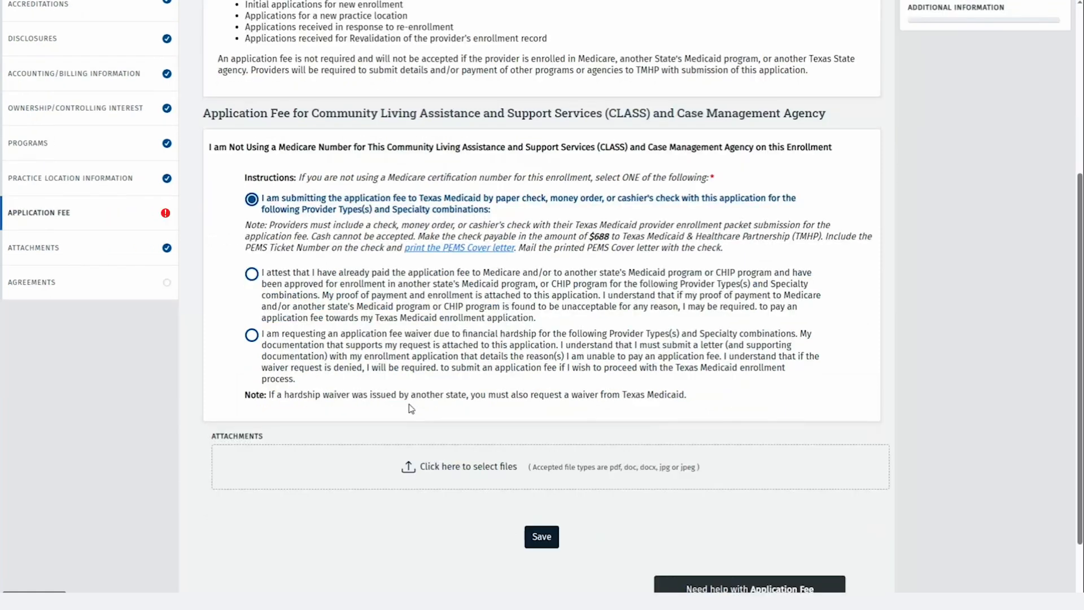
left_click(550, 539)
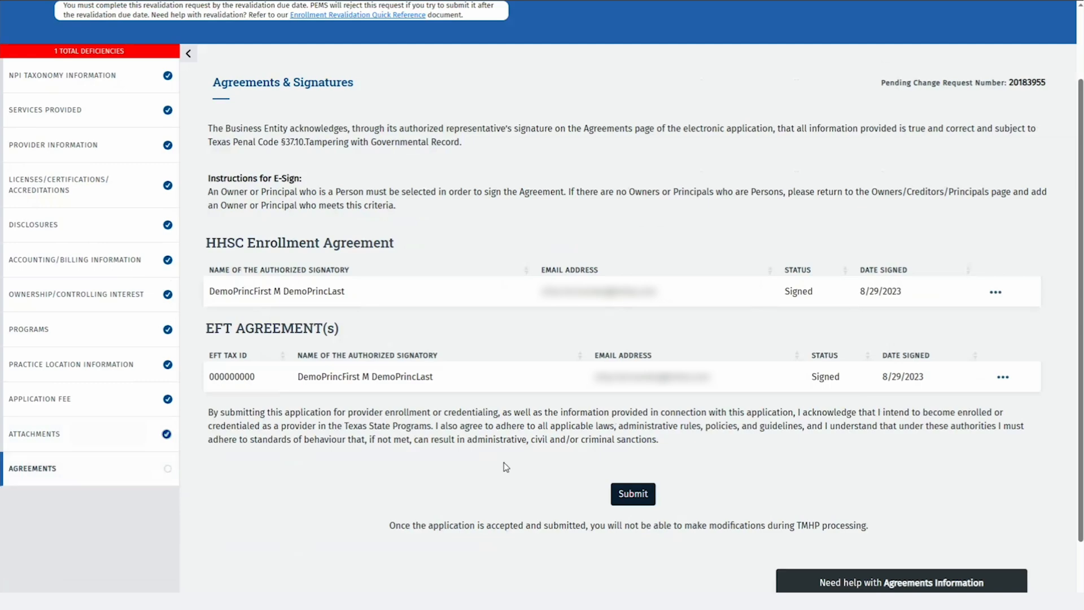
Submit the revalidation application and dismiss the confirmation
left_click(615, 500)
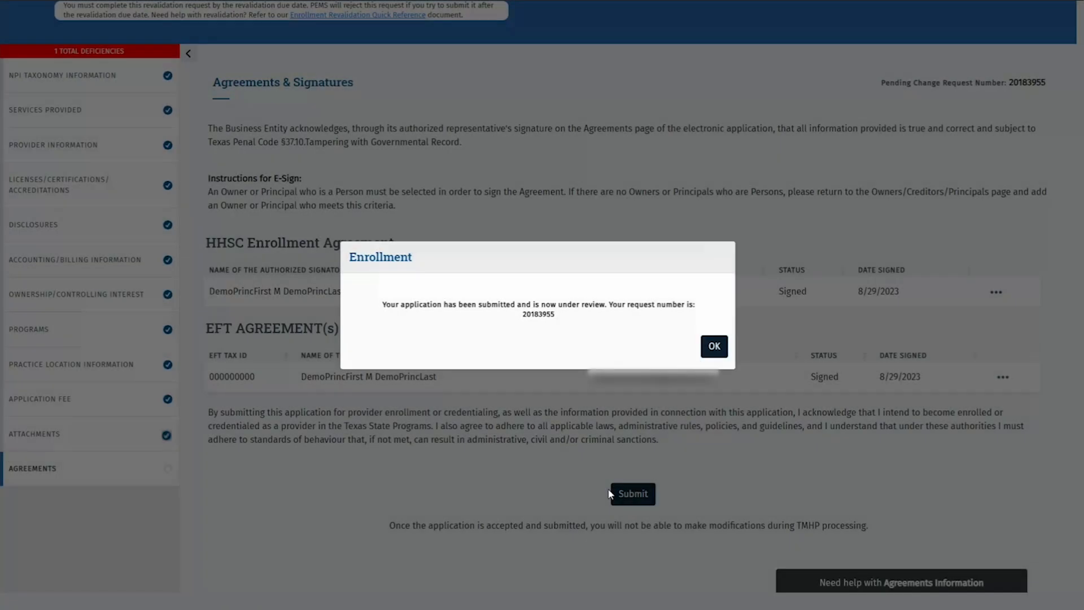
left_click(714, 348)
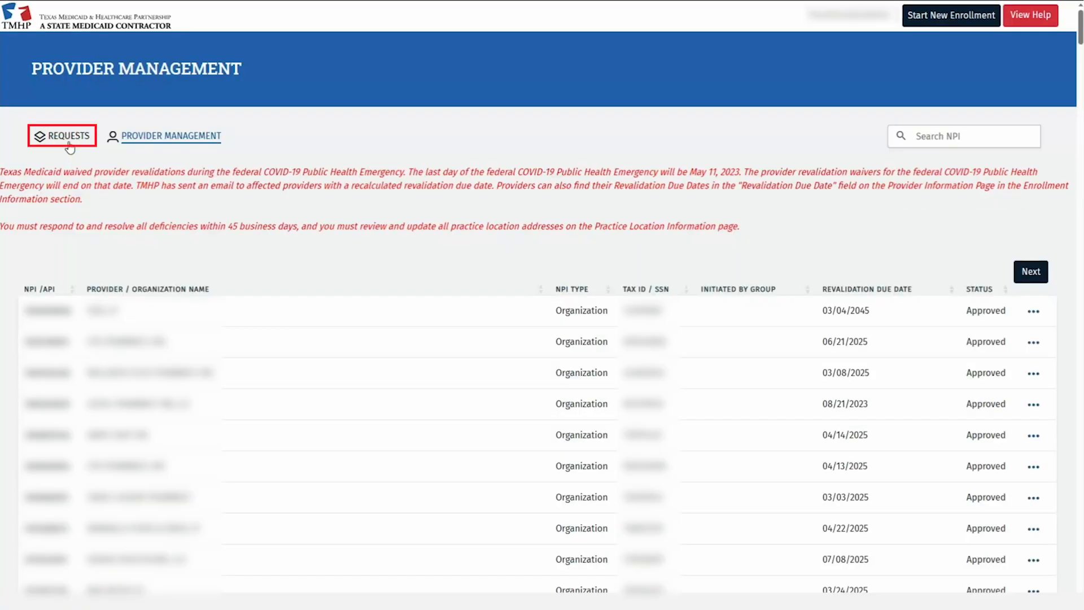
Search the Requests list by the provider's pasted NPI
left_click(68, 141)
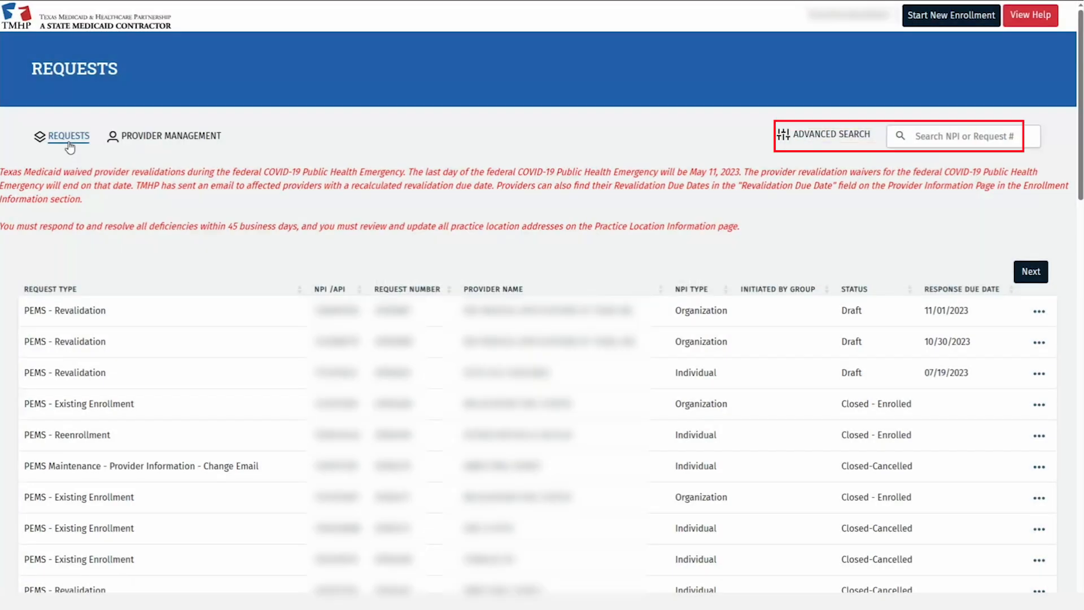
left_click(918, 139)
key("ctrl+v")
left_click(901, 137)
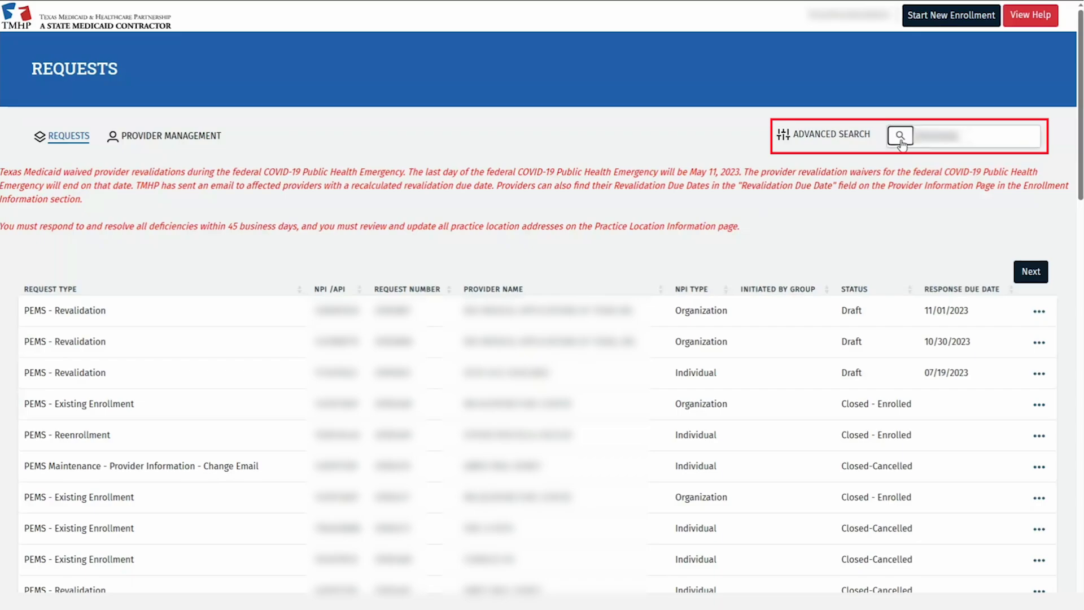